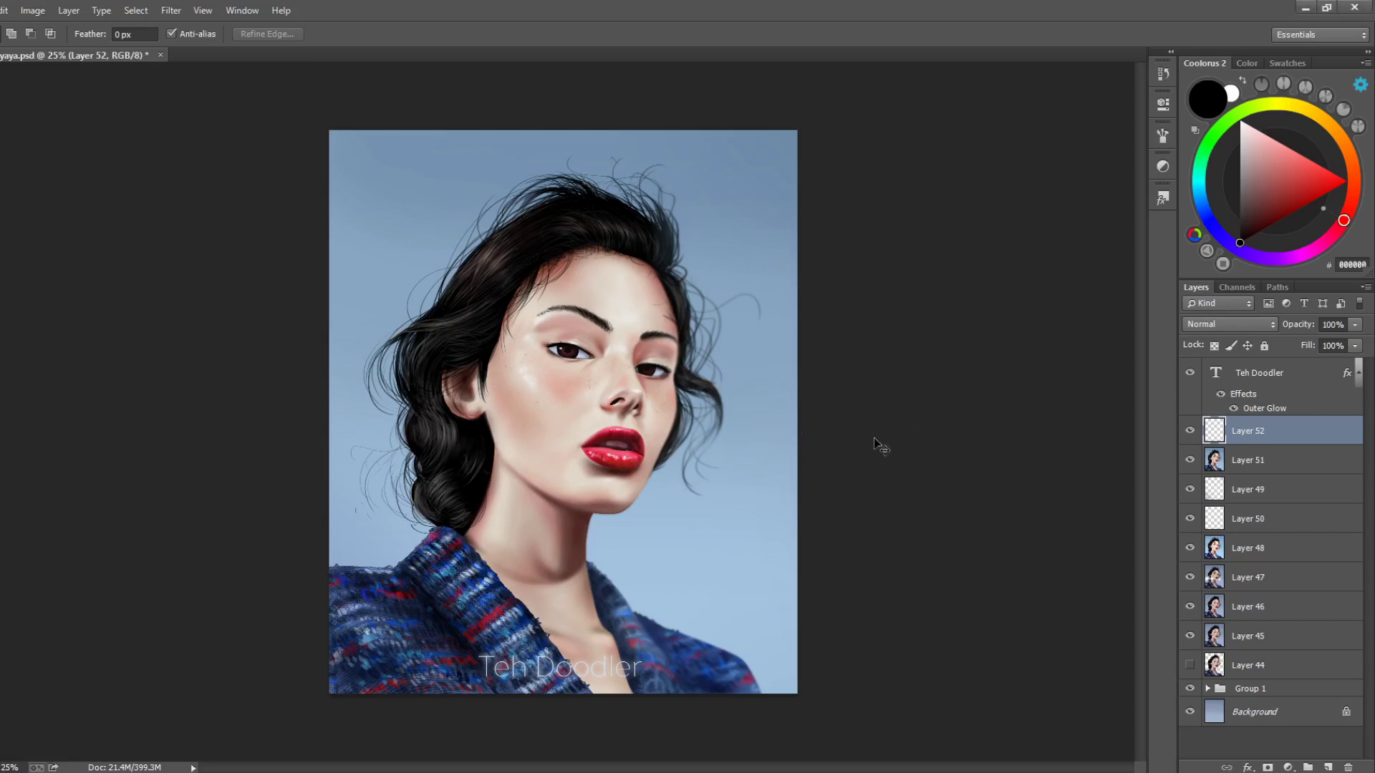
# Hide the signature text layer and every layer from Layer 52 down to Layer 45, and expand Group 1
pyautogui.hotkey('ctrl', '+')
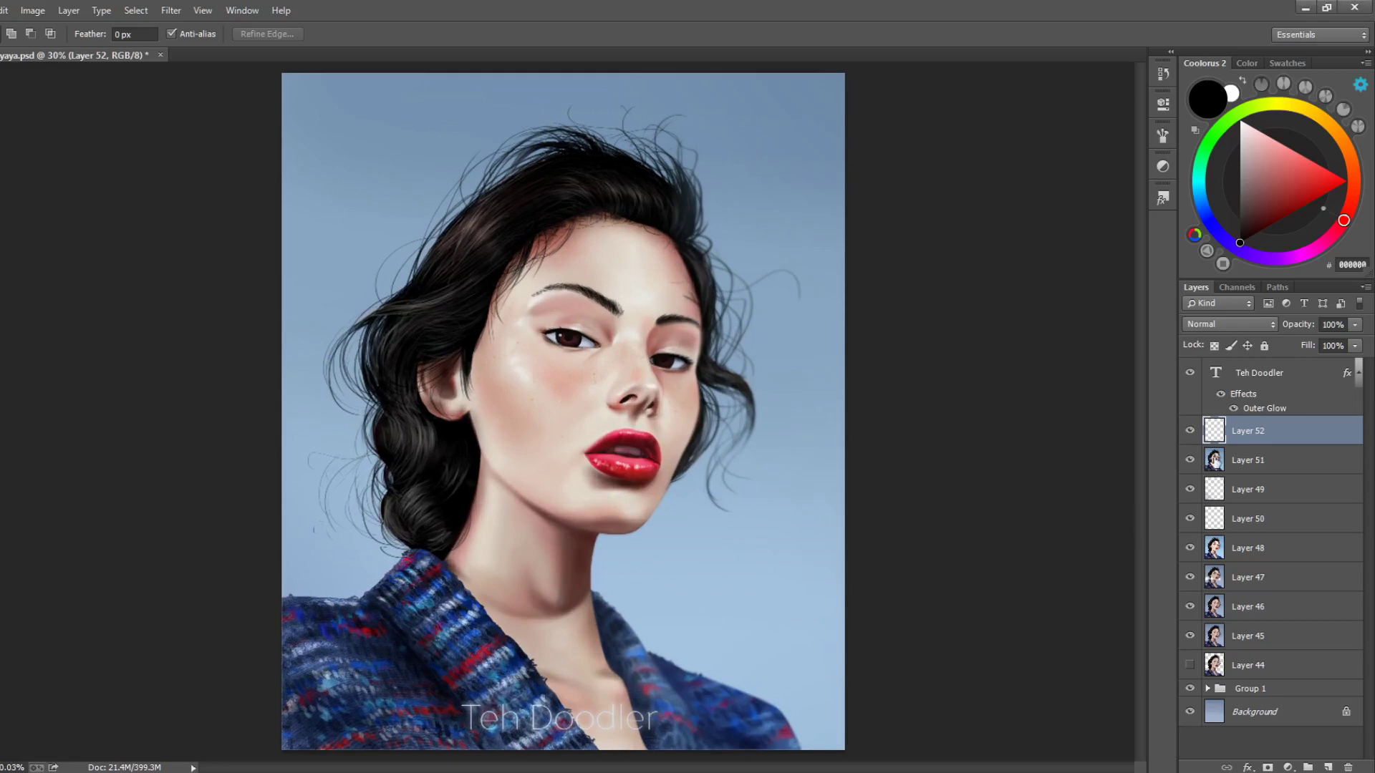
pyautogui.click(1190, 372)
pyautogui.click(1190, 431)
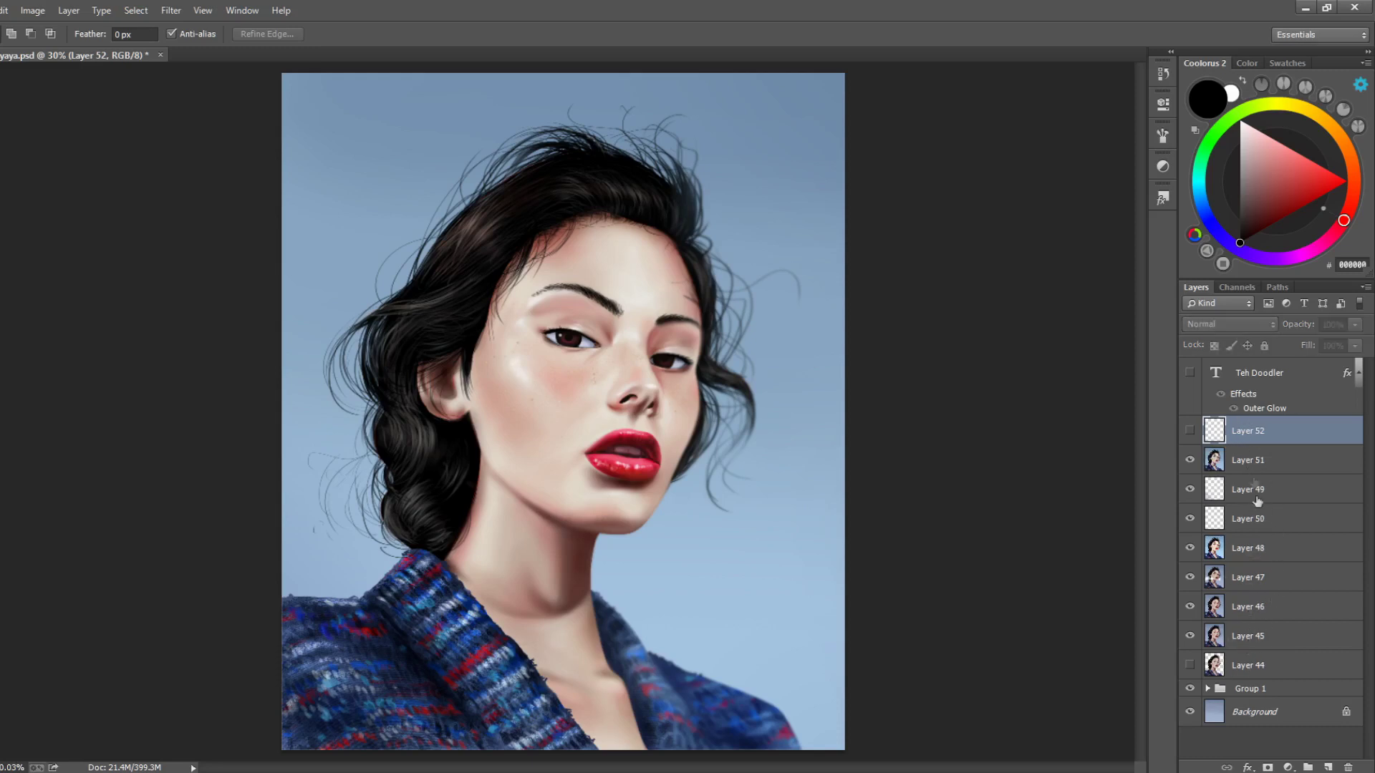
pyautogui.click(1208, 689)
pyautogui.moveTo(1369, 453)
pyautogui.mouseDown()
pyautogui.moveTo(1372, 520)
pyautogui.moveTo(1334, 722)
pyautogui.moveTo(1333, 425)
pyautogui.mouseUp()
pyautogui.click(1190, 490)
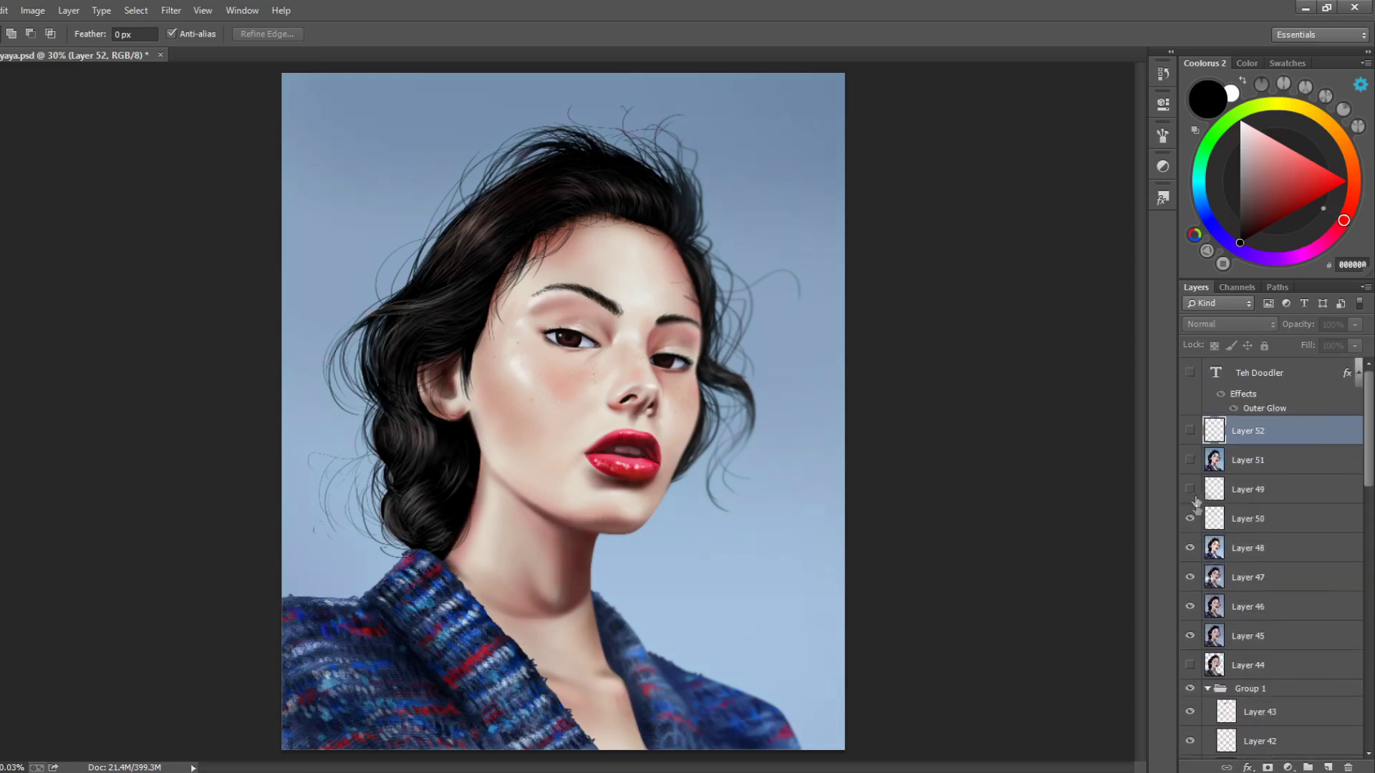
pyautogui.click(1190, 518)
pyautogui.click(1190, 548)
pyautogui.click(1190, 577)
pyautogui.click(1190, 606)
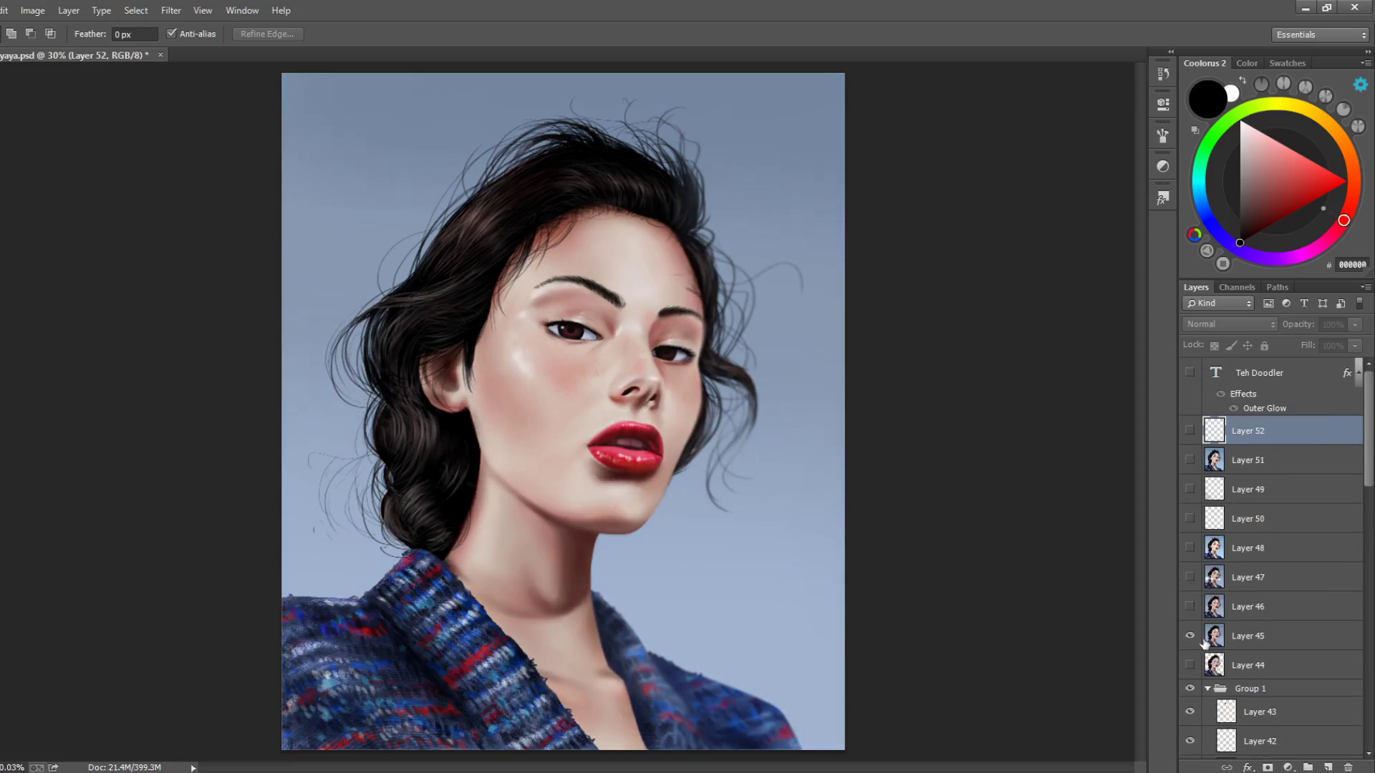
pyautogui.click(1190, 636)
# Hide Layers 42, 41, 37, 13, 34 and 16 inside Group 1
pyautogui.moveTo(1367, 487); pyautogui.dragTo(1367, 569)
pyautogui.click(1190, 464)
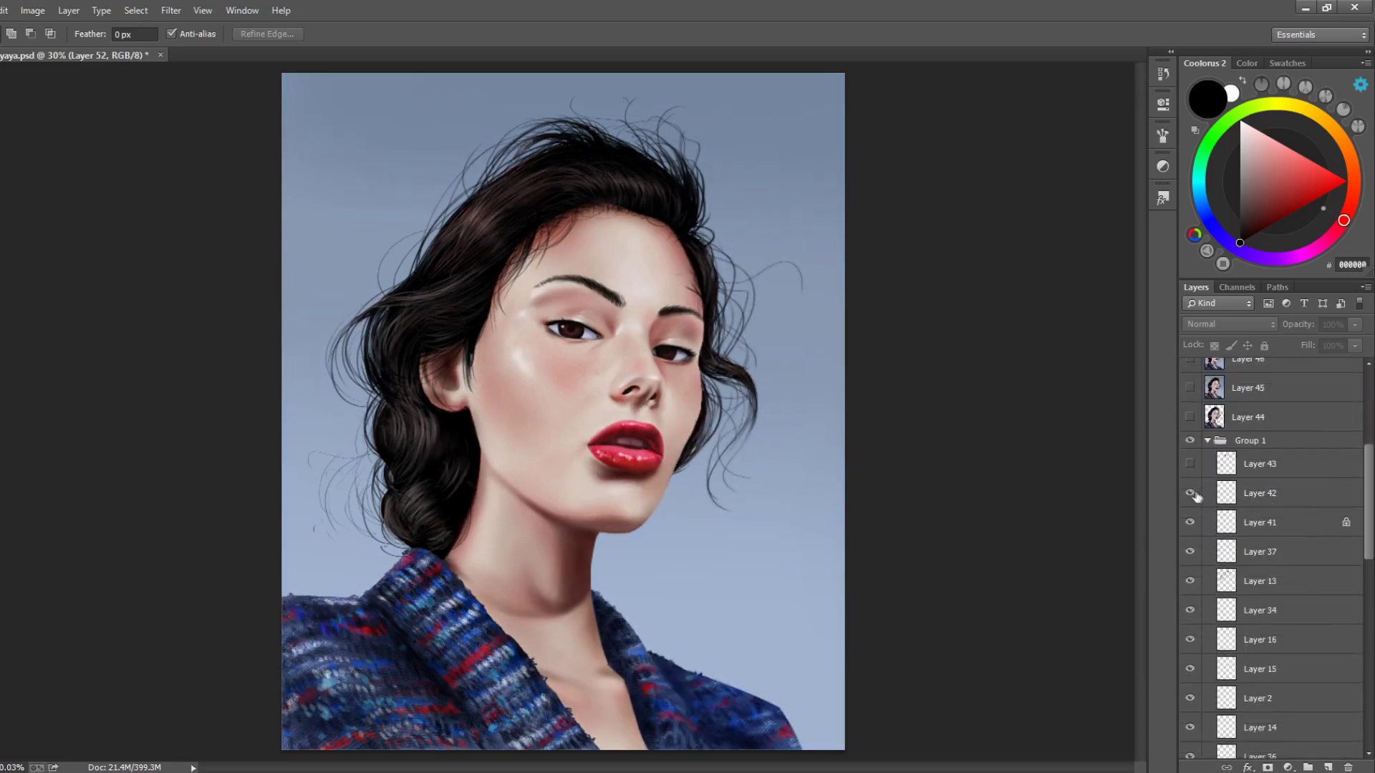
pyautogui.click(1190, 492)
pyautogui.click(1190, 522)
pyautogui.click(1190, 552)
pyautogui.click(1190, 581)
pyautogui.click(1190, 610)
pyautogui.click(1190, 639)
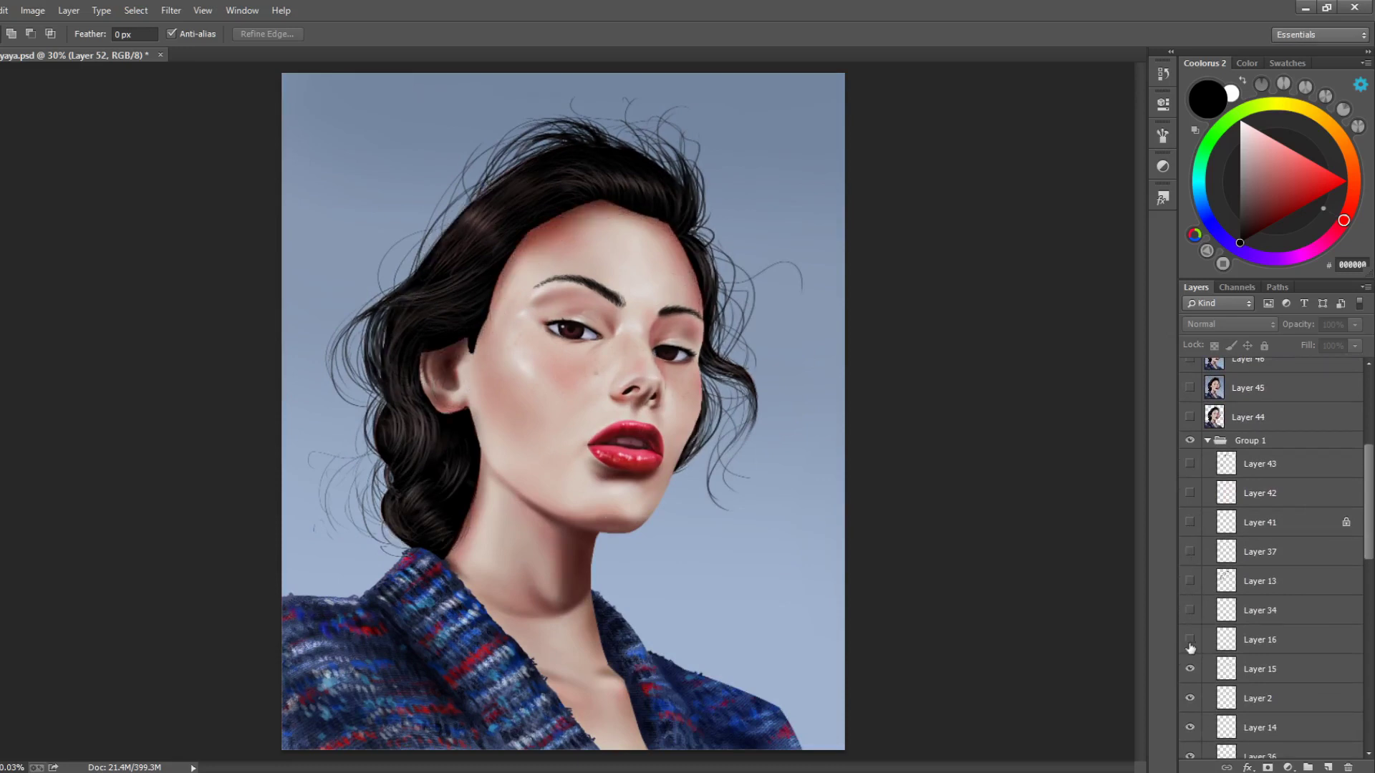
# Hide Layers 15, 2, 14, 36, 9, 7 and 35 copy in Group 1
pyautogui.moveTo(1369, 540); pyautogui.dragTo(1369, 598)
pyautogui.click(1190, 469)
pyautogui.click(1190, 499)
pyautogui.click(1190, 528)
pyautogui.click(1190, 557)
pyautogui.click(1190, 586)
pyautogui.click(1190, 616)
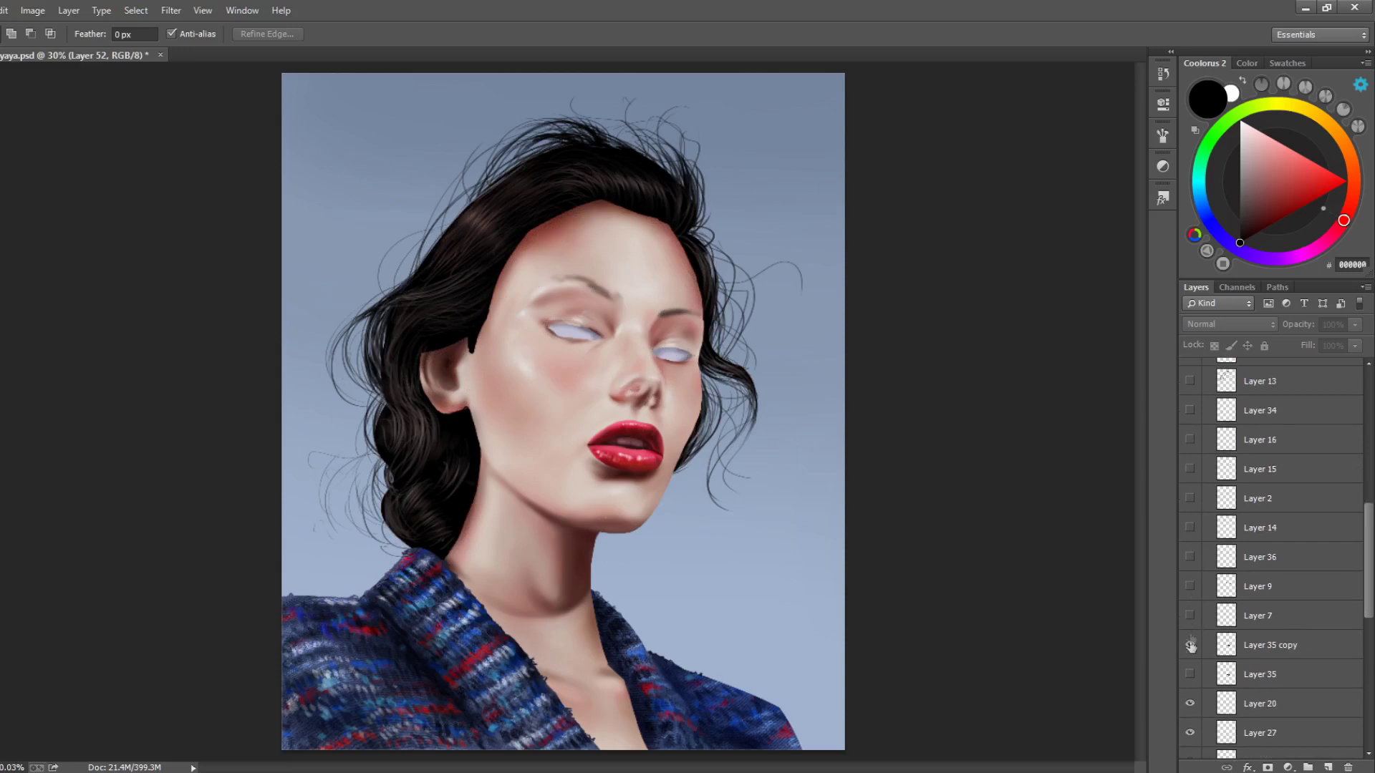
pyautogui.click(1190, 645)
# Hide the three layers directly below Layer 35, down to and including Layer 32
pyautogui.moveTo(1369, 600); pyautogui.dragTo(1371, 605)
pyautogui.scroll(-3, 1306, 601)
pyautogui.click(1190, 519)
pyautogui.click(1190, 549)
pyautogui.click(1190, 577)
pyautogui.scroll(-3, 1363, 598)
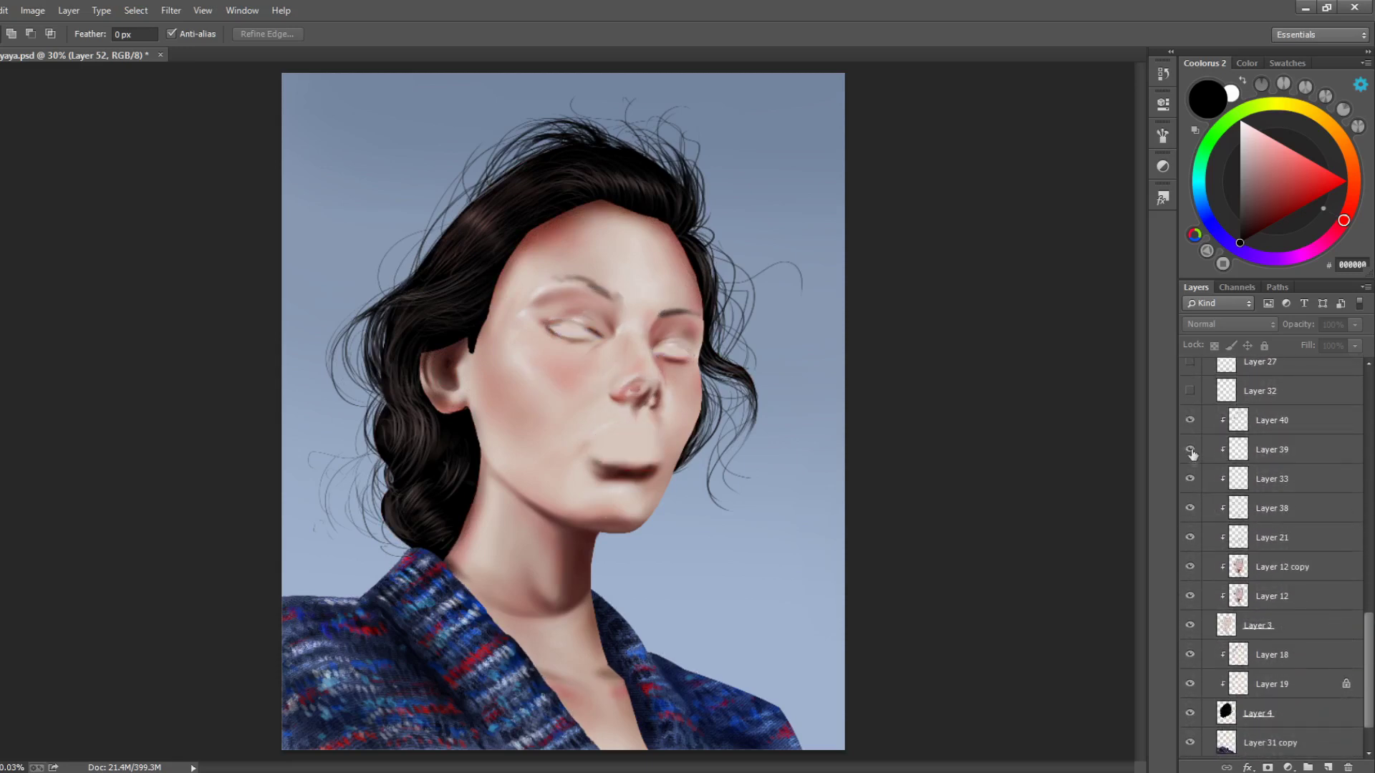
# Hide the clipped face detail layers: Layer 40, 39, 33, 38 and 21
pyautogui.click(1190, 421)
pyautogui.click(1190, 450)
pyautogui.click(1190, 478)
pyautogui.click(1190, 508)
pyautogui.click(1190, 537)
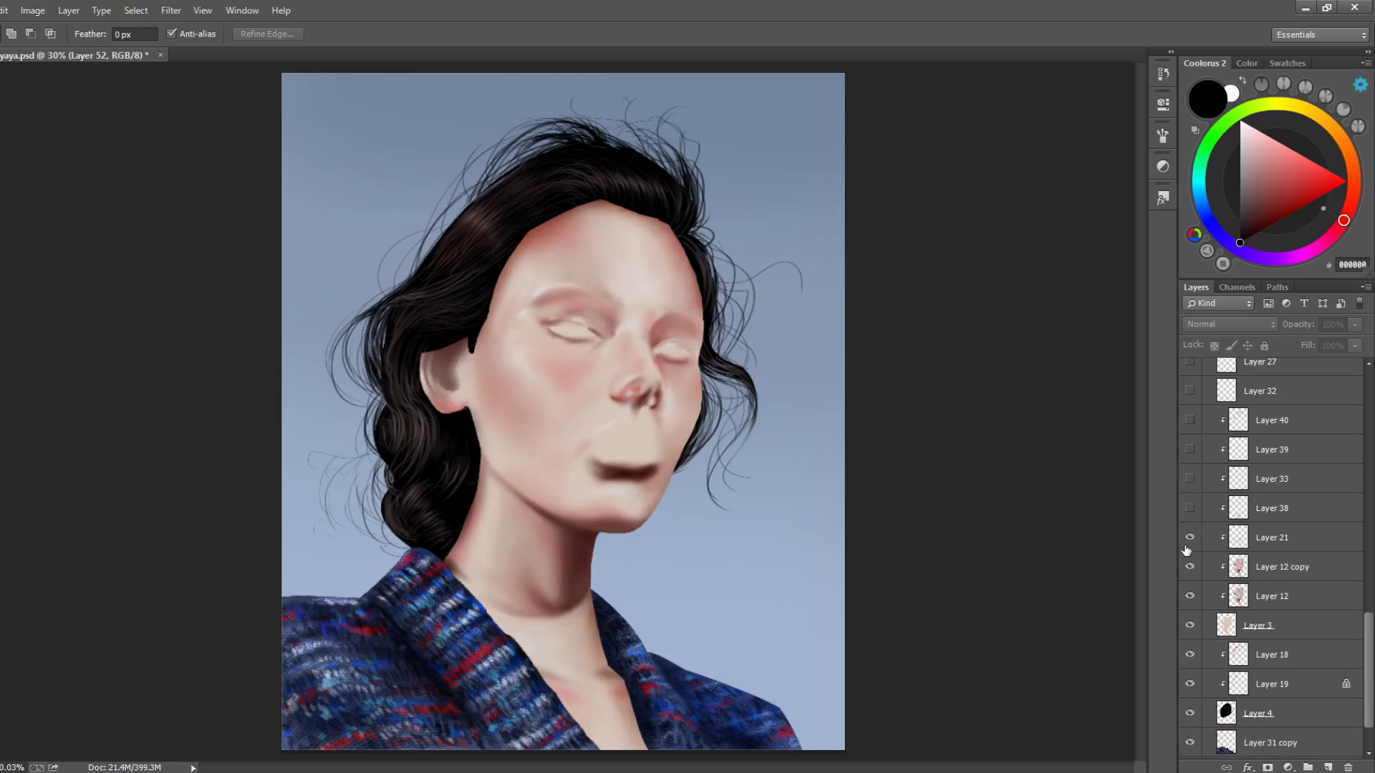
# Hide Layers 12 copy, 12, 3, 18, 19, 4, 31 copy and 31, leaving only the Background showing
pyautogui.click(1190, 567)
pyautogui.click(1190, 595)
pyautogui.click(1190, 625)
pyautogui.click(1190, 654)
pyautogui.click(1190, 684)
pyautogui.click(1190, 713)
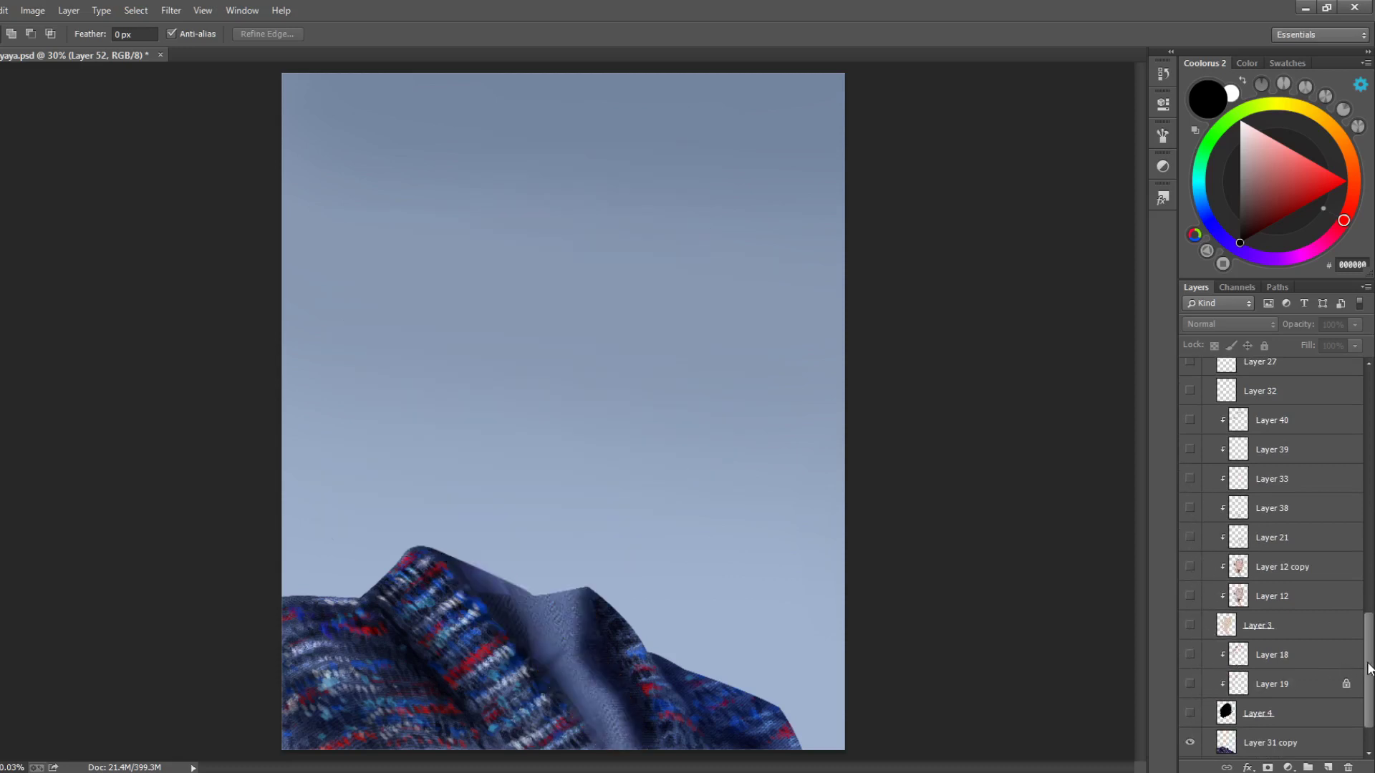
pyautogui.scroll(-2, 1195, 701)
pyautogui.click(1190, 685)
pyautogui.click(1190, 714)
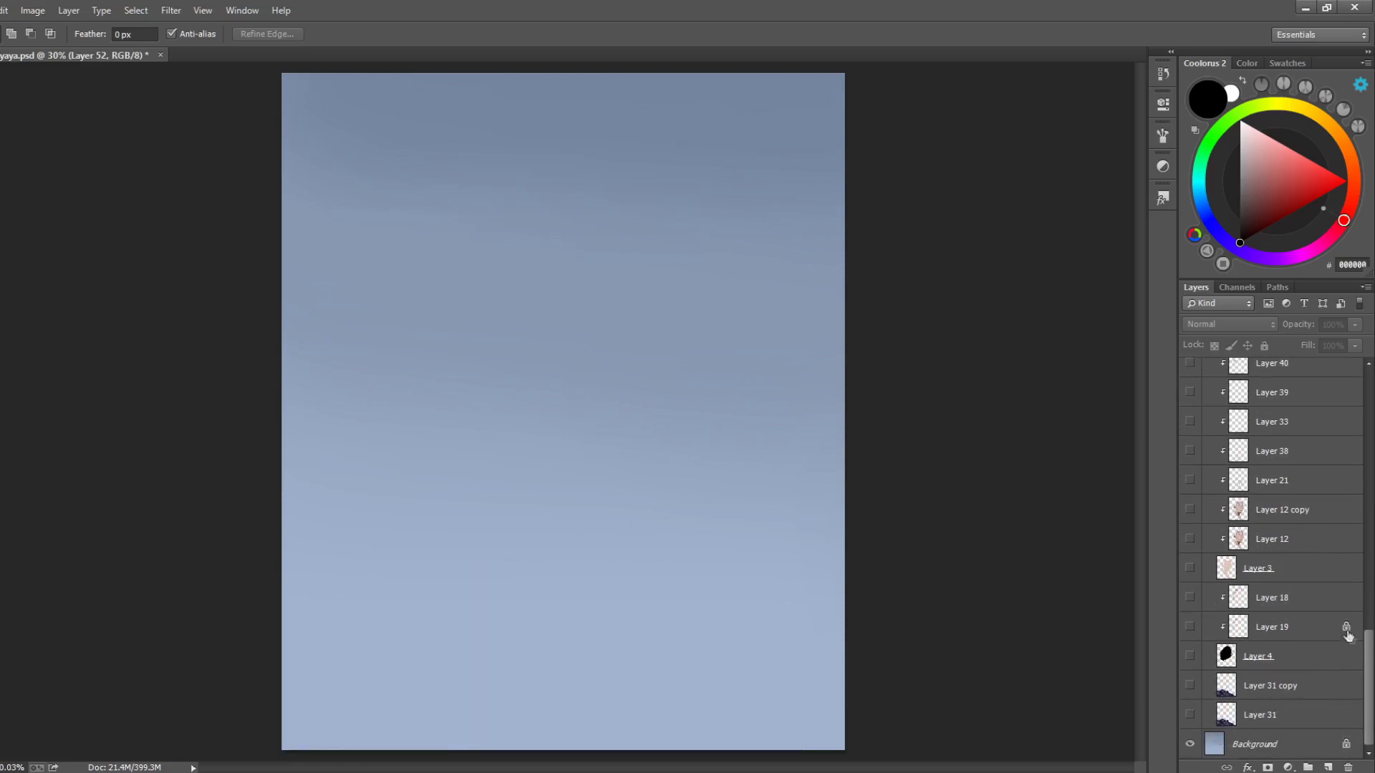
# Show the line sketch on Layer 2 together with the eye and eyebrow drawing on Layers 14 and 15
pyautogui.moveTo(1371, 670); pyautogui.dragTo(1311, 556)
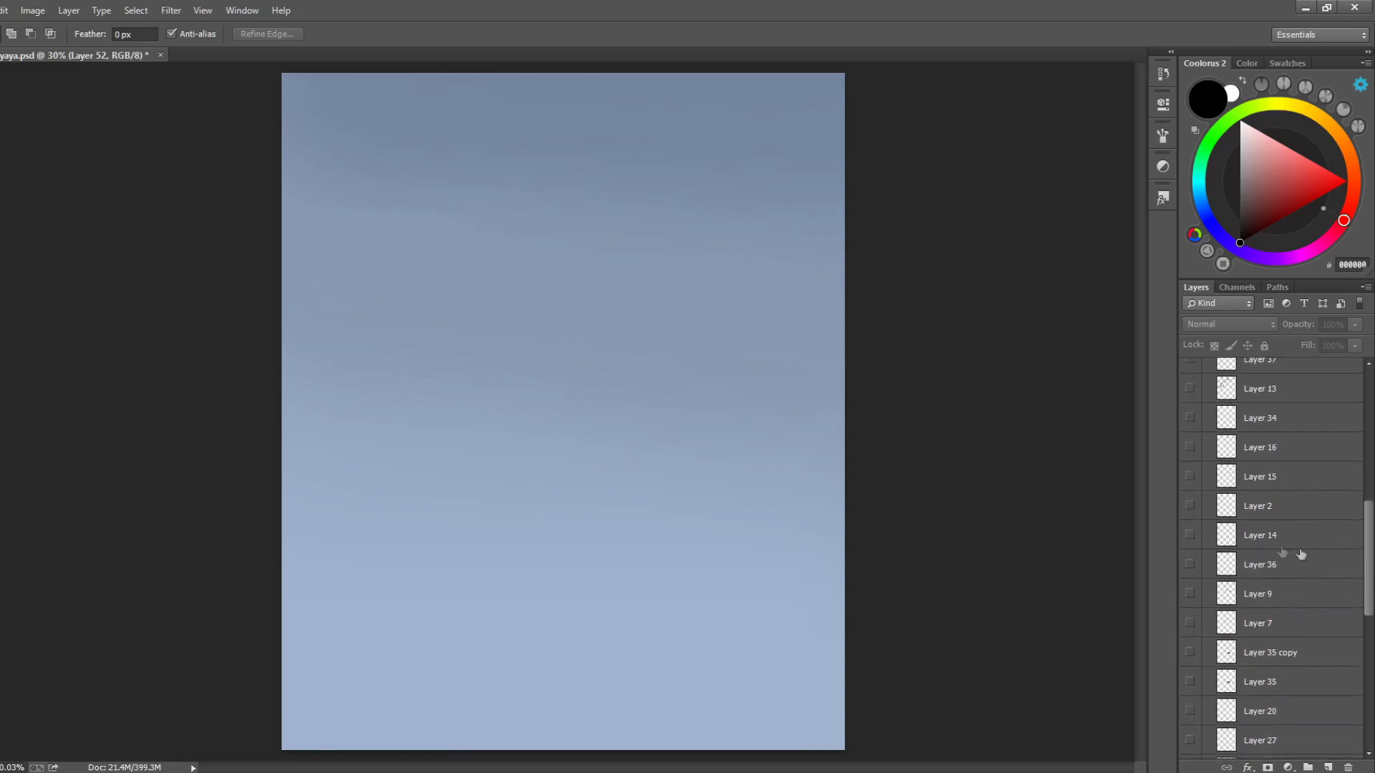
pyautogui.click(1189, 537)
pyautogui.click(1190, 537)
pyautogui.click(1189, 507)
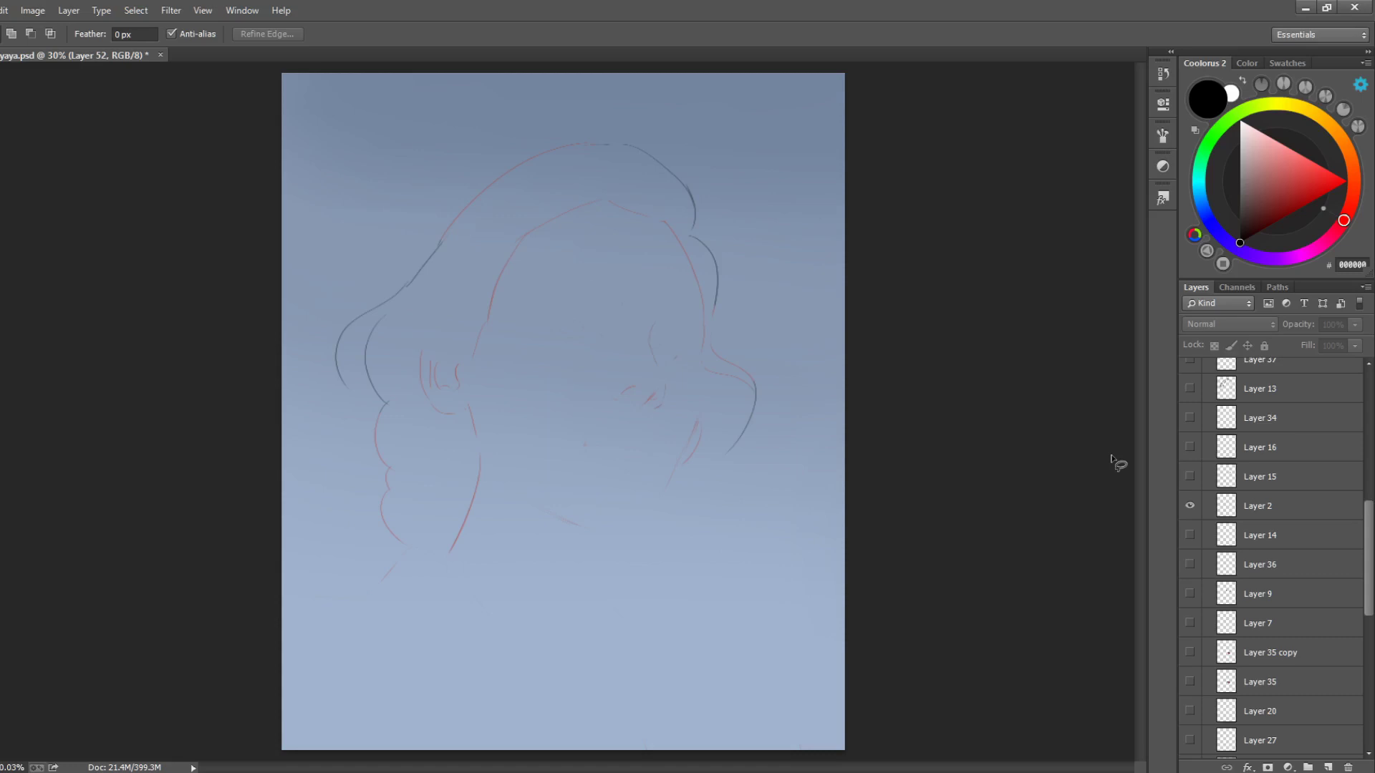
pyautogui.click(1190, 535)
pyautogui.click(1190, 478)
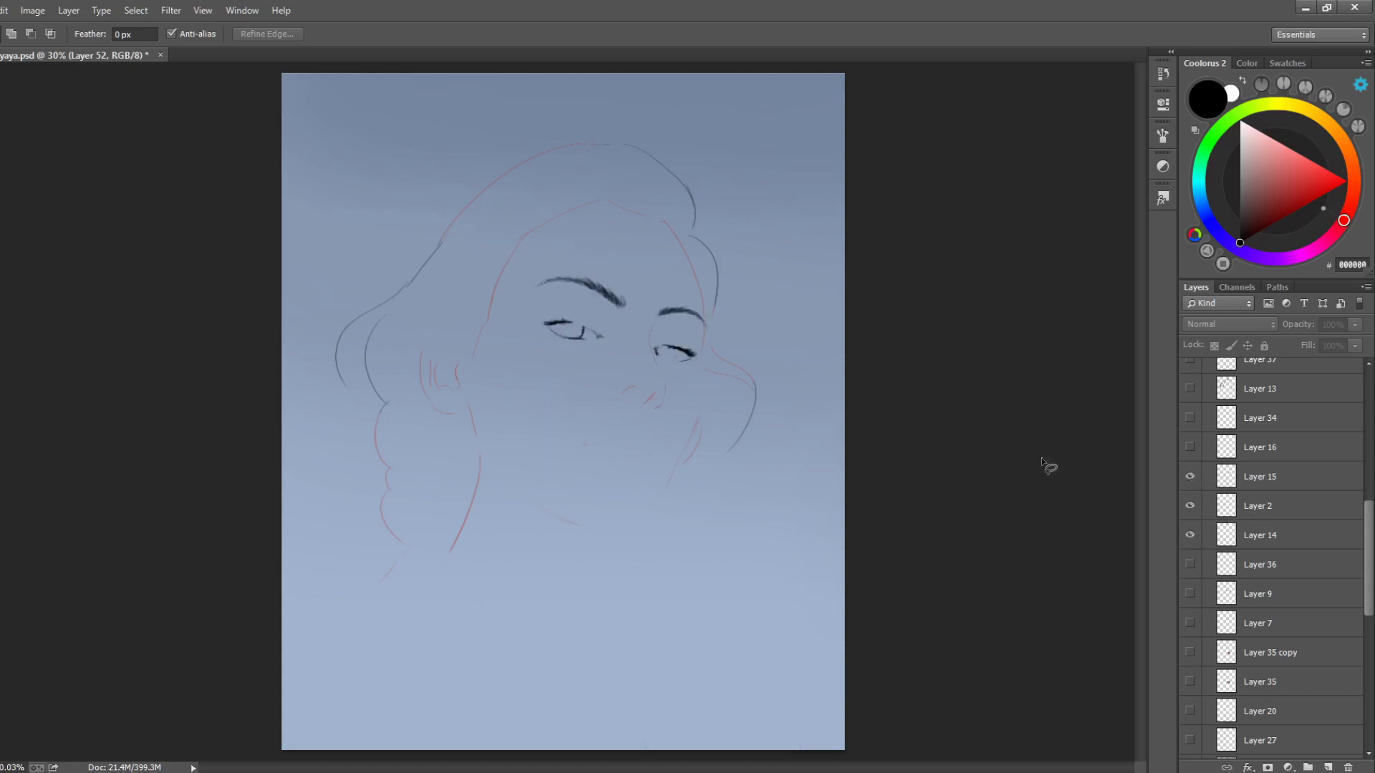
# Select Layer 31 and show the jacket layers 31 and 31 copy along with the black hair shape on Layer 4
pyautogui.moveTo(1369, 547); pyautogui.dragTo(1369, 675)
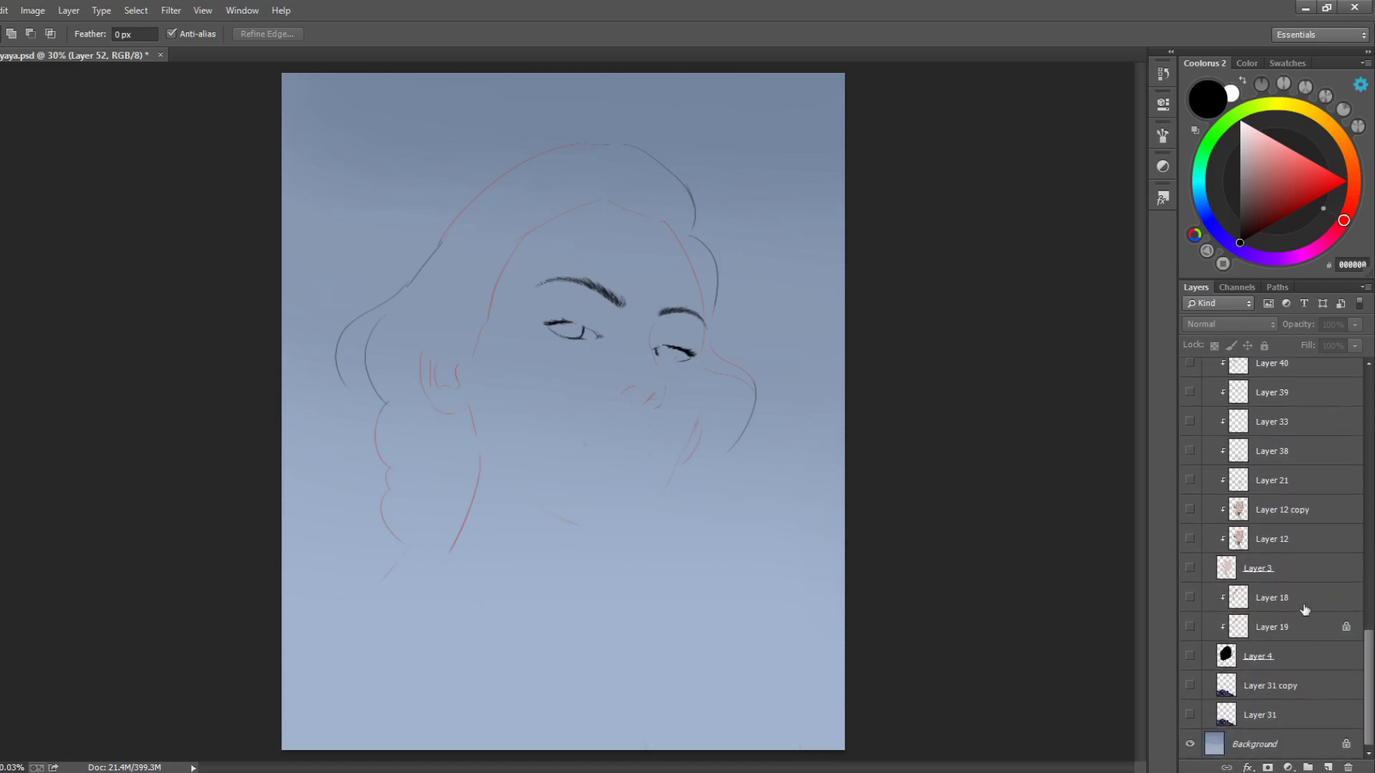
pyautogui.click(1256, 715)
pyautogui.click(1190, 714)
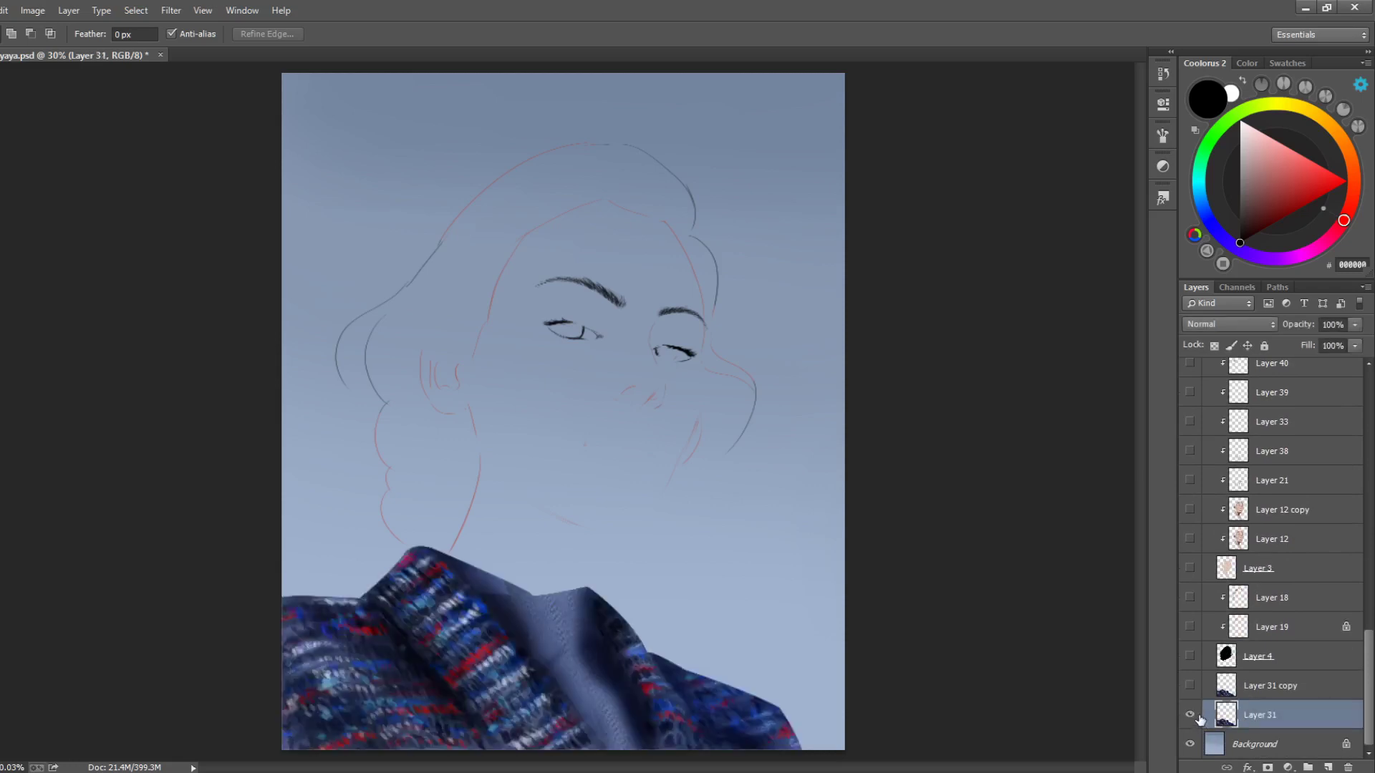
pyautogui.click(1190, 657)
pyautogui.click(1190, 656)
pyautogui.click(1190, 656)
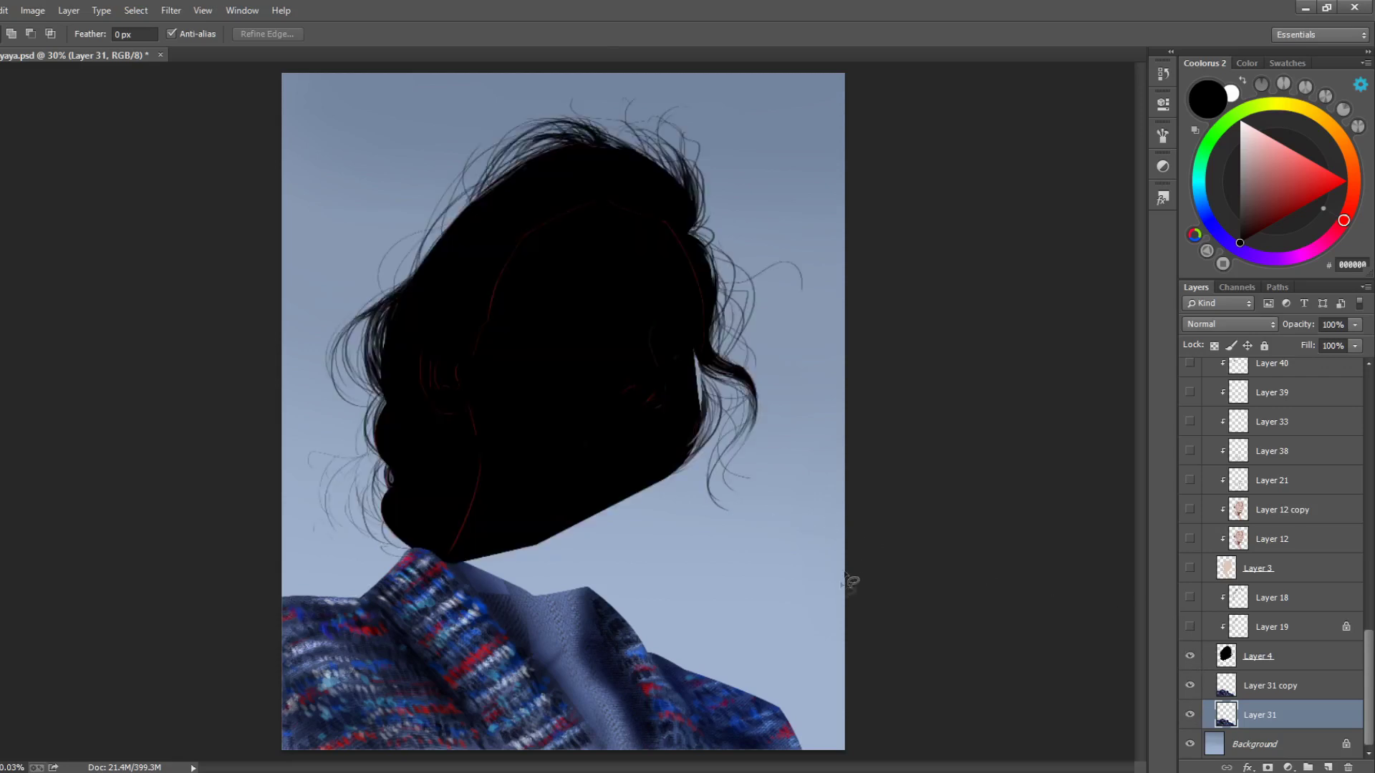
# Select Layer 31 copy and hide it and Layer 4, keeping the jacket on Layer 31 showing
pyautogui.click(1262, 656)
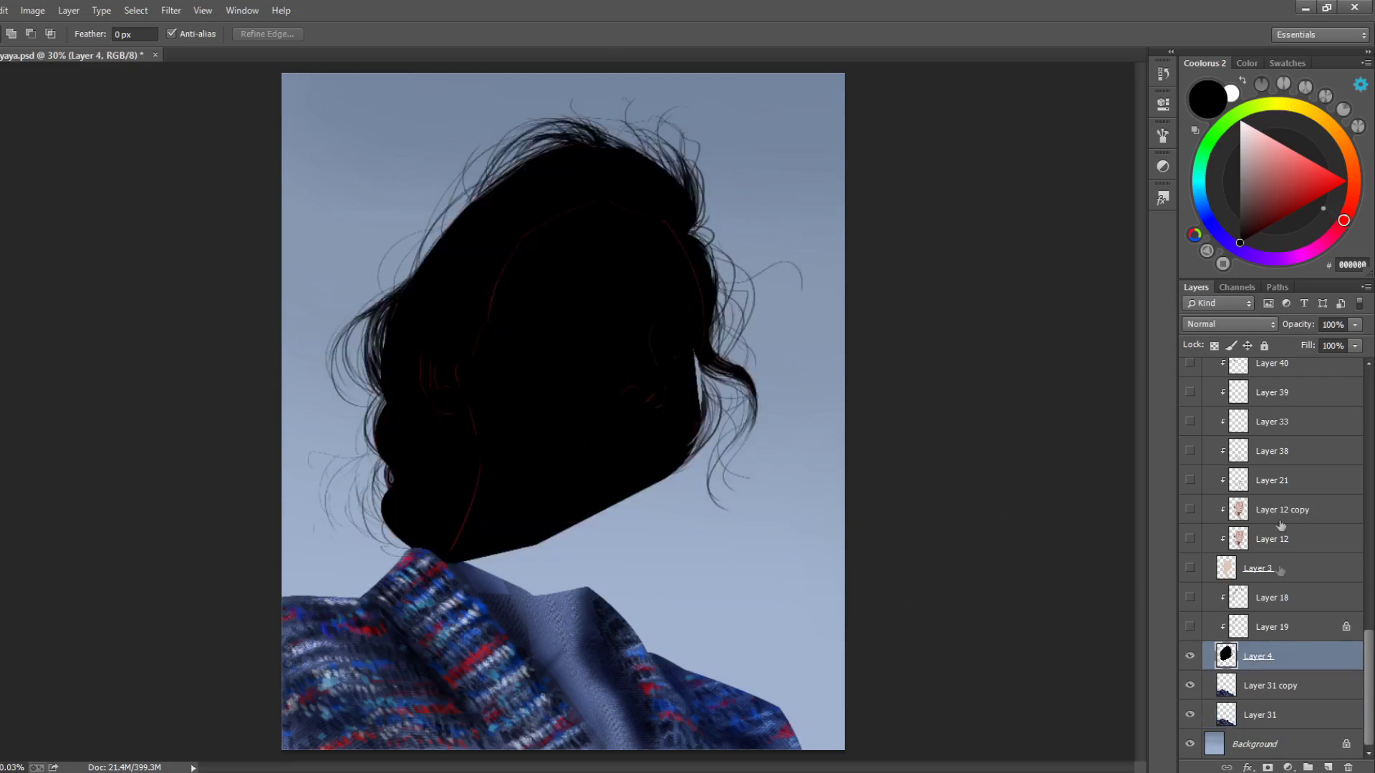
pyautogui.click(1249, 685)
pyautogui.click(1195, 659)
pyautogui.click(1191, 687)
pyautogui.click(1191, 688)
pyautogui.click(1192, 689)
pyautogui.click(1192, 713)
pyautogui.click(1191, 713)
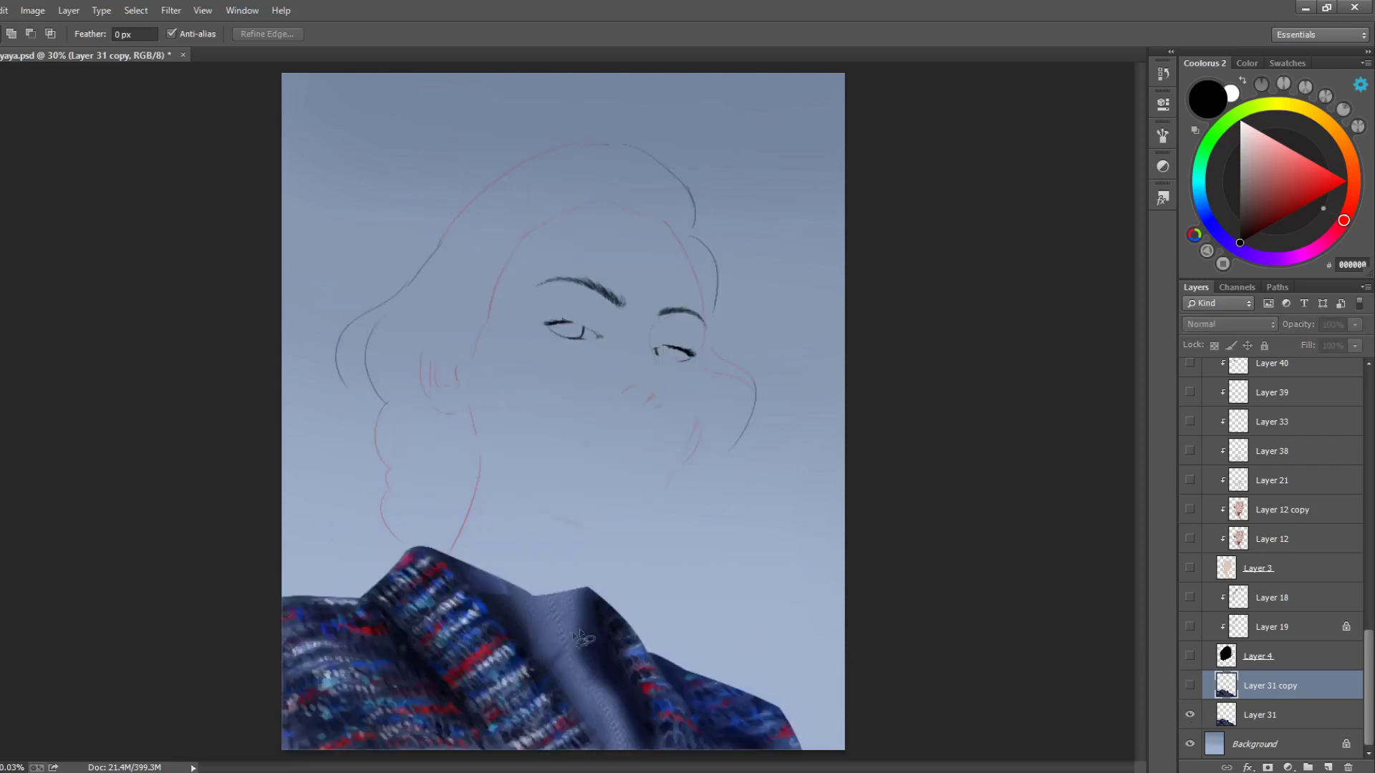
# Examine the knitted texture of the jacket up close and return to the full portrait view
pyautogui.hotkey('ctrl', '+')
pyautogui.hotkey('ctrl', '+')
pyautogui.moveTo(695, 599); pyautogui.dragTo(769, 247)
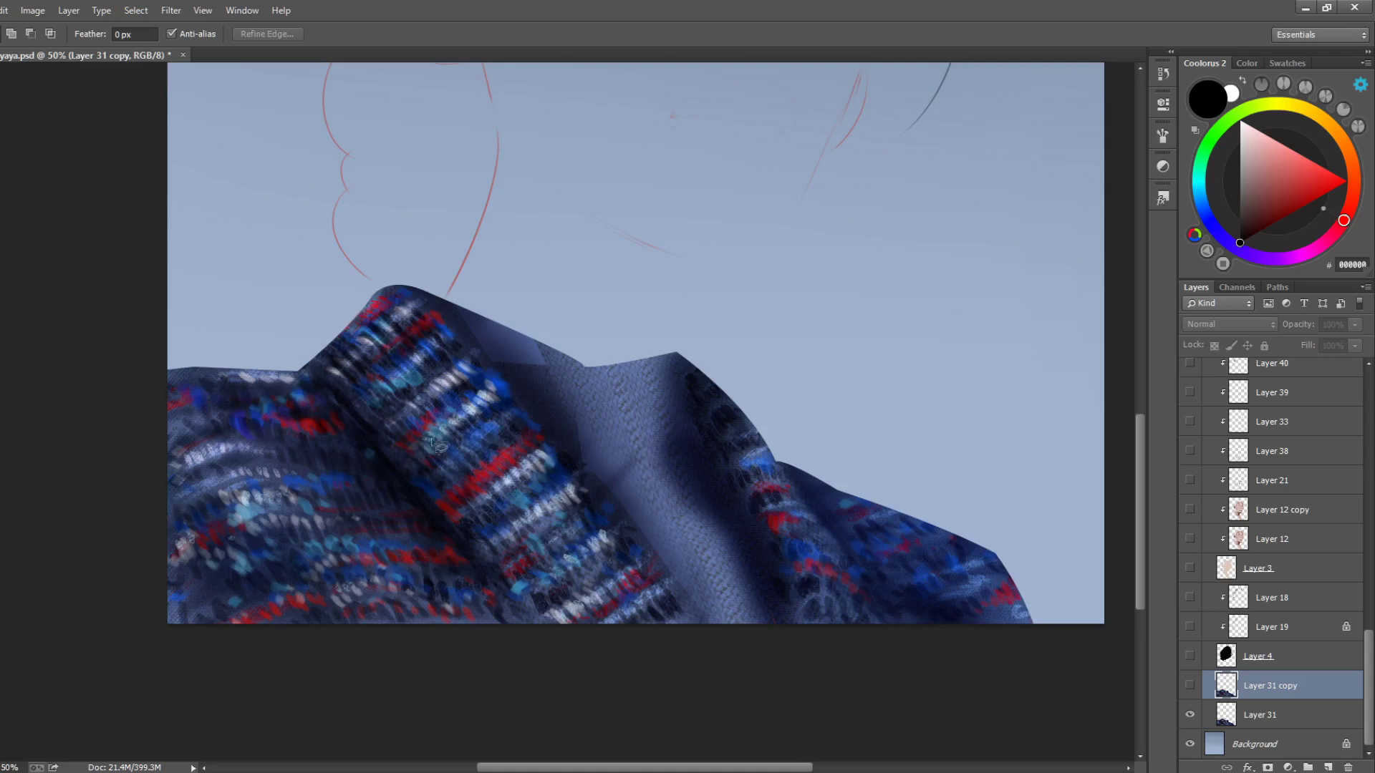
pyautogui.press('s')
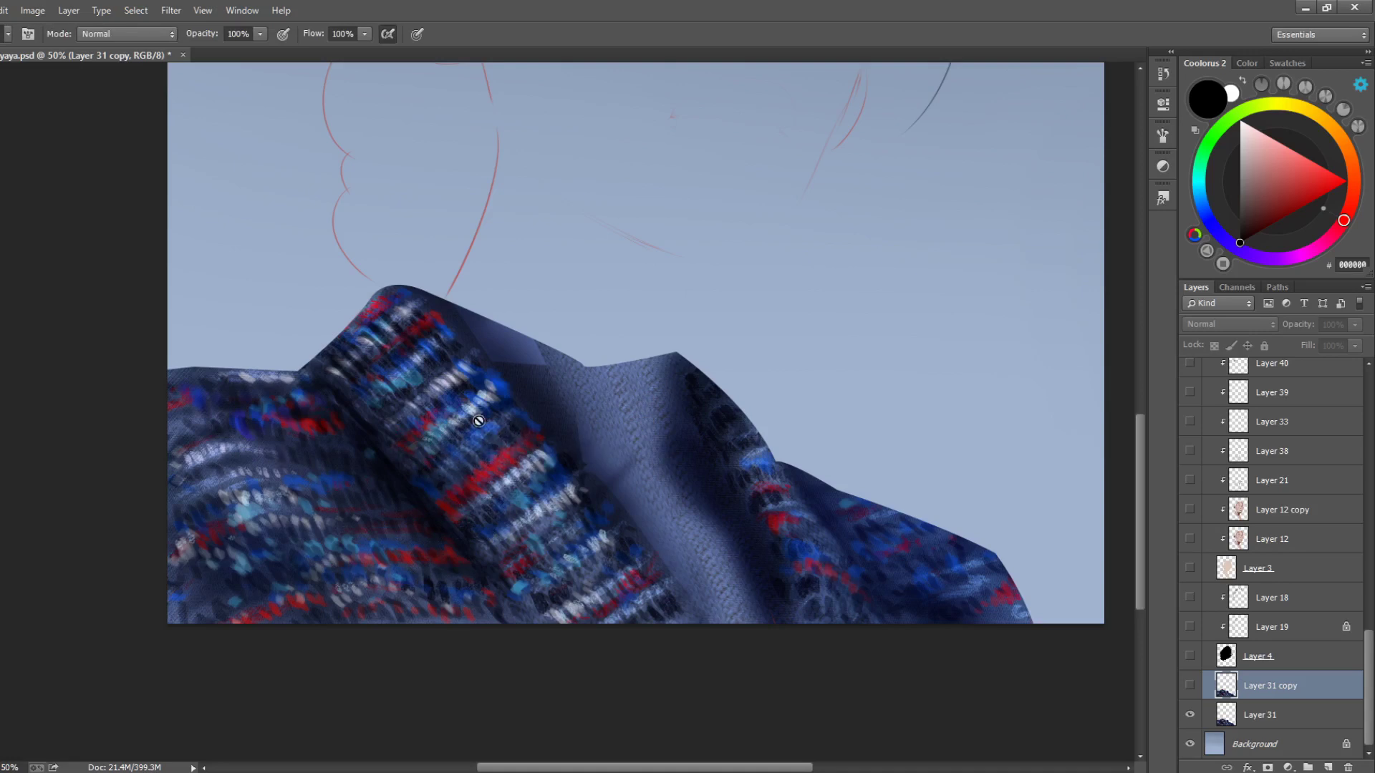
pyautogui.hotkey('ctrl', '+')
pyautogui.moveTo(522, 491); pyautogui.dragTo(541, 484)
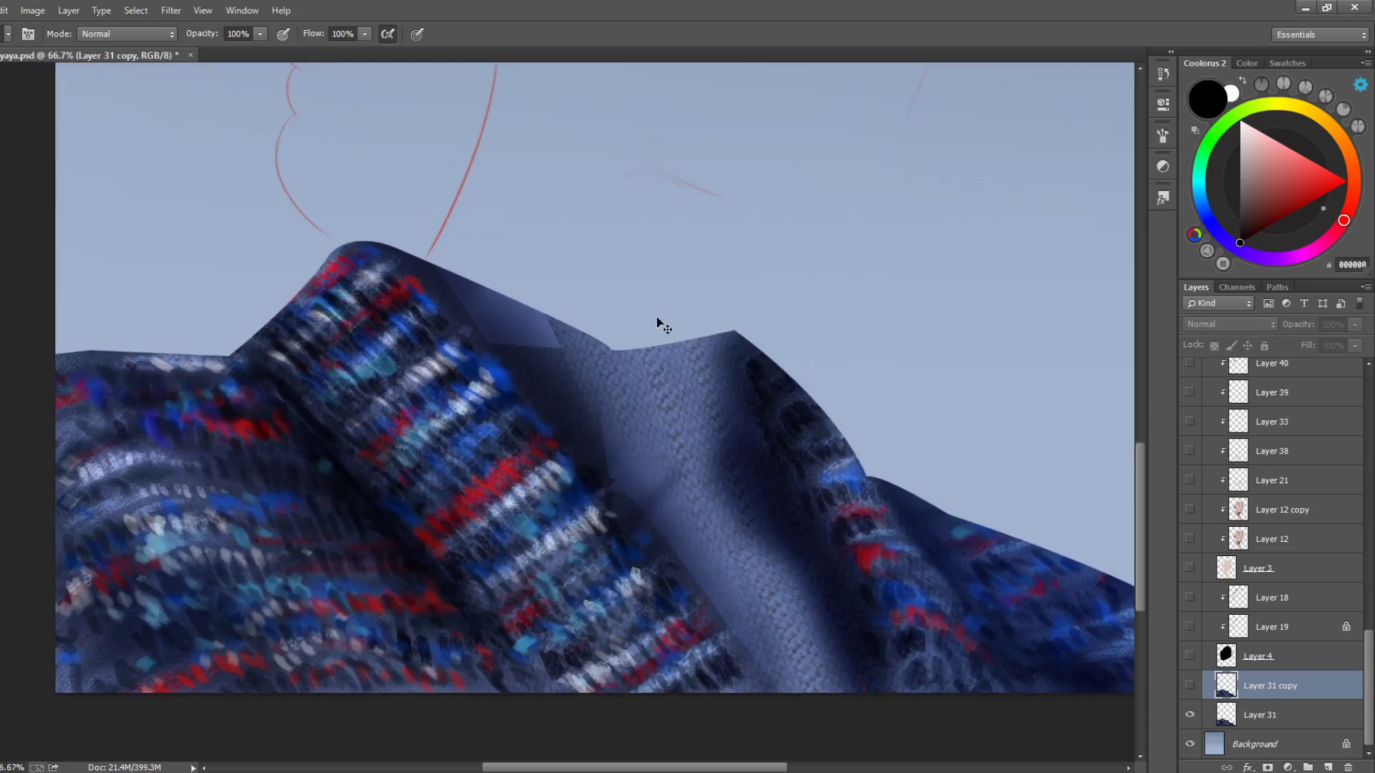
pyautogui.hotkey('ctrl', '0')
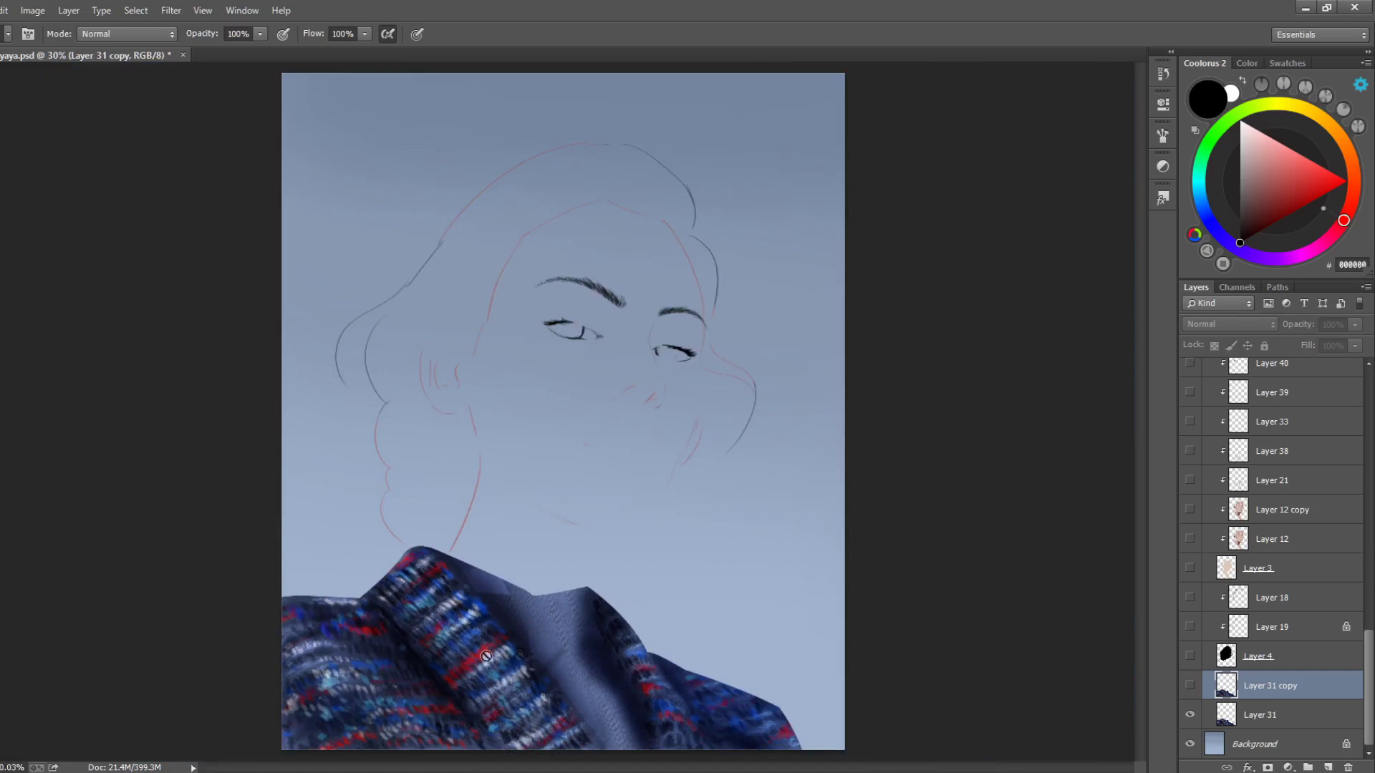
# Show Layer 31 copy, the flat skin base on Layer 3 and the skin shading on Layer 12, and select Layer 12
pyautogui.click(1191, 686)
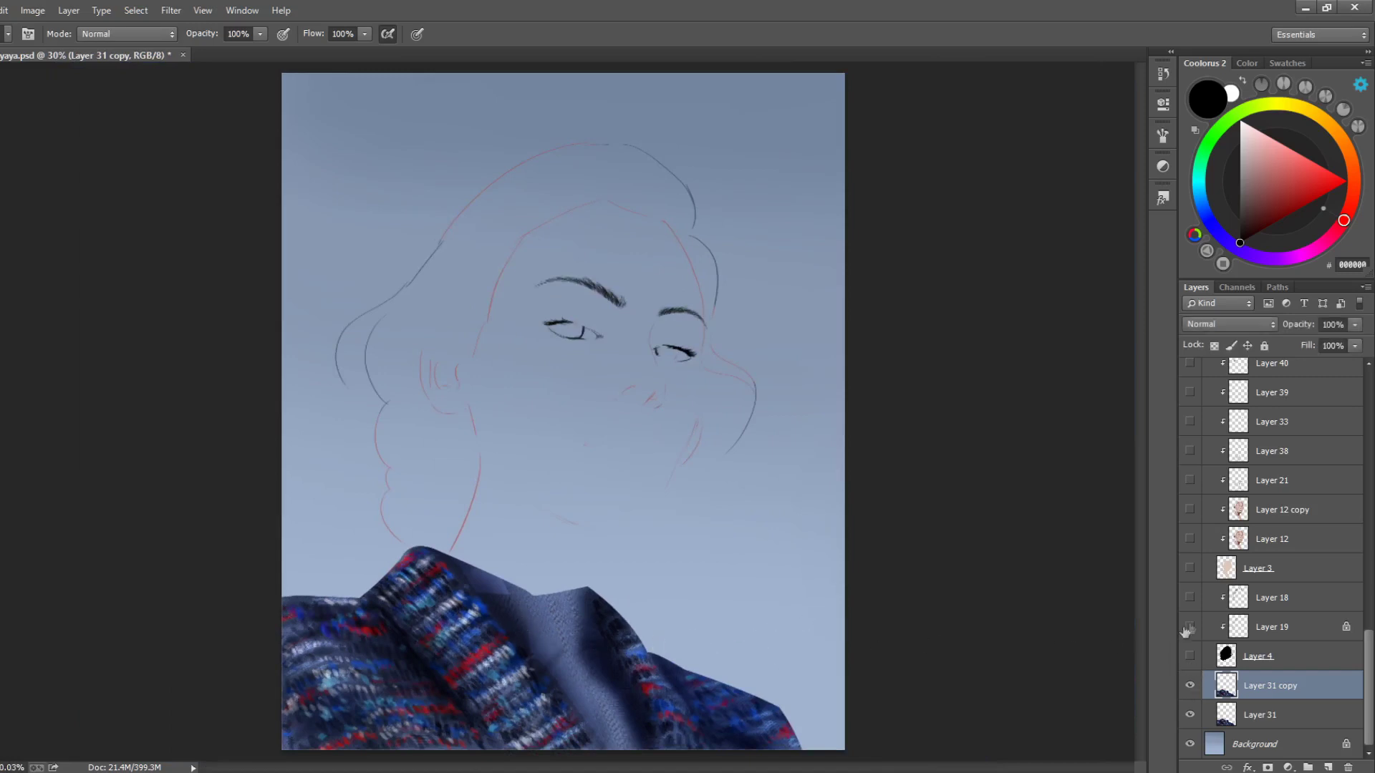
pyautogui.click(1191, 569)
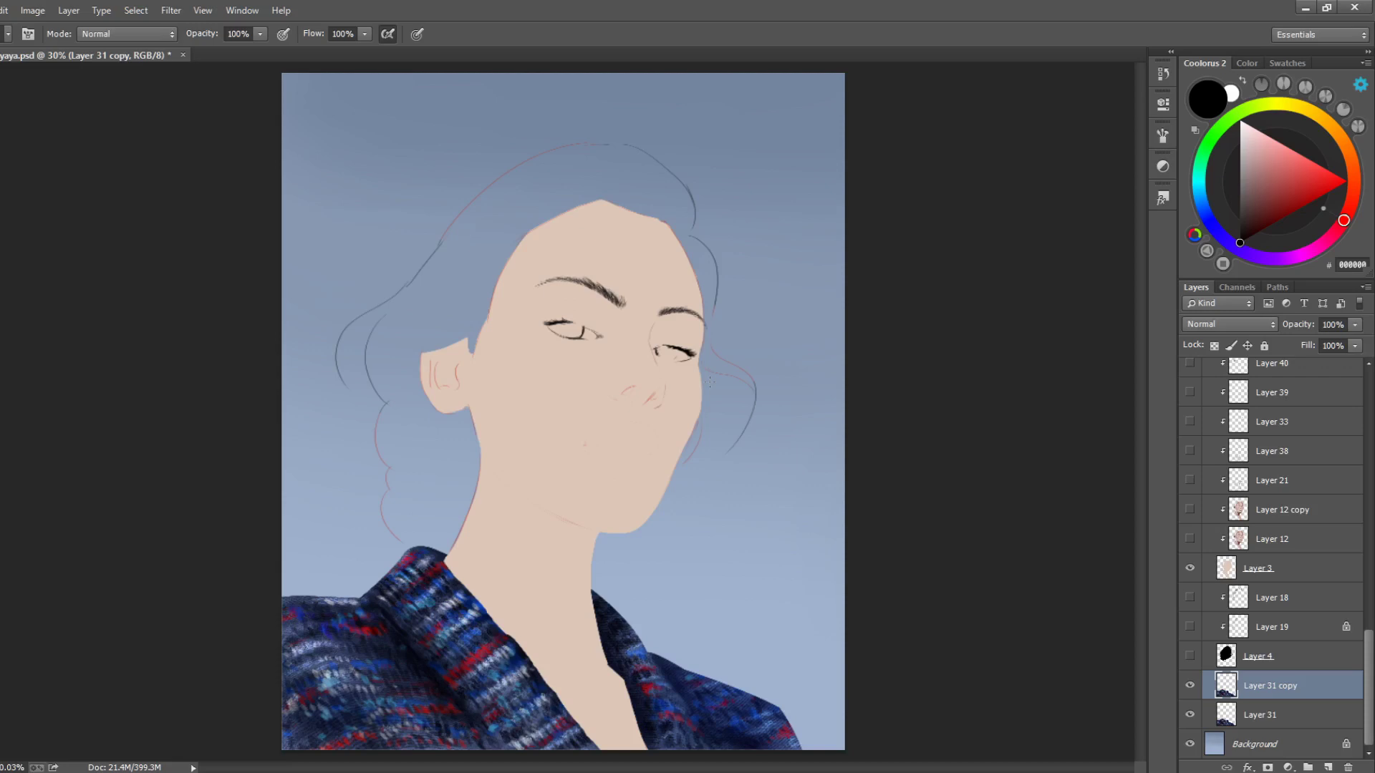
pyautogui.click(1293, 565)
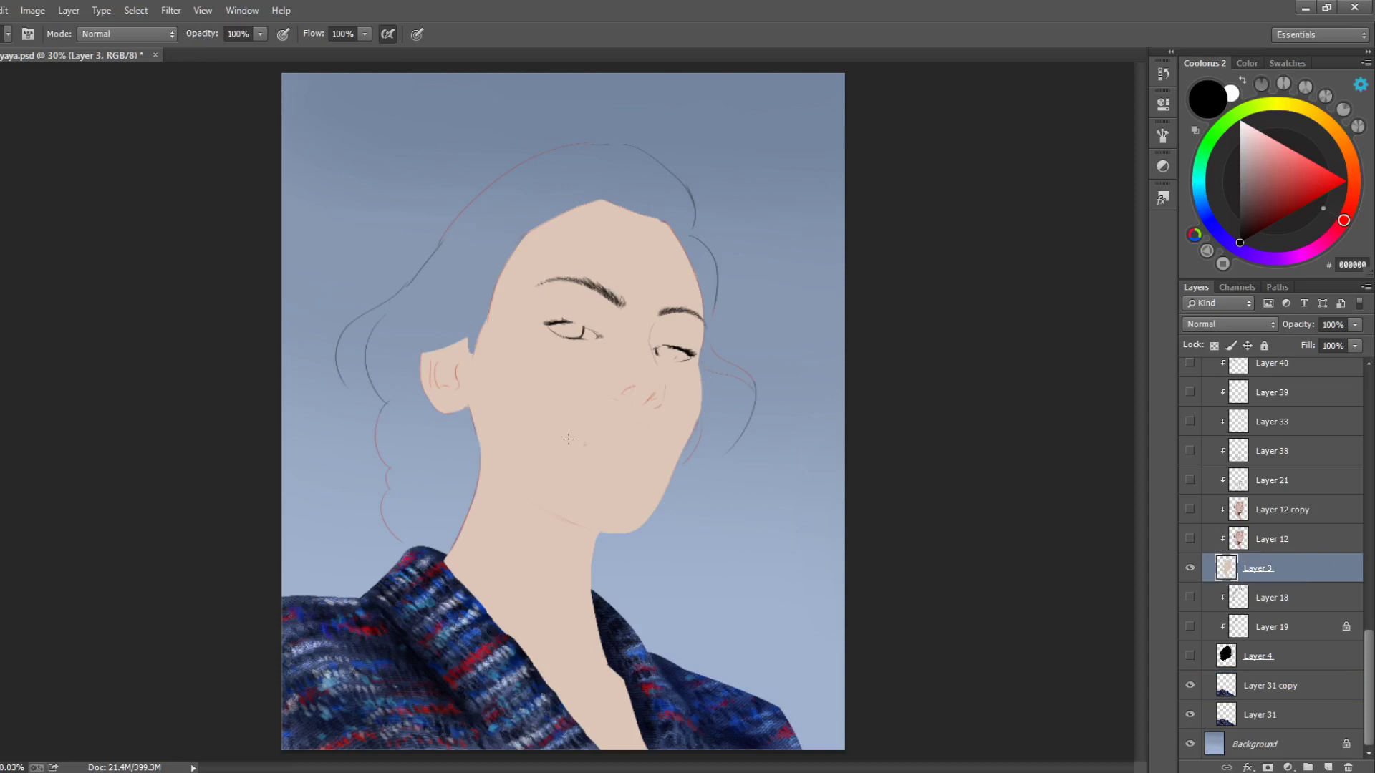
pyautogui.click(1190, 540)
pyautogui.click(1299, 538)
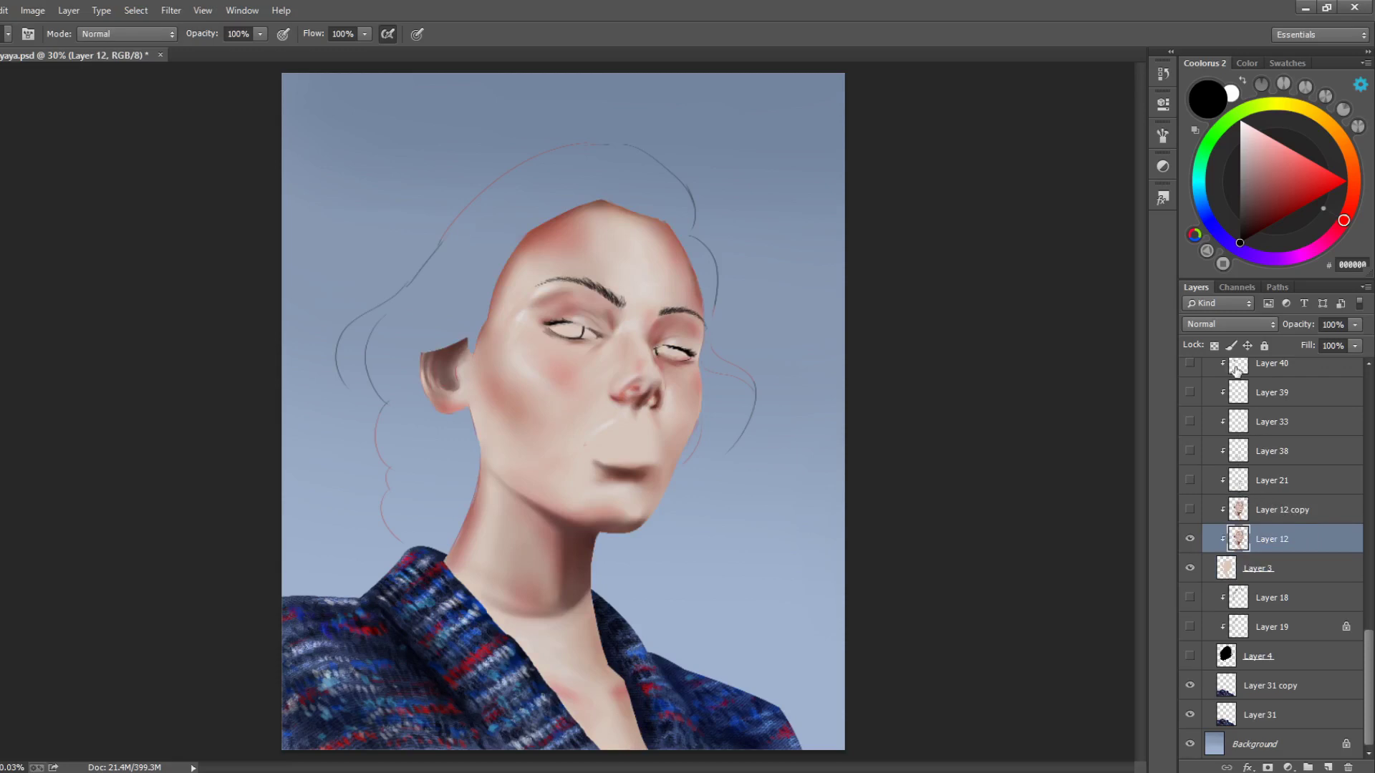
# Release Layer 12 from its clipping mask on Layer 3, and undo the release
pyautogui.rightClick(1264, 540)
pyautogui.click(1195, 388)
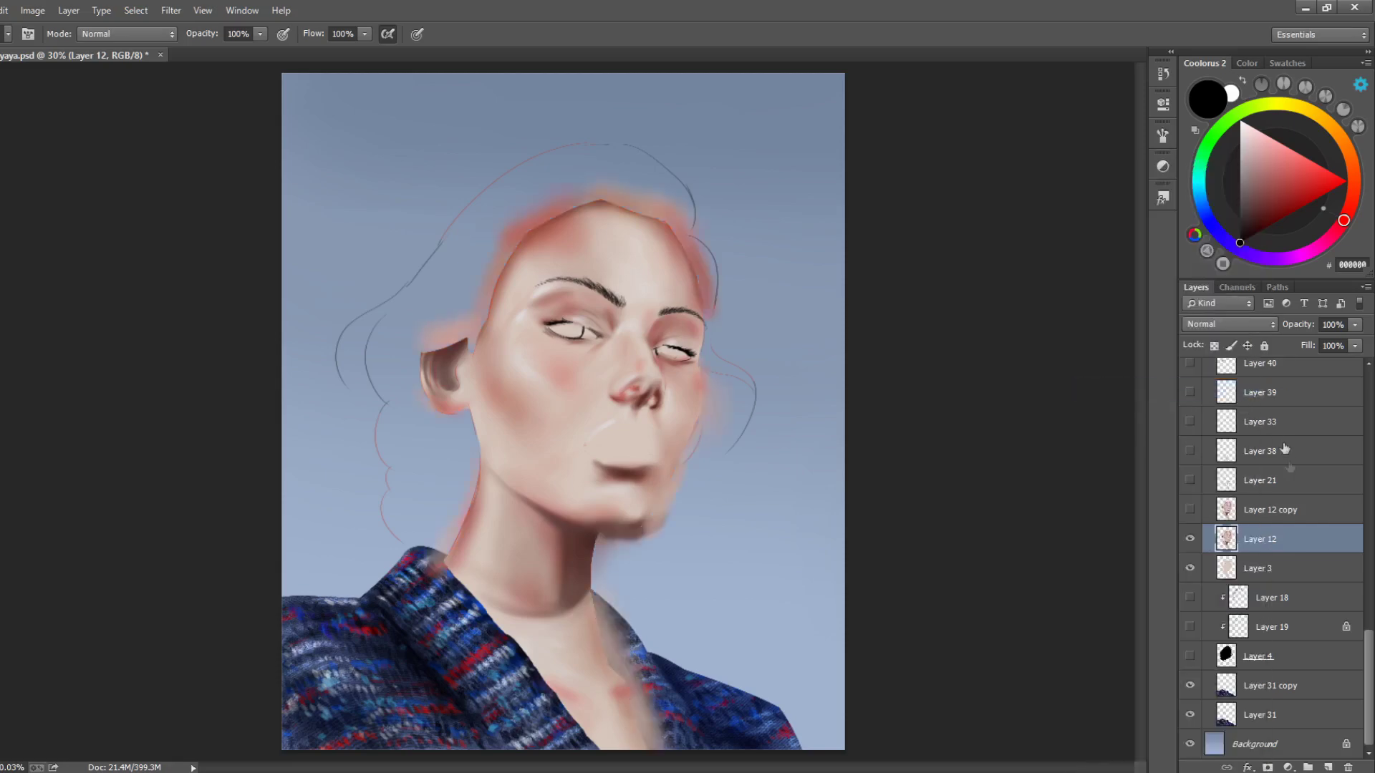
pyautogui.rightClick(1264, 540)
pyautogui.click(978, 464)
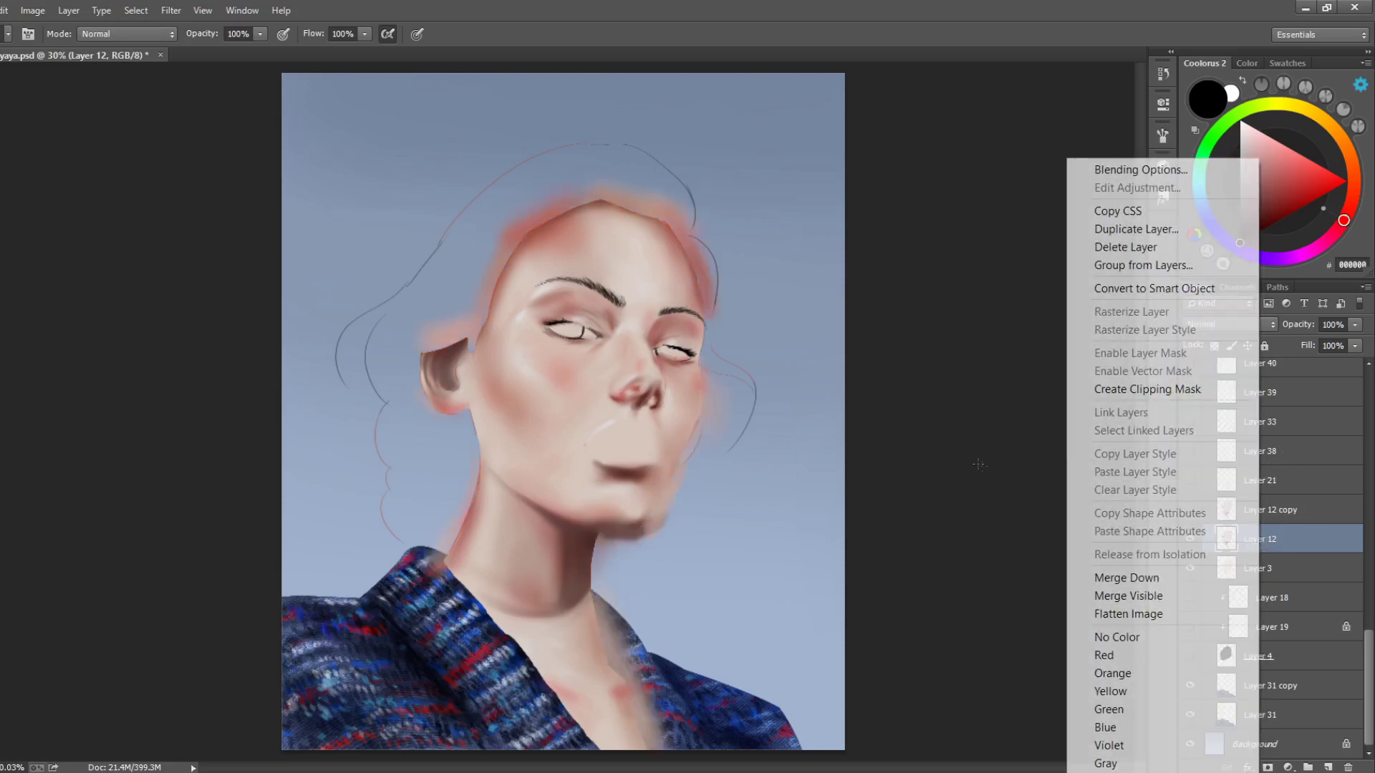
pyautogui.hotkey('ctrl', 'z')
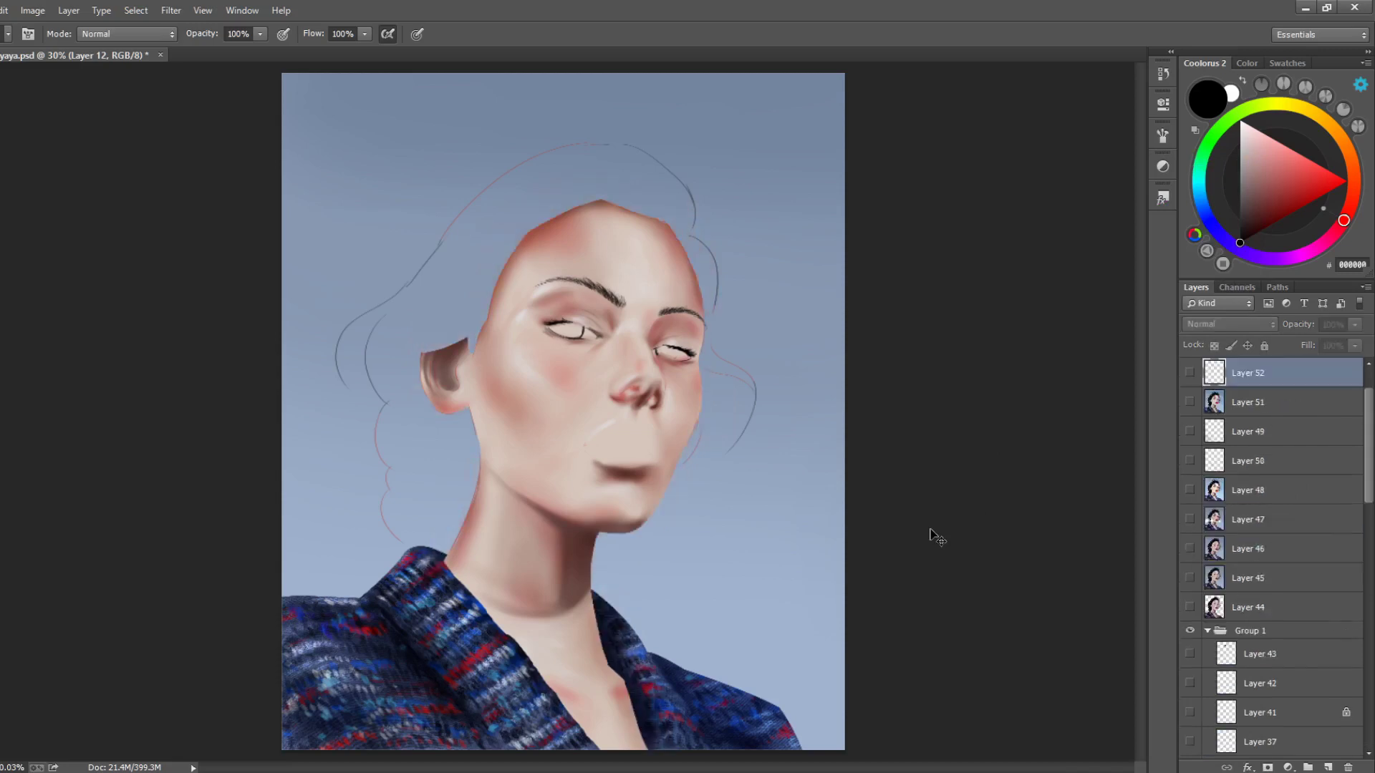
# Reselect Layer 12 and switch its visibility off and on to compare the face with and without shading
pyautogui.moveTo(1368, 491); pyautogui.dragTo(1355, 737)
pyautogui.click(1250, 542)
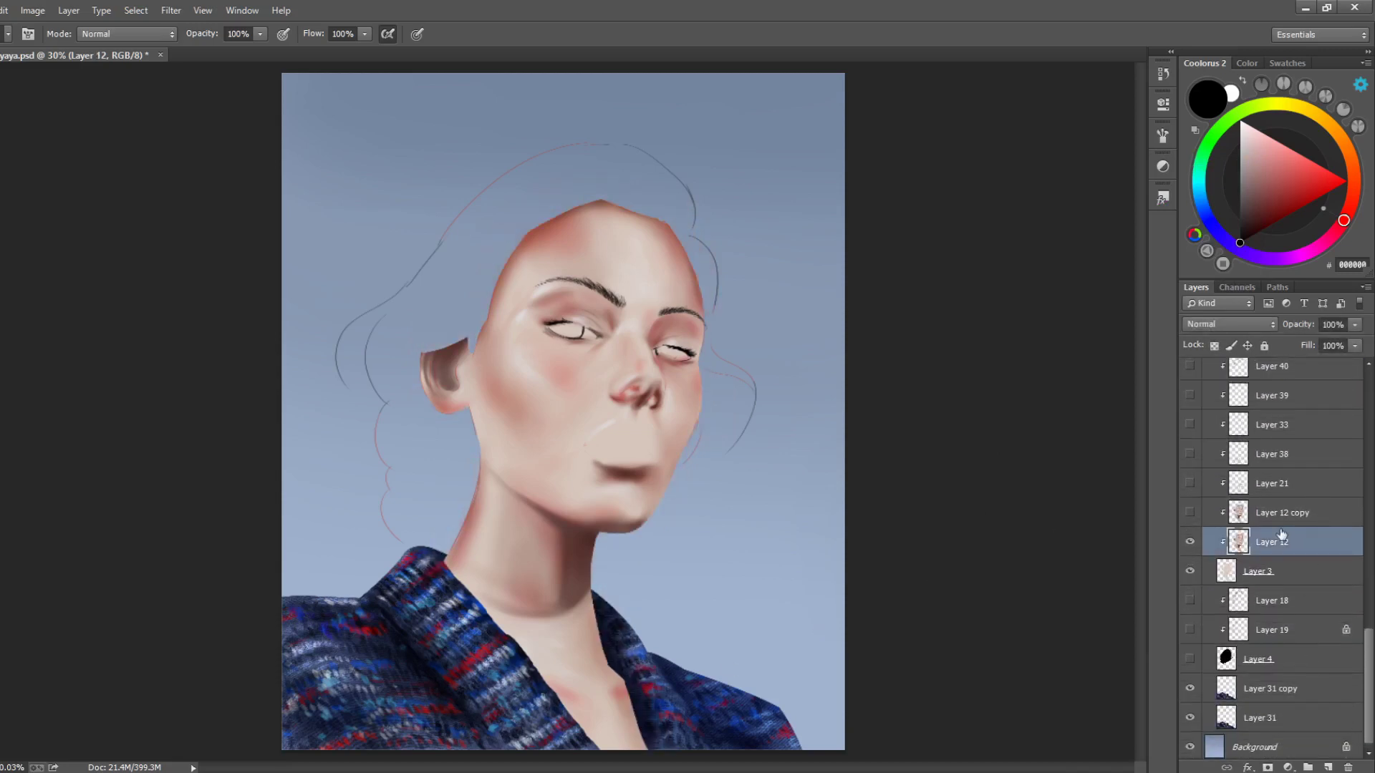
pyautogui.click(1190, 542)
pyautogui.click(1190, 542)
# Switch to the Brush tool and choose the 451 px dotted texture brush preset
pyautogui.press('g')
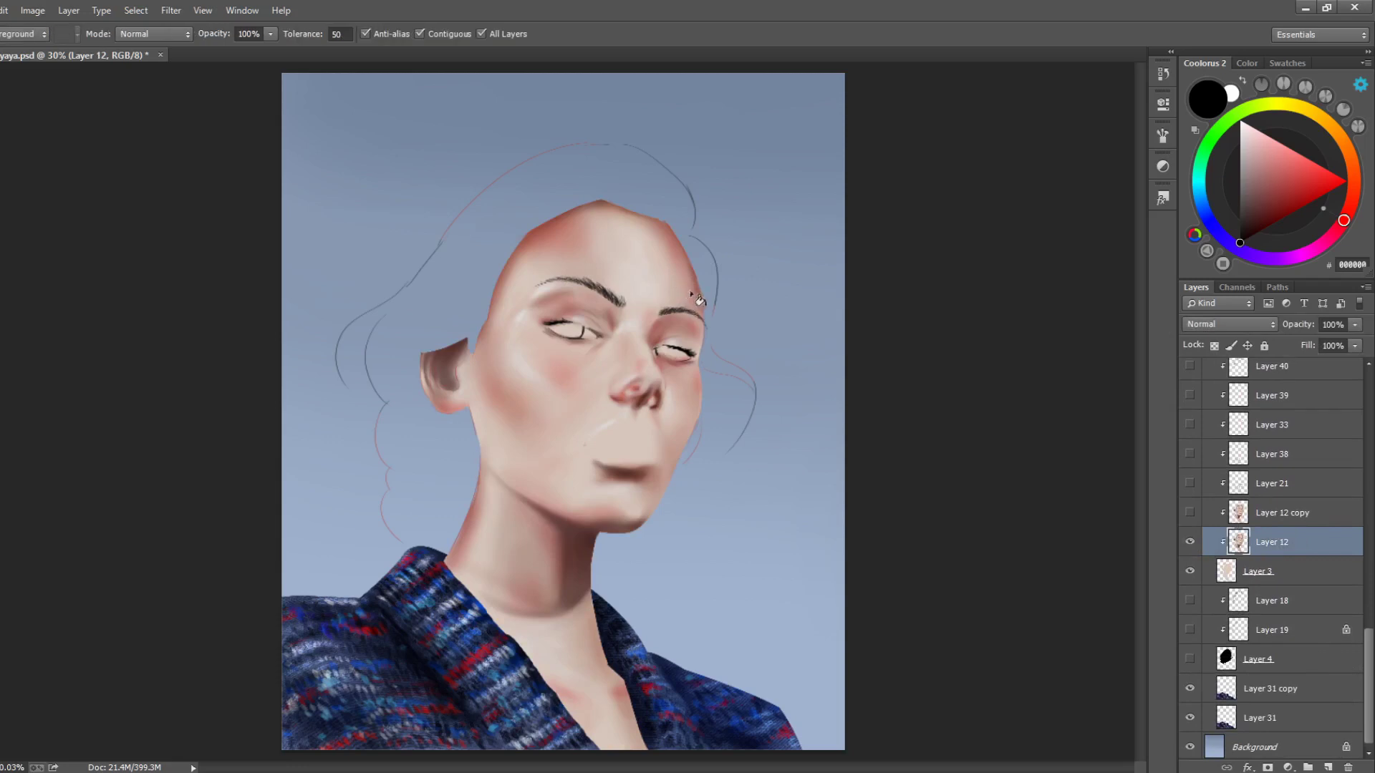
pyautogui.press('b')
pyautogui.rightClick(678, 294)
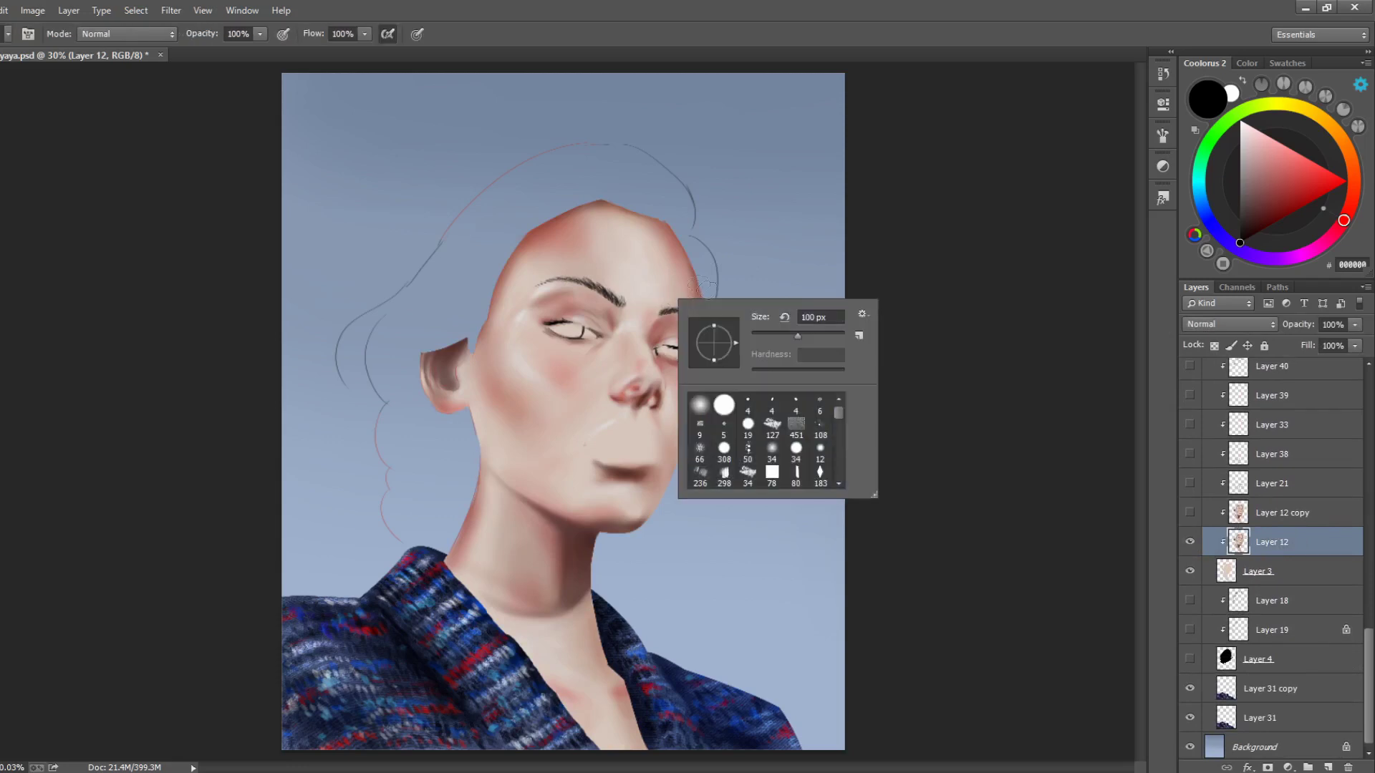
pyautogui.click(791, 426)
pyautogui.click(954, 262)
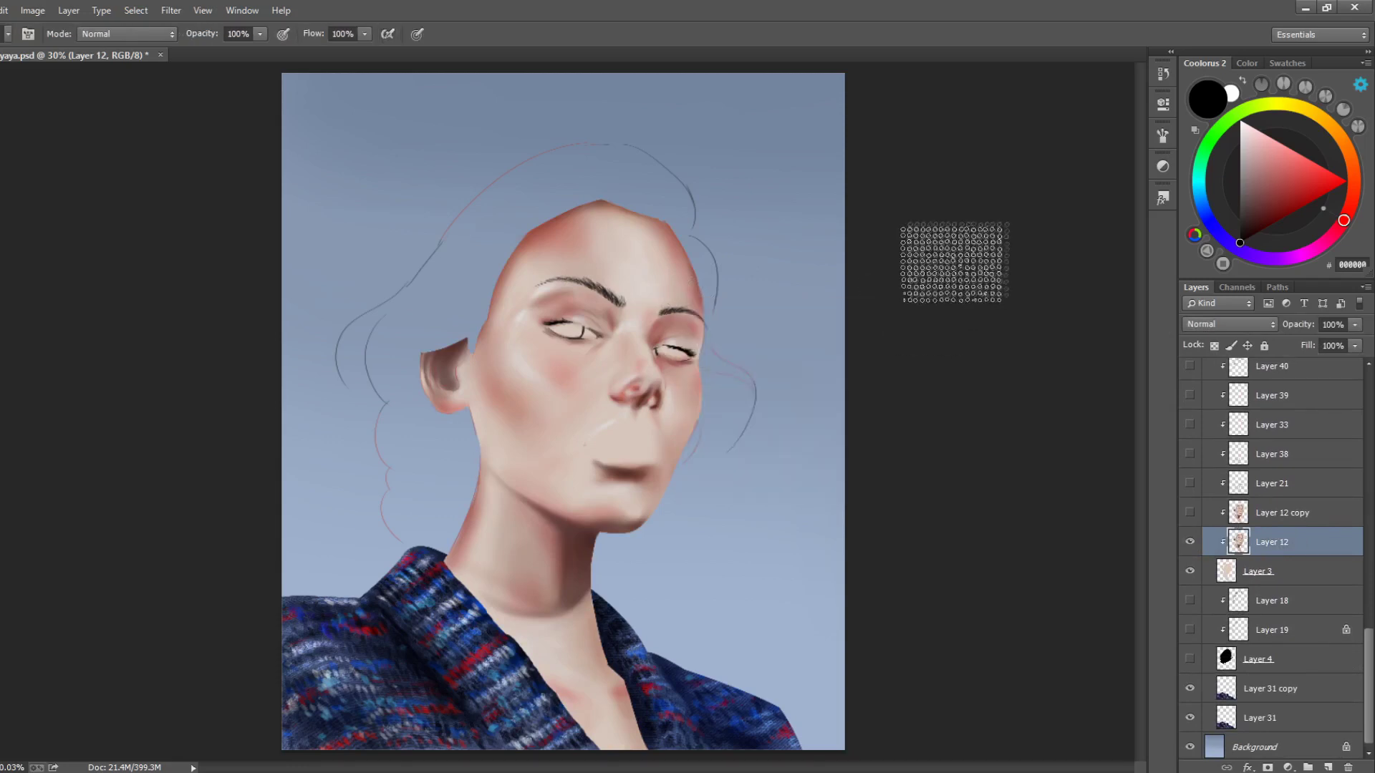
# Set the foreground colour to pink E16FA6
pyautogui.click(1266, 170)
pyautogui.click(1313, 248)
pyautogui.click(1288, 161)
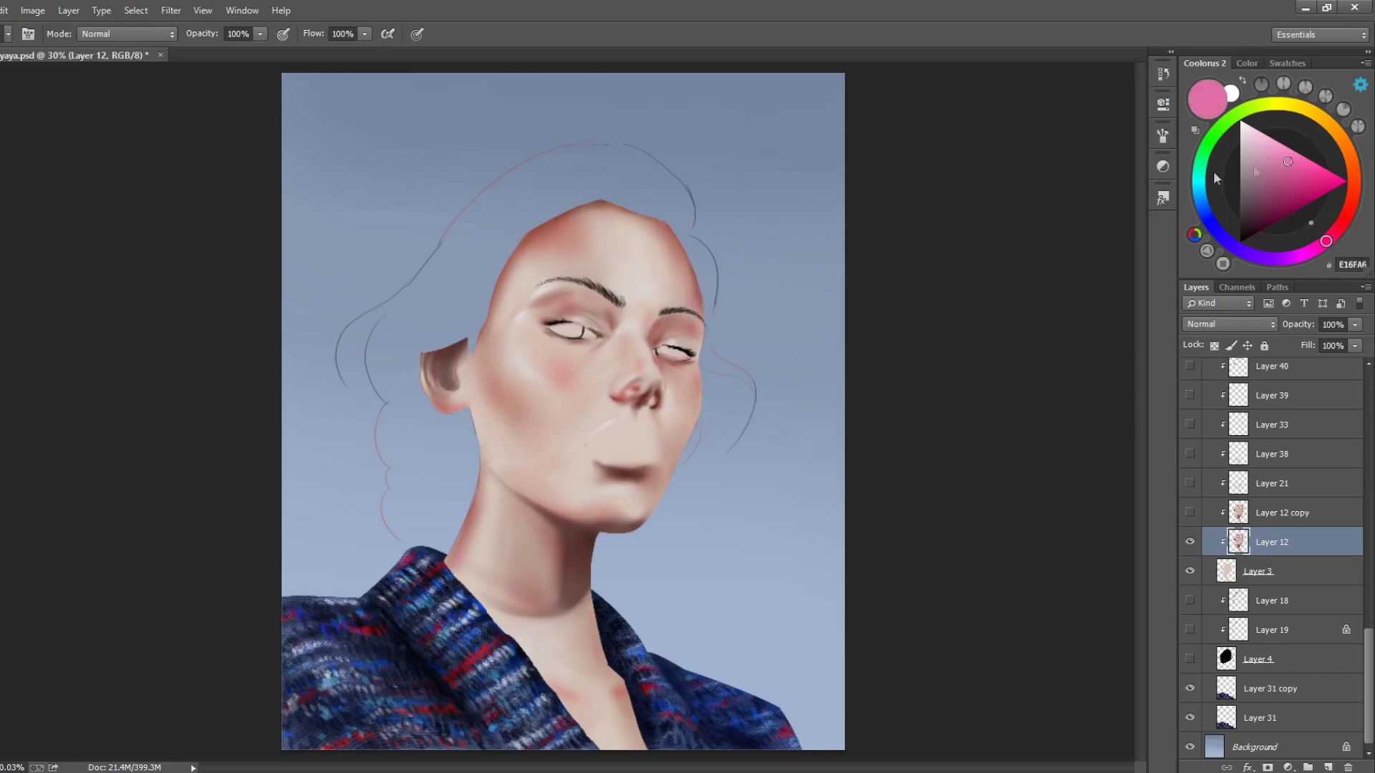
# Stamp the pink dotted texture over the far side of the forehead and the far cheek, and undo both stamps
pyautogui.click(699, 295)
pyautogui.click(702, 408)
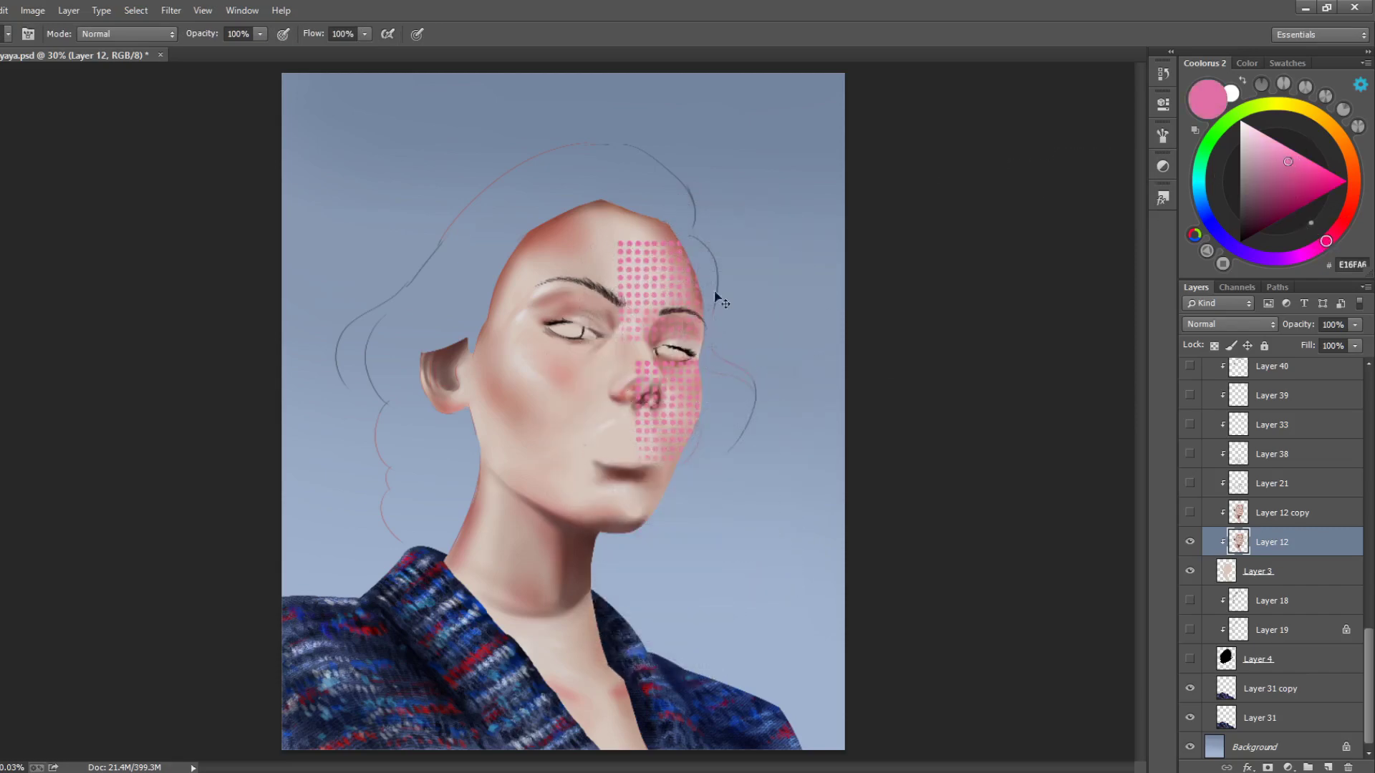
pyautogui.hotkey('ctrl', 'alt', 'z')
pyautogui.hotkey('ctrl', 'alt', 'z')
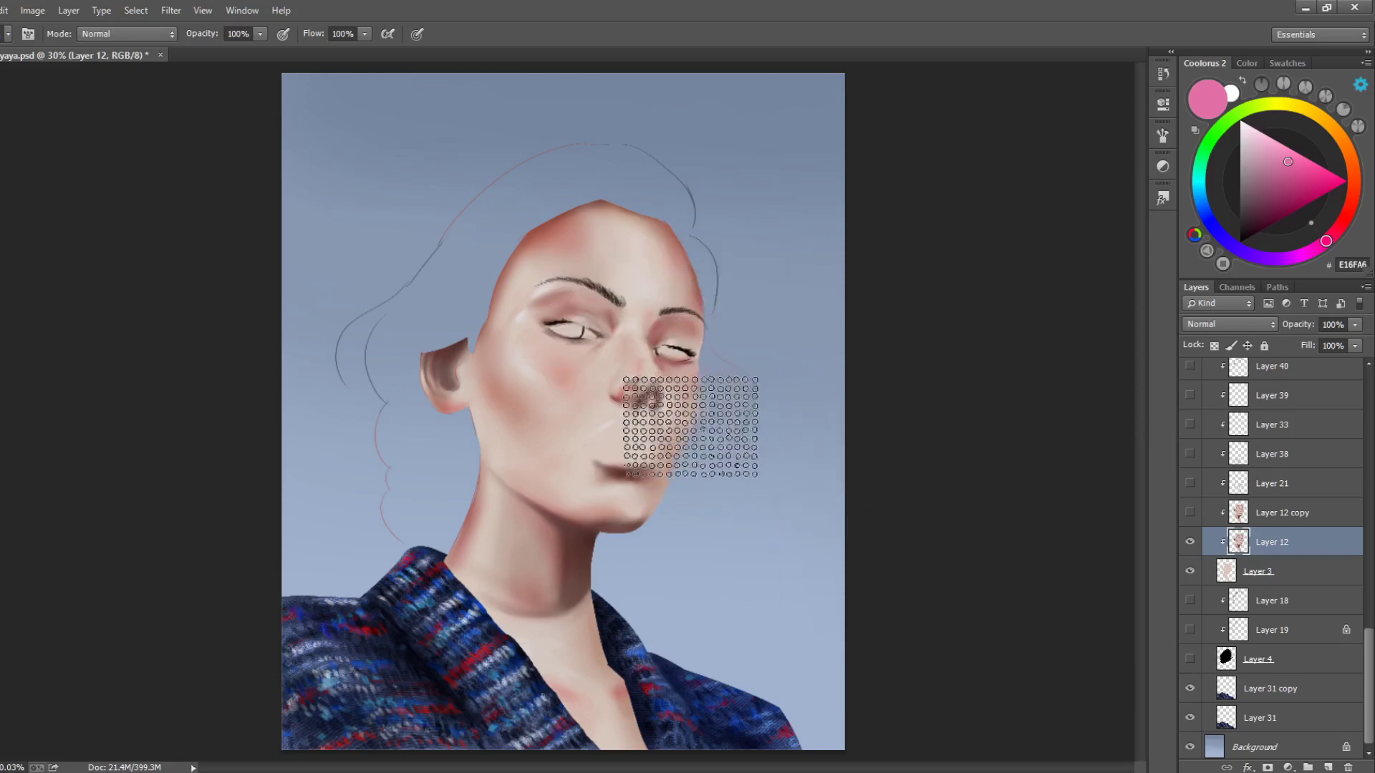
# Choose the 308 px hard round brush preset with 100% hardness
pyautogui.rightClick(684, 405)
pyautogui.click(747, 531)
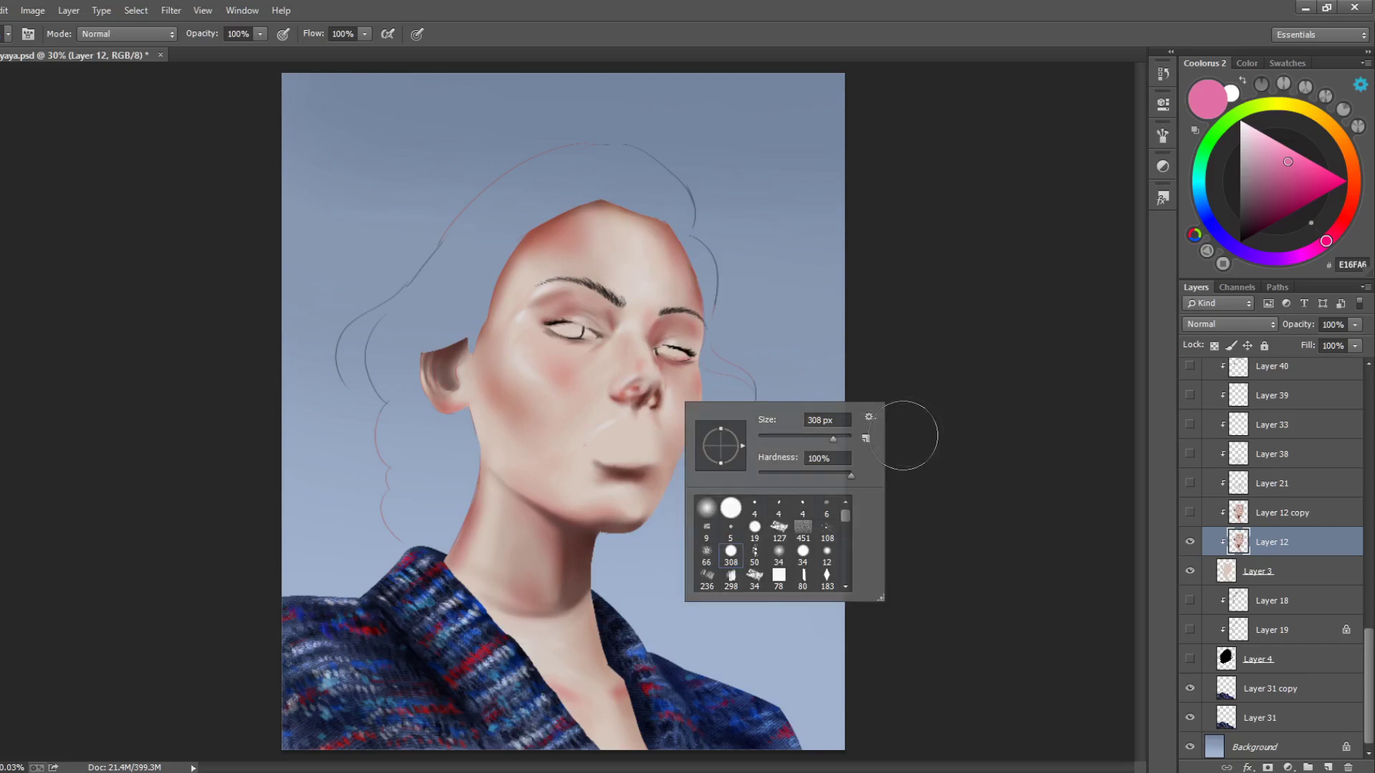
pyautogui.click(930, 435)
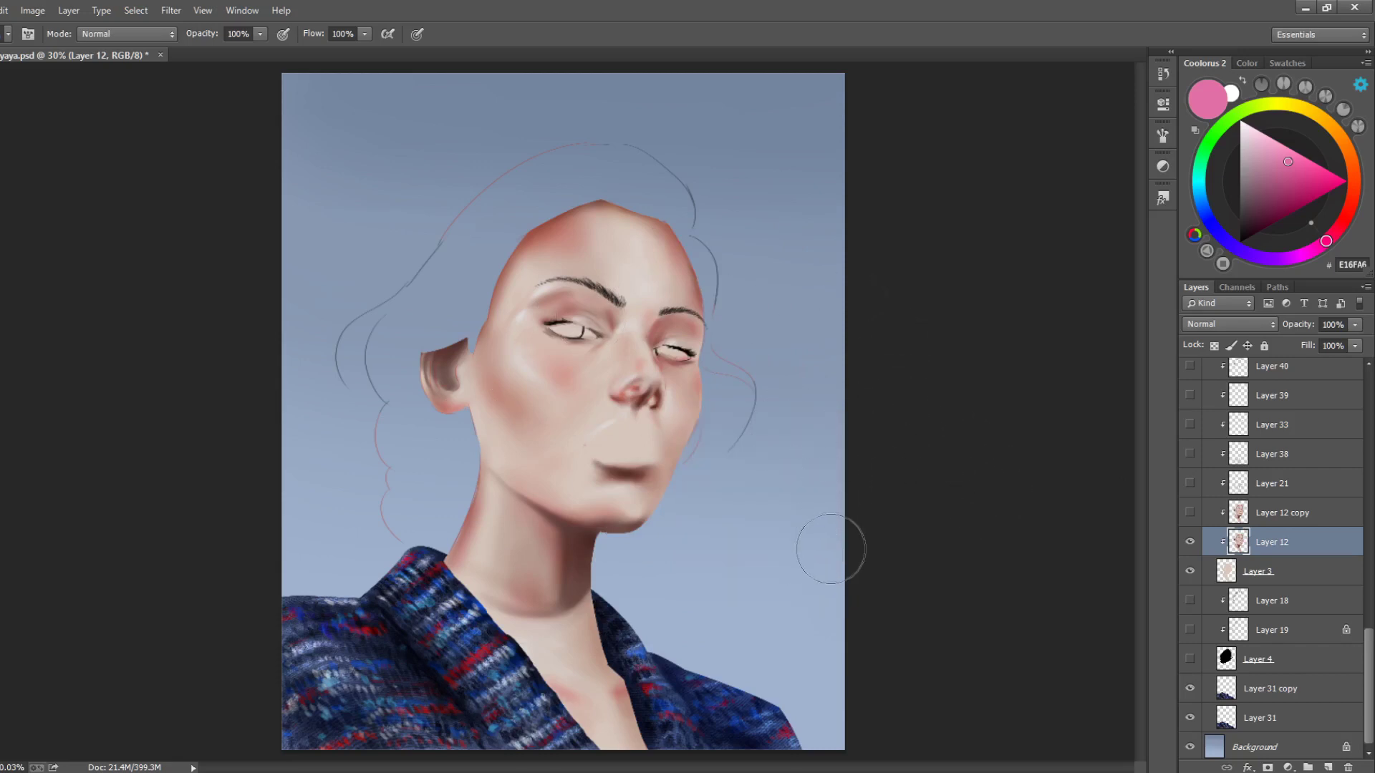
# Compare the portrait with and without the skin base on Layer 3, and make Layer 12 copy visible
pyautogui.click(1192, 573)
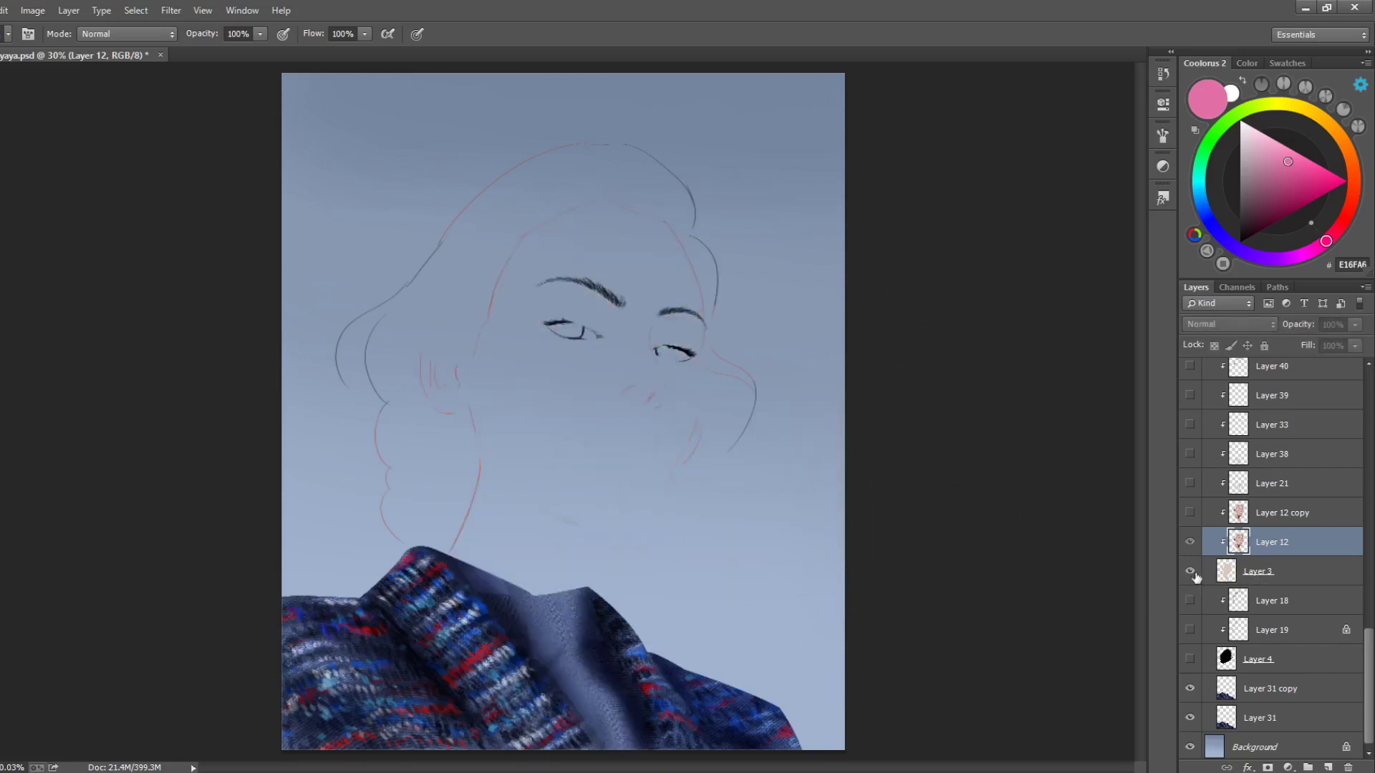
pyautogui.click(1190, 571)
pyautogui.click(1191, 571)
pyautogui.click(1190, 572)
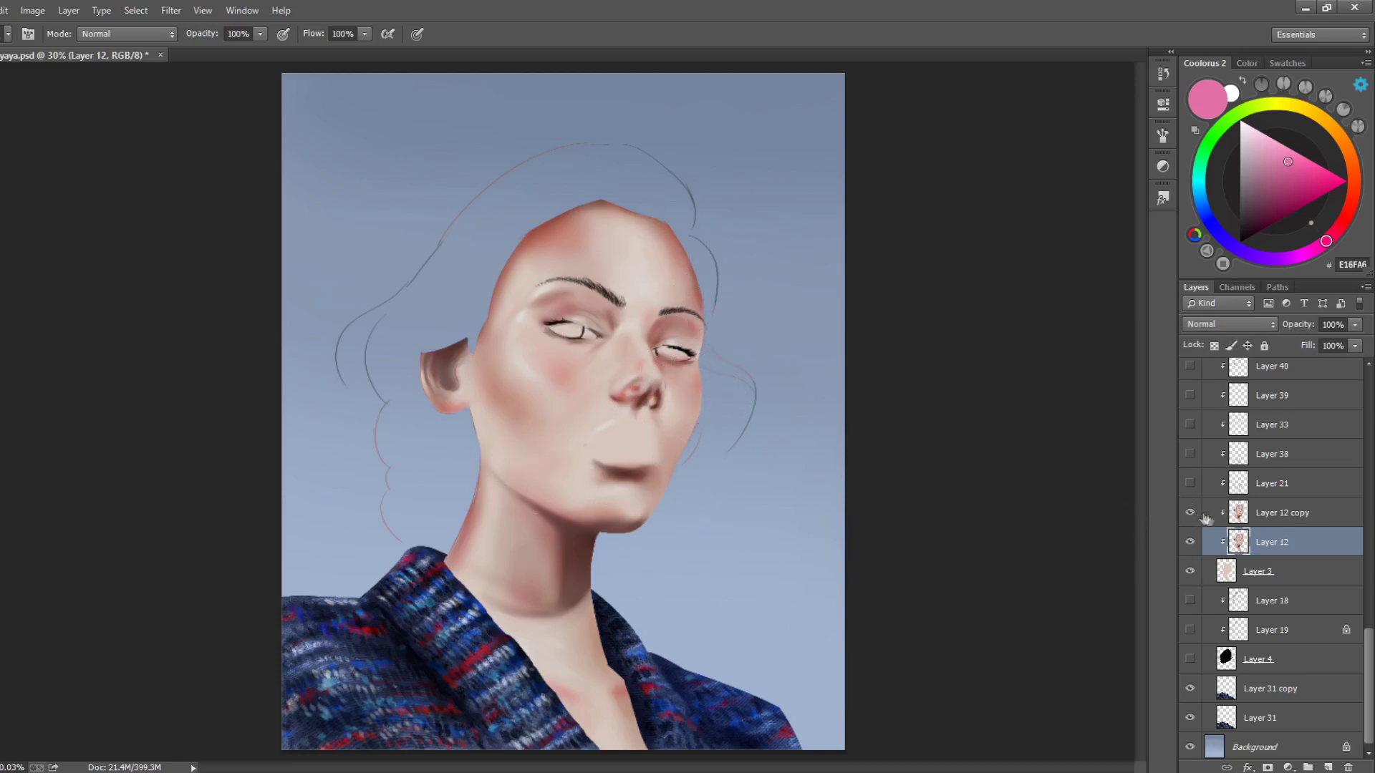
# Make Layer 21 visible, compare the mouth and neck shadows with and without it, and keep its Multiply blend mode
pyautogui.click(1266, 484)
pyautogui.scroll(3, 1369, 666)
pyautogui.click(1190, 577)
pyautogui.click(1191, 582)
pyautogui.click(1193, 583)
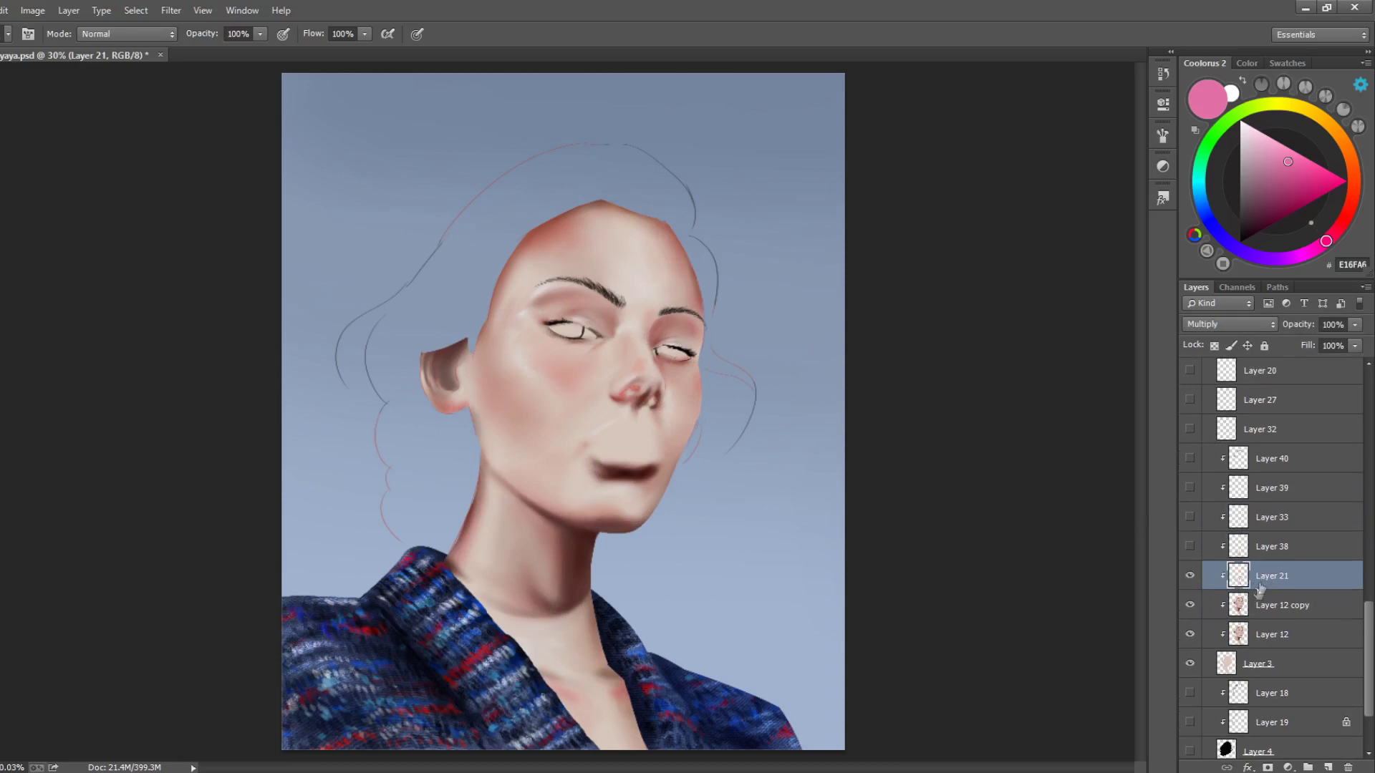
pyautogui.click(1190, 576)
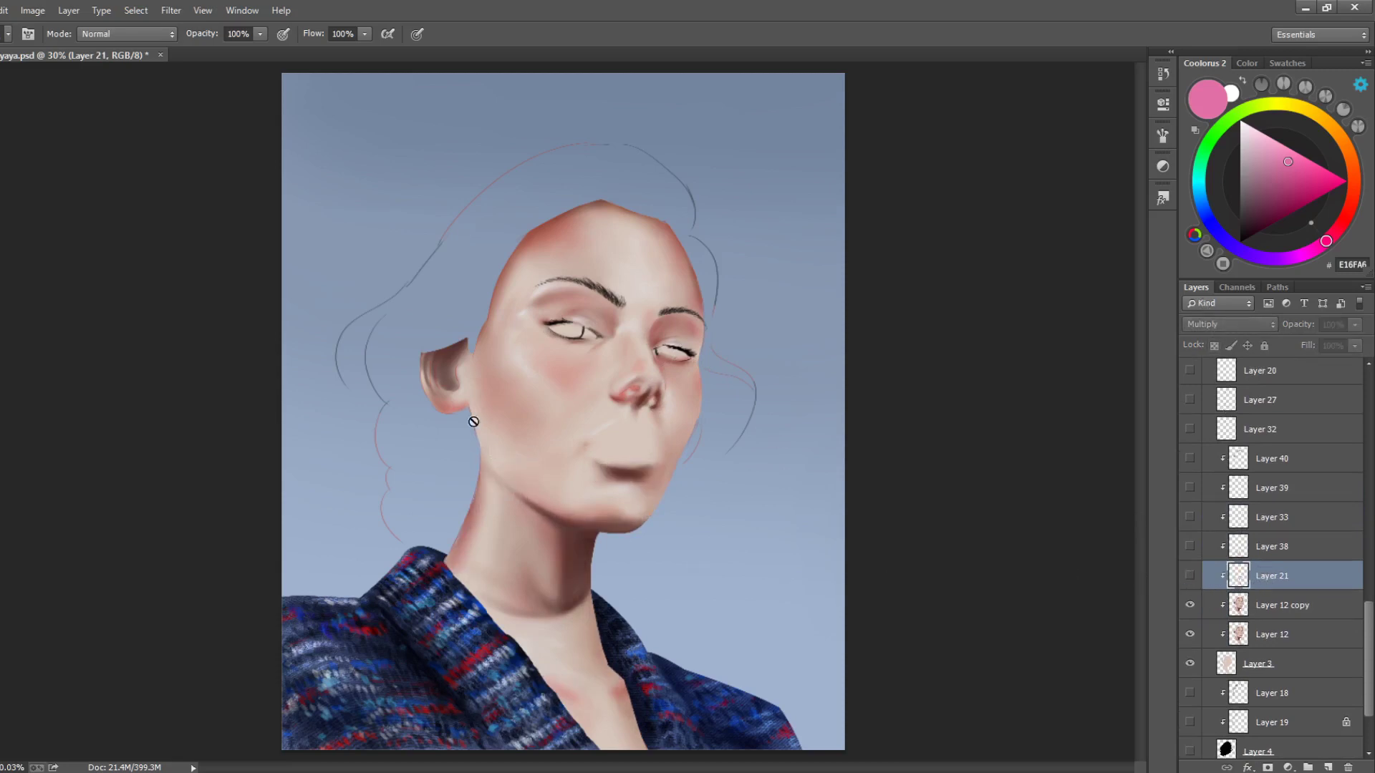
pyautogui.click(1191, 576)
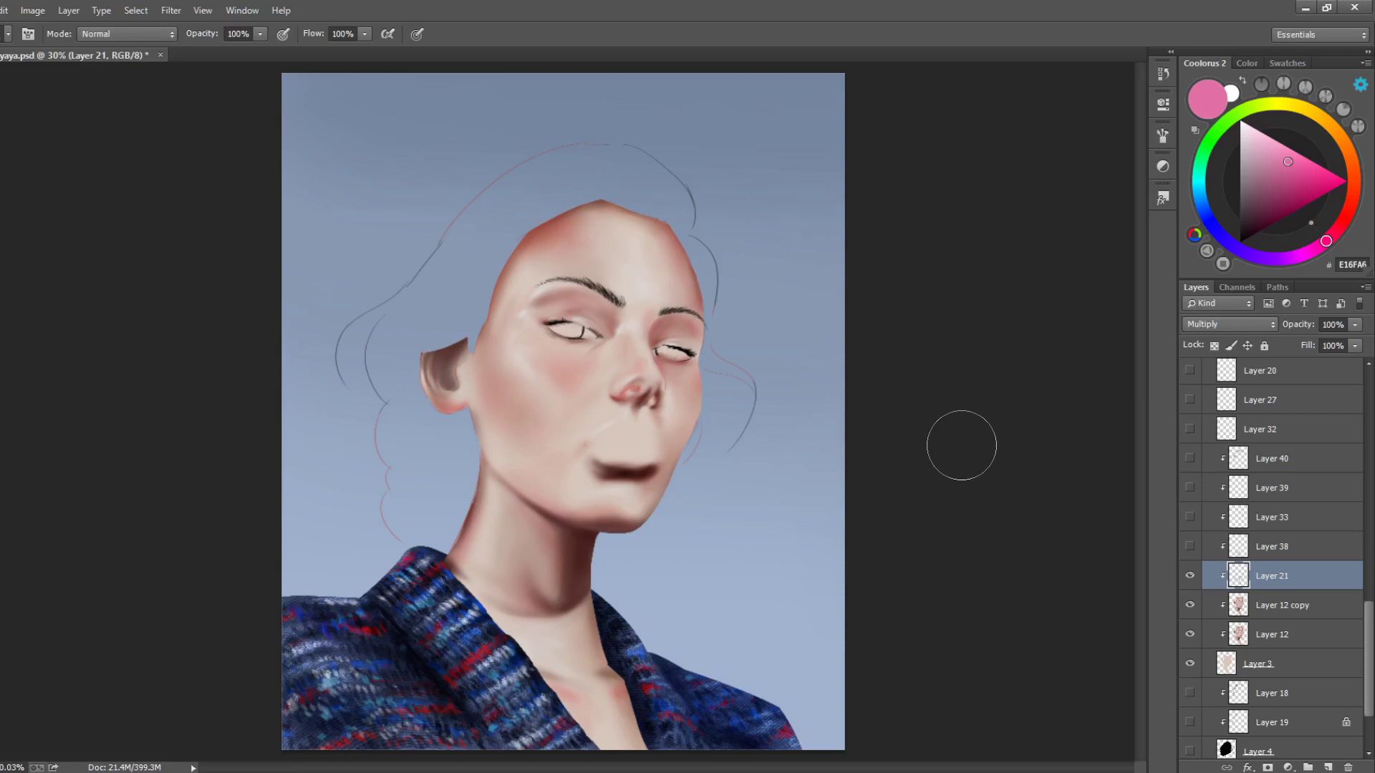
pyautogui.click(1221, 323)
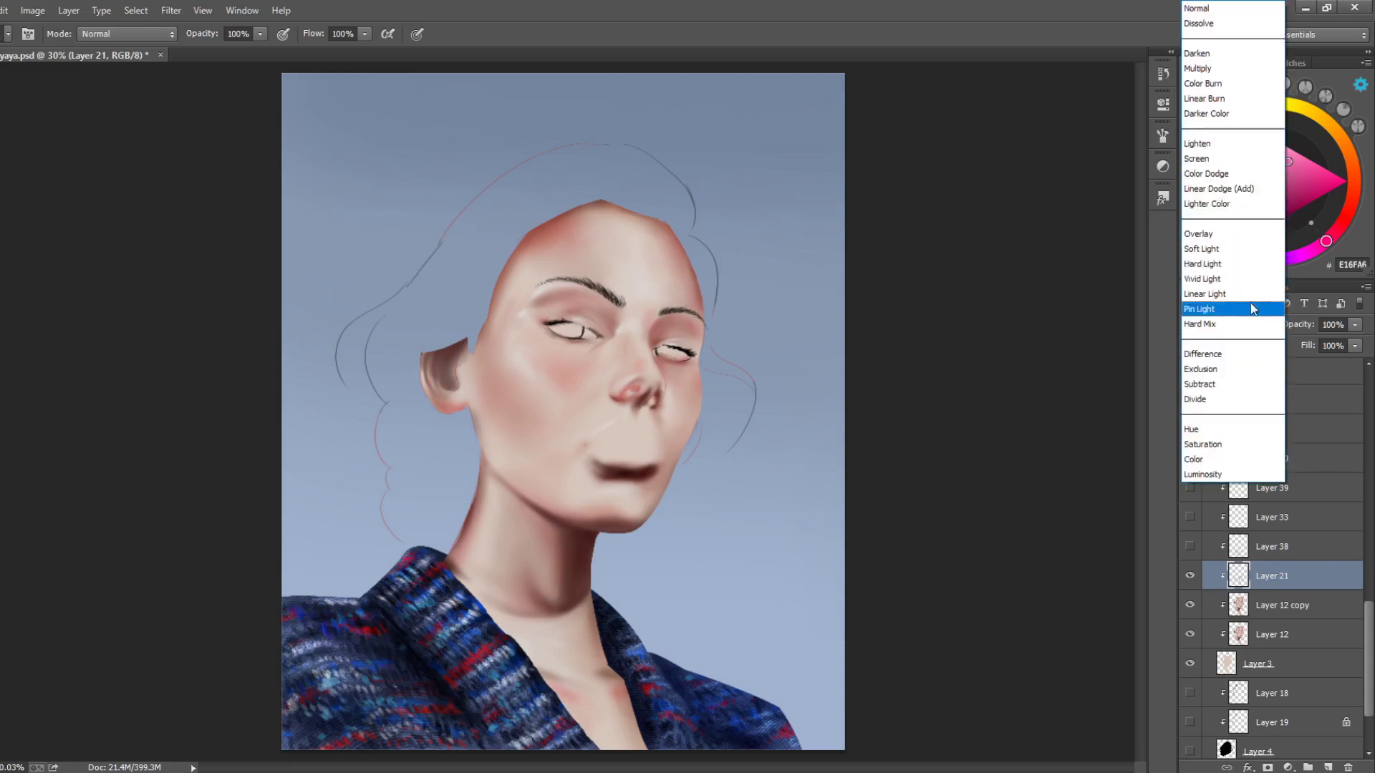
pyautogui.click(1210, 57)
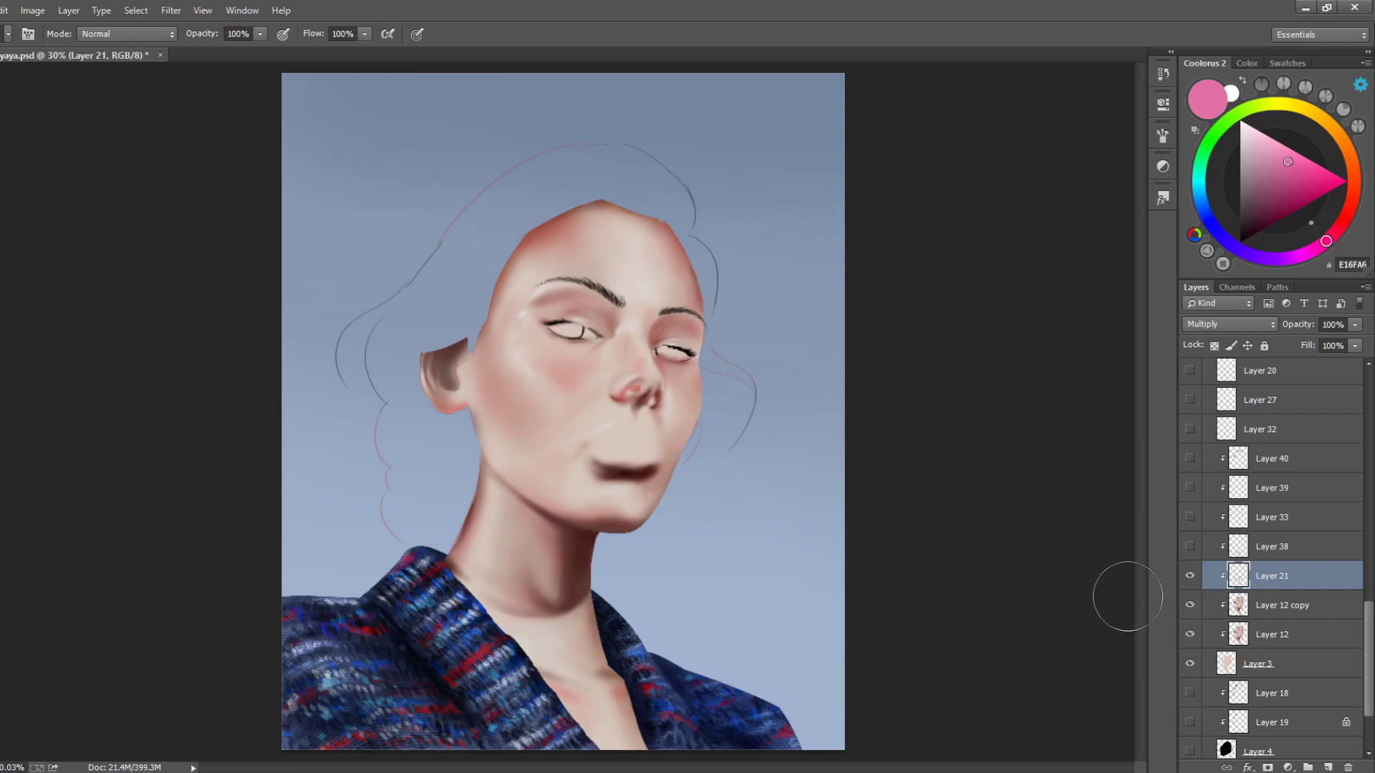
# Make Layer 38 visible, compare the skin with and without it, and select that layer
pyautogui.click(1190, 547)
pyautogui.click(1190, 548)
pyautogui.click(1190, 547)
pyautogui.click(1287, 551)
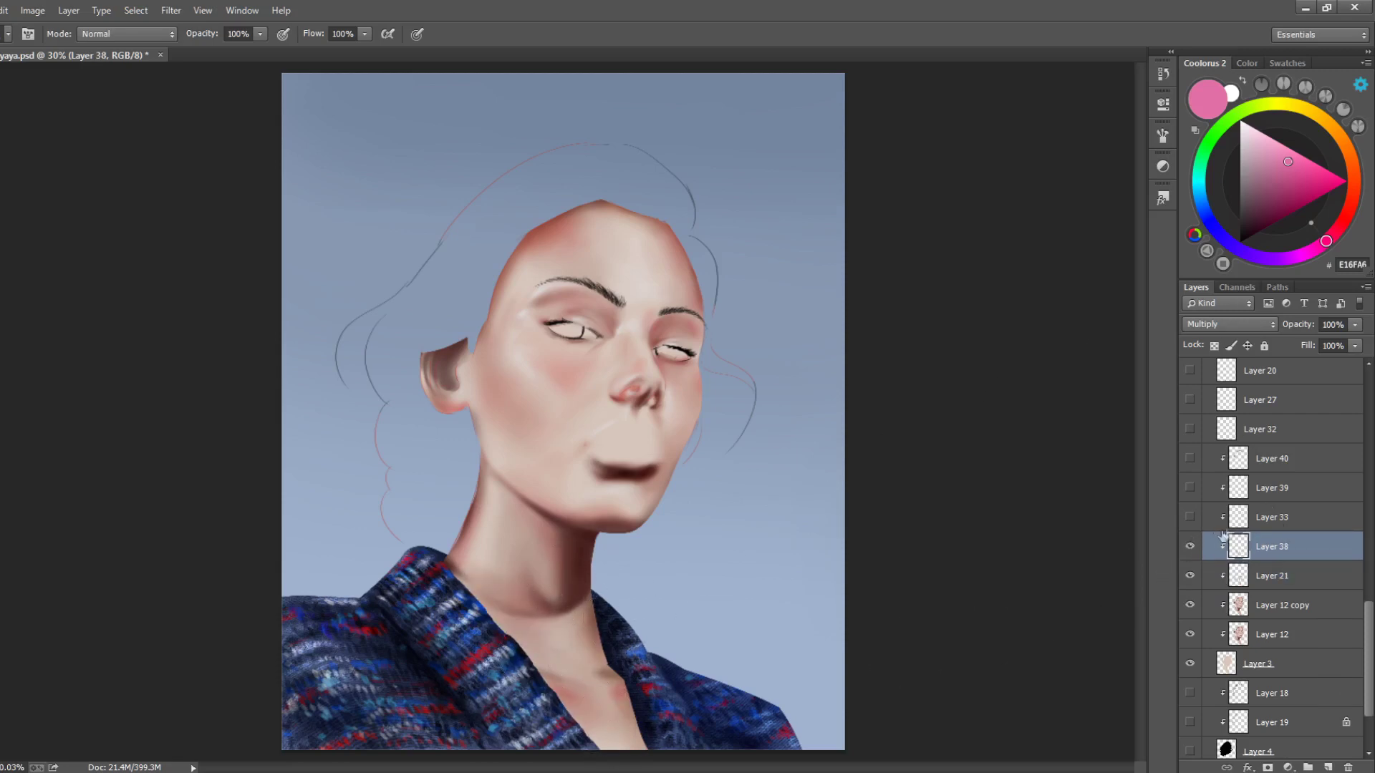
# Make Layer 33 visible after comparing the face with and without it, and reselect Layer 21
pyautogui.click(1190, 518)
pyautogui.click(1190, 518)
pyautogui.click(1190, 518)
pyautogui.click(1190, 518)
pyautogui.click(1190, 517)
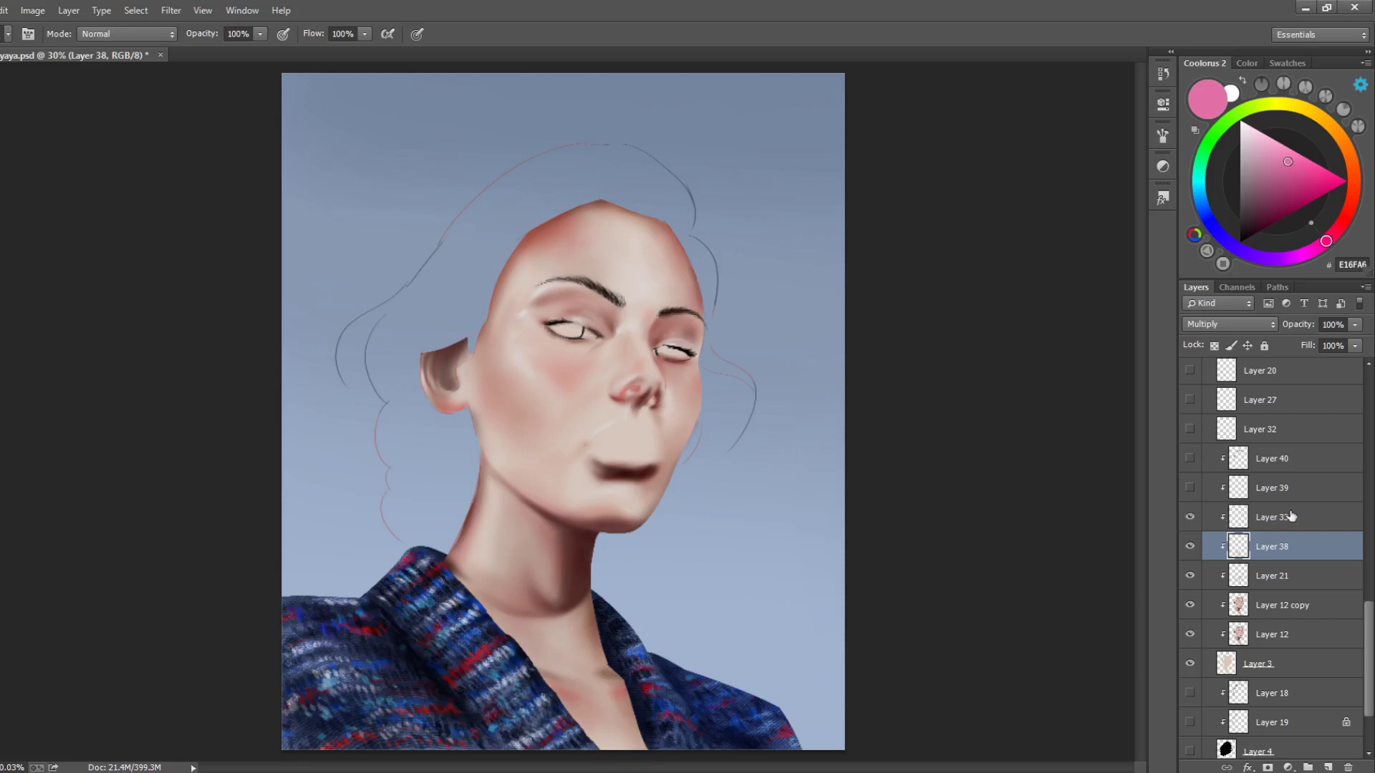
pyautogui.click(1286, 517)
pyautogui.click(1190, 518)
pyautogui.click(1190, 518)
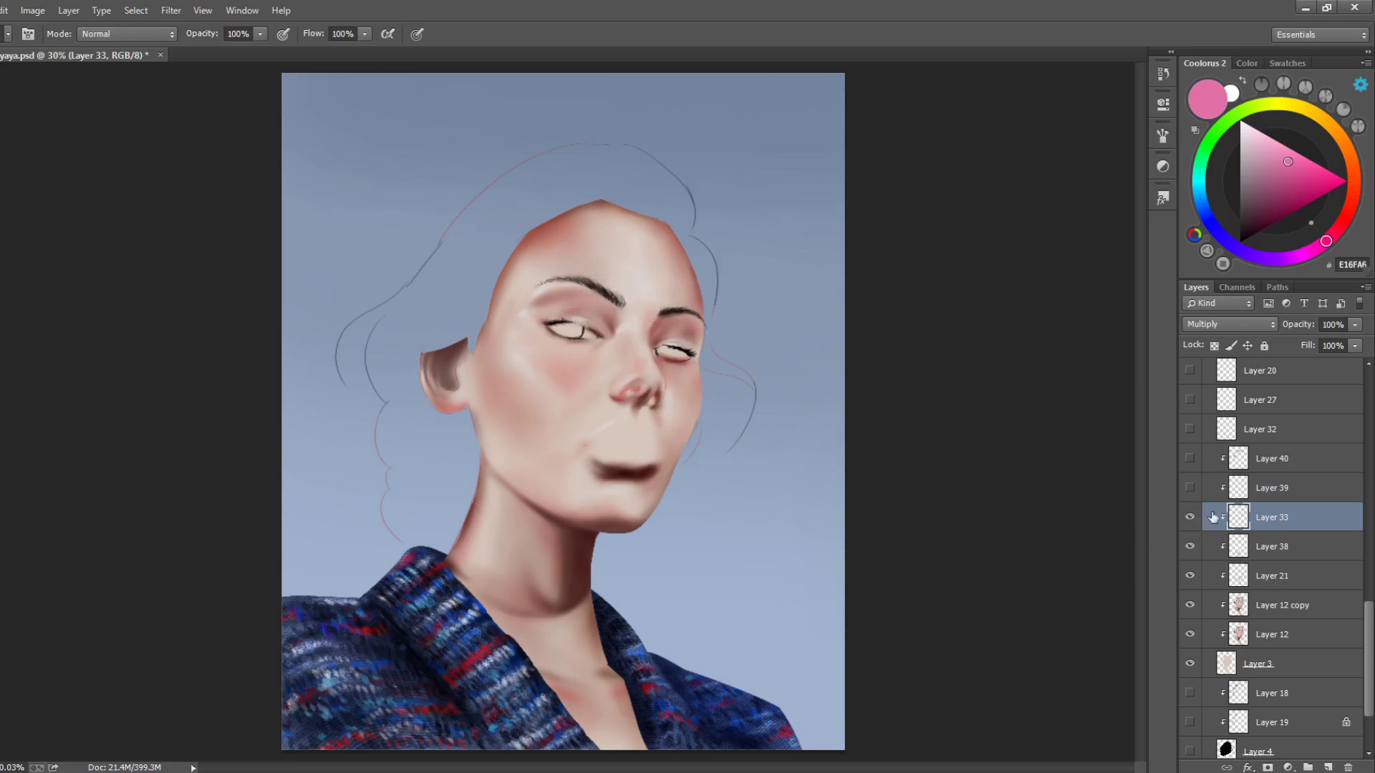
pyautogui.click(1263, 580)
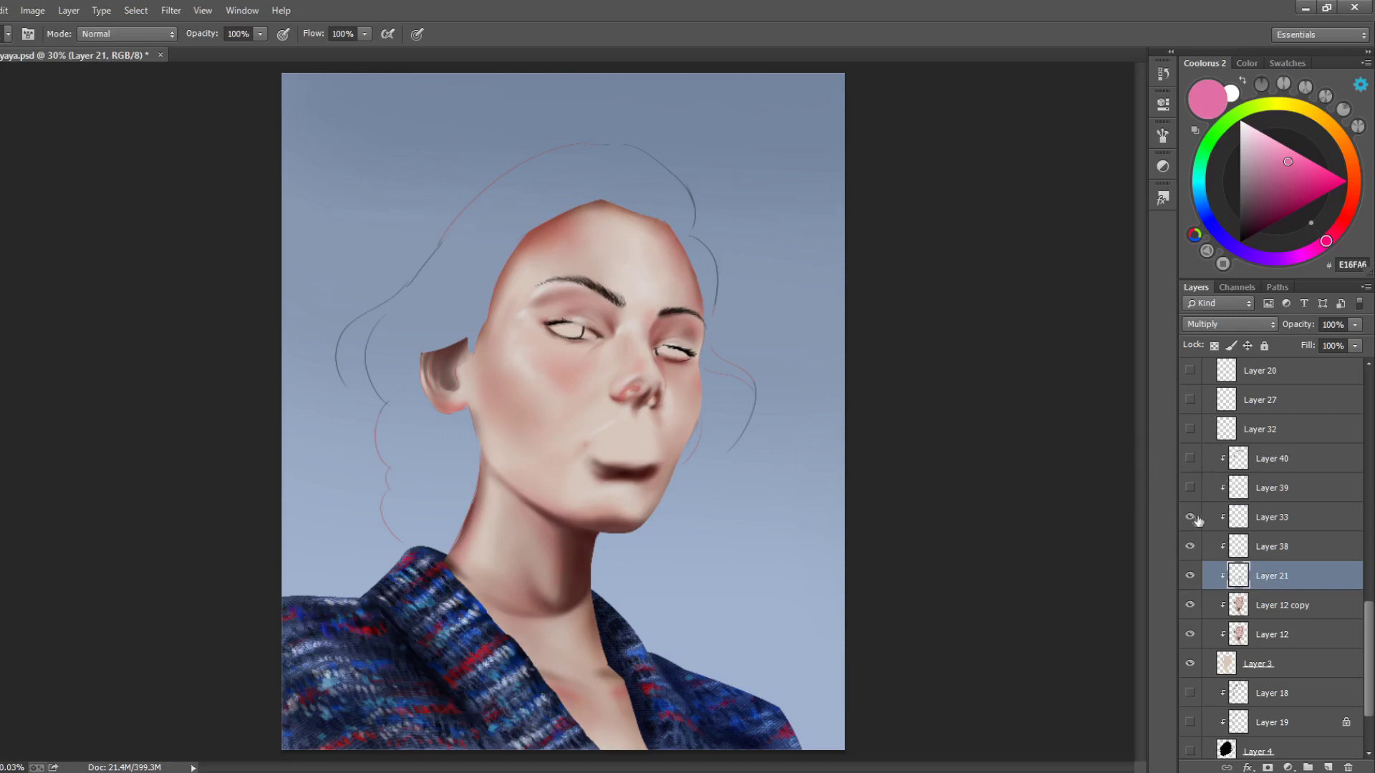
# Select Layer 39, make it visible, and compare the portrait with and without its Hard Light effect
pyautogui.click(1234, 490)
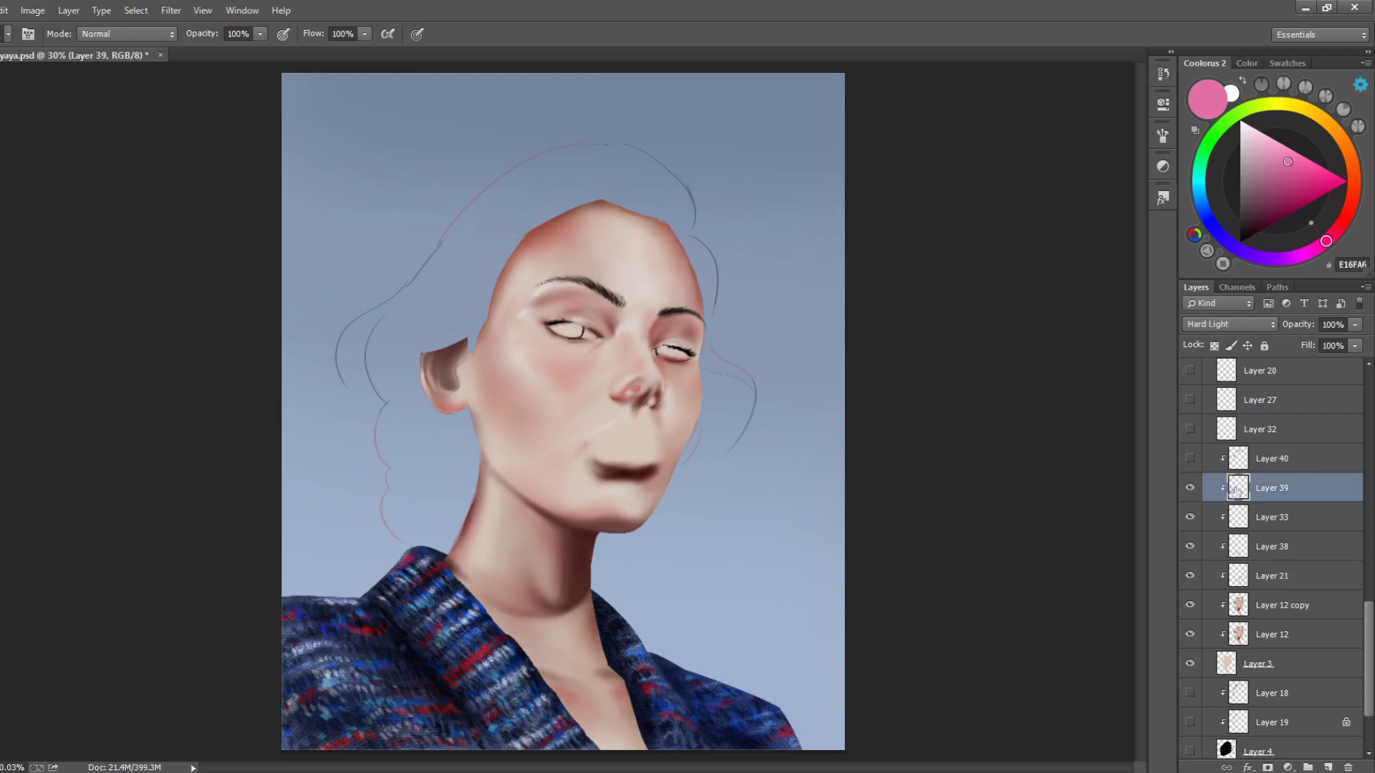
pyautogui.click(1191, 489)
pyautogui.click(1191, 489)
pyautogui.click(1191, 490)
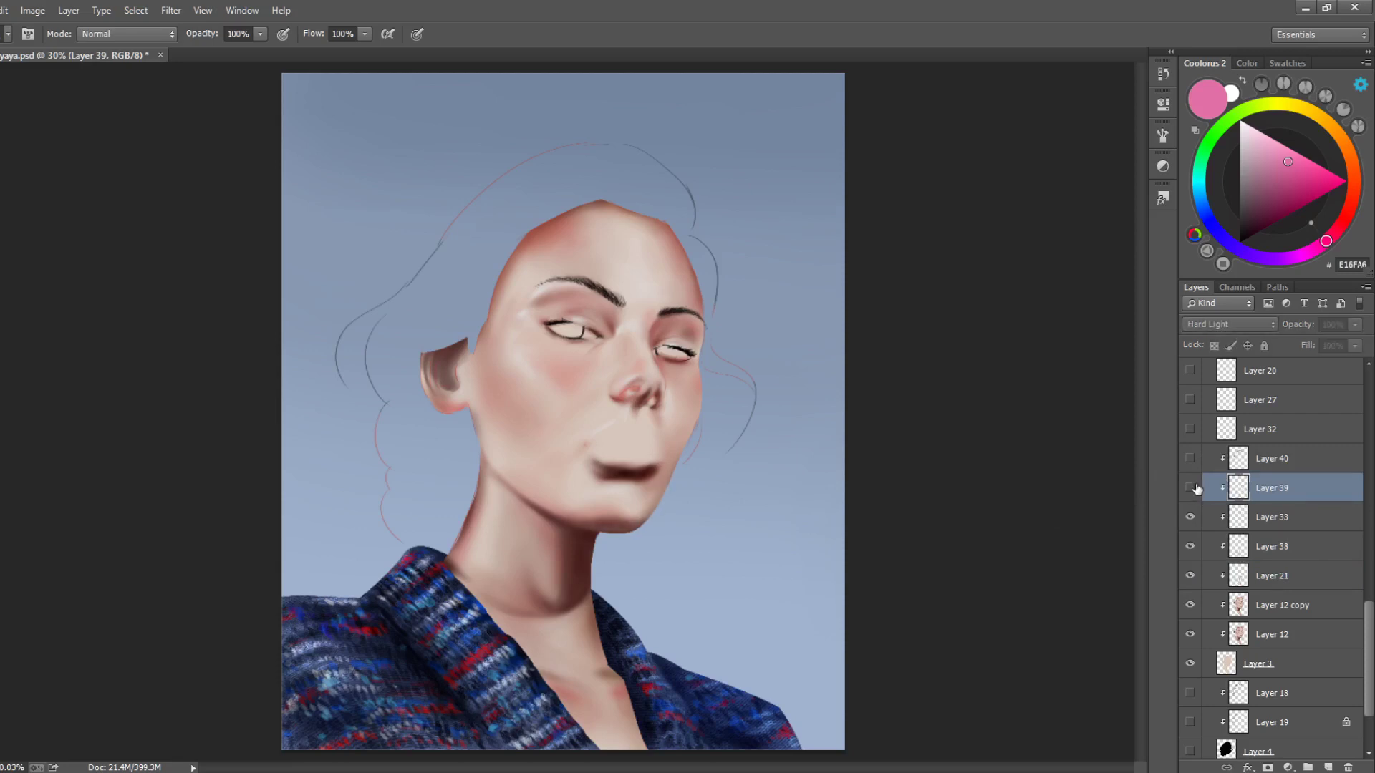
pyautogui.click(1192, 489)
pyautogui.click(1191, 489)
pyautogui.click(1193, 489)
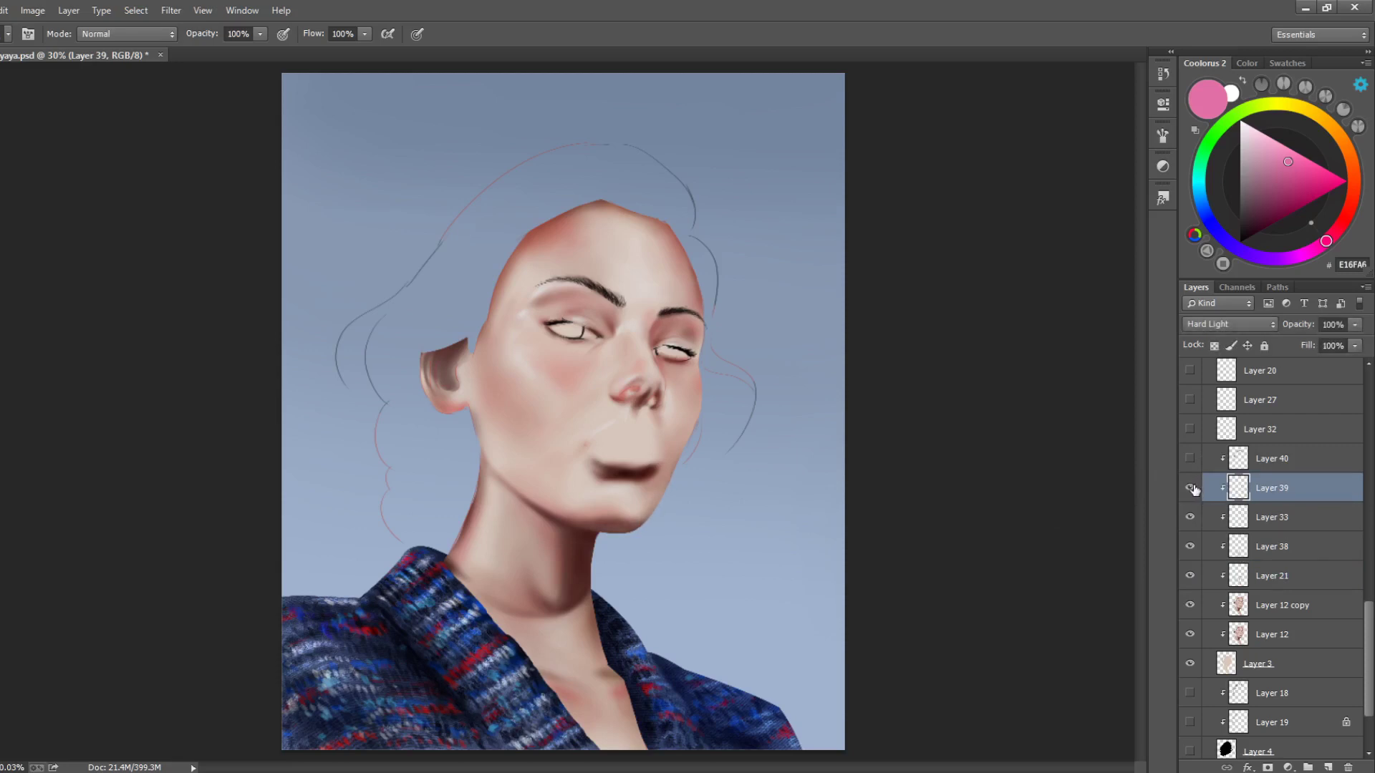
# Examine the lower face and neck close up at 66.7% with Layer 39 switched off and on
pyautogui.hotkey('ctrl', '+')
pyautogui.hotkey('ctrl', '+')
pyautogui.hotkey('ctrl', '+')
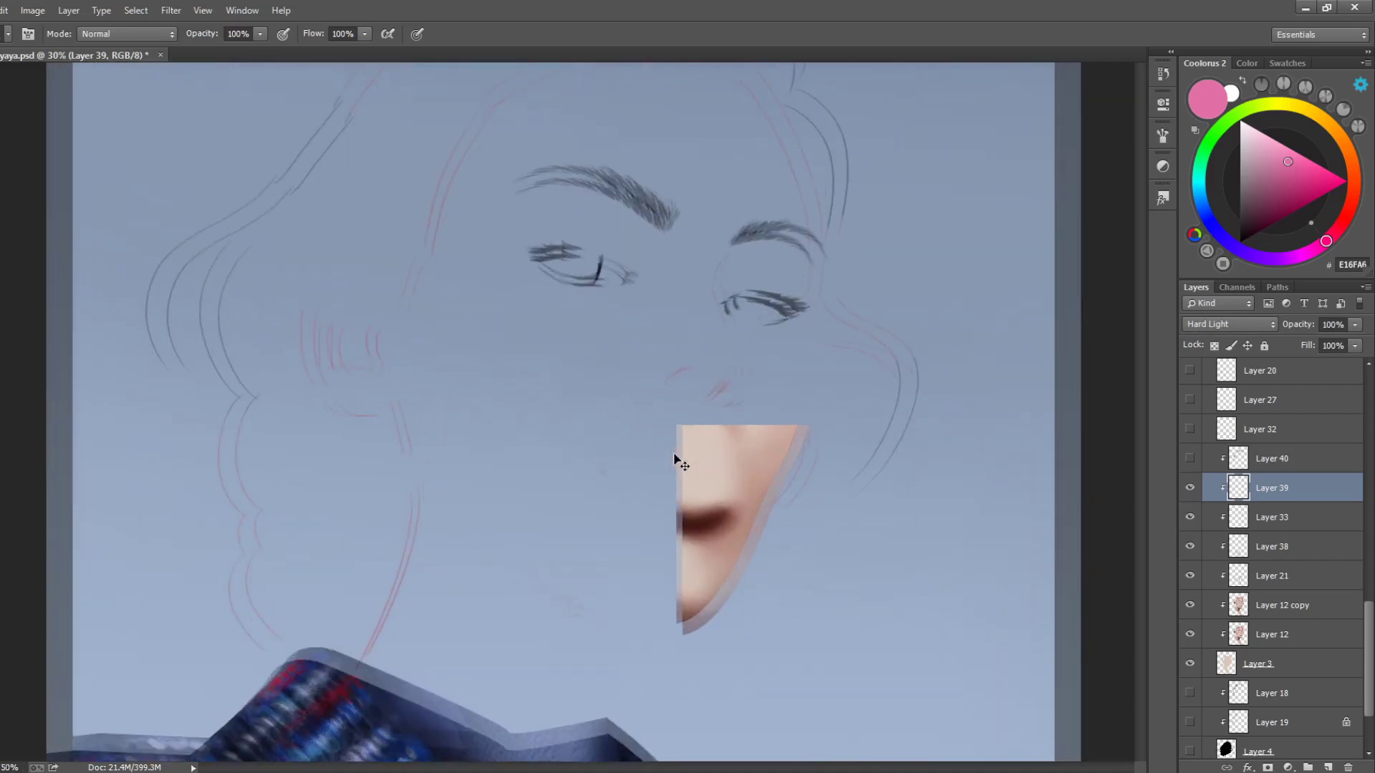
pyautogui.moveTo(674, 453); pyautogui.dragTo(676, 259)
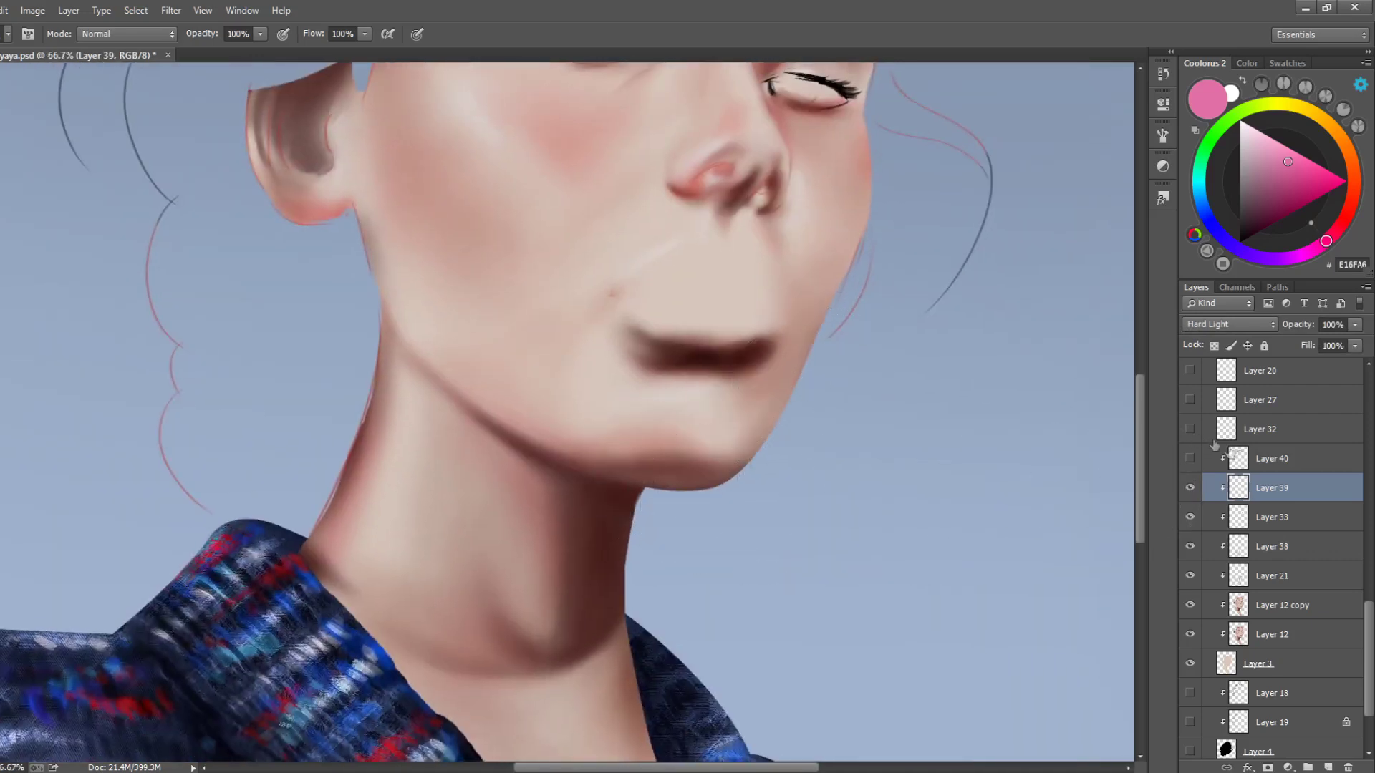
pyautogui.click(1199, 490)
pyautogui.click(1198, 490)
pyautogui.click(1199, 490)
pyautogui.click(1198, 490)
pyautogui.click(1189, 489)
pyautogui.click(1188, 489)
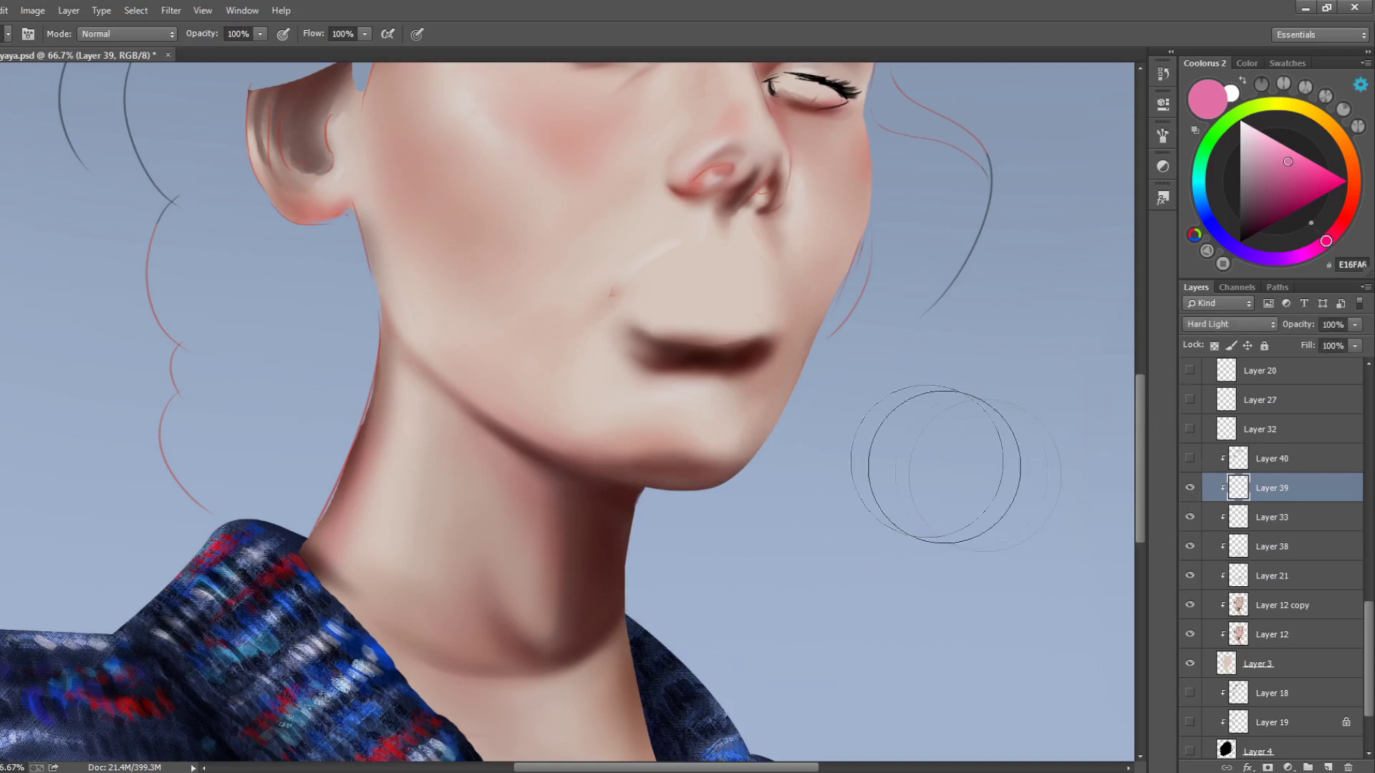
# Make Layer 40 visible, select it, and compare the ear and chest shadows with and without it
pyautogui.hotkey('ctrl', '-')
pyautogui.hotkey('ctrl', '-')
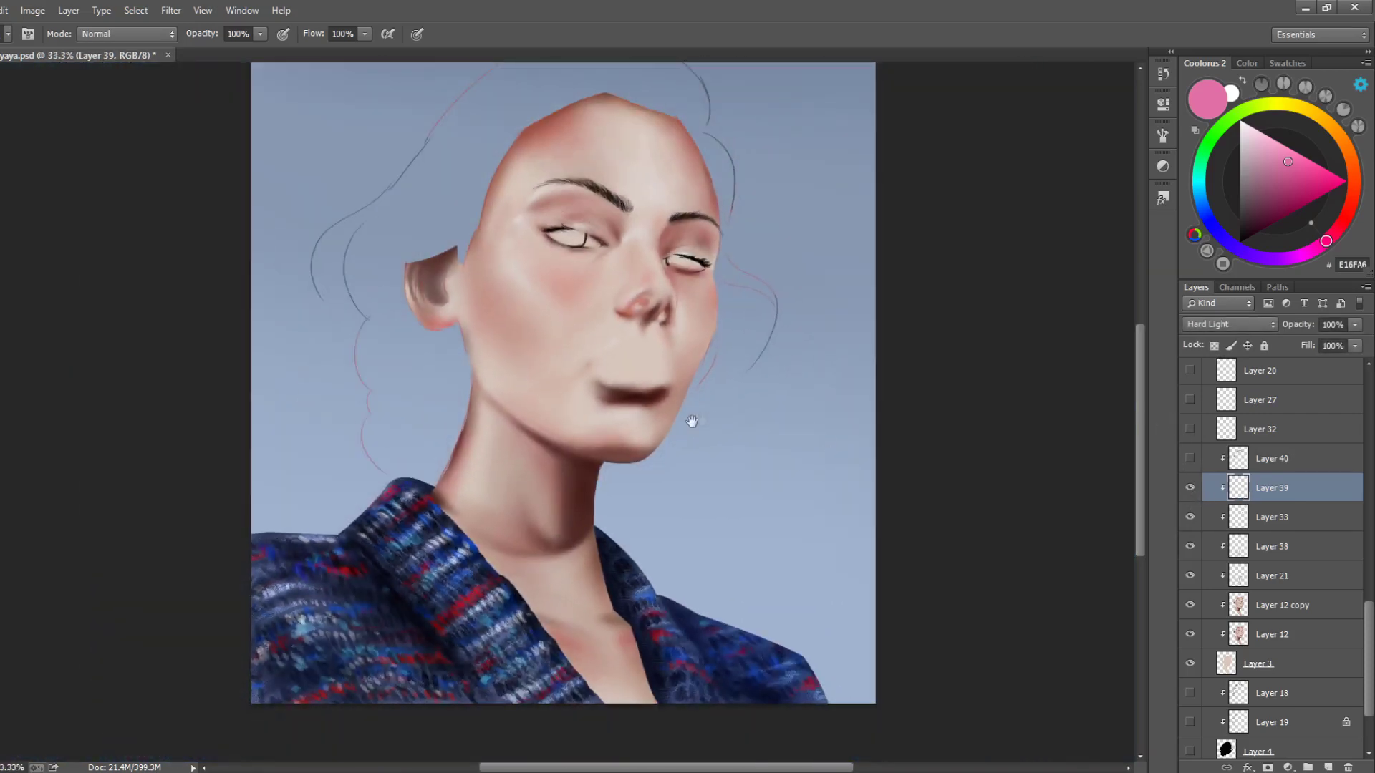
pyautogui.click(1188, 464)
pyautogui.click(1191, 465)
pyautogui.click(1248, 466)
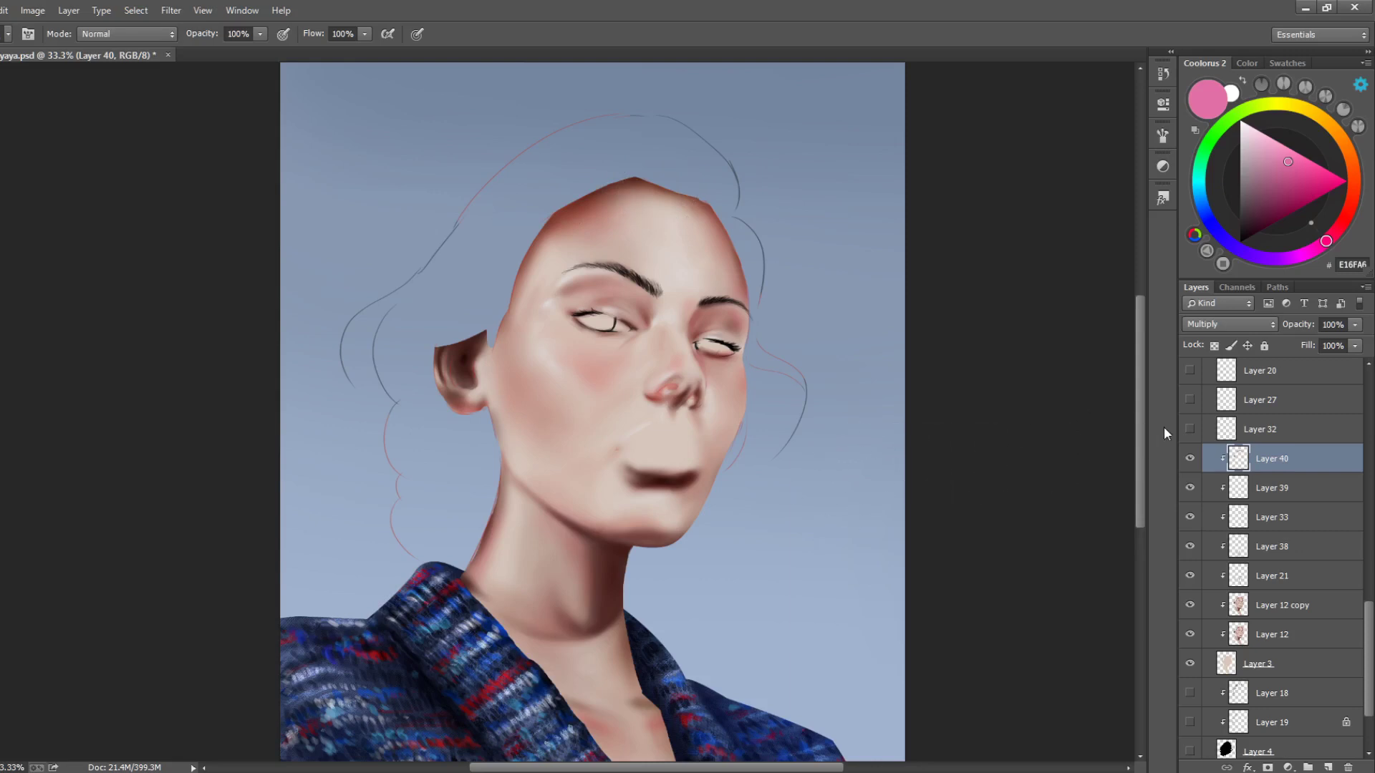
pyautogui.scroll(5, 1370, 631)
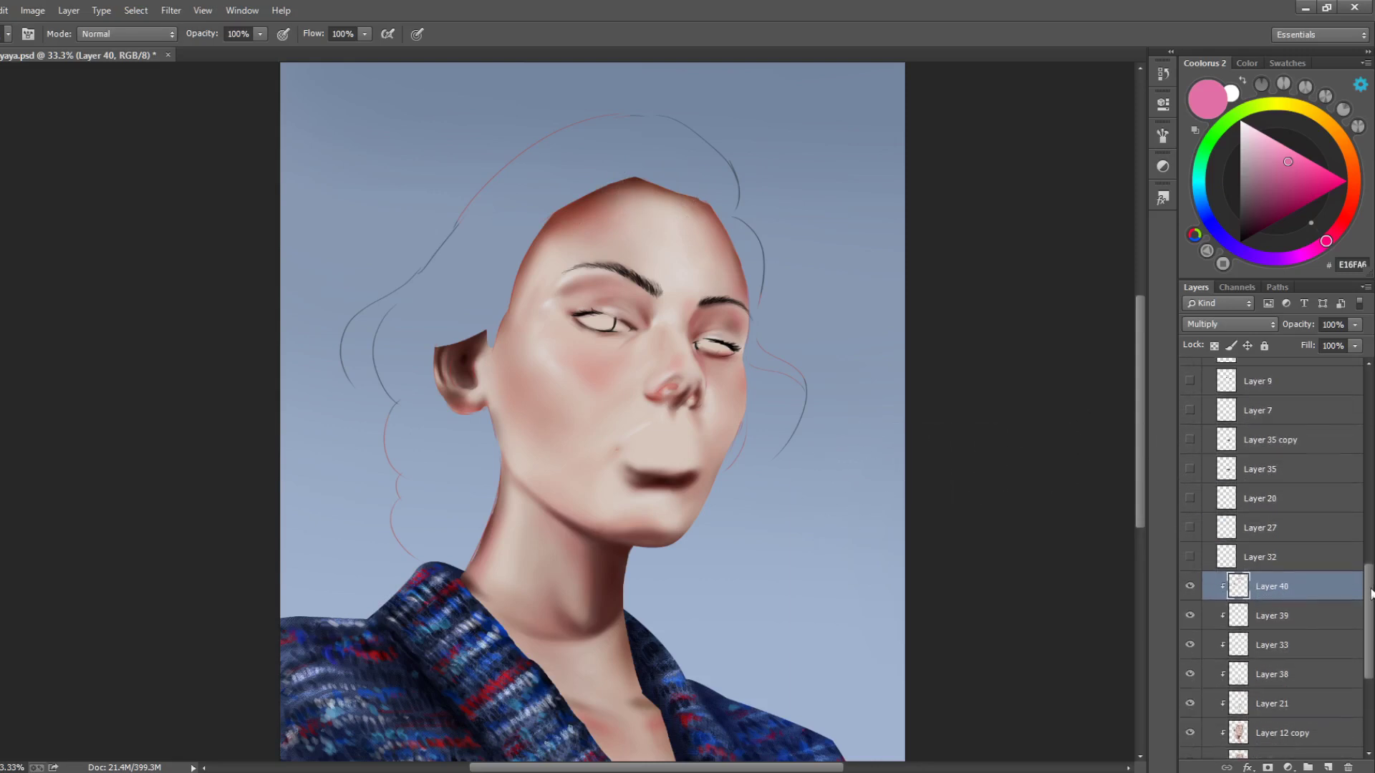
pyautogui.click(1189, 610)
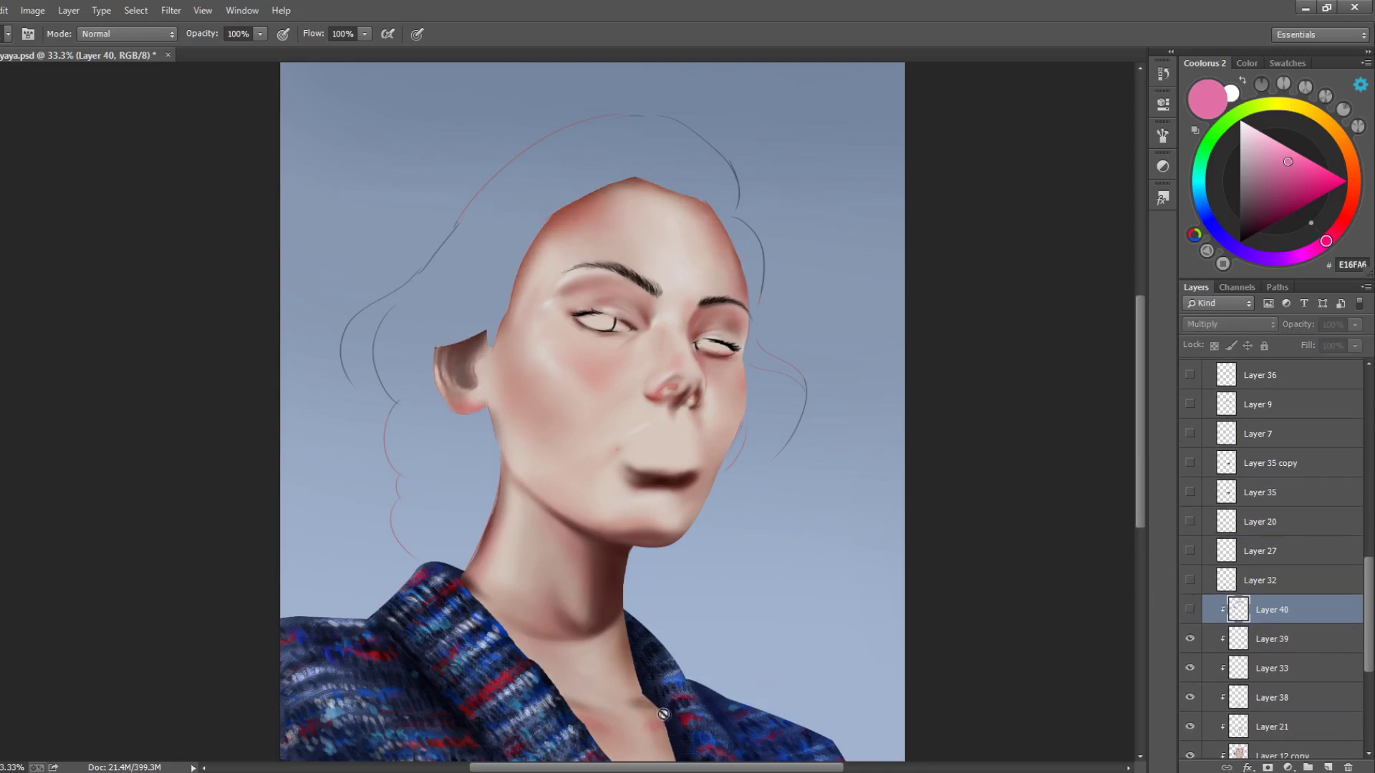
pyautogui.click(1189, 610)
# Make Layer 32 and Layer 27 visible, compare the jacket's edges with and without Layer 32, and select Layer 27
pyautogui.click(1189, 580)
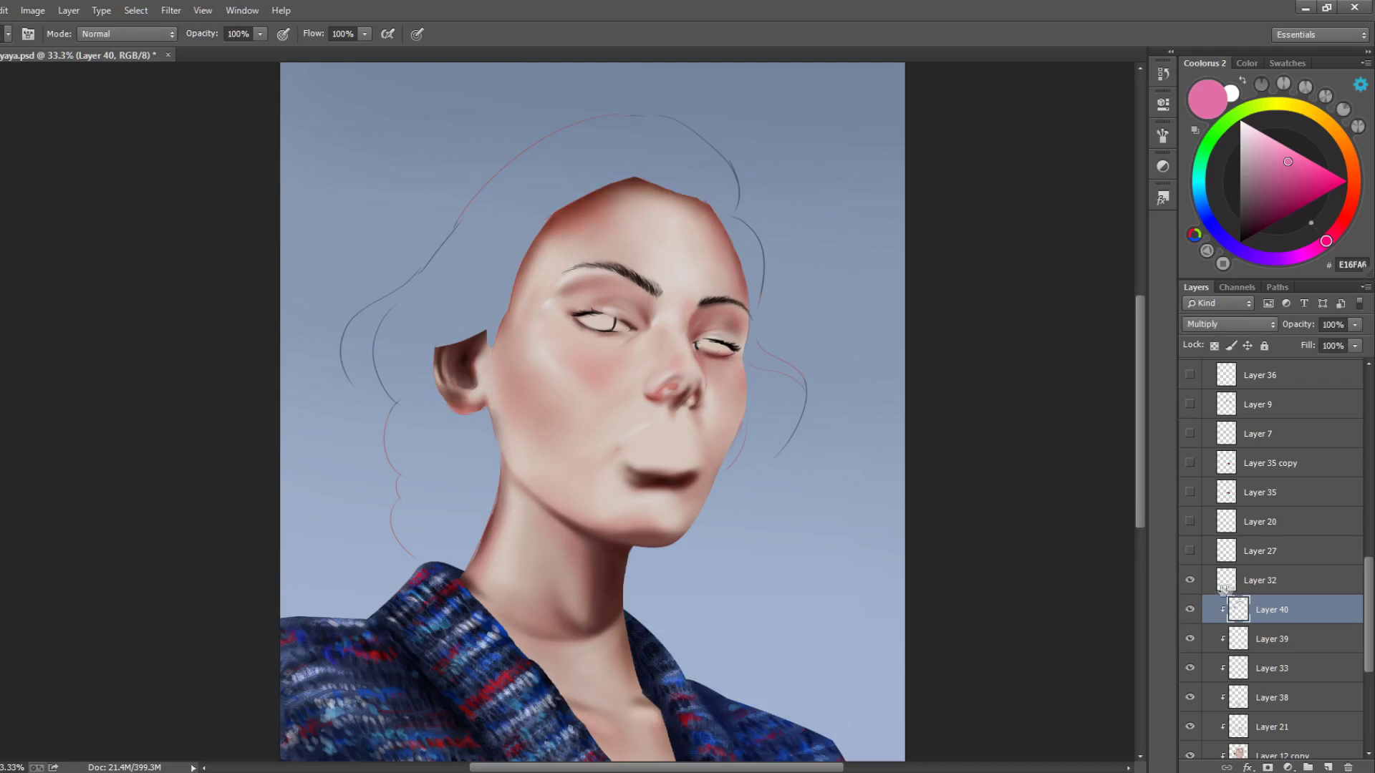
pyautogui.click(1260, 580)
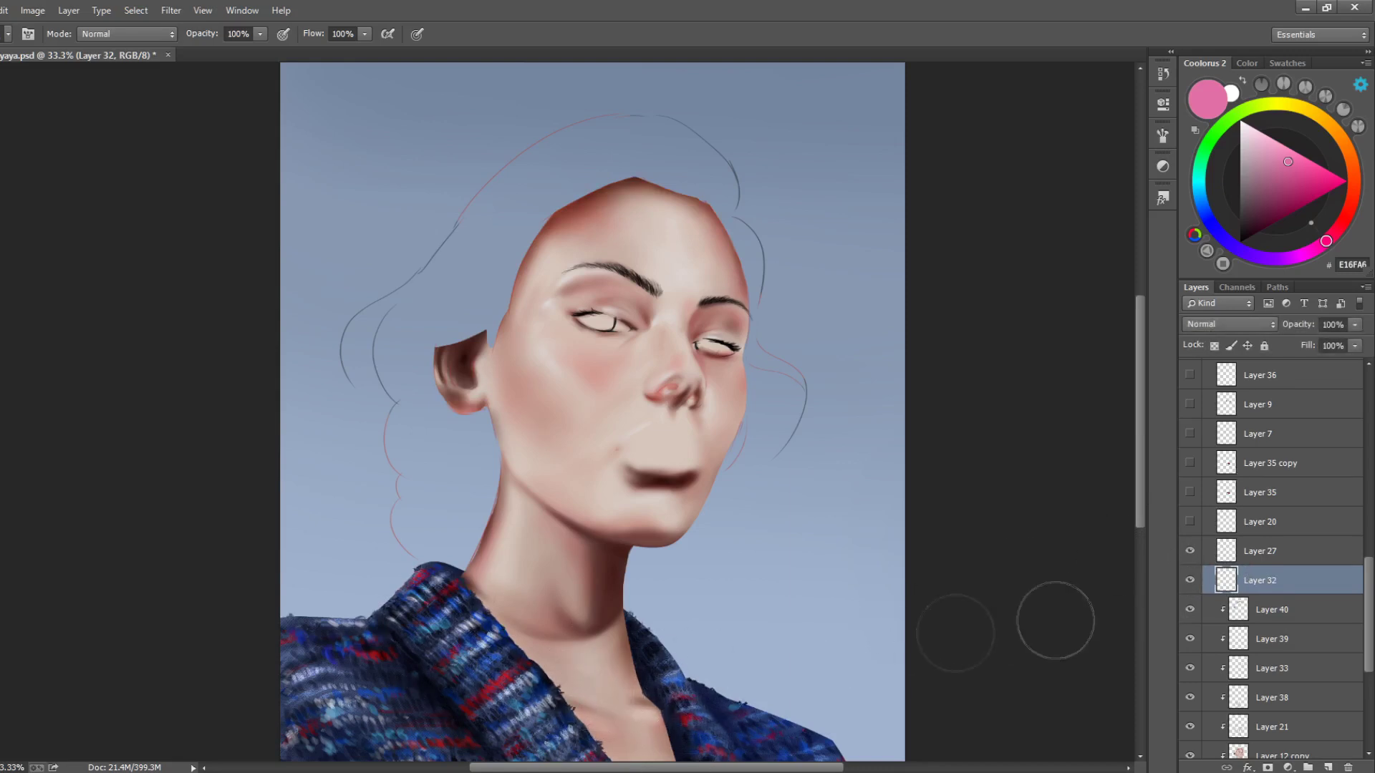
pyautogui.moveTo(1372, 632); pyautogui.dragTo(1372, 704)
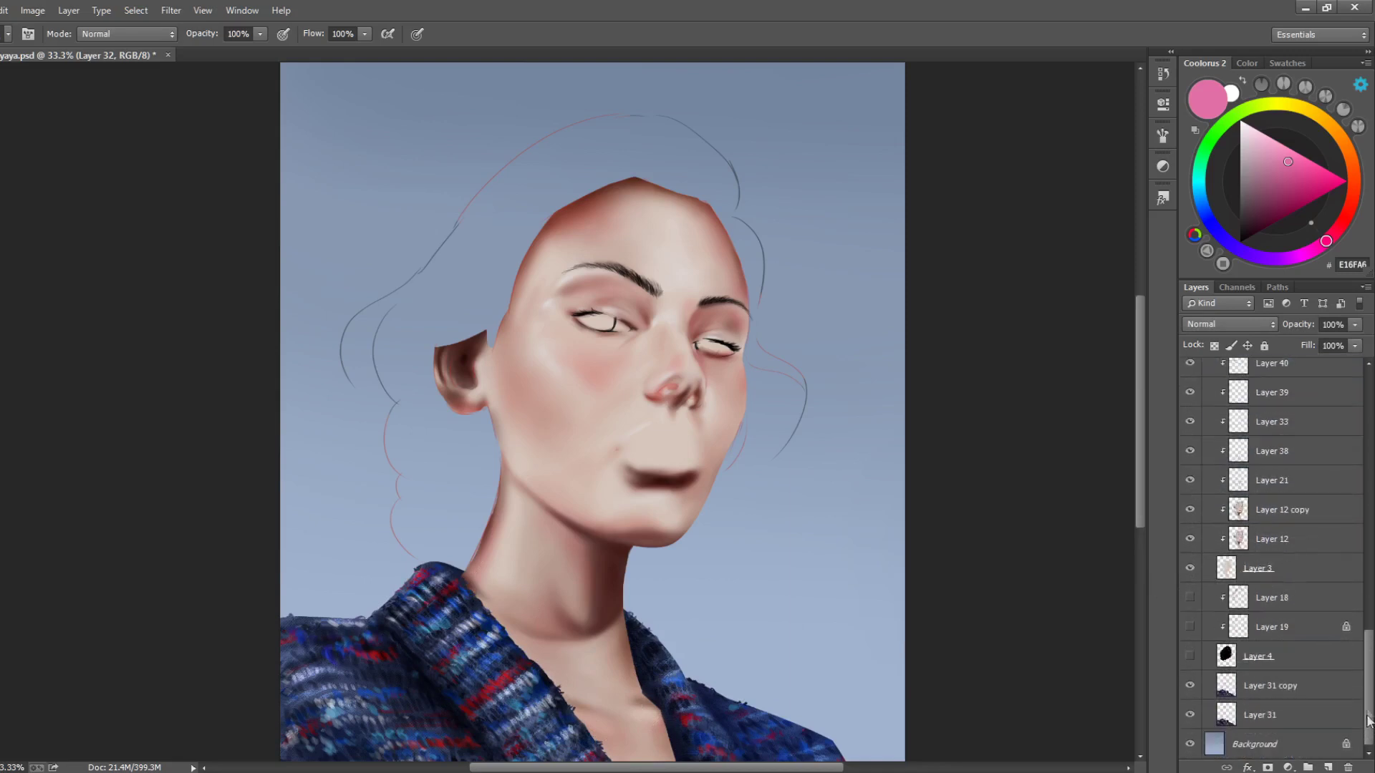
pyautogui.scroll(8, 1295, 681)
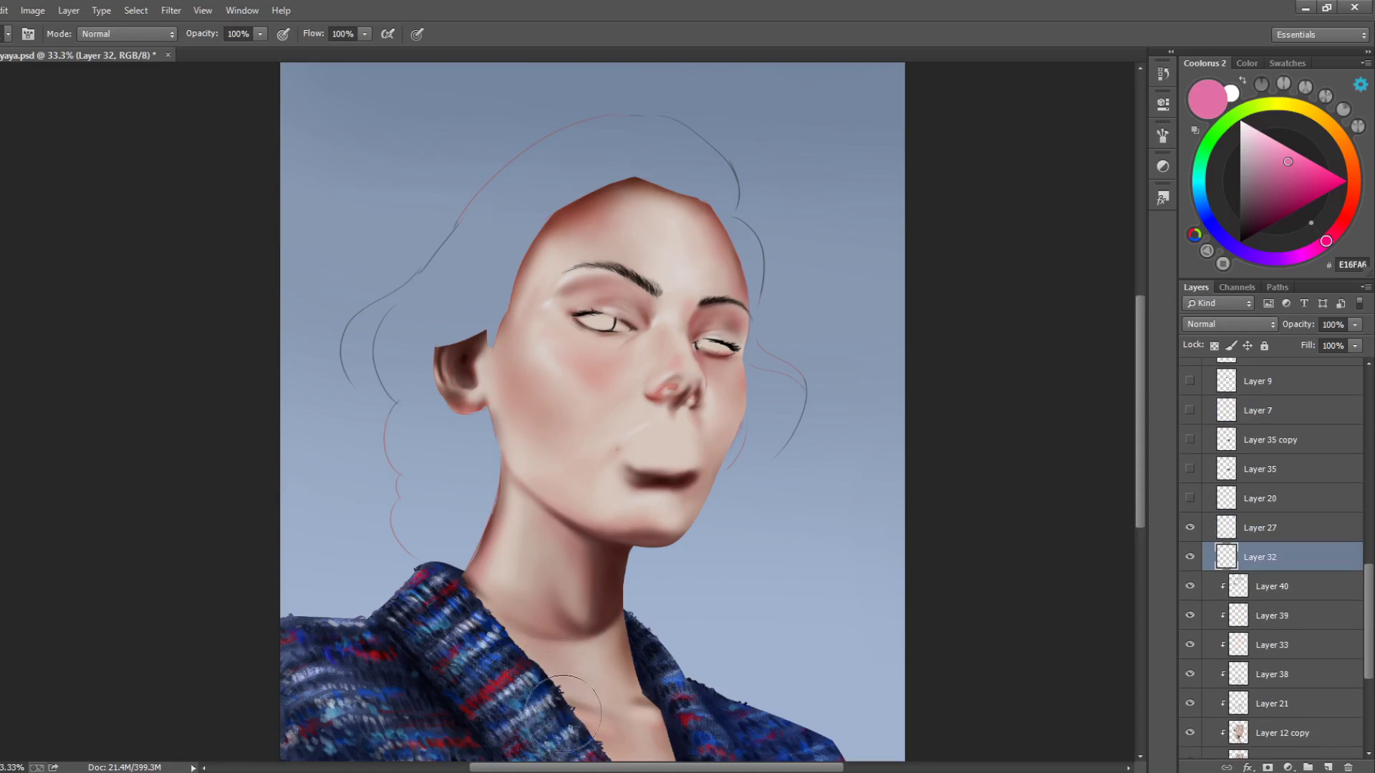
pyautogui.click(1189, 558)
pyautogui.click(1190, 558)
pyautogui.click(1246, 532)
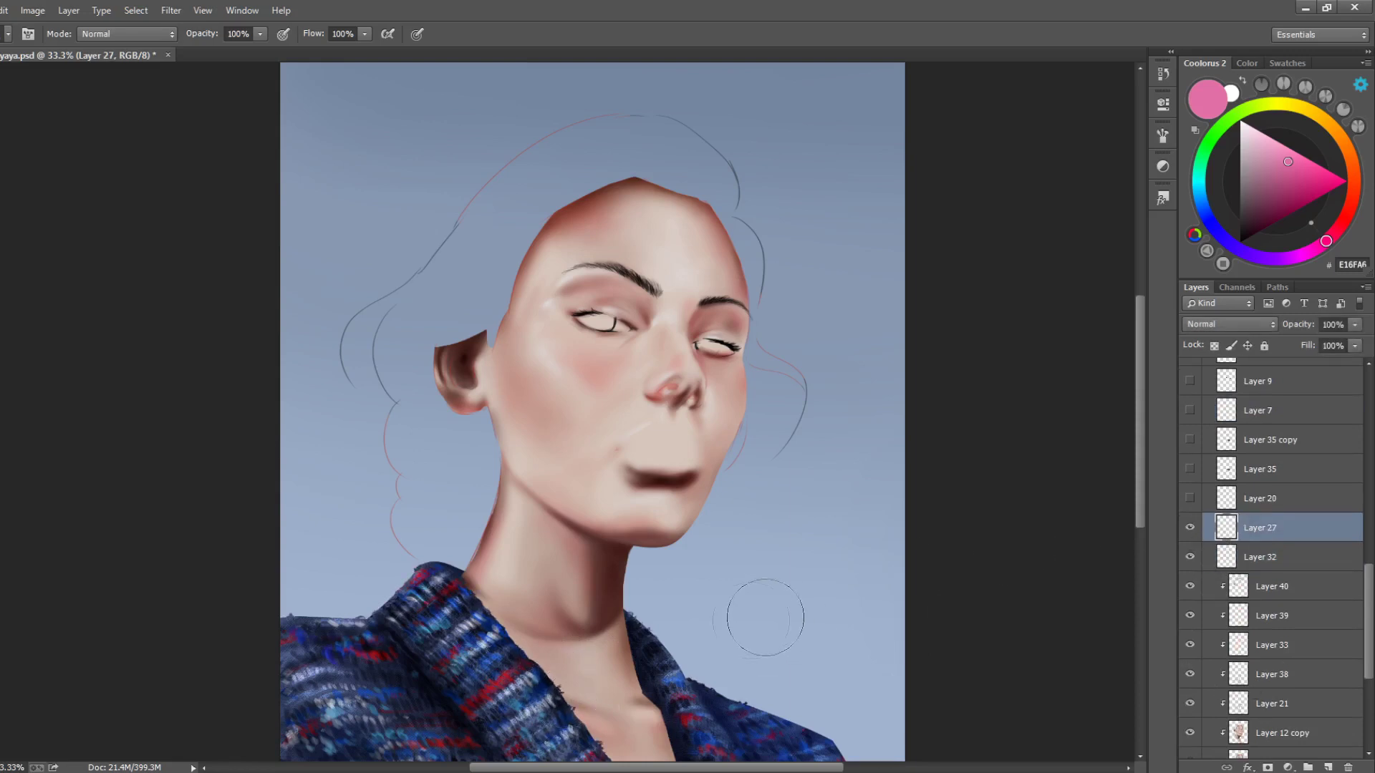
# Select Layer 20 and make it visible after comparing the skin highlights with and without it
pyautogui.click(1216, 503)
pyautogui.click(1190, 499)
pyautogui.click(1190, 499)
pyautogui.click(1190, 499)
pyautogui.click(1190, 500)
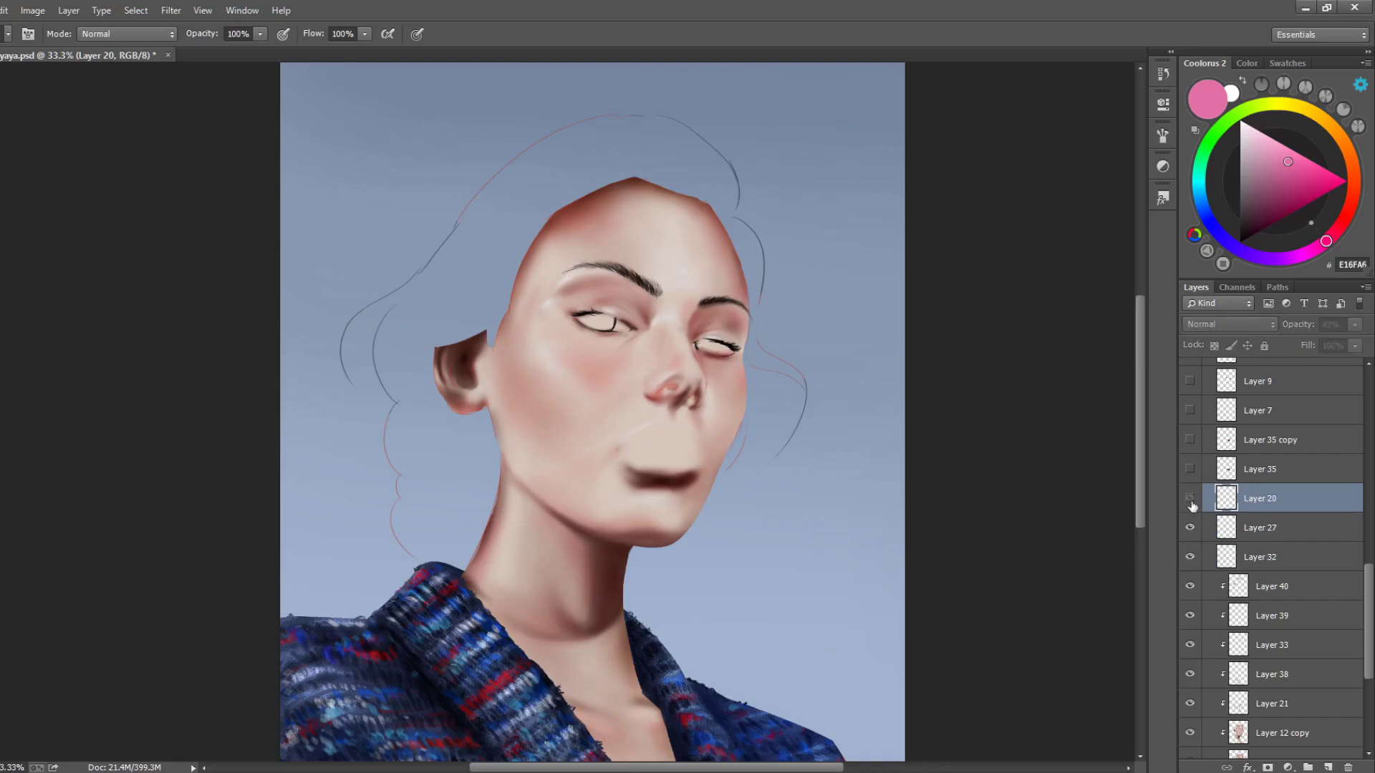
pyautogui.click(1190, 500)
pyautogui.click(1190, 500)
pyautogui.click(1190, 500)
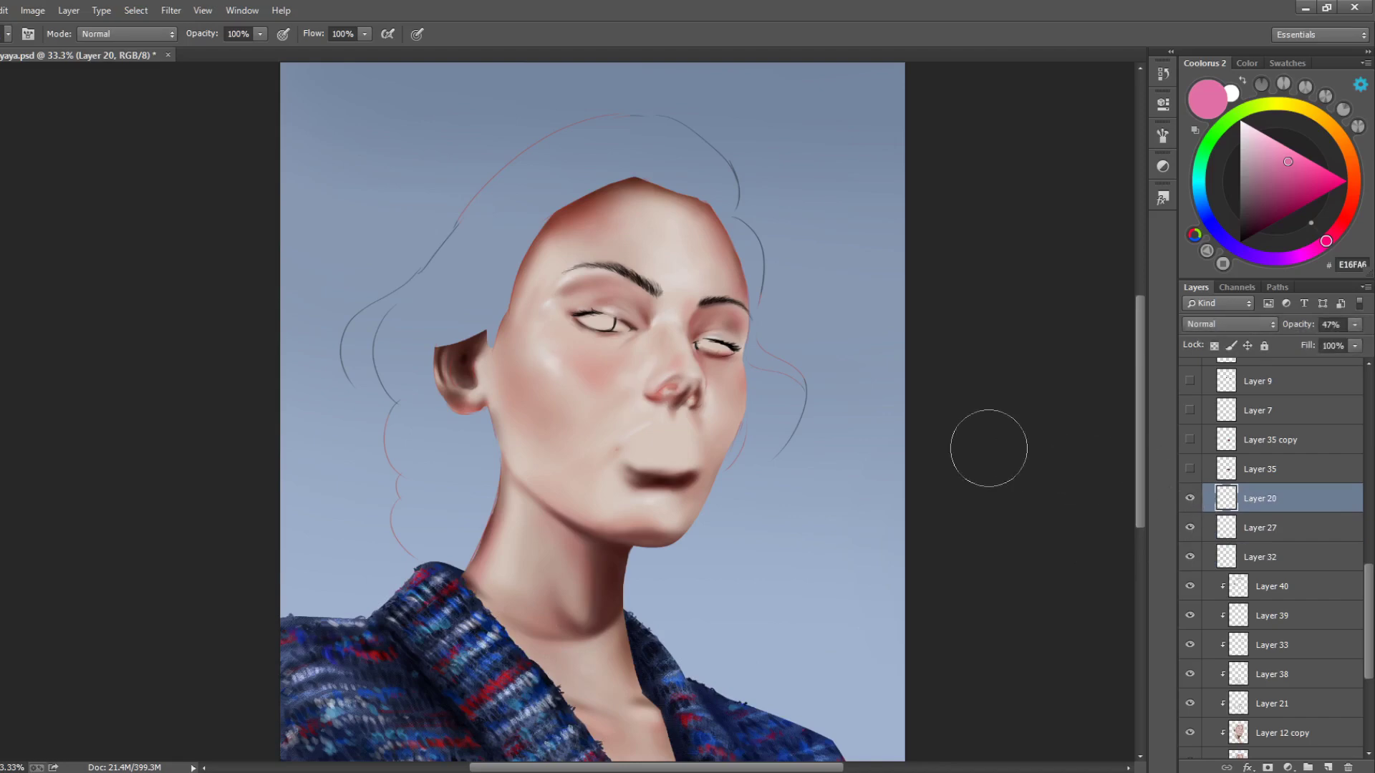
# Examine the face highlights close up at 66.7% with Layer 20 switched off and on
pyautogui.hotkey('ctrl', '+')
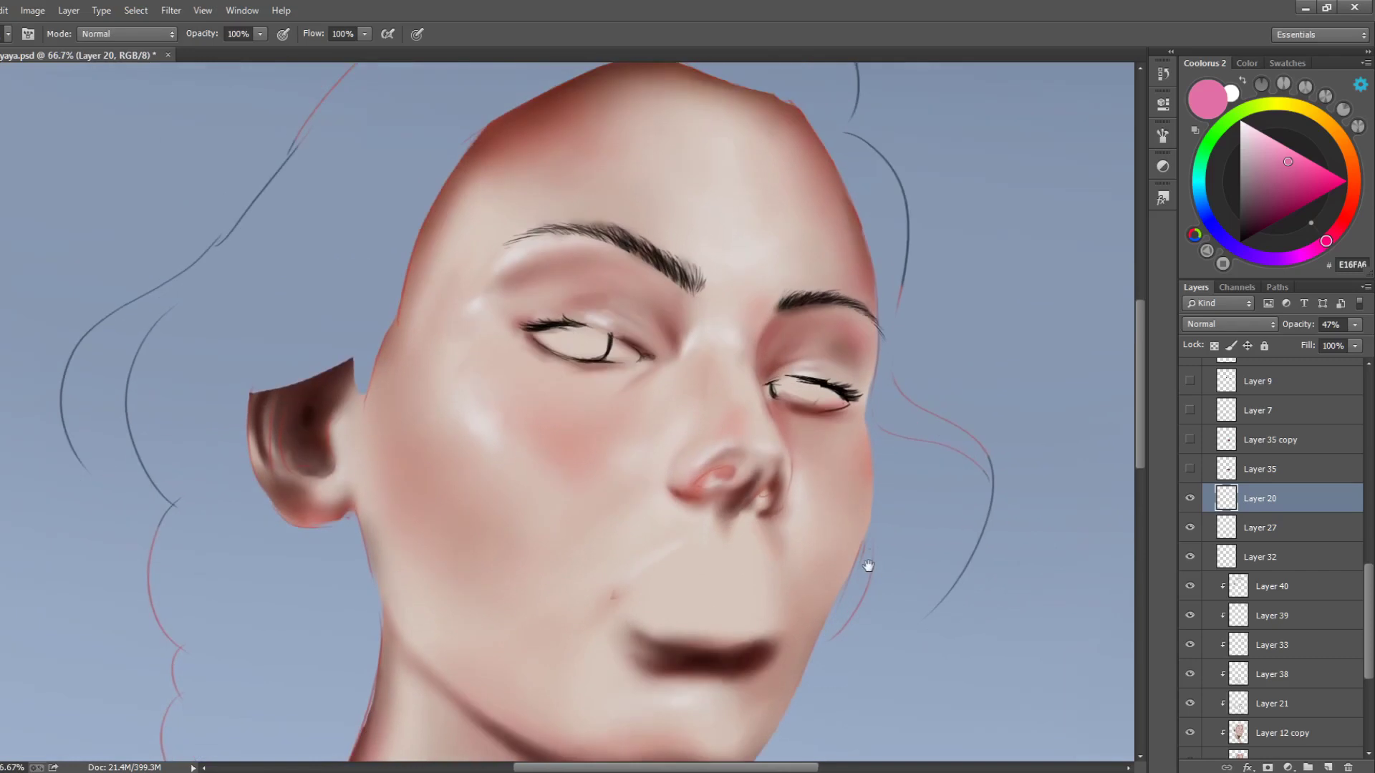
pyautogui.click(1190, 499)
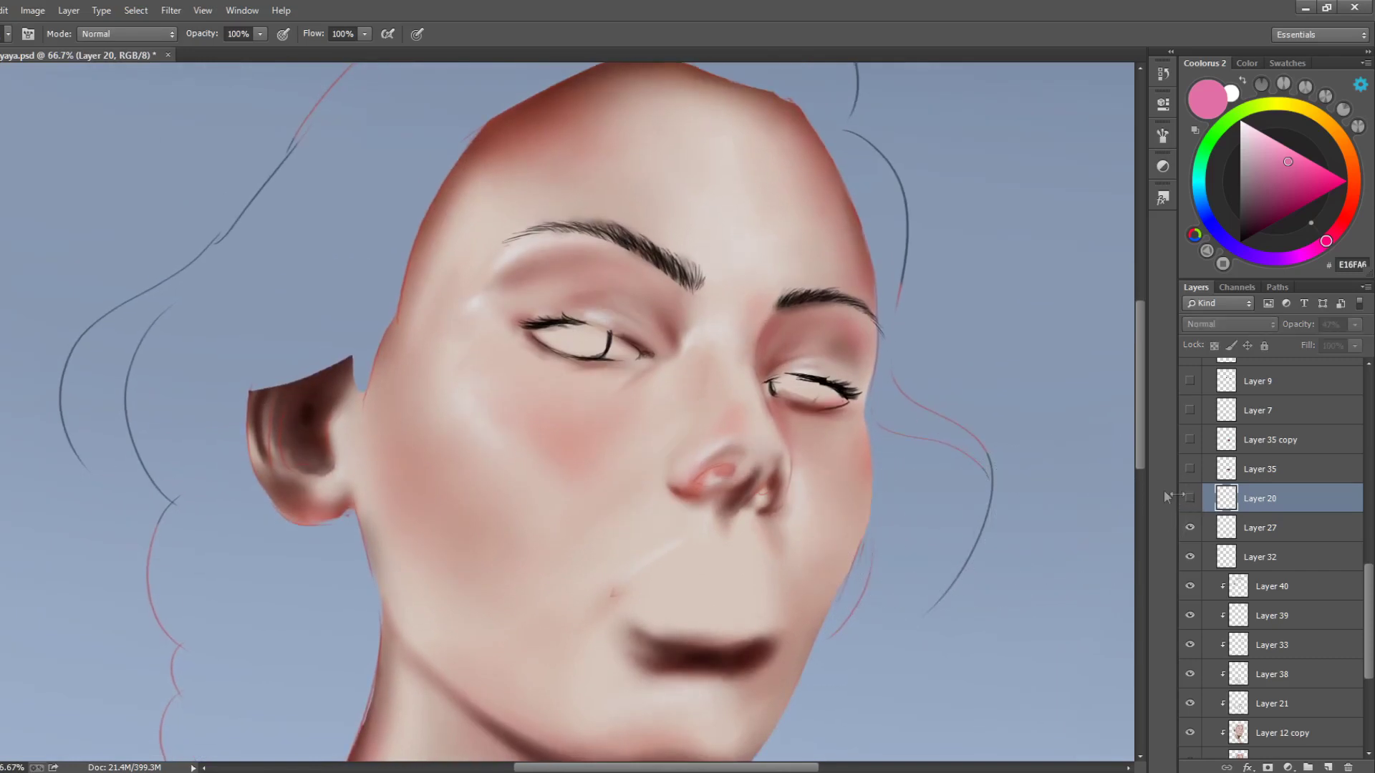
pyautogui.click(1189, 500)
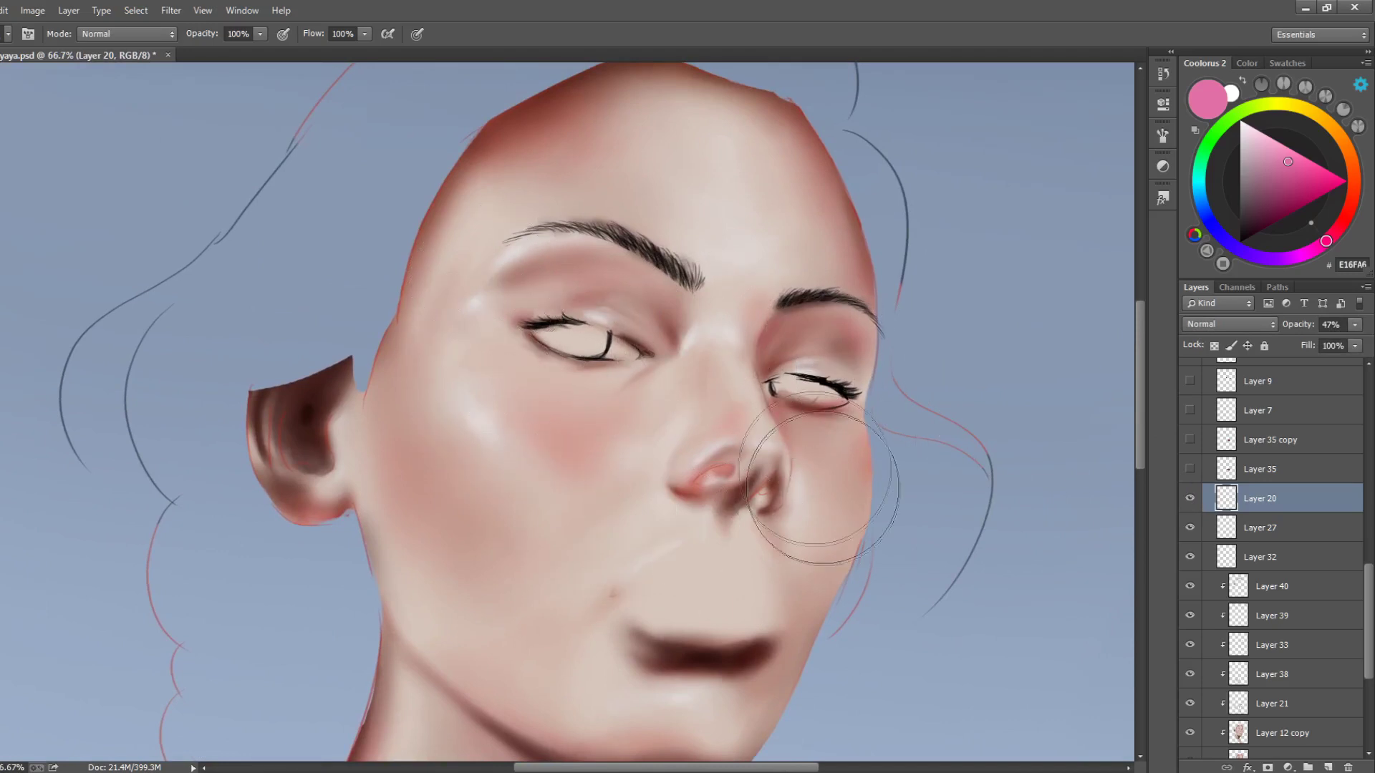
# Compare the face highlights with Layer 20 switched off and on
pyautogui.click(1189, 499)
pyautogui.click(1189, 499)
pyautogui.click(1189, 499)
pyautogui.scroll(-5, 1209, 613)
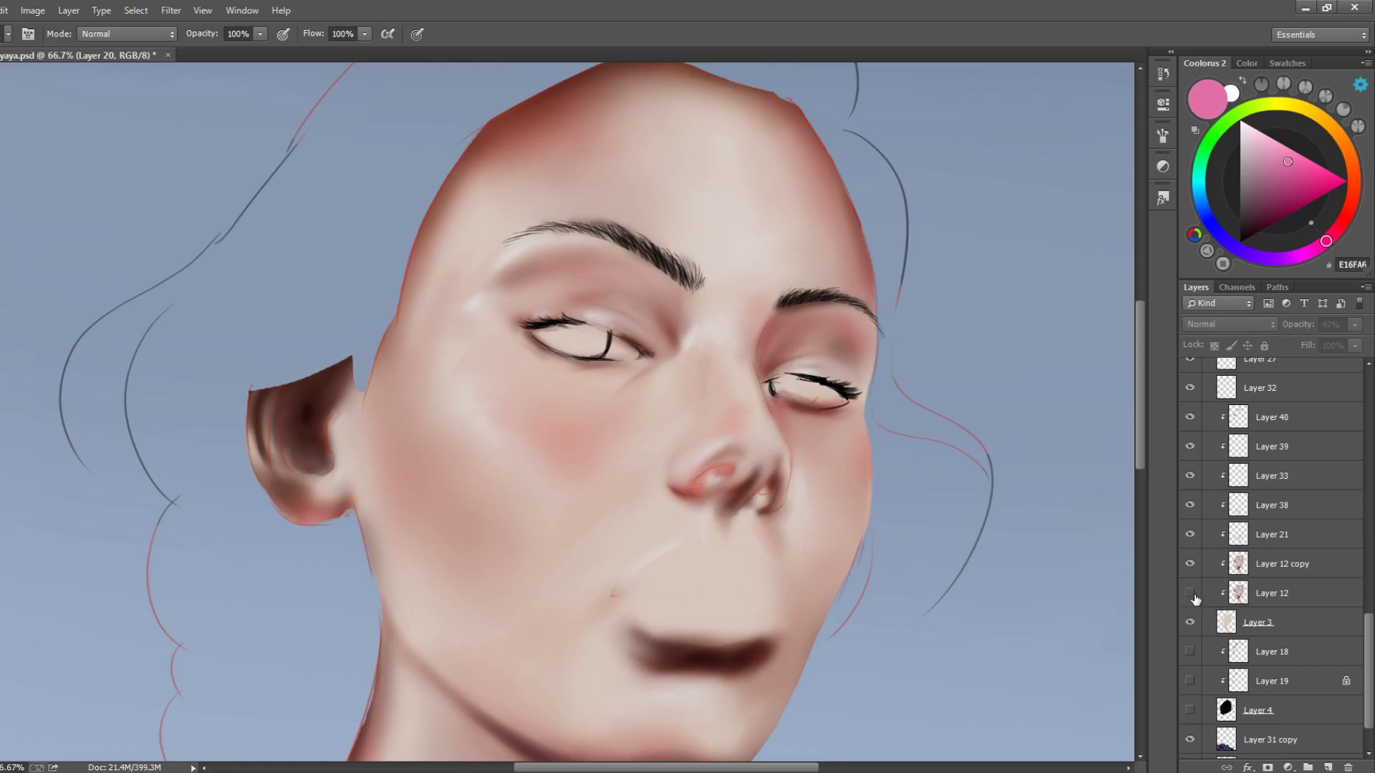
pyautogui.scroll(8, 1363, 657)
pyautogui.click(1190, 600)
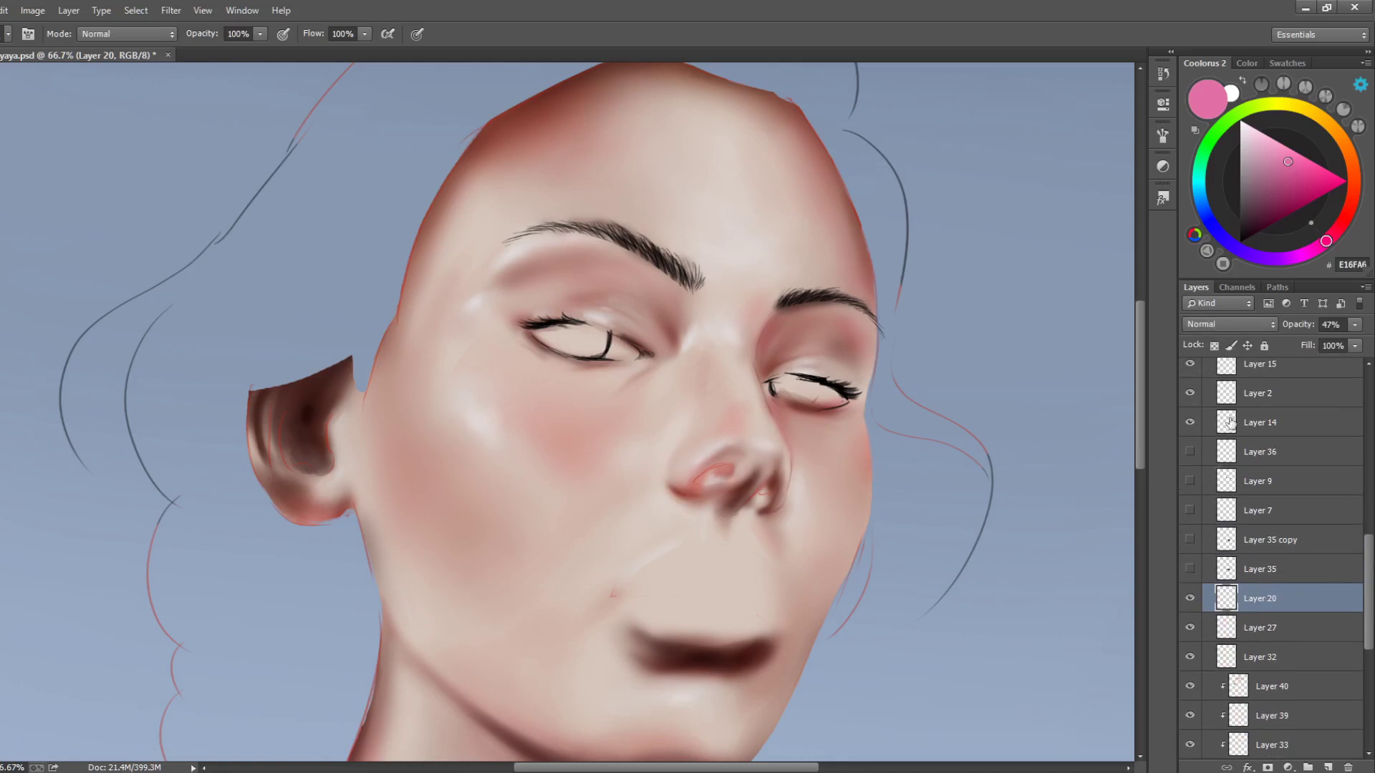
# Make Layer 35 visible after comparing the portrait with and without the red lips, and select it
pyautogui.click(1189, 569)
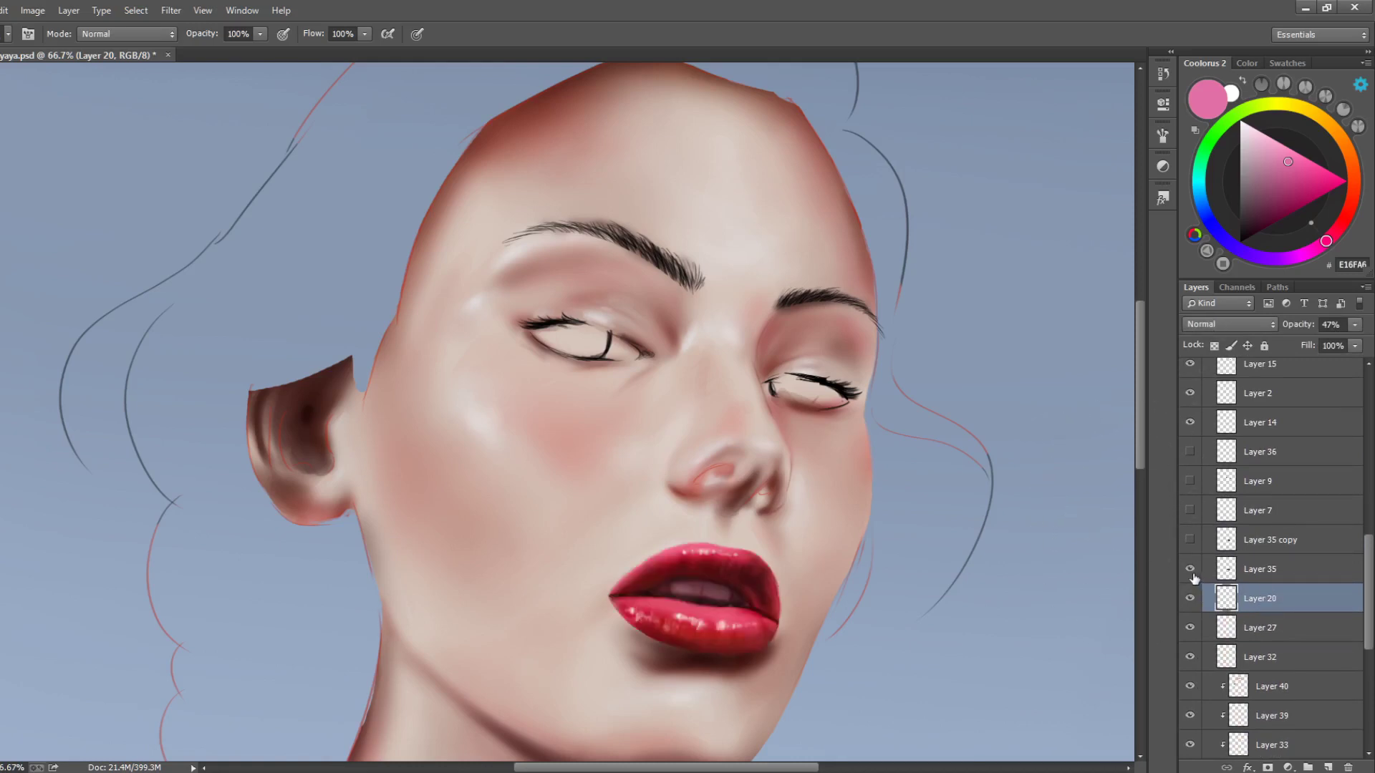
pyautogui.click(1190, 569)
pyautogui.click(1189, 569)
pyautogui.click(1218, 573)
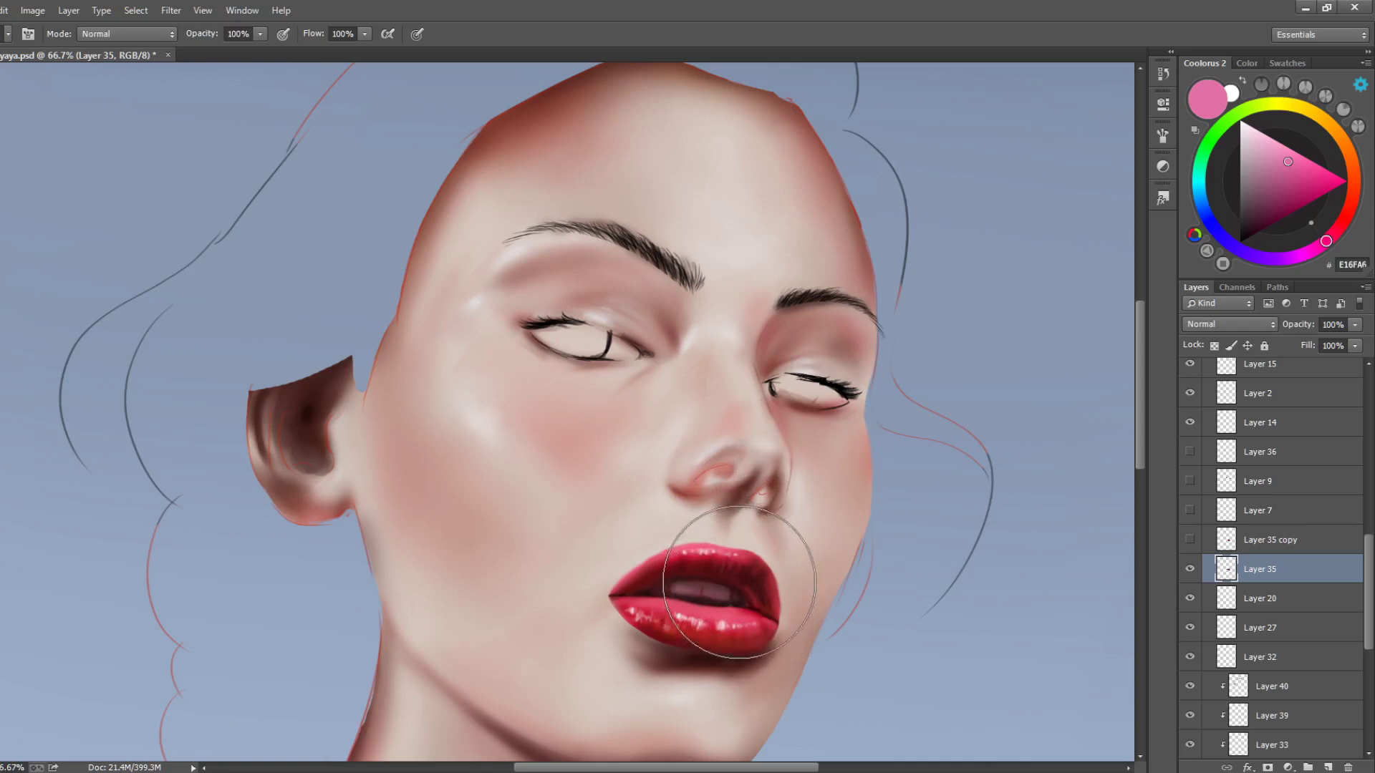
# Try shifting the lips on Layer 35 slightly, and undo the change
pyautogui.moveTo(733, 591)
pyautogui.mouseDown()
pyautogui.moveTo(658, 609)
pyautogui.moveTo(760, 568)
pyautogui.mouseUp()
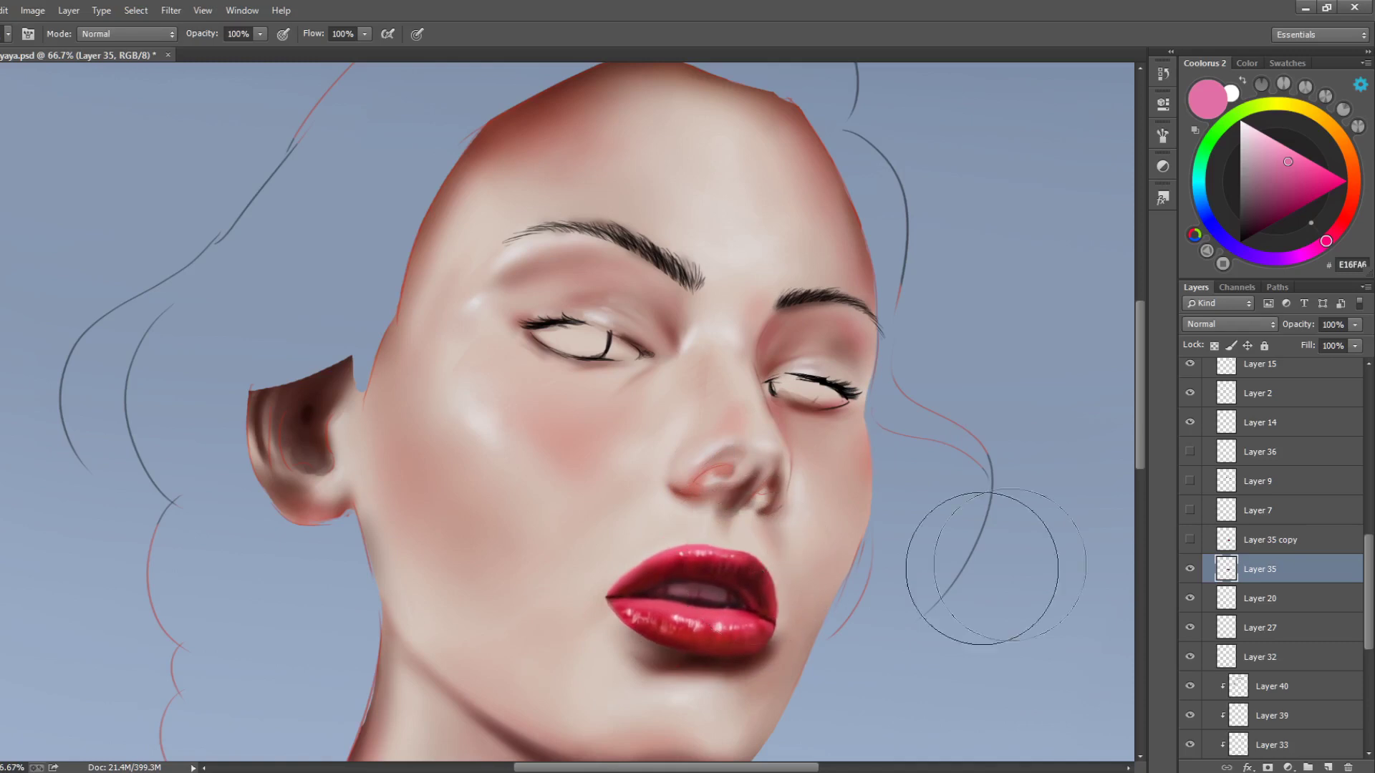
pyautogui.hotkey('ctrl', 'alt', 'z')
pyautogui.hotkey('ctrl', 'alt', 'z')
pyautogui.hotkey('ctrl', 'alt', 'z')
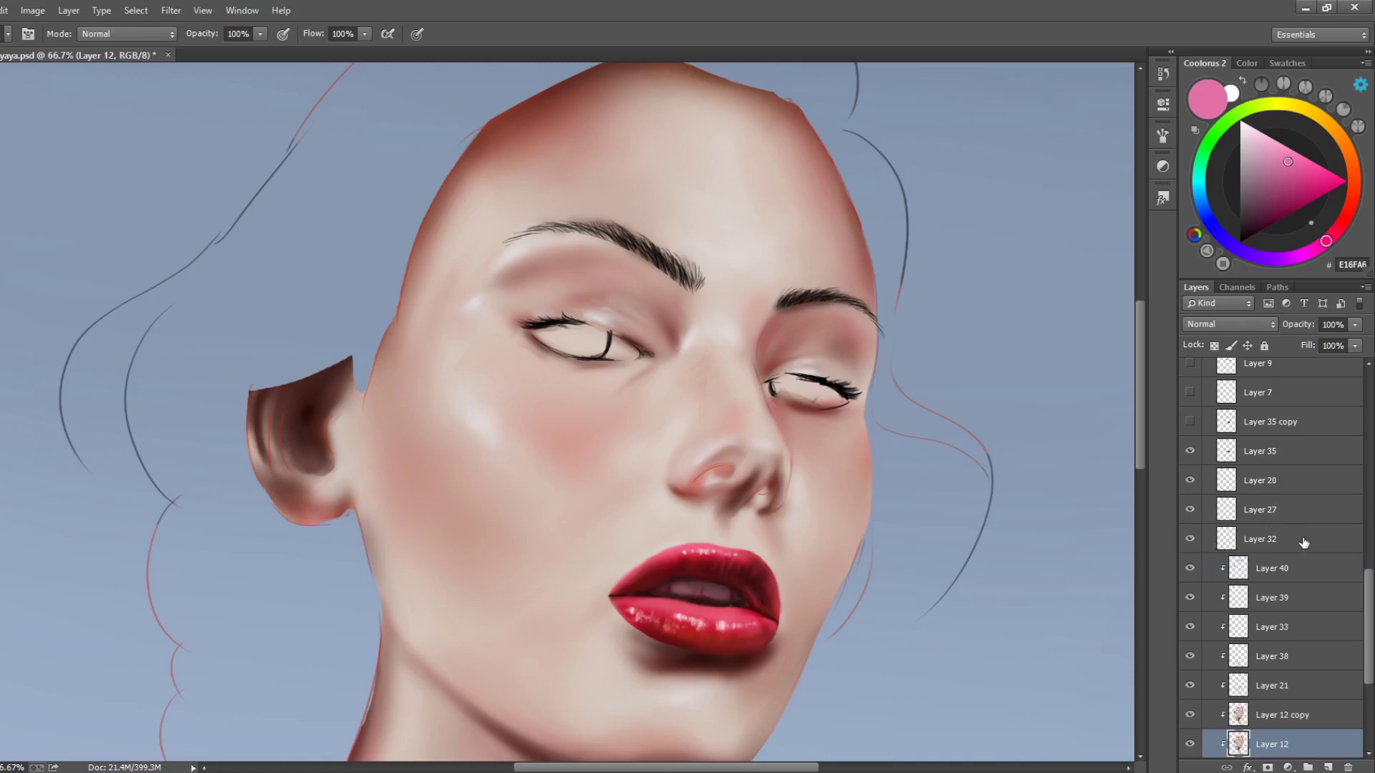
# Select Layer 35 again and compare the mouth with the layer switched off and on
pyautogui.scroll(5, 1275, 630)
pyautogui.click(1207, 630)
pyautogui.click(1190, 630)
pyautogui.click(1191, 631)
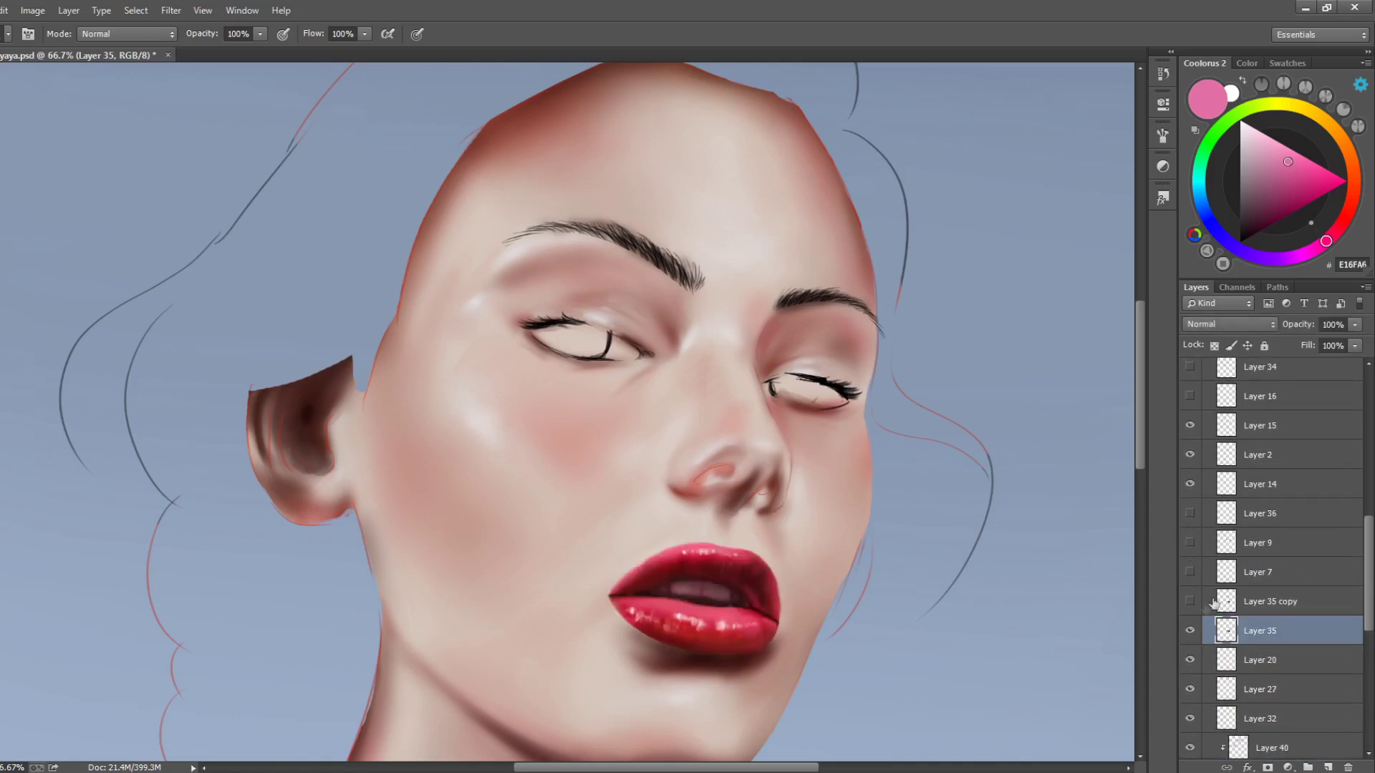
# Compare the lips on Layer 35 and Layer 35 copy, leaving Layer 35 hidden and Layer 35 copy visible
pyautogui.click(1190, 603)
pyautogui.click(1190, 631)
pyautogui.click(1190, 631)
pyautogui.click(1190, 630)
pyautogui.click(1190, 602)
pyautogui.click(1190, 603)
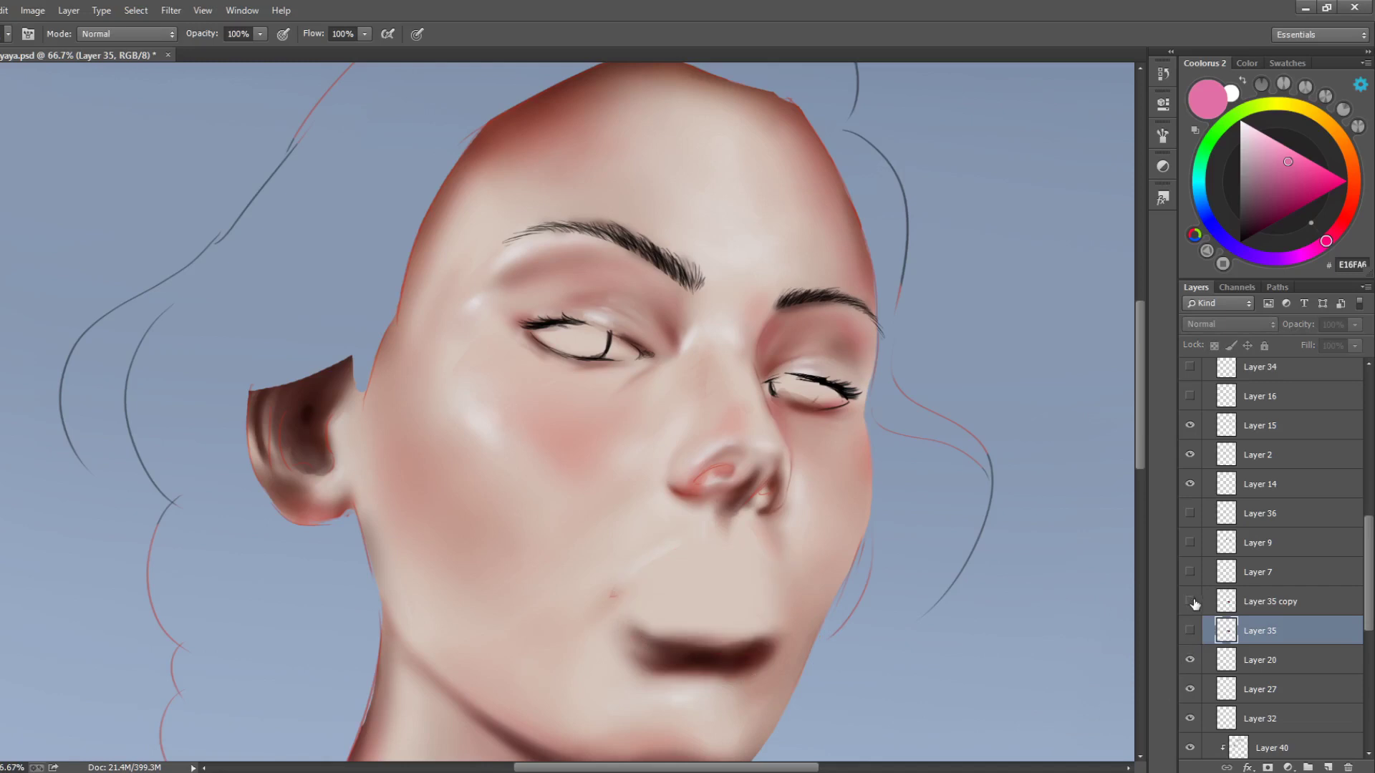
pyautogui.click(1191, 631)
pyautogui.click(1190, 630)
pyautogui.click(1190, 601)
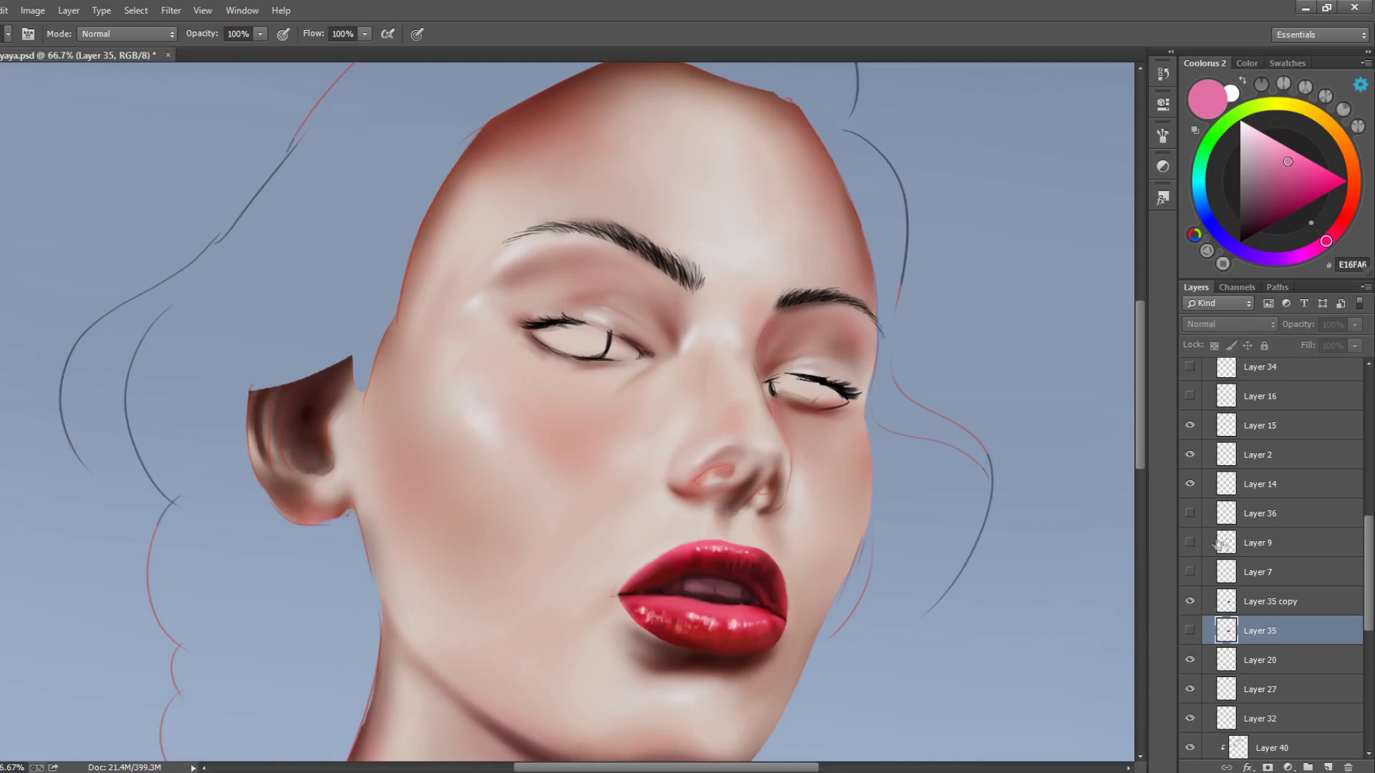
# Select Layer 7 and make it visible after comparing the whites of the eyes with and without it
pyautogui.click(1233, 576)
pyautogui.click(1191, 574)
pyautogui.click(1192, 575)
pyautogui.click(1191, 574)
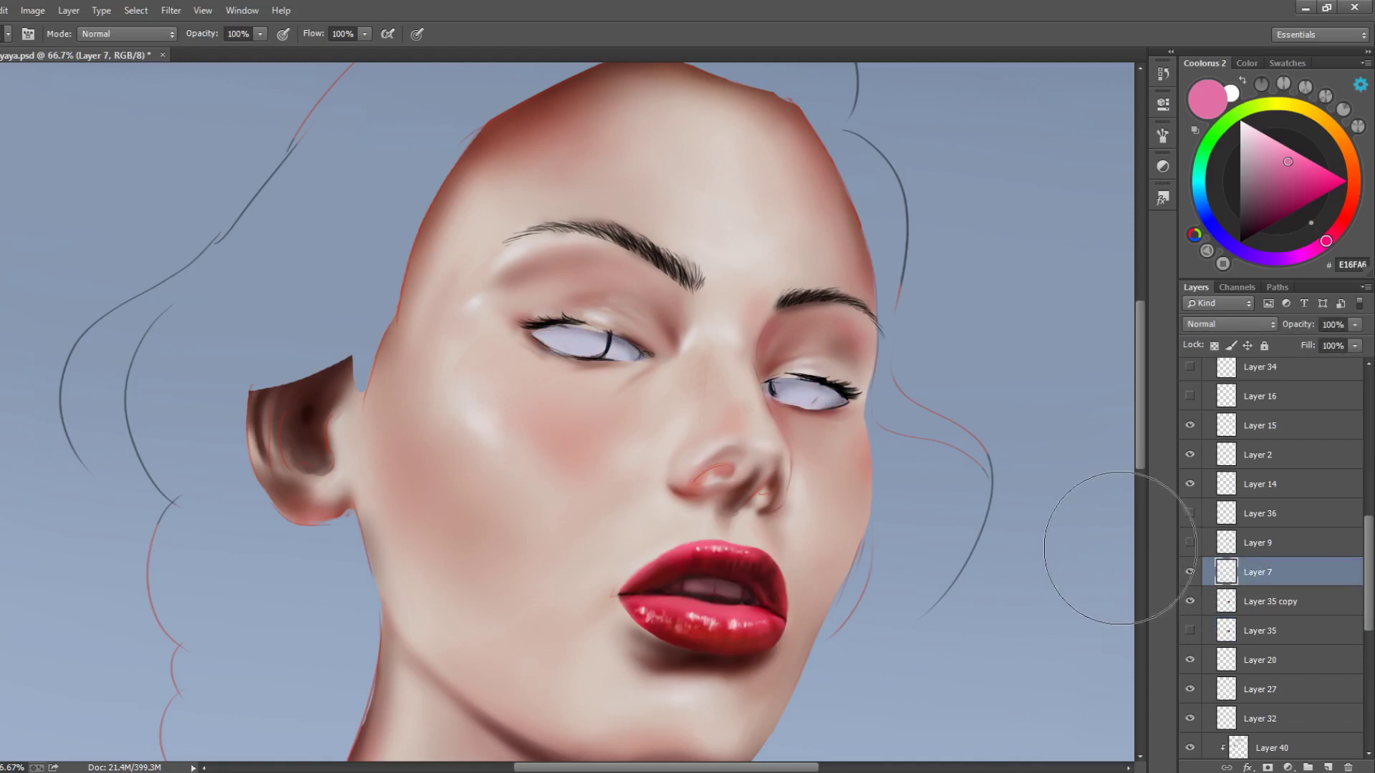
# Make Layer 9 visible, compare the irises, nostrils and eyebrows with and without it, and select it
pyautogui.click(1190, 543)
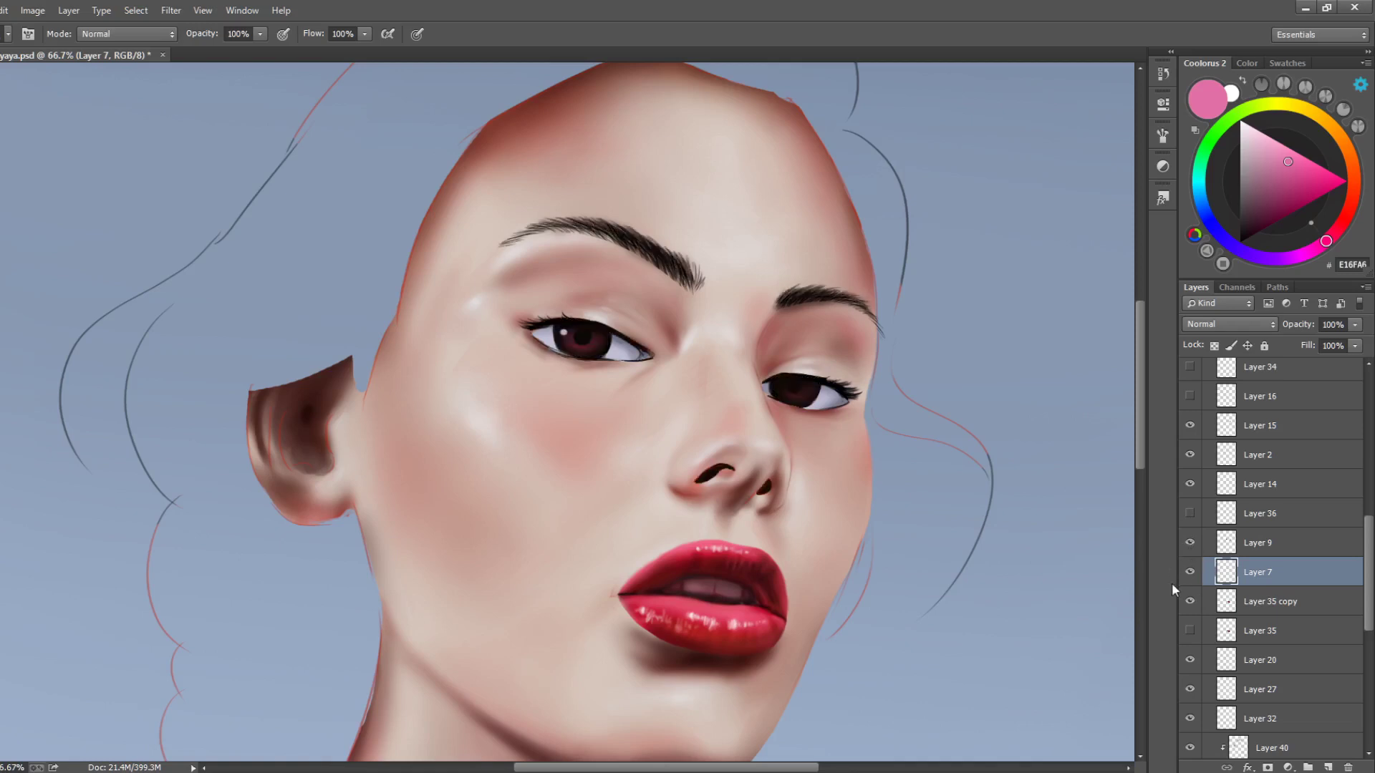
pyautogui.click(1190, 543)
pyautogui.click(1190, 542)
pyautogui.click(1190, 543)
pyautogui.click(1190, 543)
pyautogui.click(1251, 543)
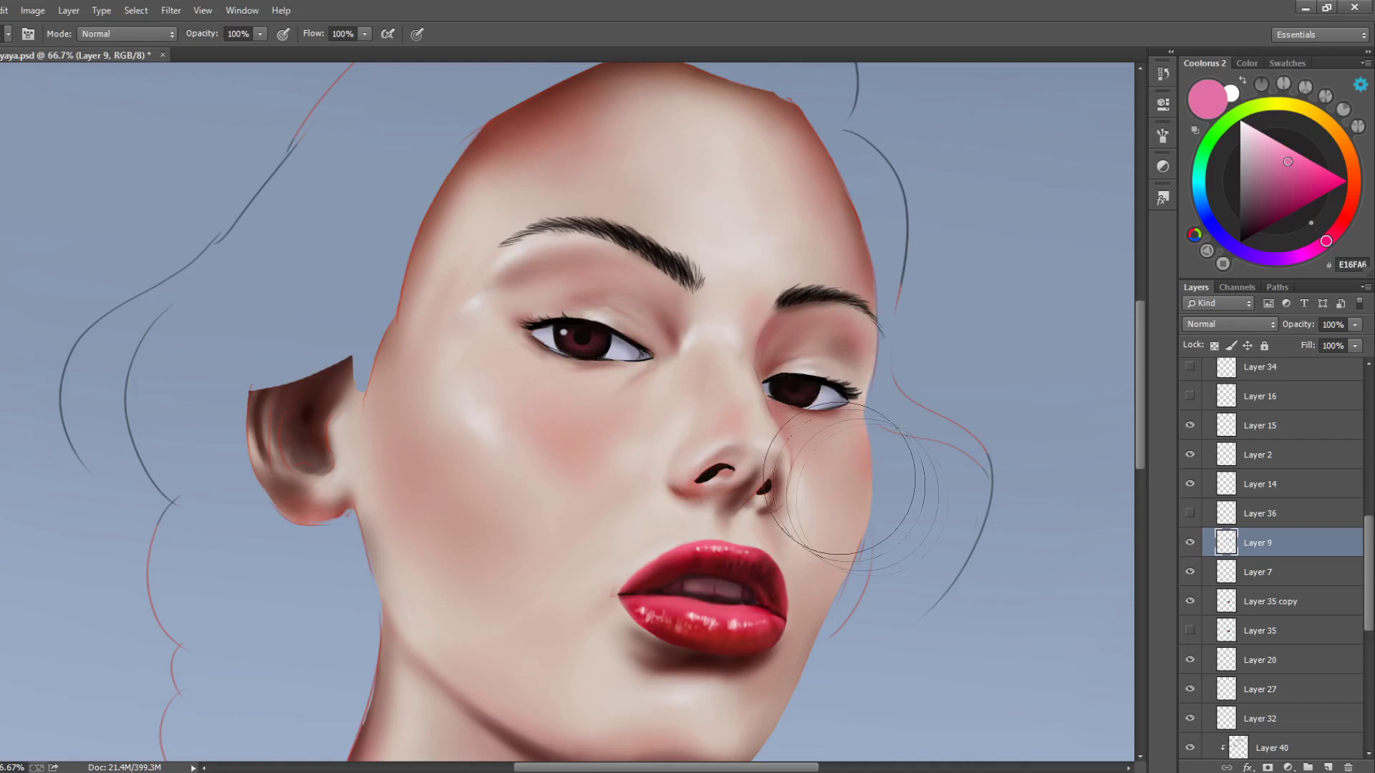
# Recheck Layer 9 off and on, and make Layer 36 visible after comparing the eyes with and without it
pyautogui.click(1190, 543)
pyautogui.click(1190, 542)
pyautogui.click(1190, 513)
pyautogui.click(1190, 513)
pyautogui.click(1190, 513)
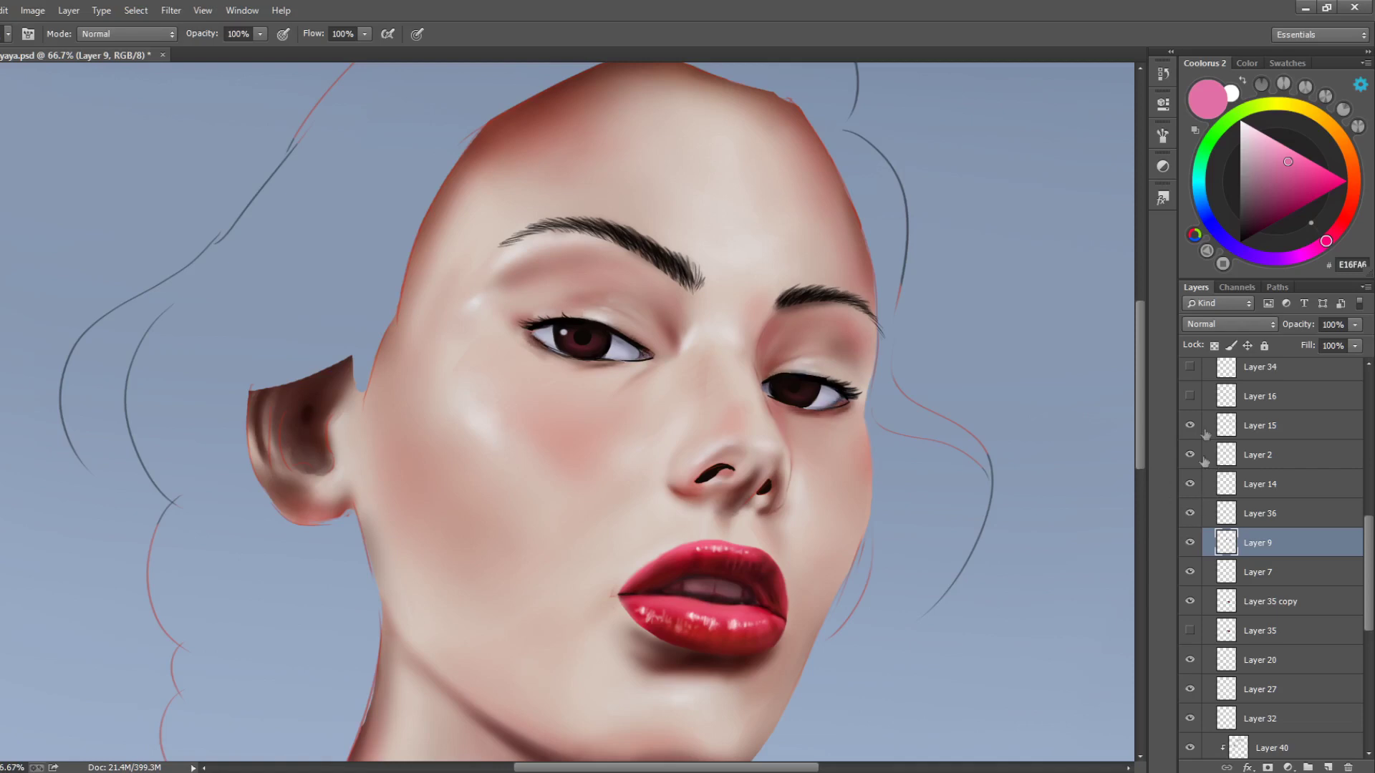
# Compare the portrait with Layer 14 and Layer 2 switched off and on, and select Layer 14
pyautogui.click(1190, 484)
pyautogui.click(1190, 484)
pyautogui.click(1189, 485)
pyautogui.click(1188, 485)
pyautogui.click(1188, 454)
pyautogui.click(1189, 454)
pyautogui.click(1193, 485)
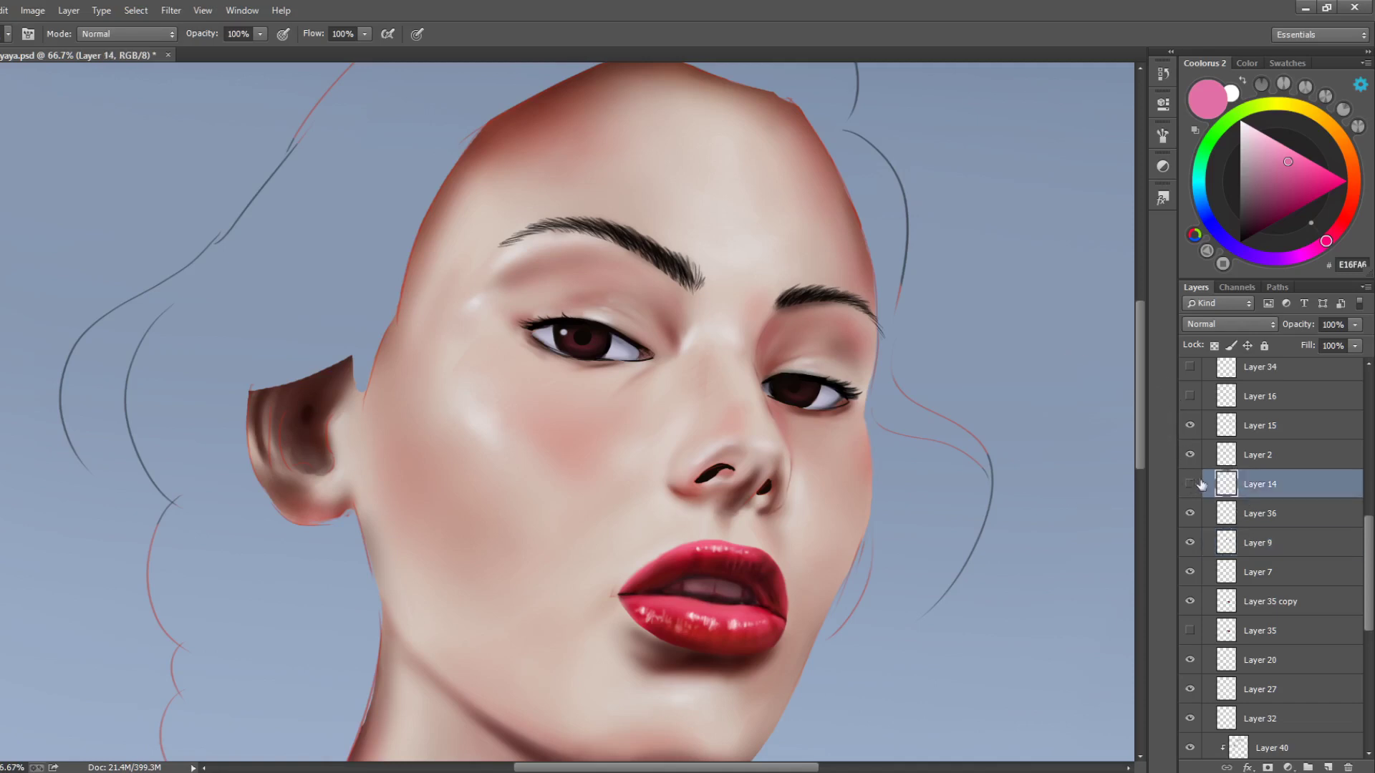
# Recheck the contribution of Layer 14 and then Layer 2, leaving both layers visible
pyautogui.click(1191, 486)
pyautogui.click(1191, 486)
pyautogui.click(1190, 486)
pyautogui.click(1190, 487)
pyautogui.click(1189, 456)
pyautogui.click(1189, 456)
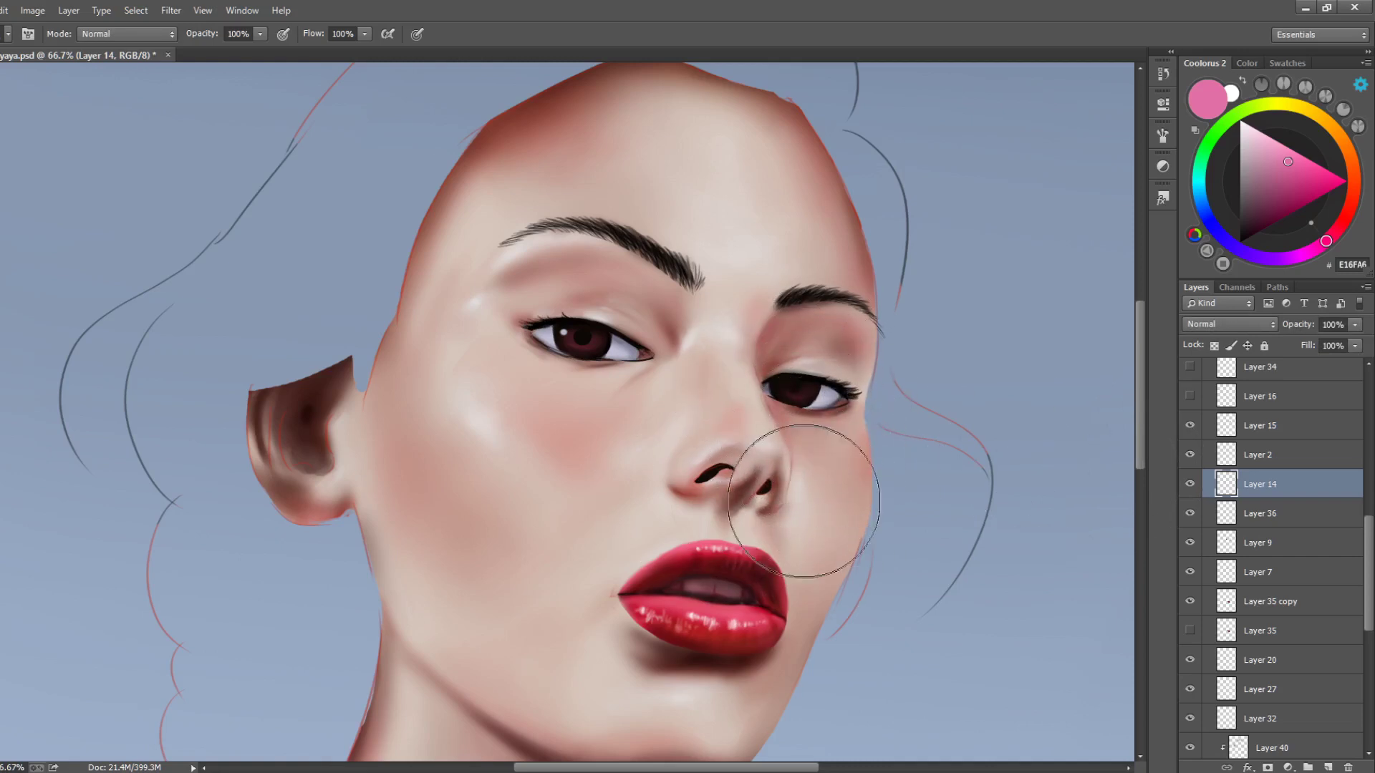
# Lock Layer 14's transparent pixels, reset the foreground colour to black, fill the layer at 100% opacity, and undo the fill
pyautogui.click(1215, 345)
pyautogui.press('d')
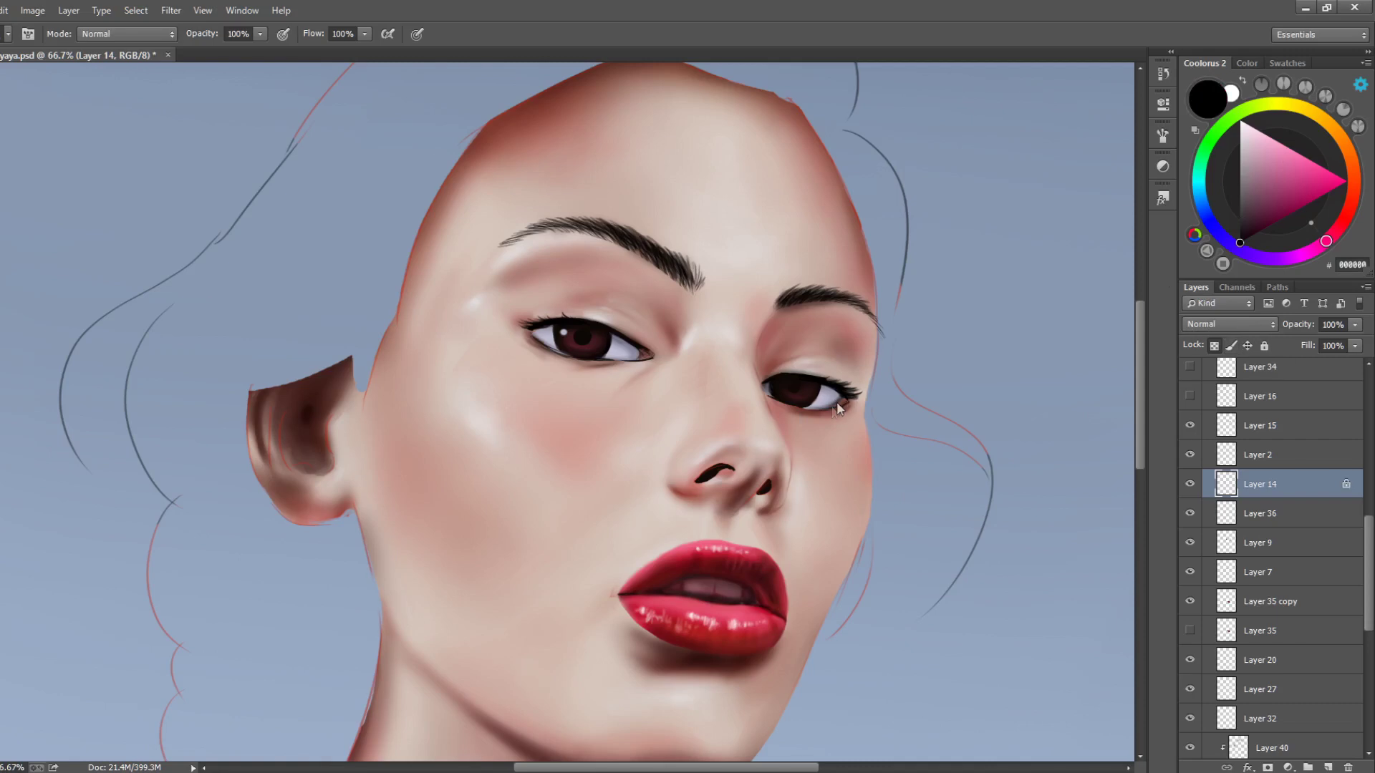
pyautogui.hotkey('shift', 'BackSpace')
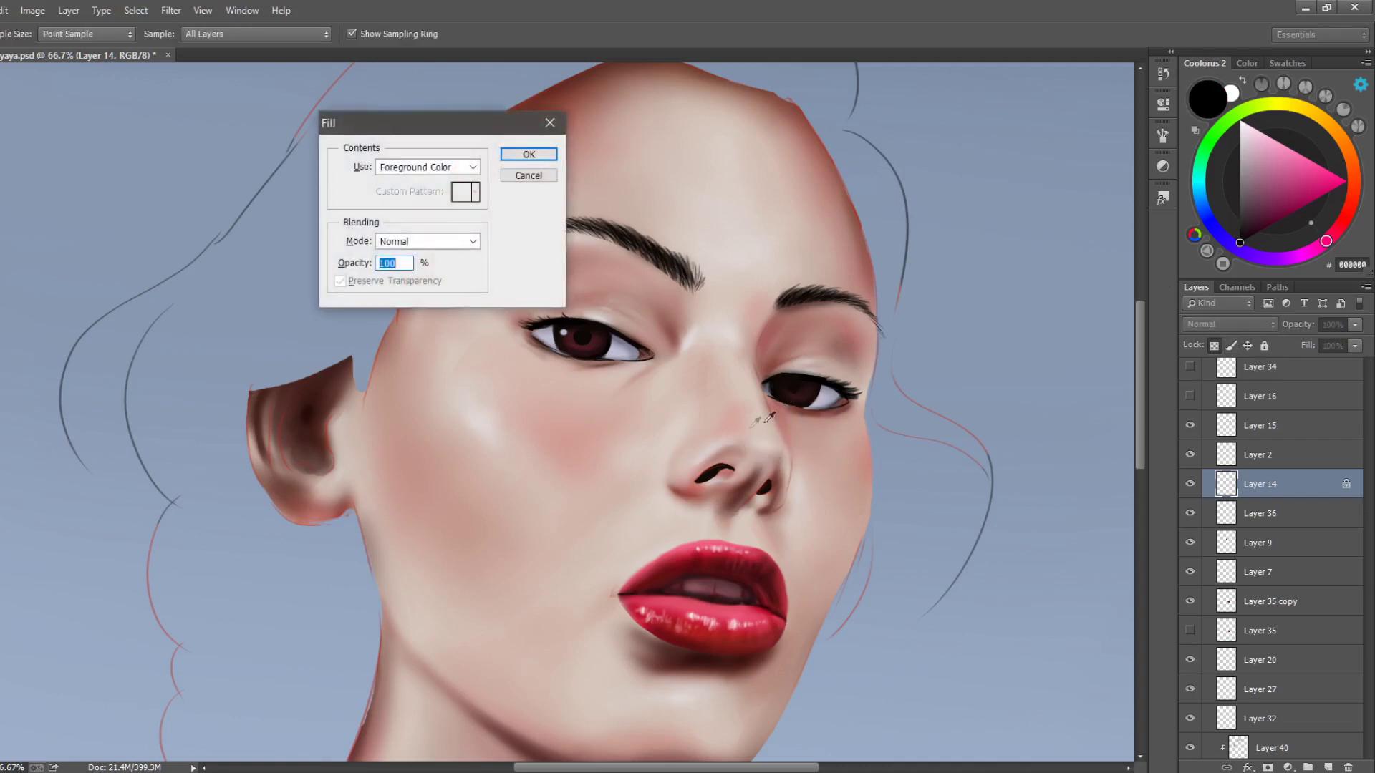
pyautogui.click(541, 156)
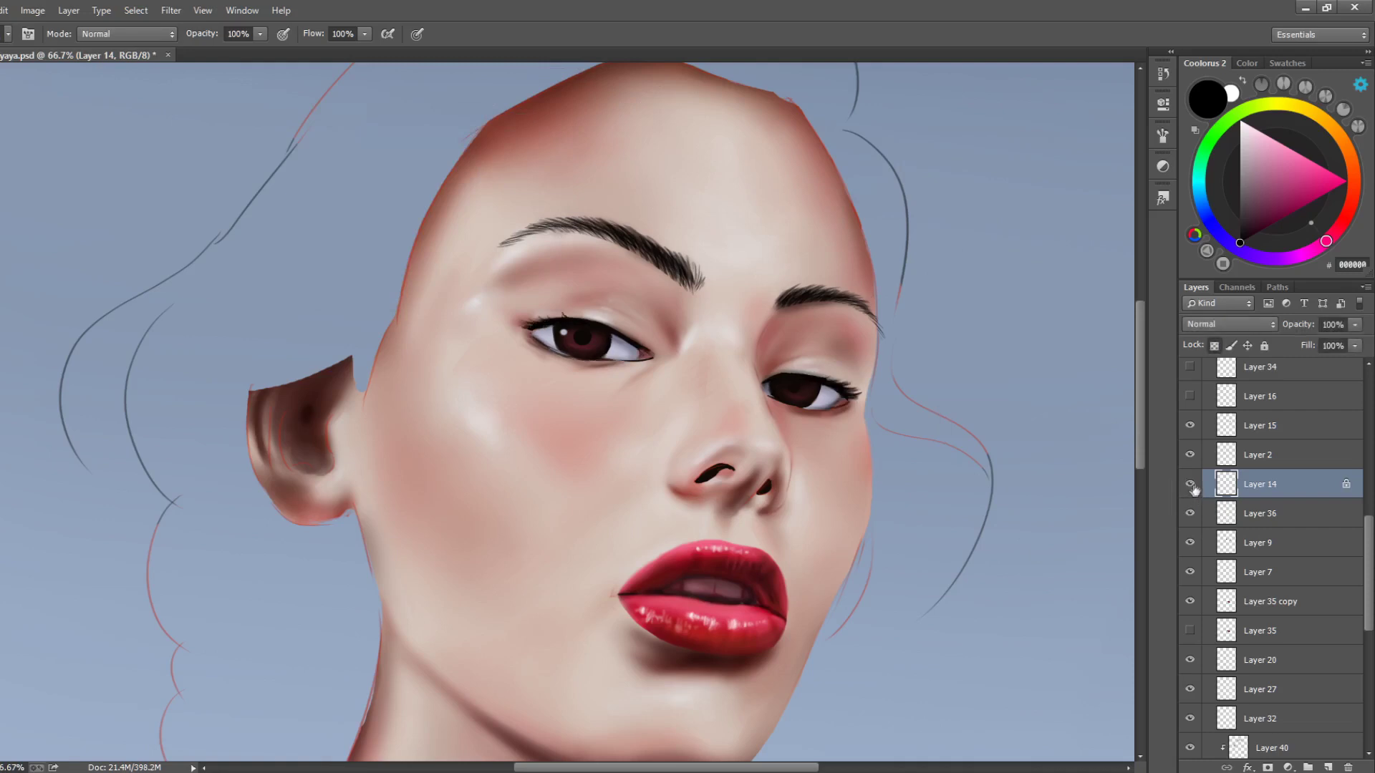
pyautogui.press('super')
pyautogui.press('super')
pyautogui.hotkey('ctrl', 'z')
# Compare the sketch lines around the head with the line layers near Layer 2 switched off and on
pyautogui.moveTo(1368, 600); pyautogui.dragTo(1332, 484)
pyautogui.click(1190, 651)
pyautogui.click(1189, 651)
pyautogui.click(1190, 622)
pyautogui.click(1190, 622)
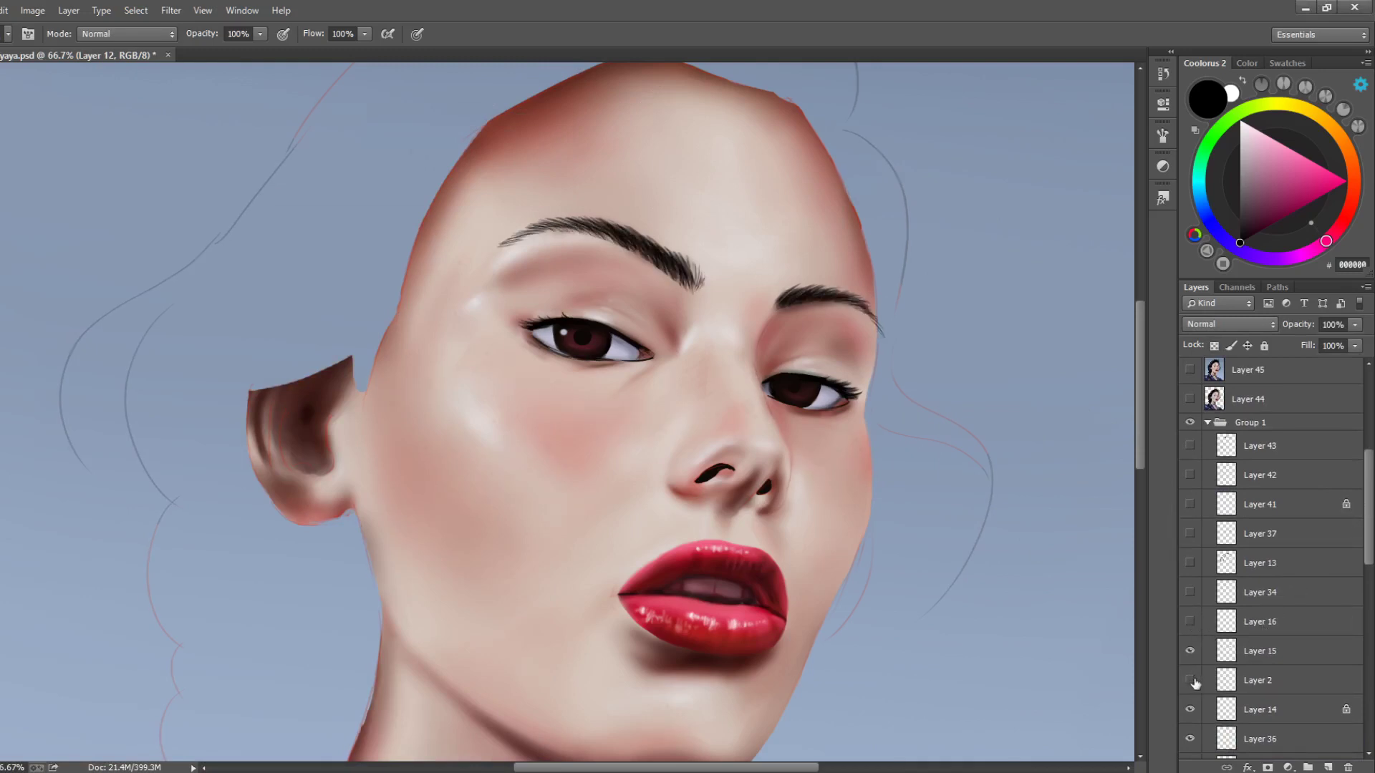
# Select Layer 2, lock its transparent pixels, fill its sketch lines with black at 100% opacity, and undo the fill
pyautogui.click(1264, 675)
pyautogui.click(1214, 346)
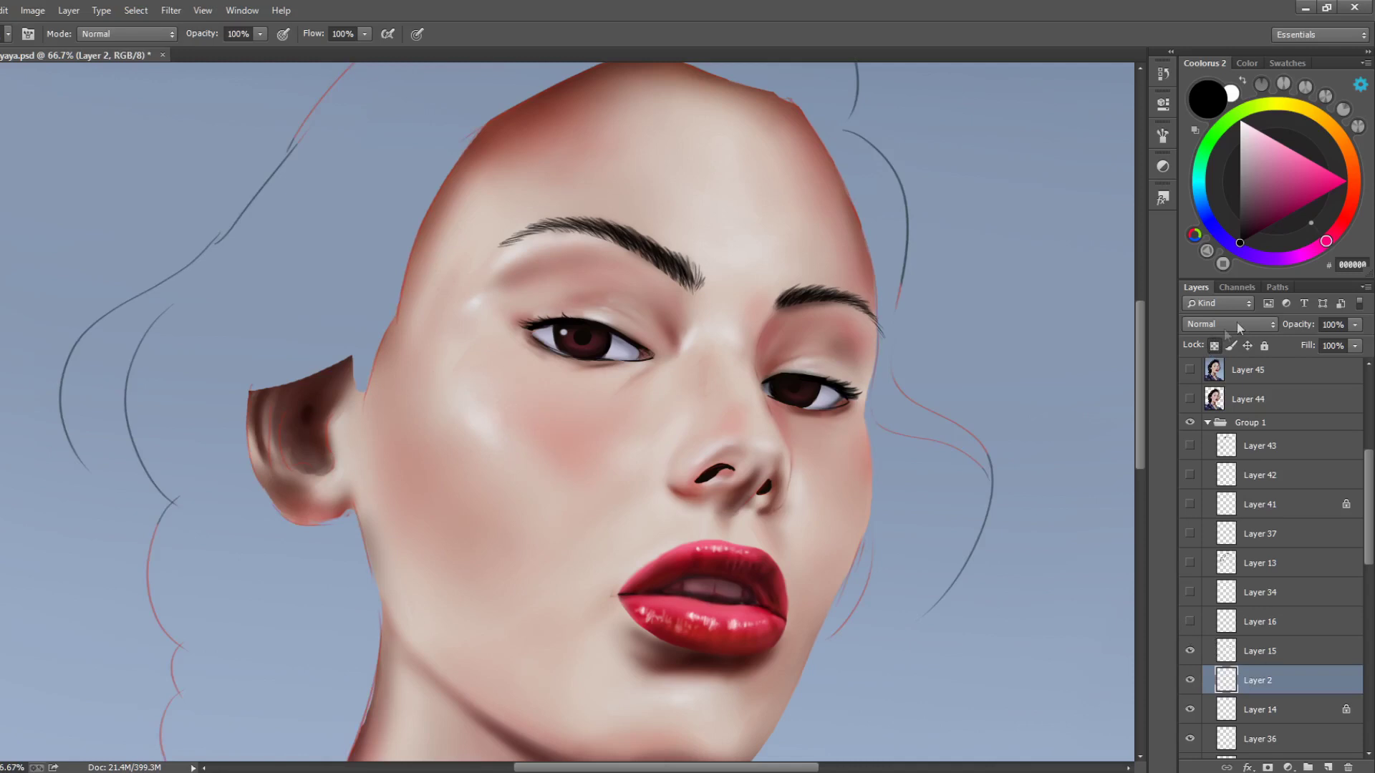
pyautogui.hotkey('shift', 'F5')
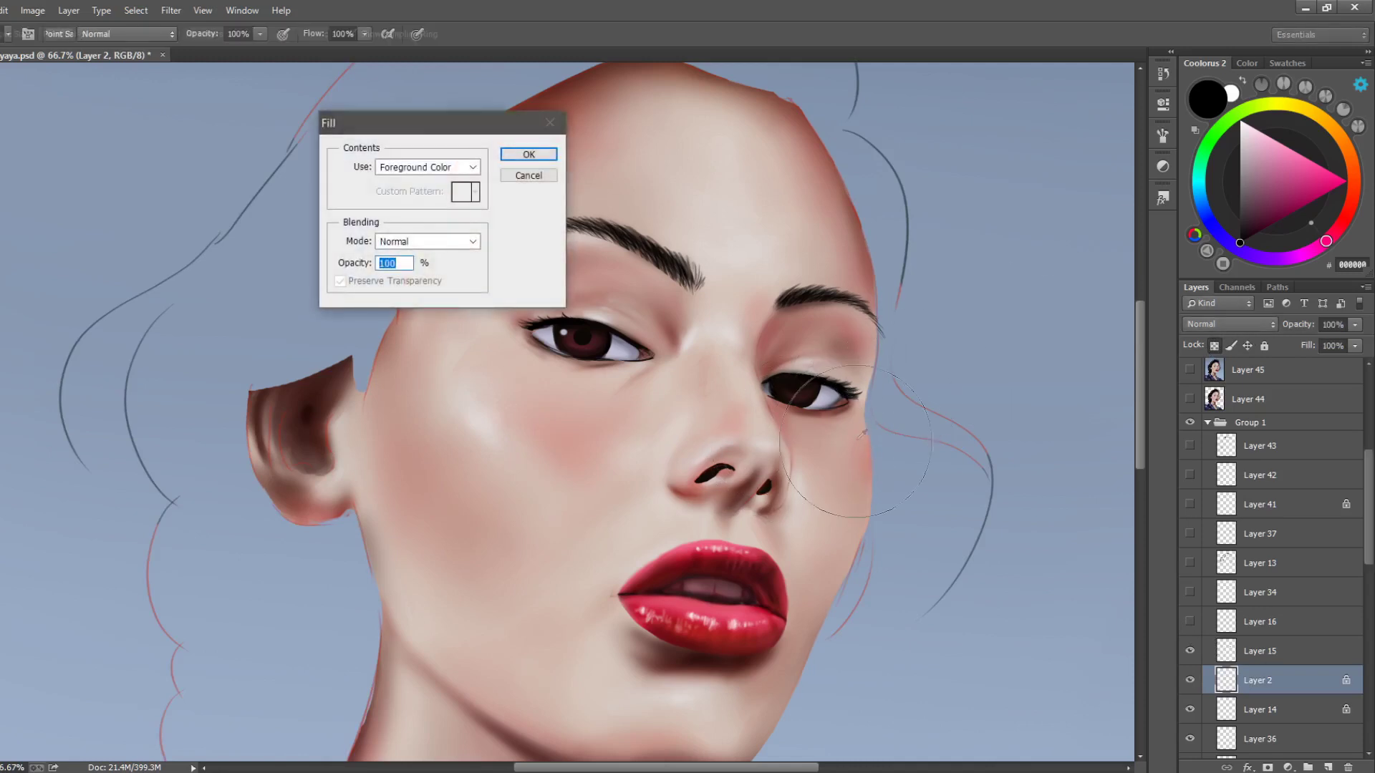
pyautogui.press('Return')
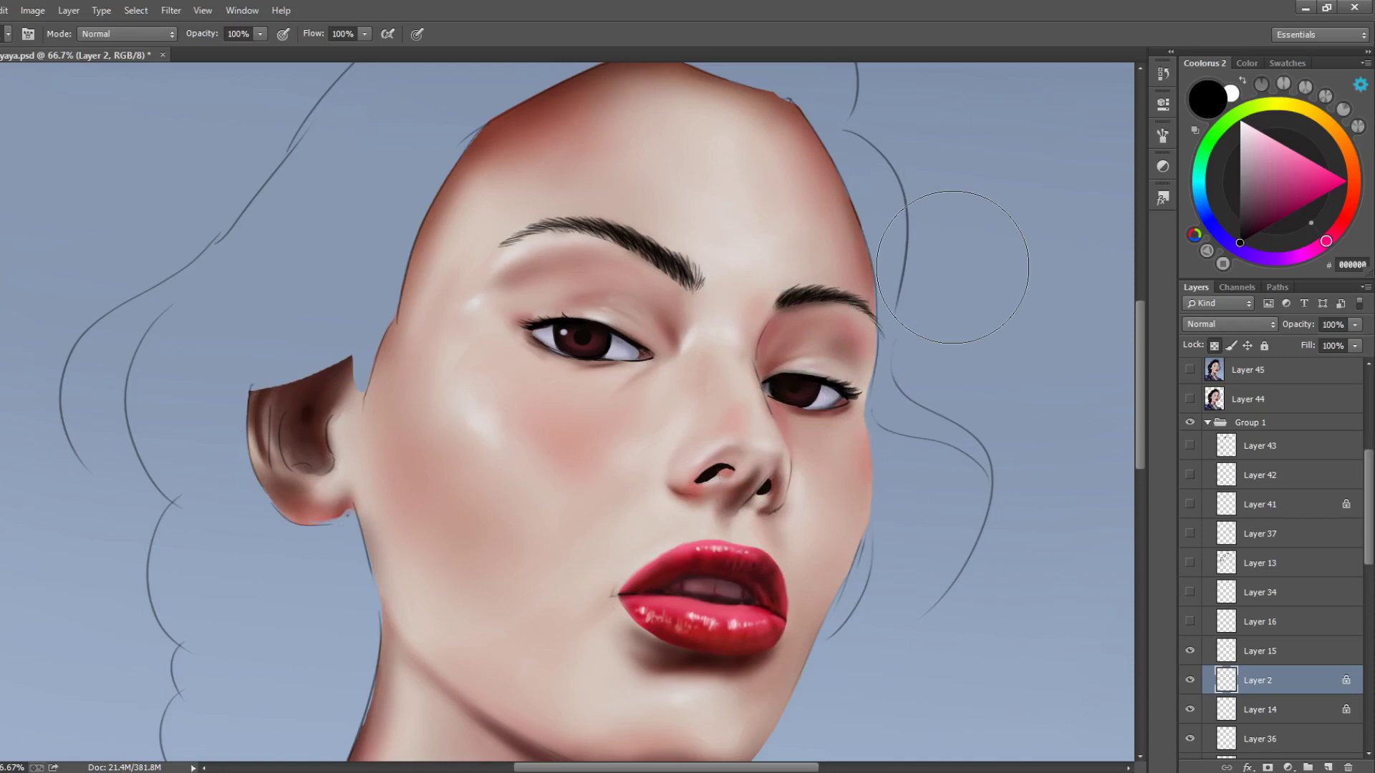
pyautogui.hotkey('ctrl', 'alt', 'z')
pyautogui.hotkey('ctrl', 'alt', 'z')
pyautogui.hotkey('ctrl', 'alt', 'z')
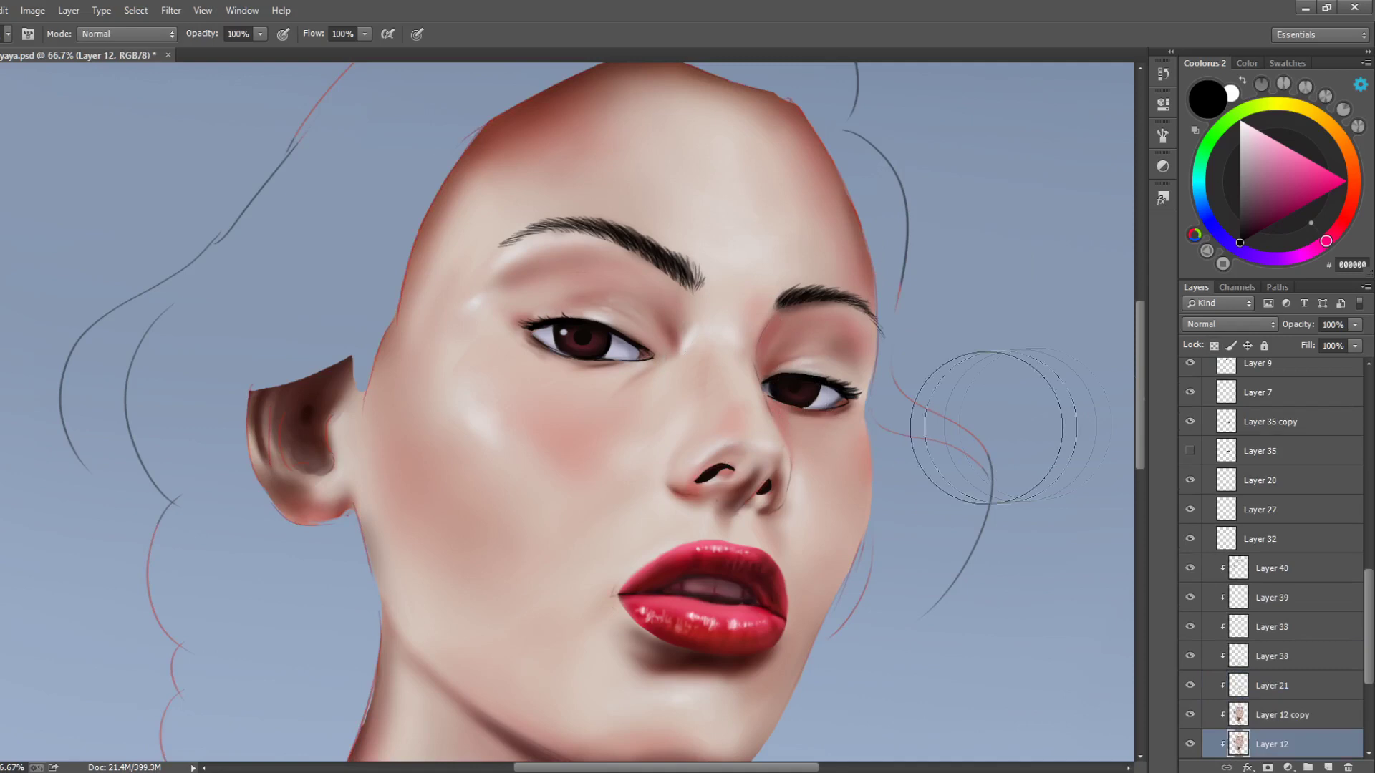
# Make Layer 16 visible after comparing the skin with and without the freckles
pyautogui.moveTo(1367, 589); pyautogui.dragTo(1366, 497)
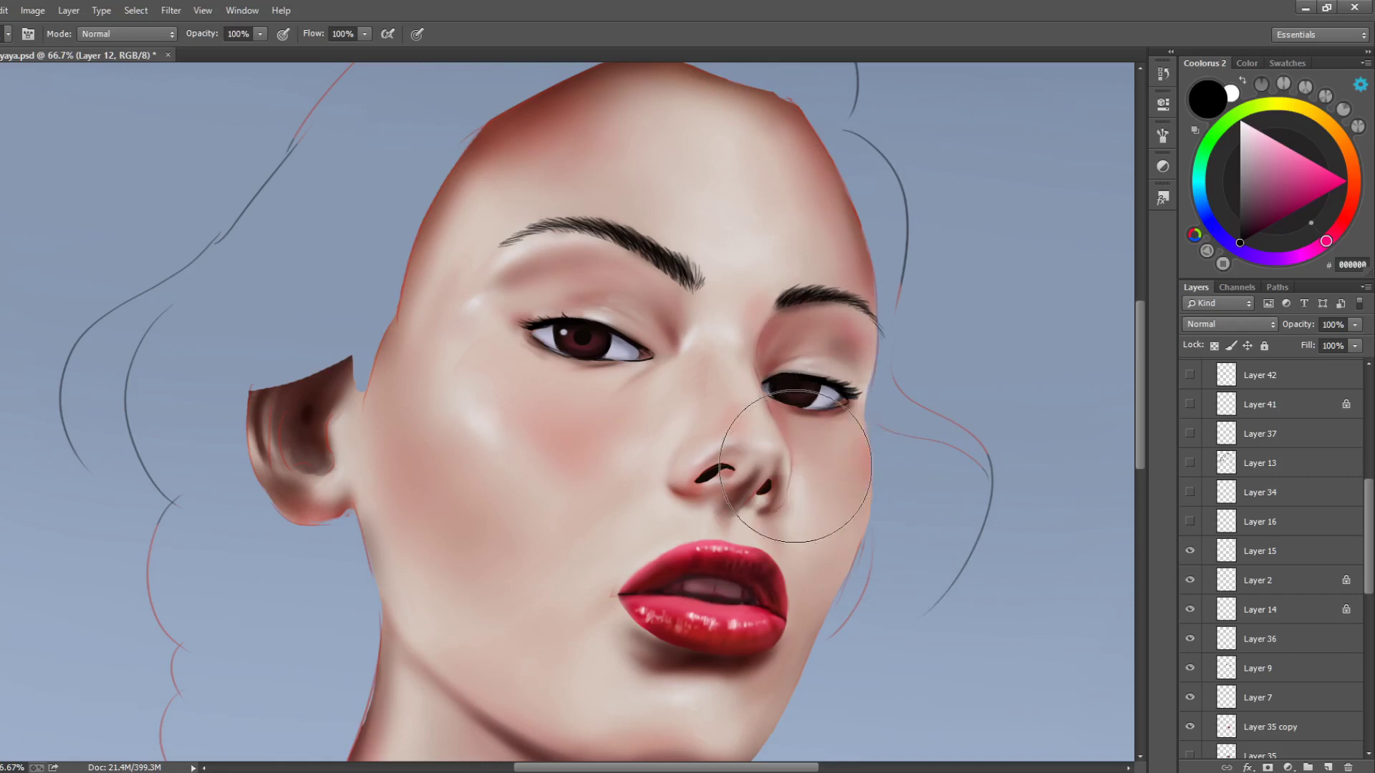
pyautogui.click(1189, 522)
pyautogui.click(1190, 522)
pyautogui.click(1189, 522)
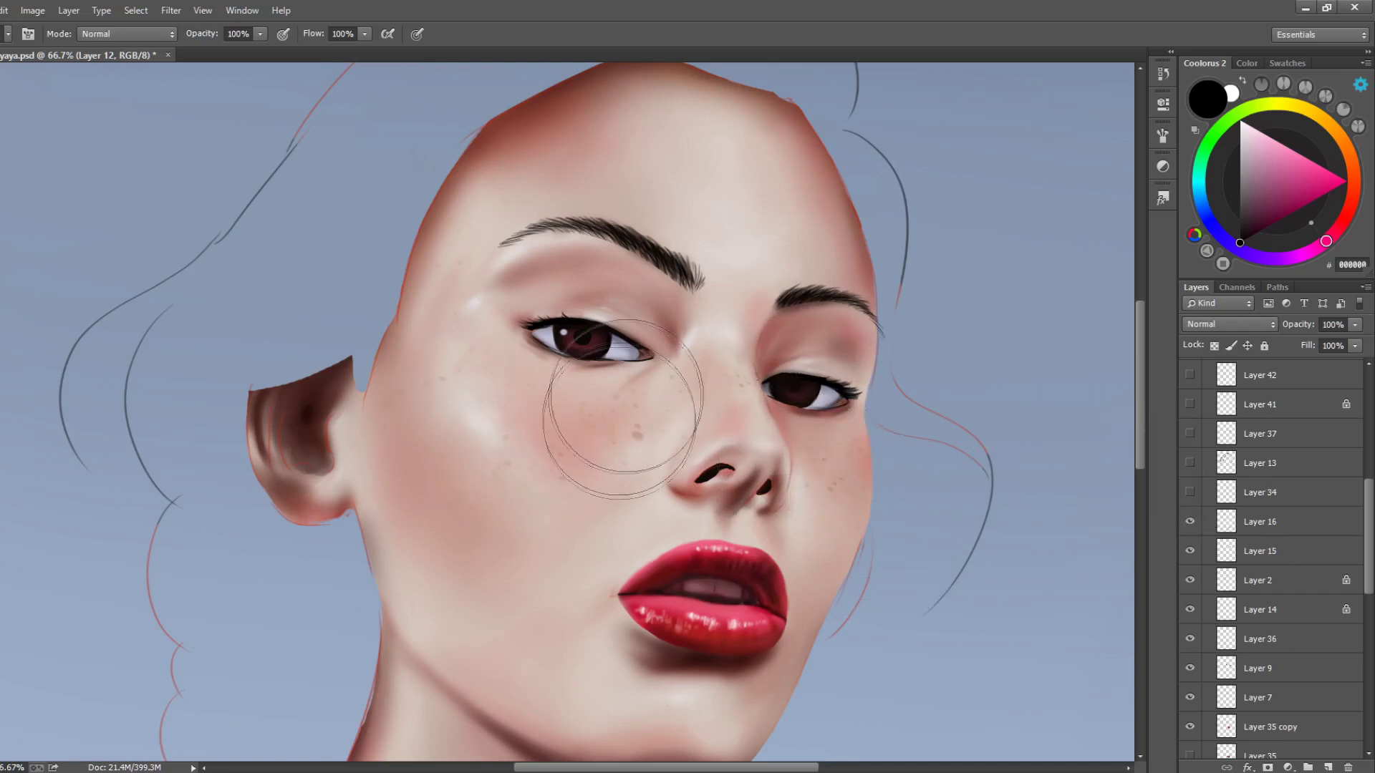
# Choose a speckle brush and set the foreground colour to a bright pink
pyautogui.rightClick(745, 338)
pyautogui.click(901, 466)
pyautogui.moveTo(1231, 208)
pyautogui.mouseDown()
pyautogui.moveTo(1287, 148)
pyautogui.moveTo(1325, 167)
pyautogui.mouseUp()
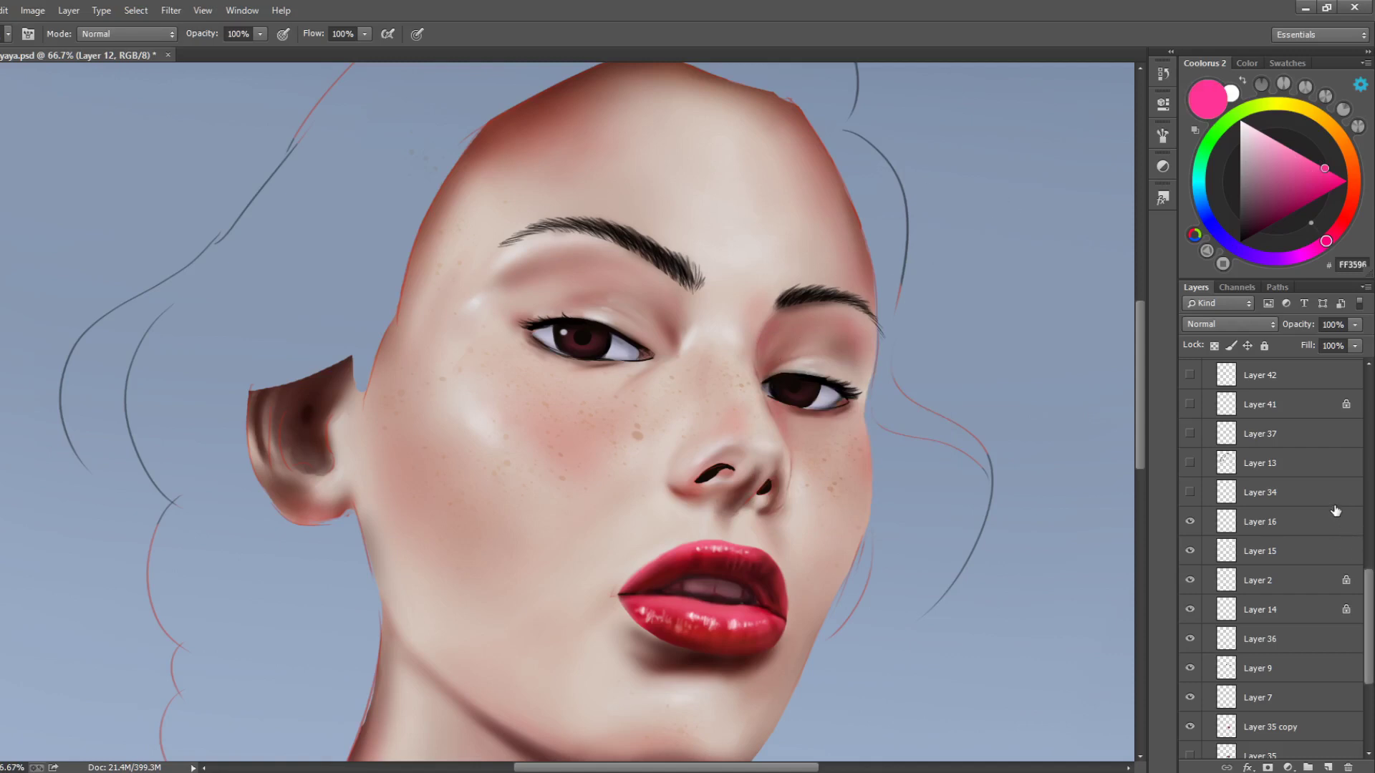
# Select Layer 16 and try a speckle brush stroke from the nose up past the forehead
pyautogui.scroll(4, 1333, 527)
pyautogui.scroll(-4, 1359, 473)
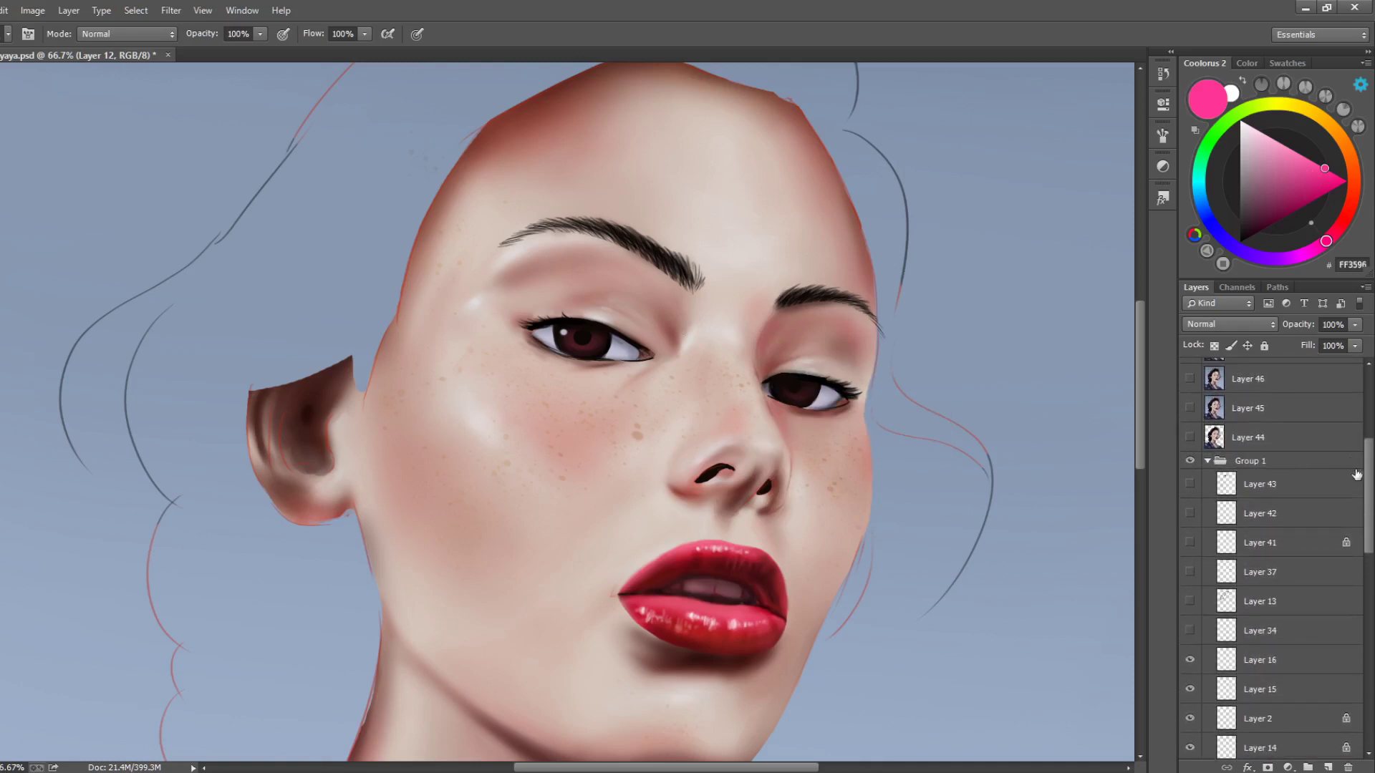
pyautogui.click(1274, 516)
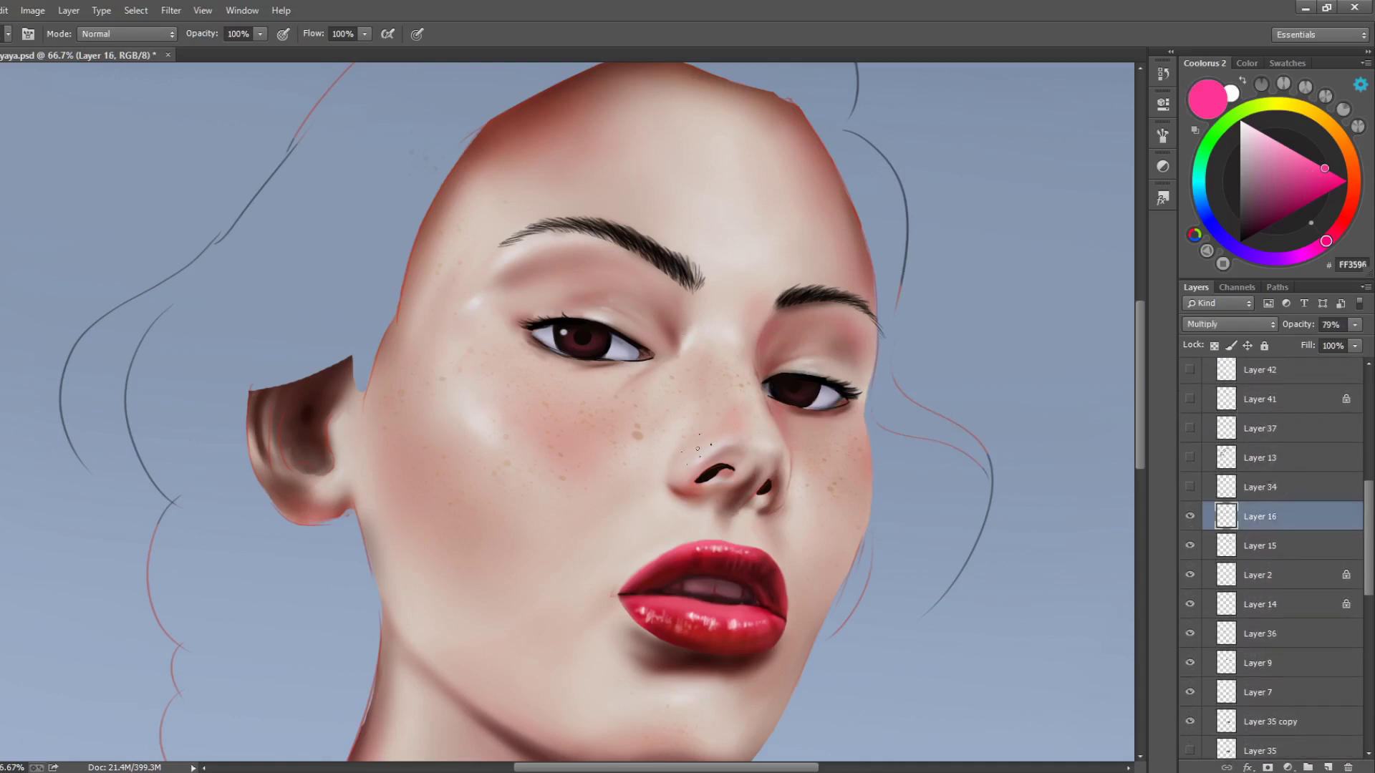
pyautogui.moveTo(727, 389)
pyautogui.mouseDown()
pyautogui.moveTo(673, 444)
pyautogui.moveTo(608, 212)
pyautogui.moveTo(769, 116)
pyautogui.mouseUp()
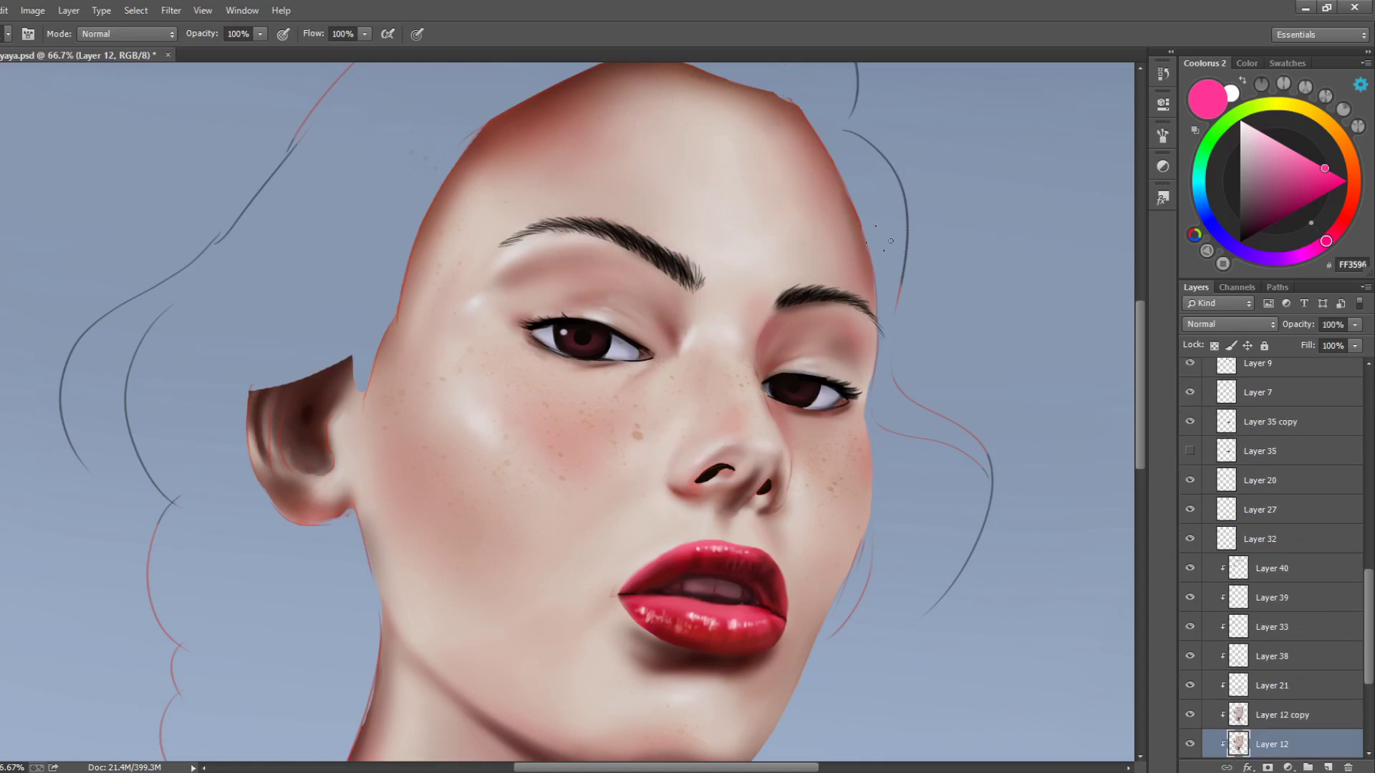
# Reselect Layer 16, try painting pink speckles on the blue background beside the head, and undo them
pyautogui.scroll(5, 1368, 623)
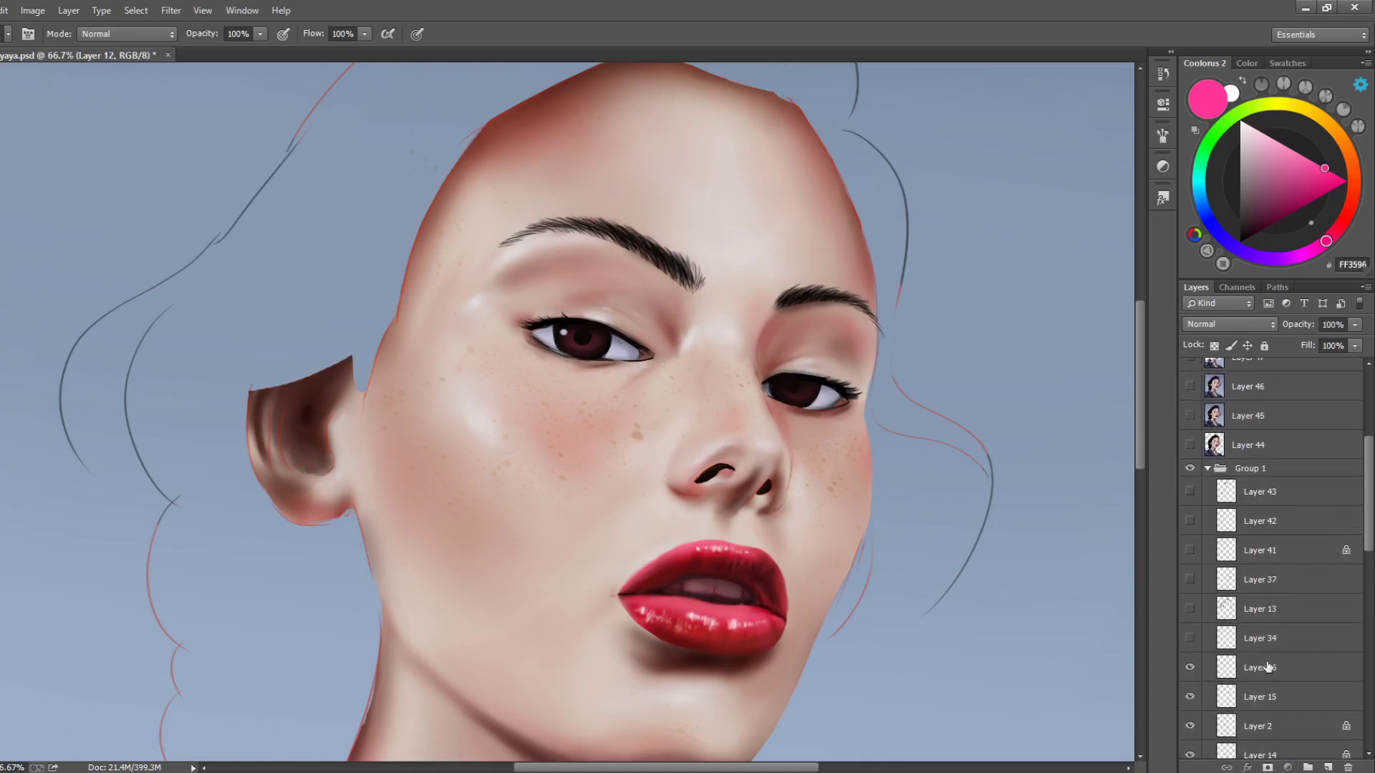
pyautogui.click(1267, 668)
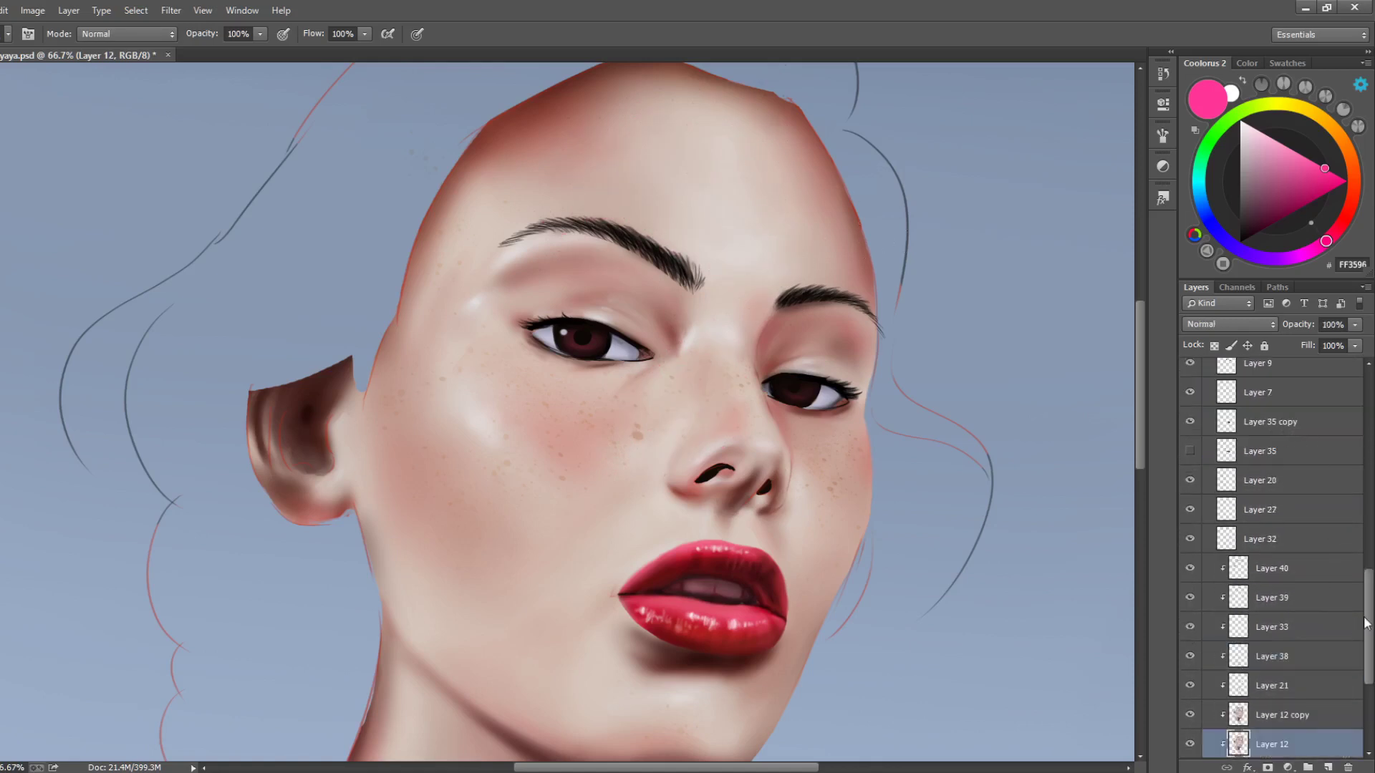
pyautogui.moveTo(1363, 624); pyautogui.dragTo(1367, 505)
pyautogui.click(1285, 600)
pyautogui.moveTo(1060, 221); pyautogui.dragTo(1127, 254)
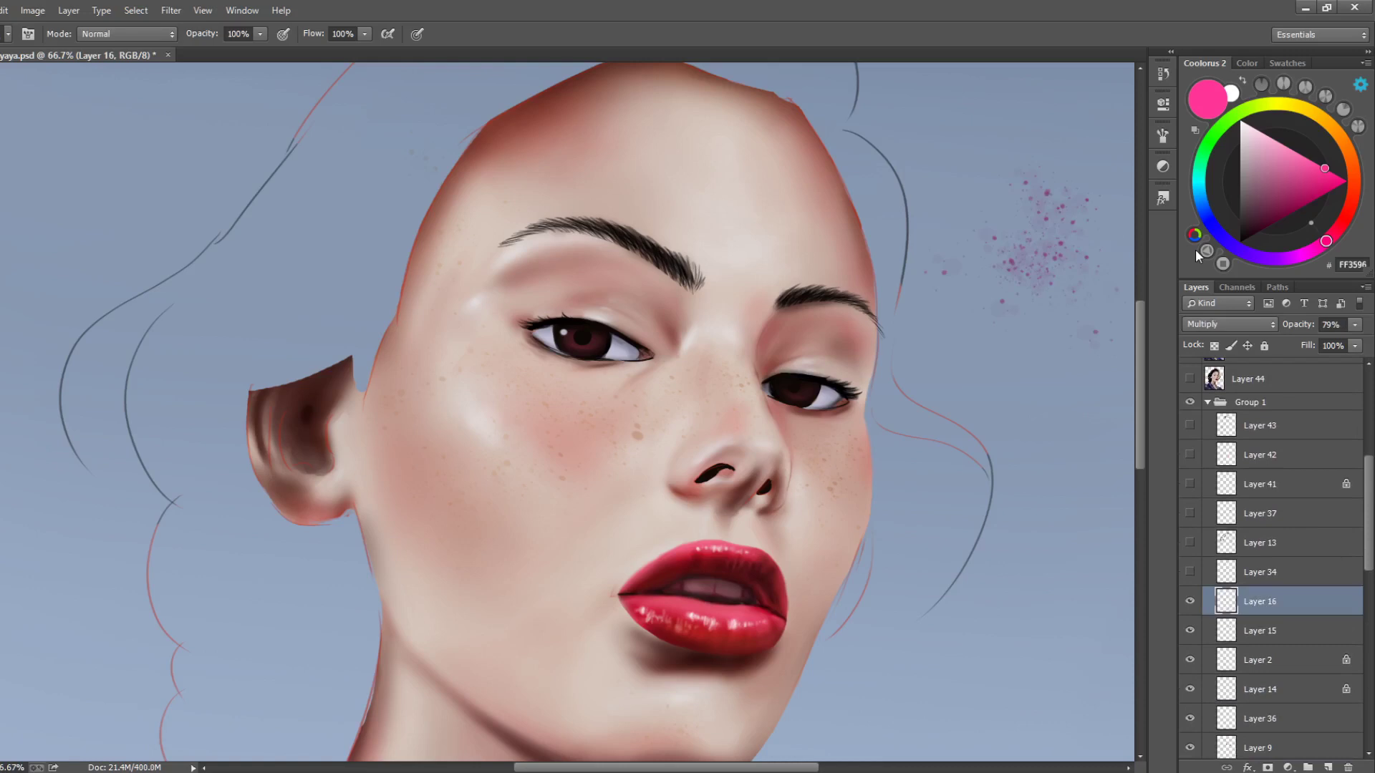
pyautogui.hotkey('ctrl', 'z')
# Select Layer 16 and paint pink speckles across the forehead
pyautogui.scroll(10, 1268, 573)
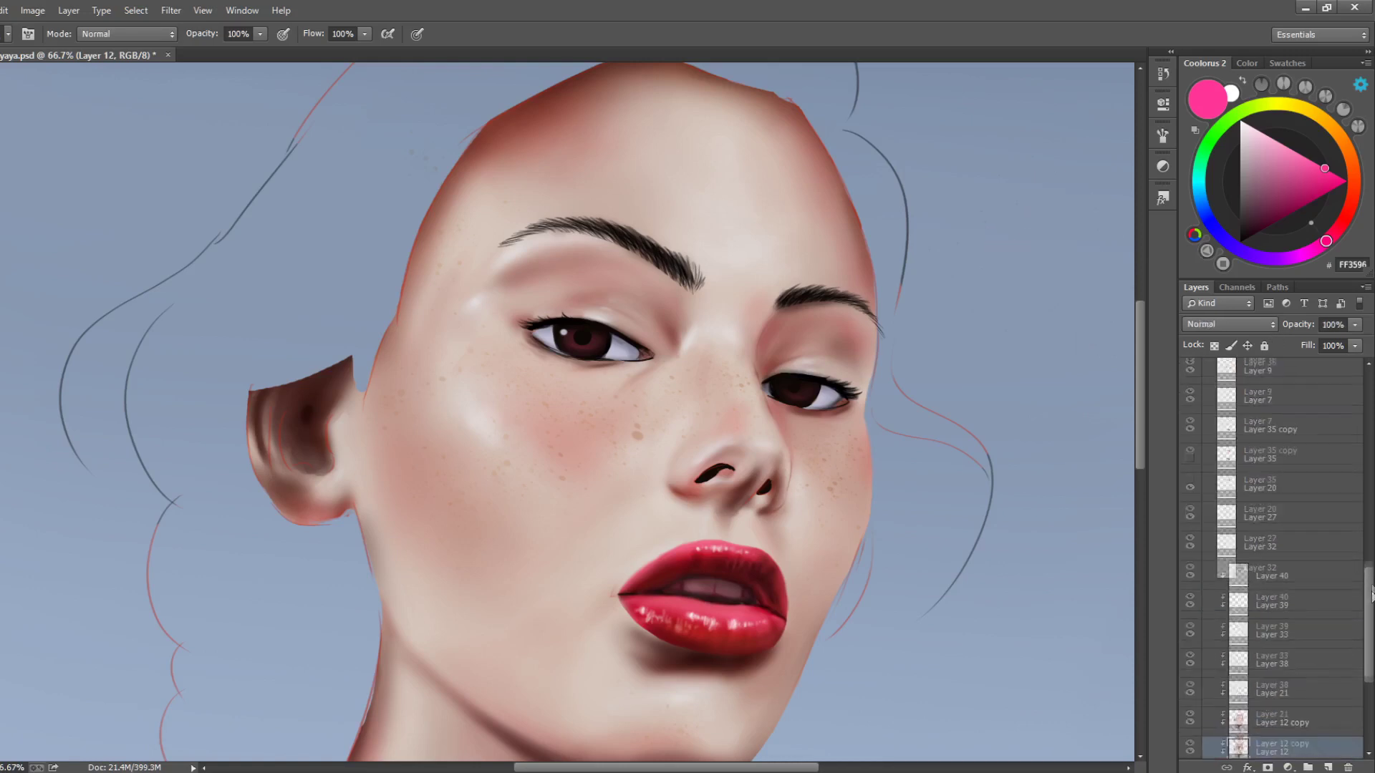
pyautogui.click(1268, 576)
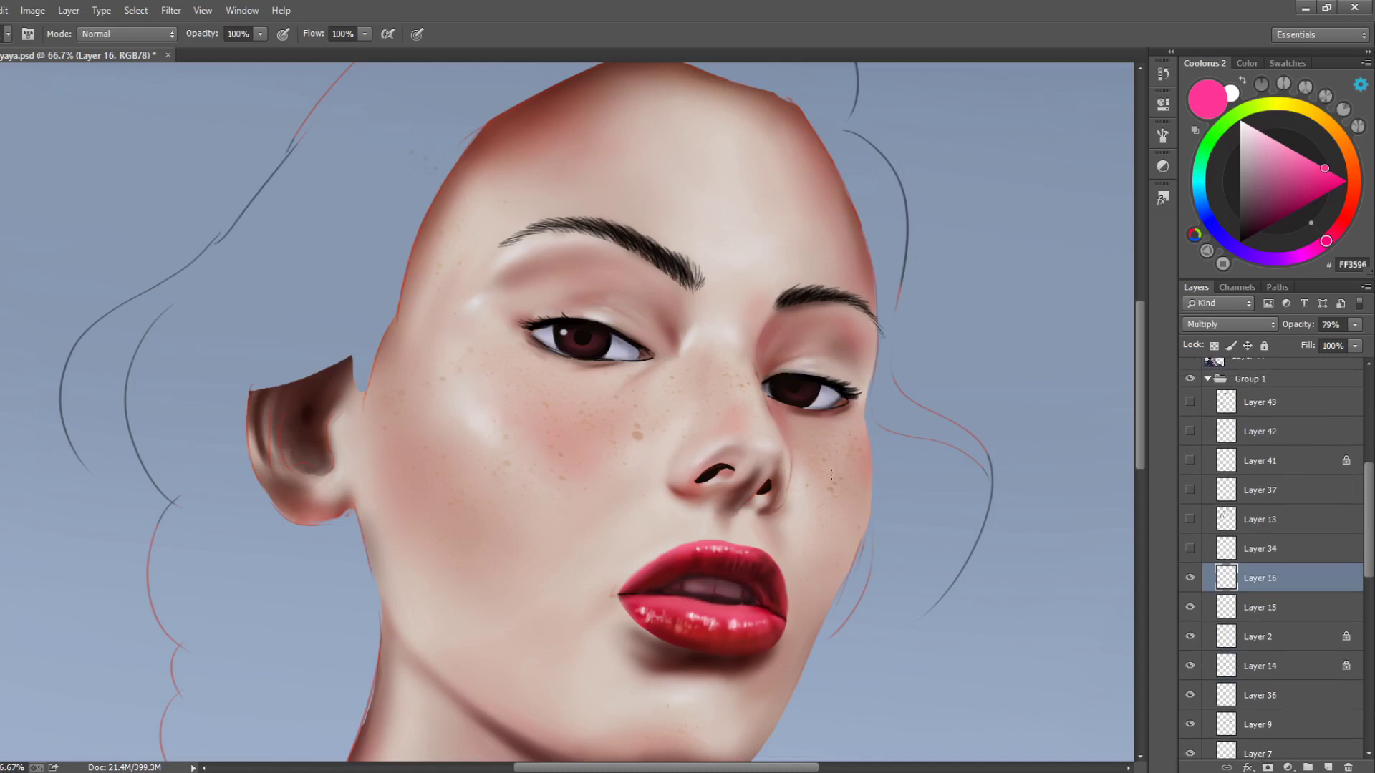
pyautogui.moveTo(714, 204)
pyautogui.mouseDown()
pyautogui.moveTo(745, 219)
pyautogui.moveTo(795, 207)
pyautogui.mouseUp()
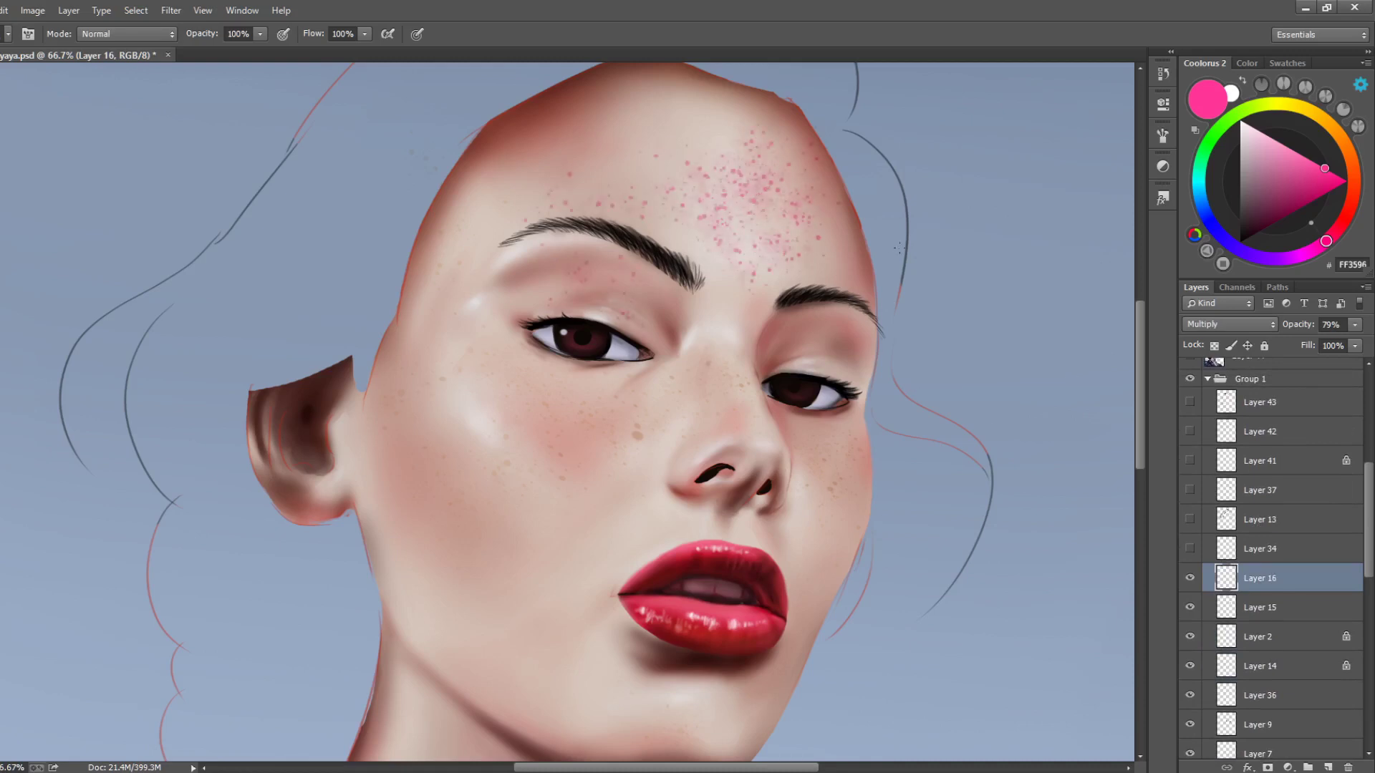
# Undo the pink speckles on the forehead and select Layer 16
pyautogui.hotkey('ctrl', 'z')
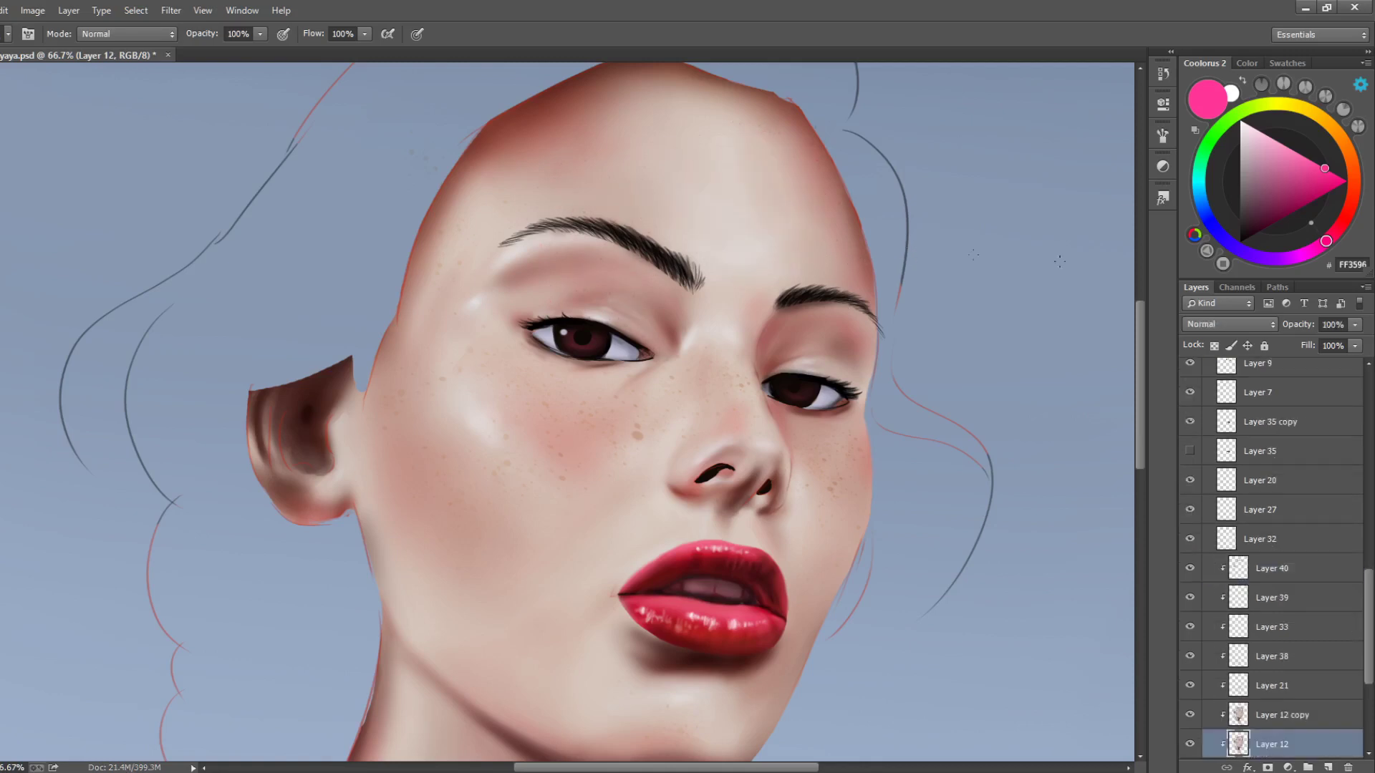
pyautogui.moveTo(1370, 600); pyautogui.dragTo(1373, 494)
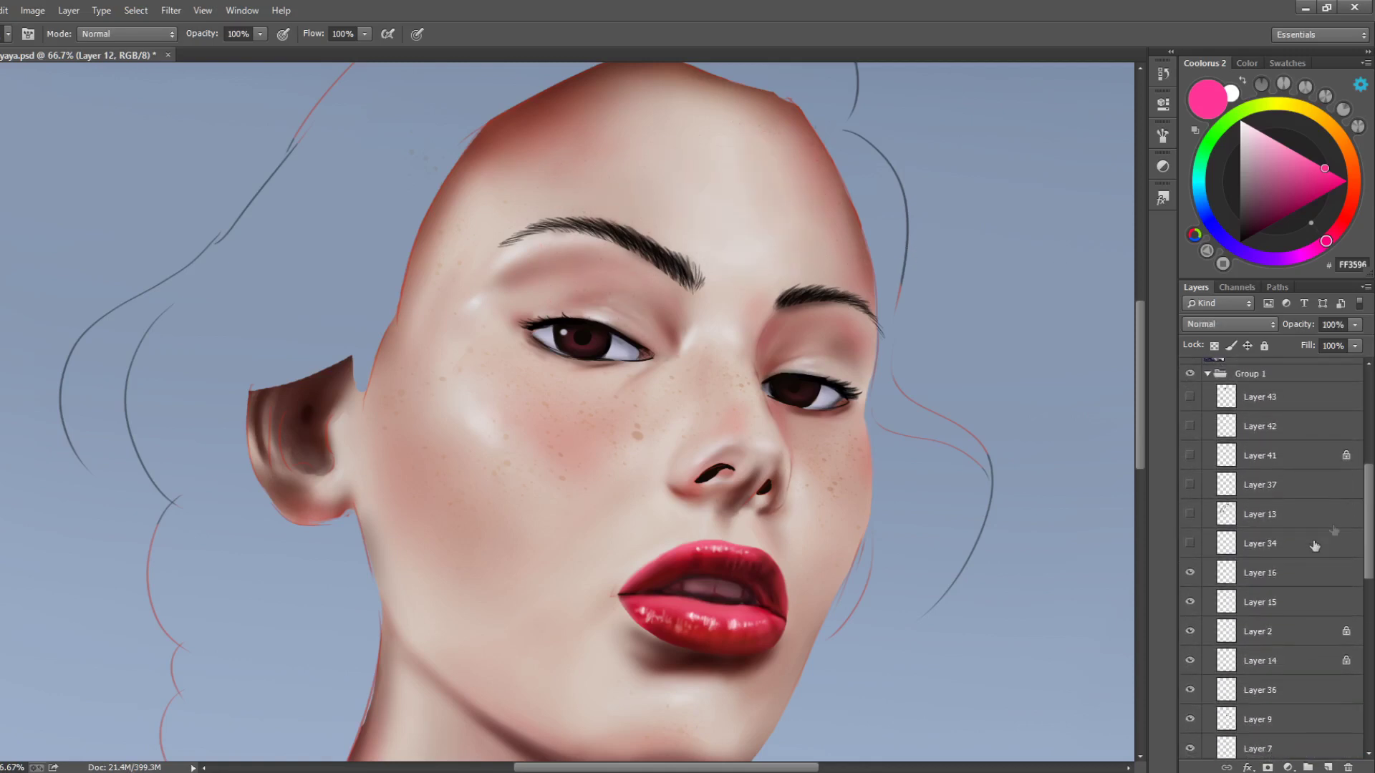
pyautogui.click(1260, 572)
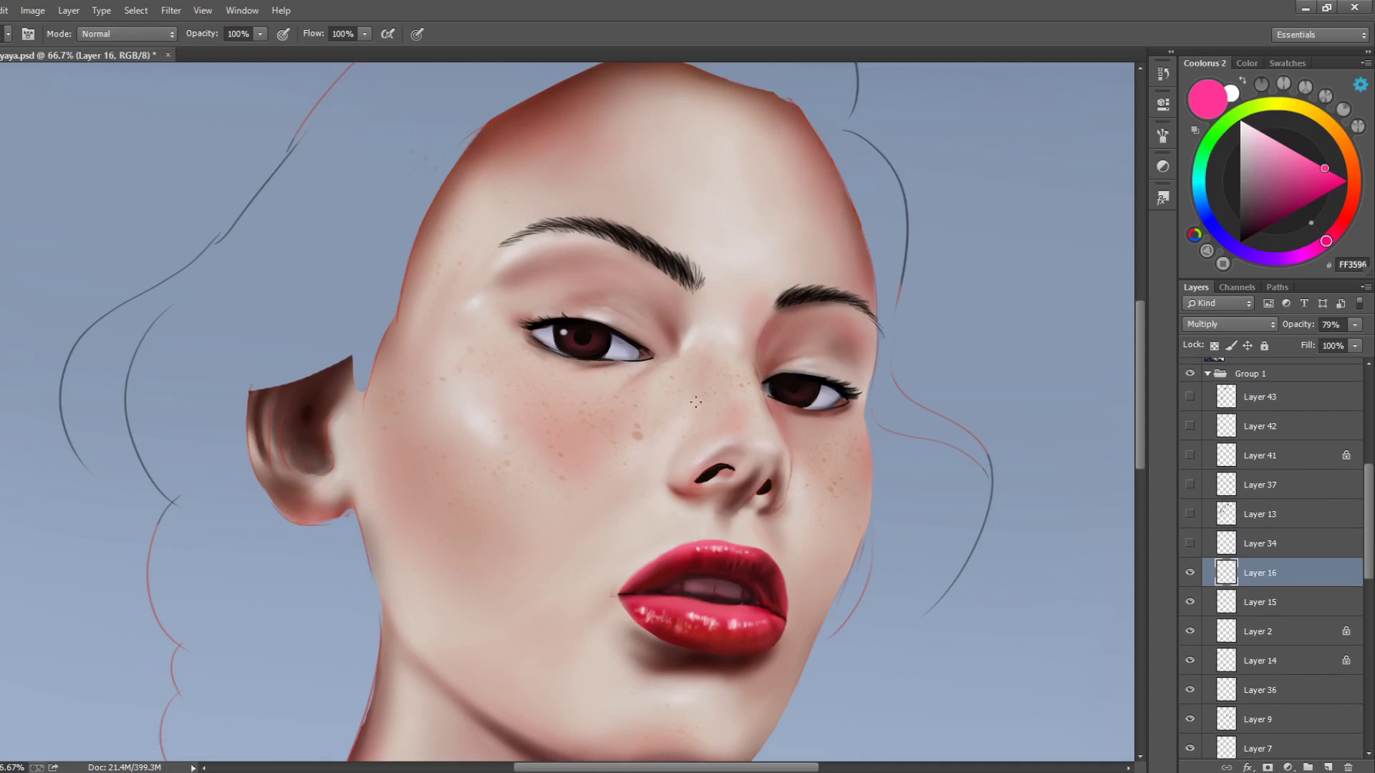
# Add a new layer above Layer 16, paint pink speckles across the cheeks, nose and temple, and undo the last stroke
pyautogui.hotkey('ctrl', 'shift', 'n')
pyautogui.press('Return')
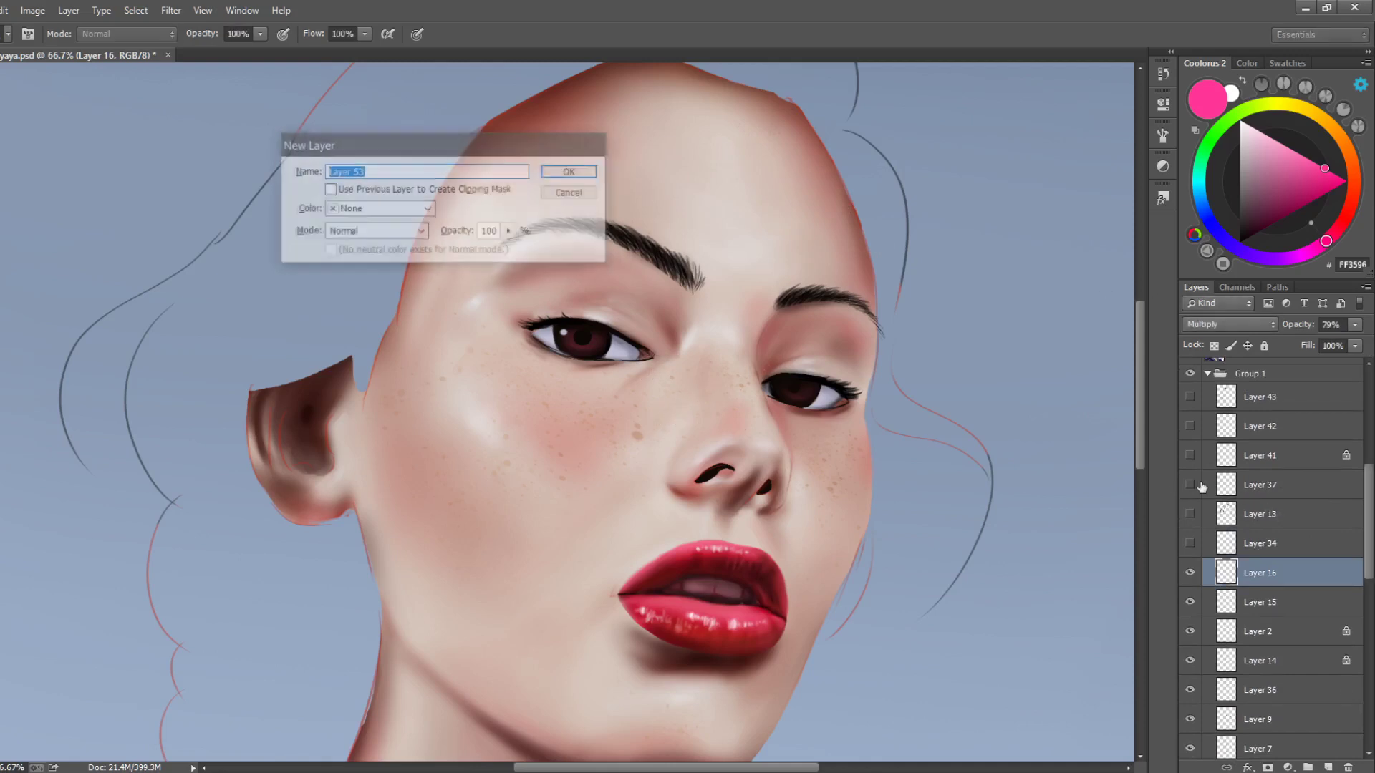
pyautogui.moveTo(529, 422)
pyautogui.mouseDown()
pyautogui.moveTo(522, 502)
pyautogui.moveTo(681, 416)
pyautogui.moveTo(730, 580)
pyautogui.moveTo(752, 458)
pyautogui.moveTo(834, 537)
pyautogui.moveTo(616, 487)
pyautogui.mouseUp()
pyautogui.moveTo(428, 497); pyautogui.dragTo(391, 530)
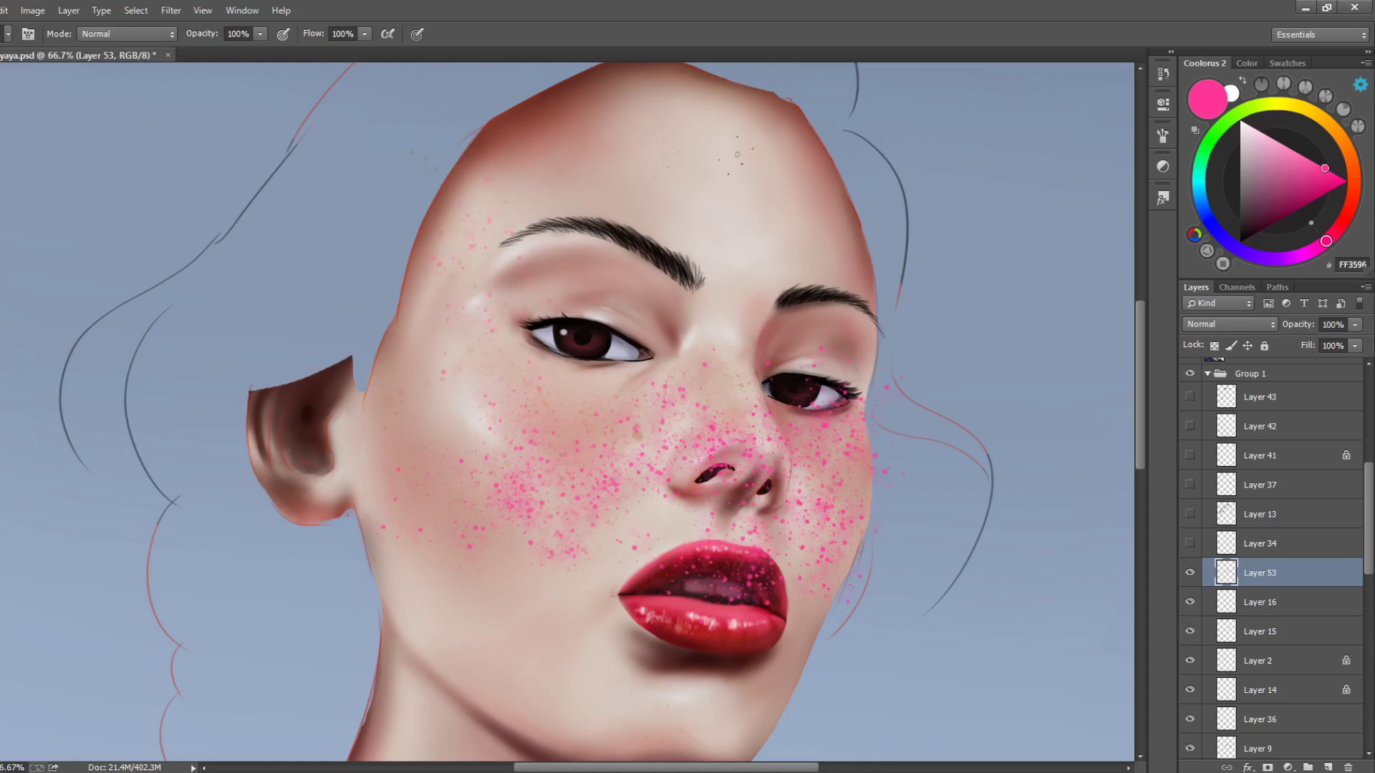
pyautogui.hotkey('ctrl', 'z')
# Try skewing and distorting the pink speckles with Free Transform to follow the face, and cancel the transformation
pyautogui.hotkey('ctrl', 't')
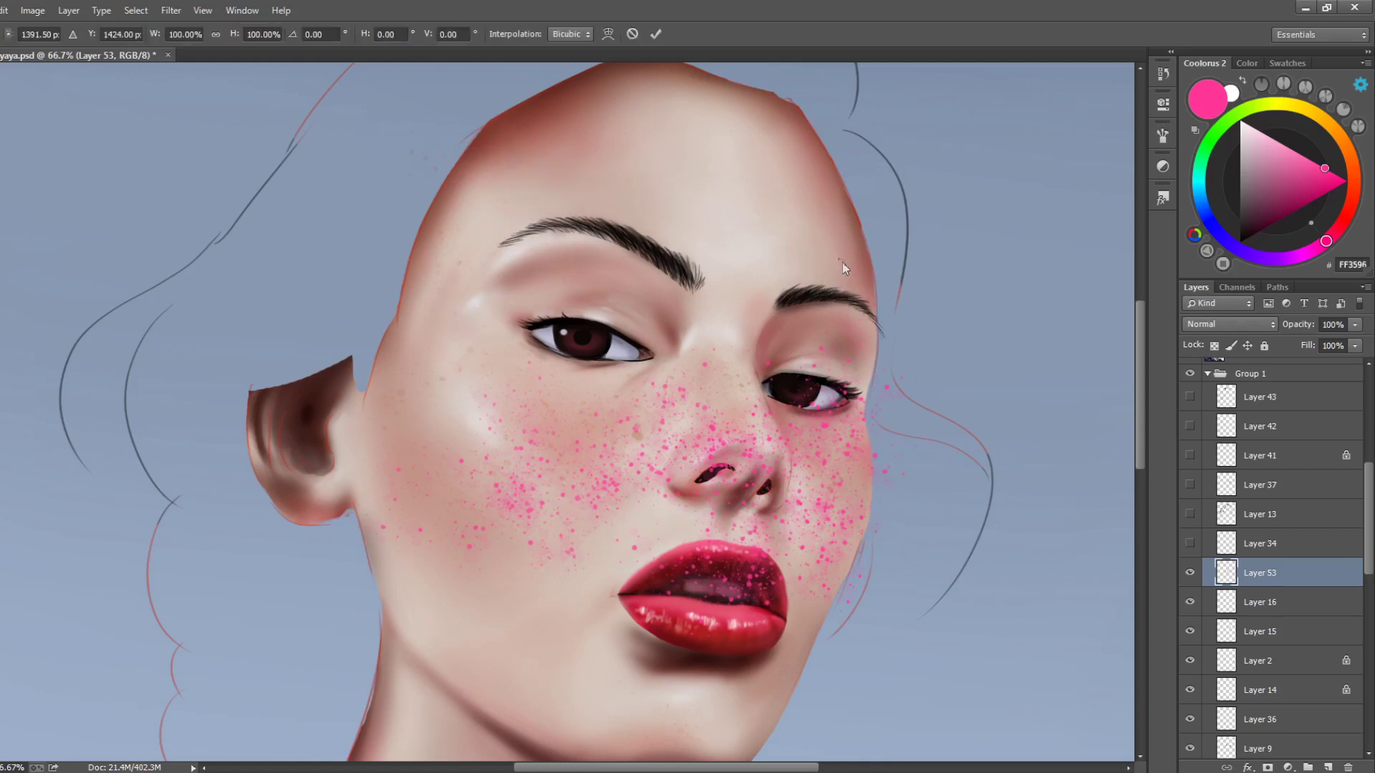
pyautogui.moveTo(644, 642); pyautogui.dragTo(717, 636)
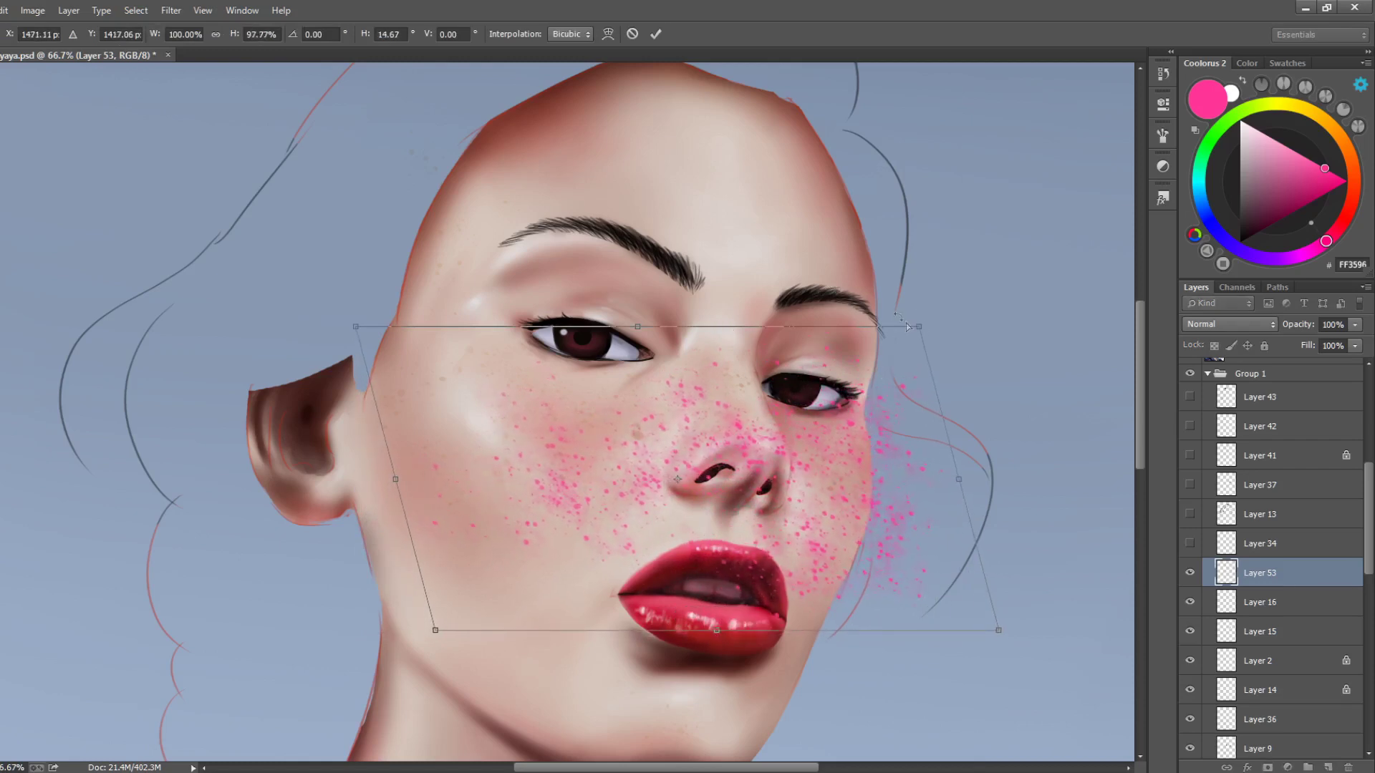
pyautogui.moveTo(917, 330); pyautogui.dragTo(894, 361)
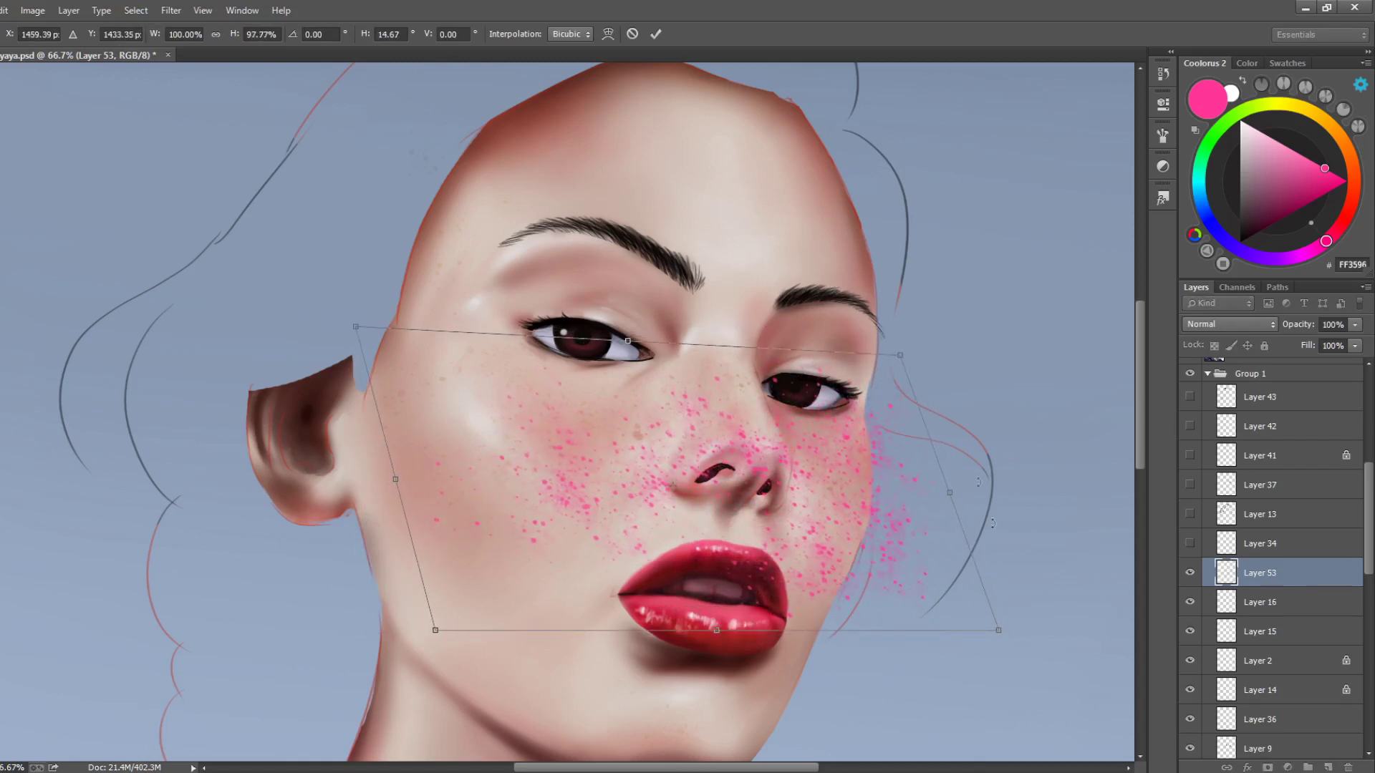
pyautogui.moveTo(990, 626); pyautogui.dragTo(979, 629)
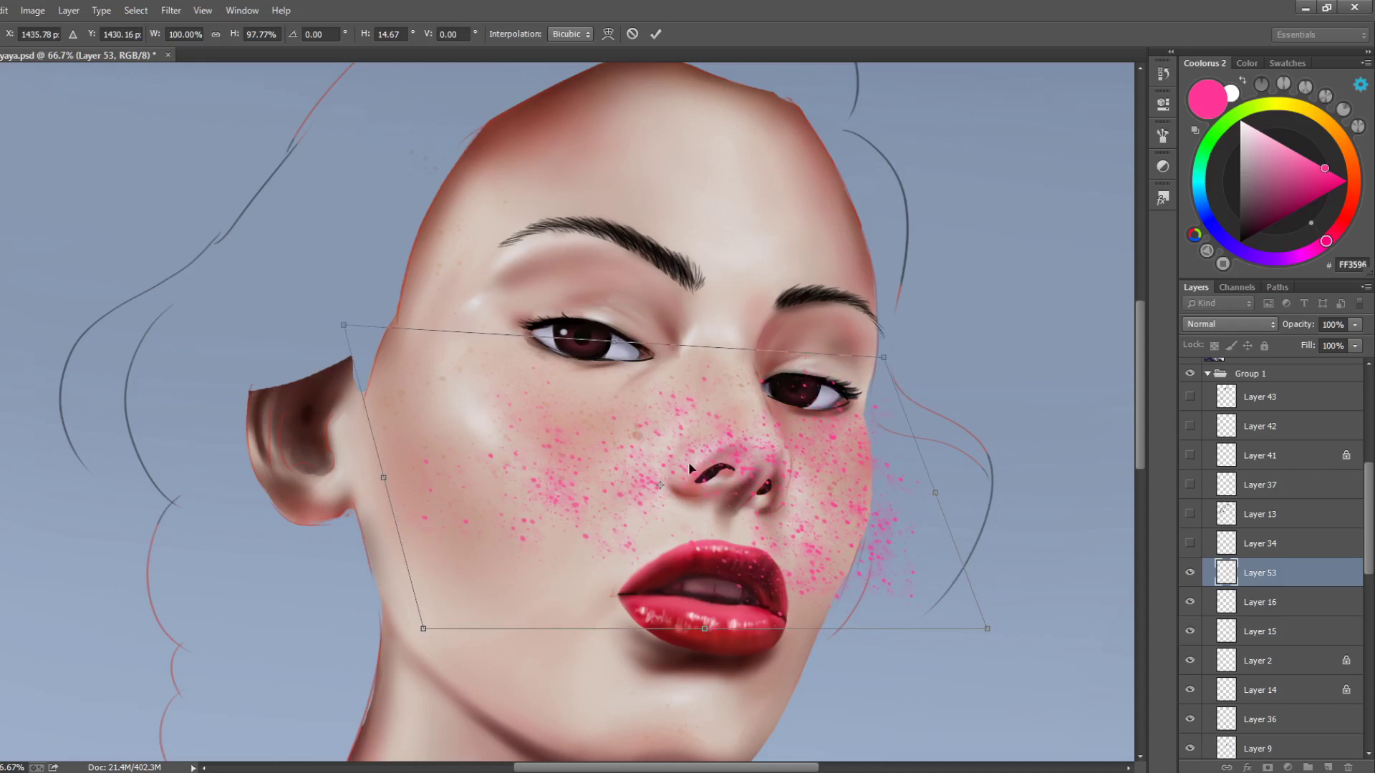
pyautogui.click(632, 33)
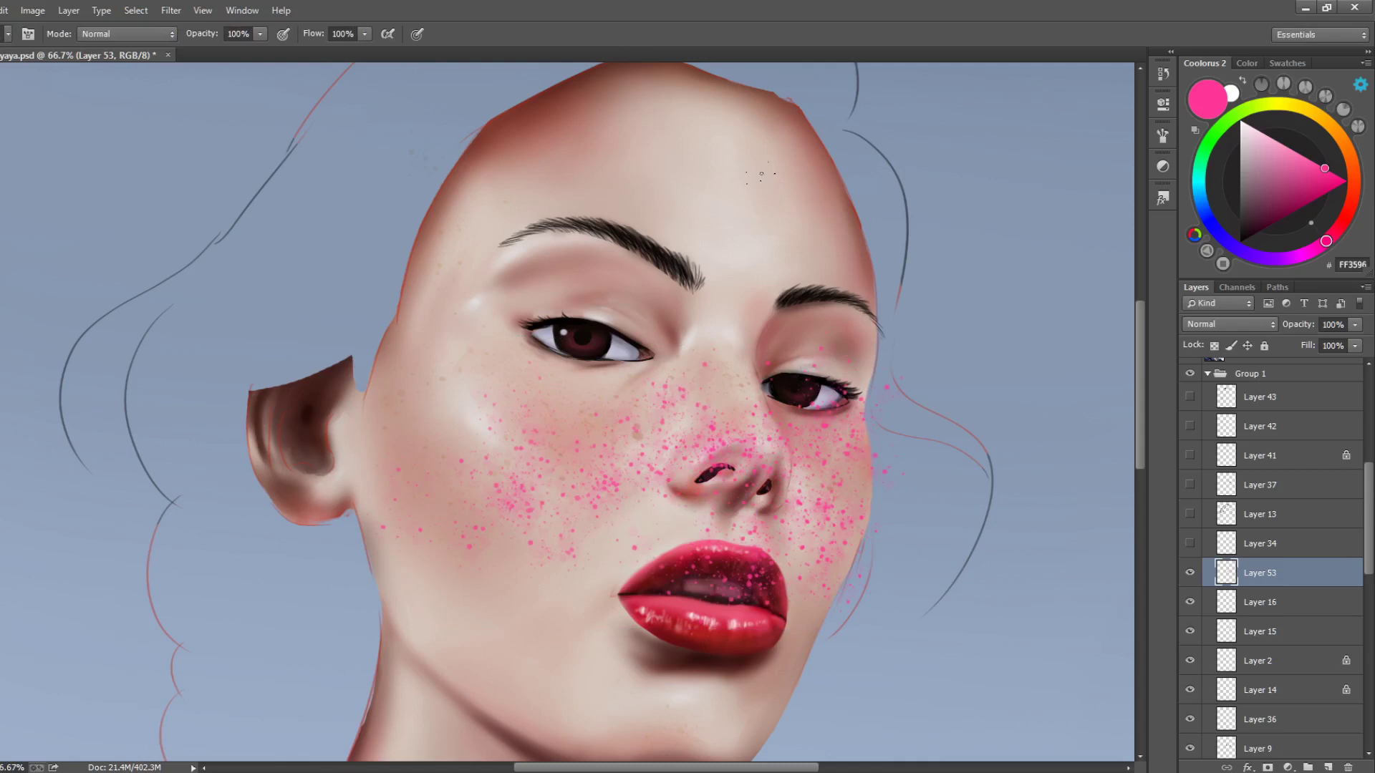
# Replace the speckles with a light scatter across the nose at 52% layer opacity, and delete that speckle layer
pyautogui.hotkey('ctrl', 'z')
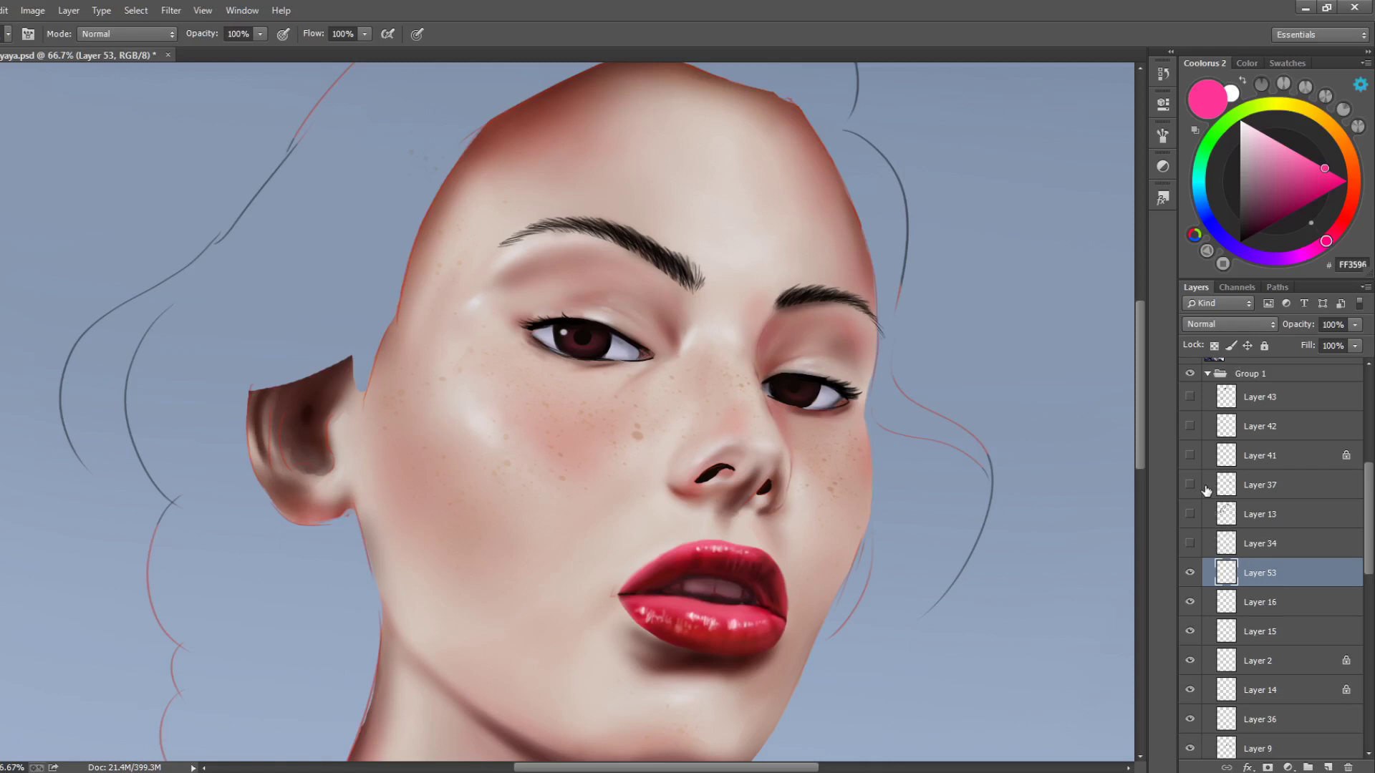
pyautogui.moveTo(609, 446)
pyautogui.mouseDown()
pyautogui.moveTo(723, 388)
pyautogui.moveTo(845, 438)
pyautogui.mouseUp()
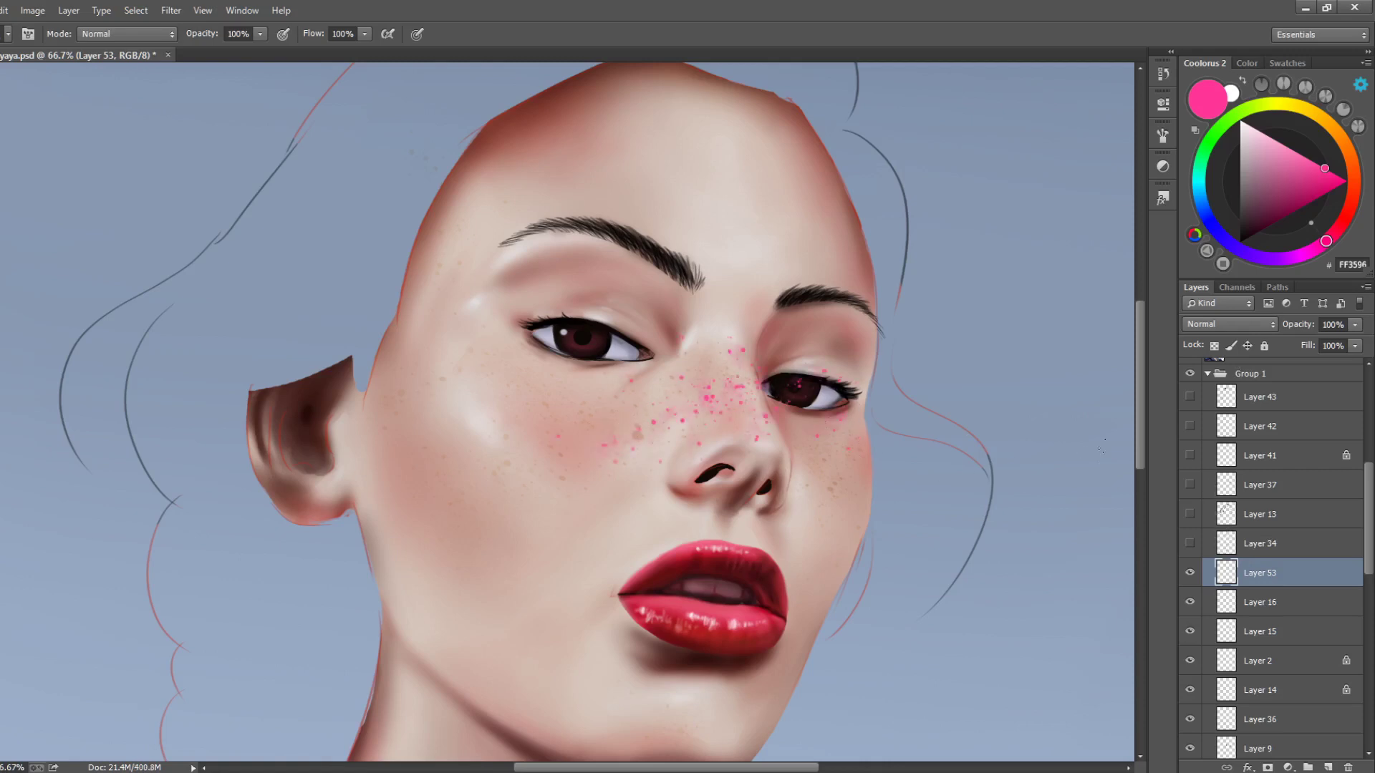
pyautogui.moveTo(1300, 328); pyautogui.dragTo(1293, 327)
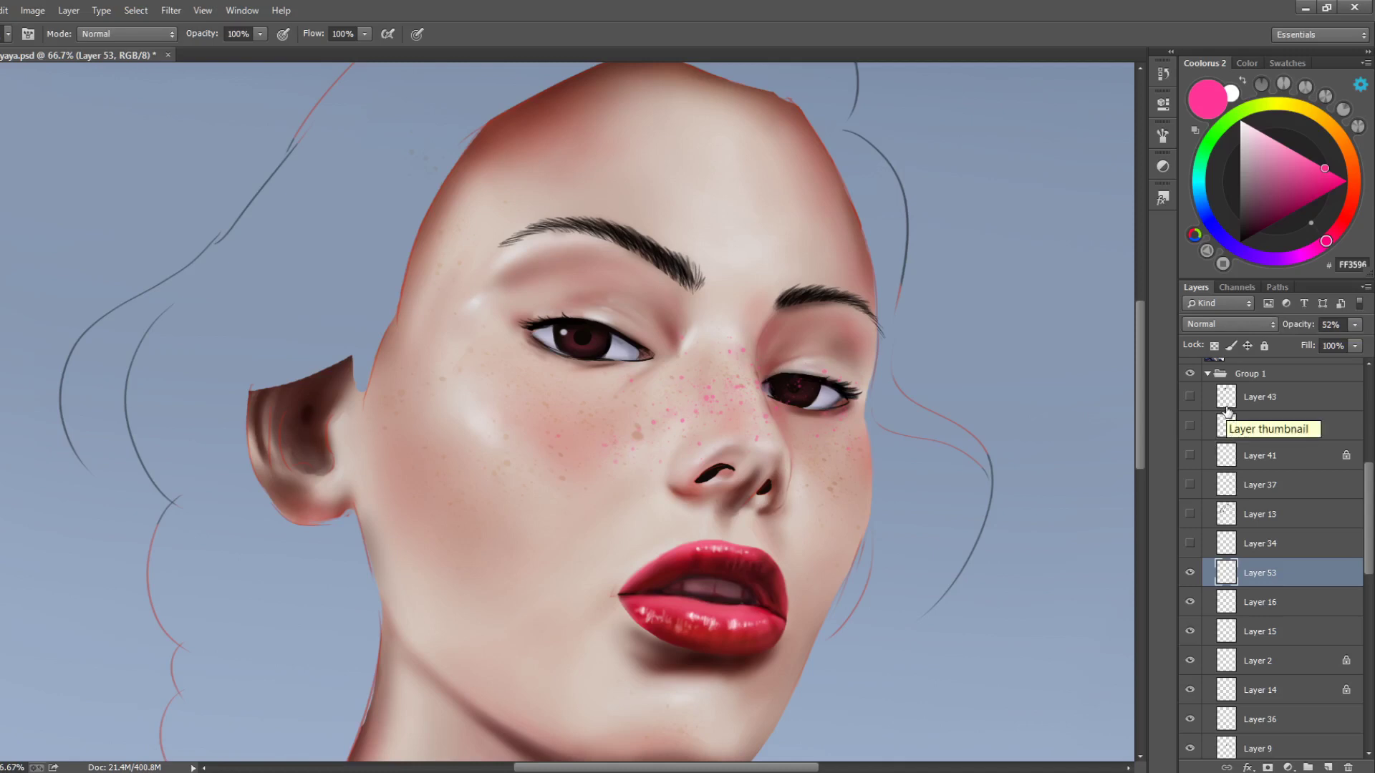
pyautogui.press('Delete')
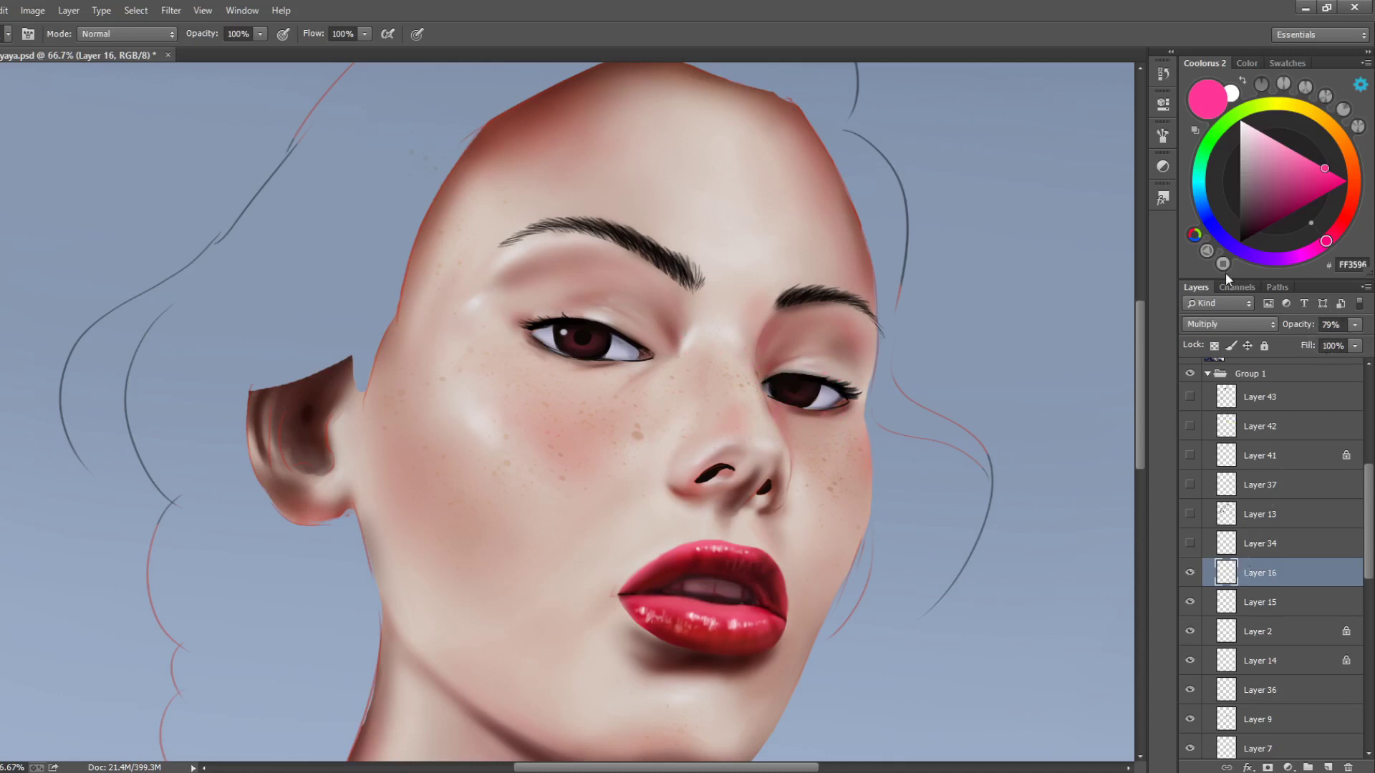
# Turn on the visibility of Layer 34 and select that layer
pyautogui.click(1192, 544)
pyautogui.click(1190, 544)
pyautogui.click(1200, 544)
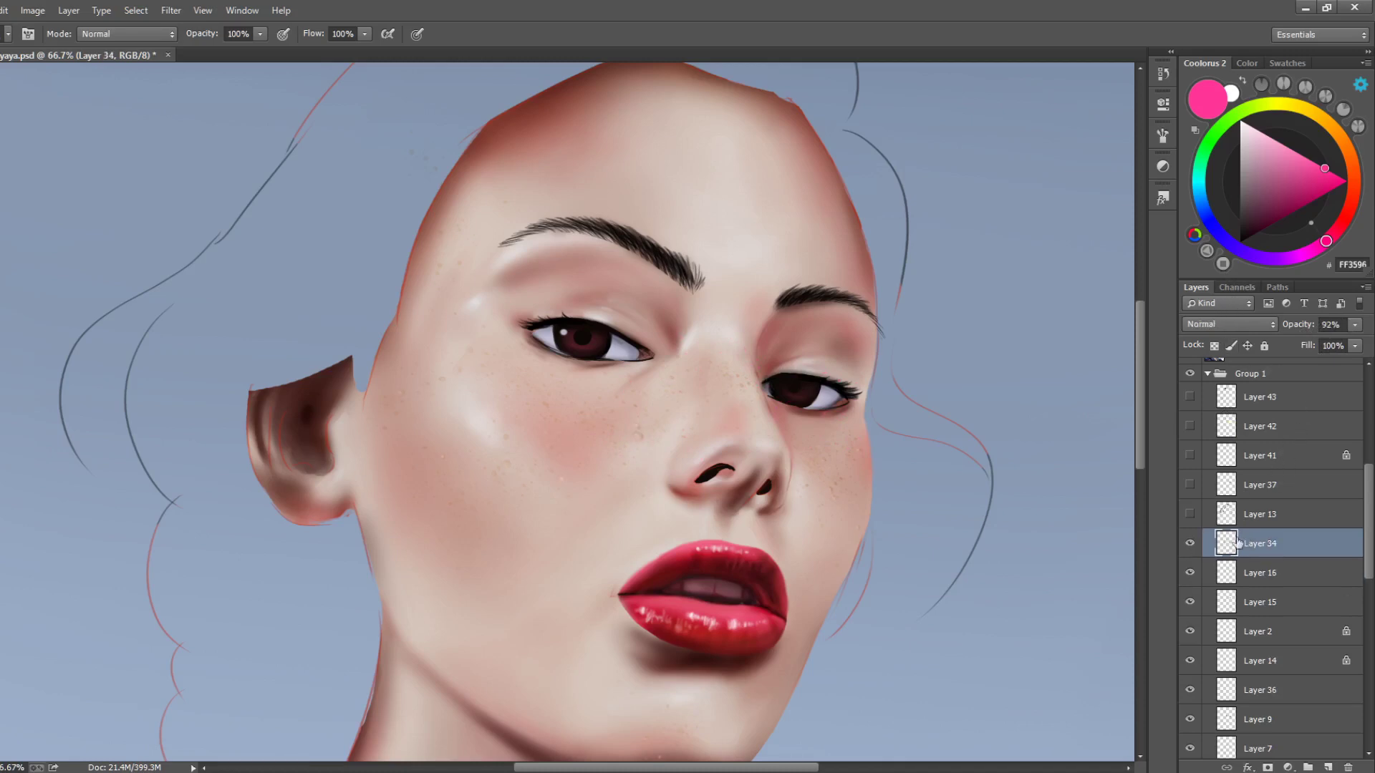
pyautogui.click(1191, 544)
# Compare the freckles with Layer 34 hidden and shown, examining the skin up close and in the whole portrait
pyautogui.hotkey('ctrl', '+')
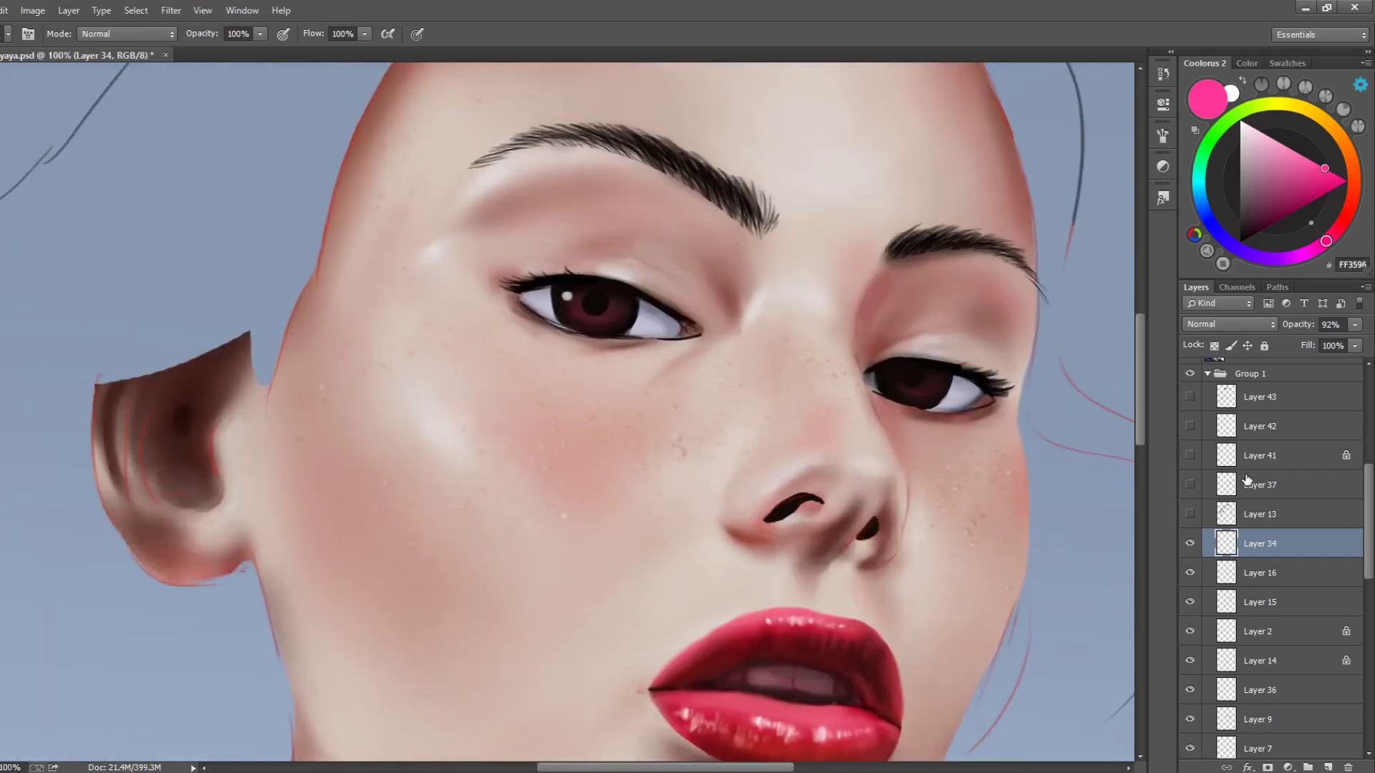
pyautogui.moveTo(604, 434); pyautogui.dragTo(620, 471)
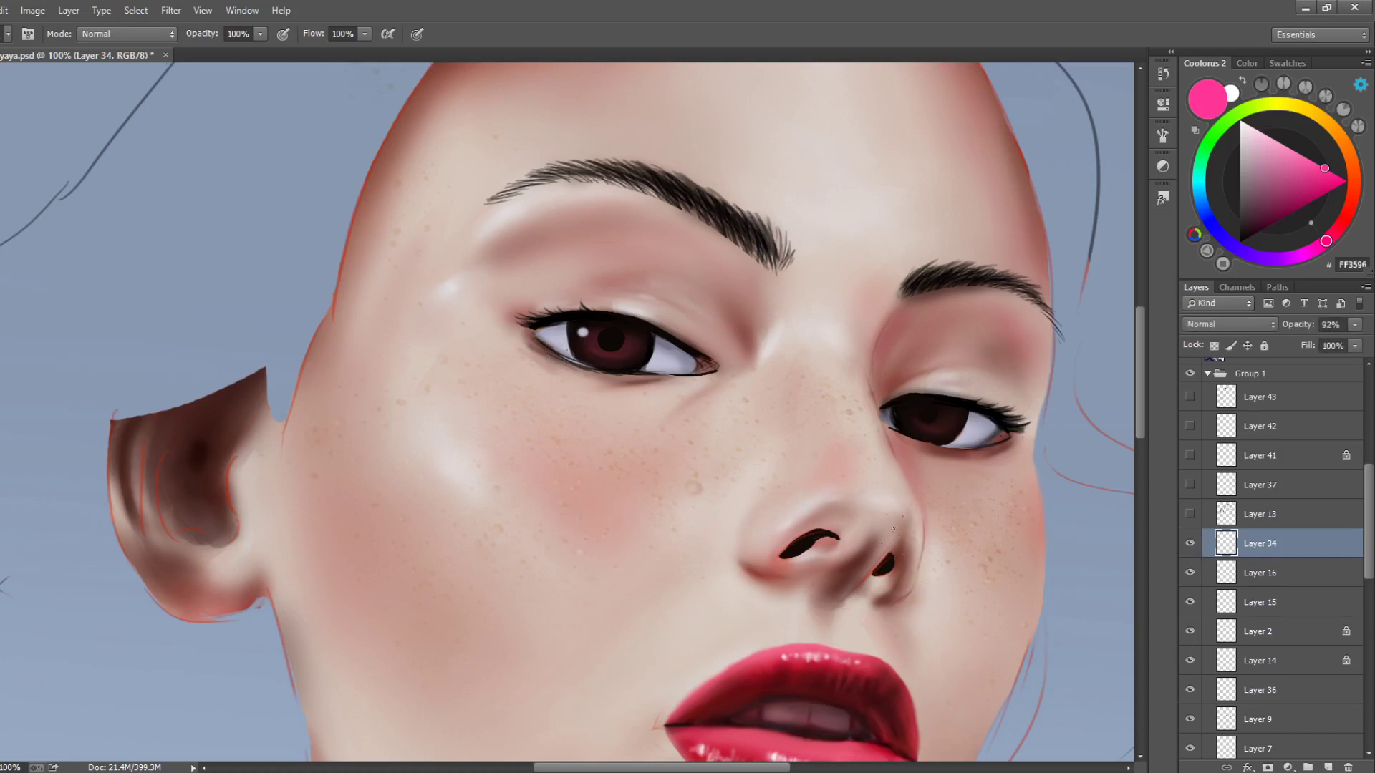
pyautogui.click(1190, 544)
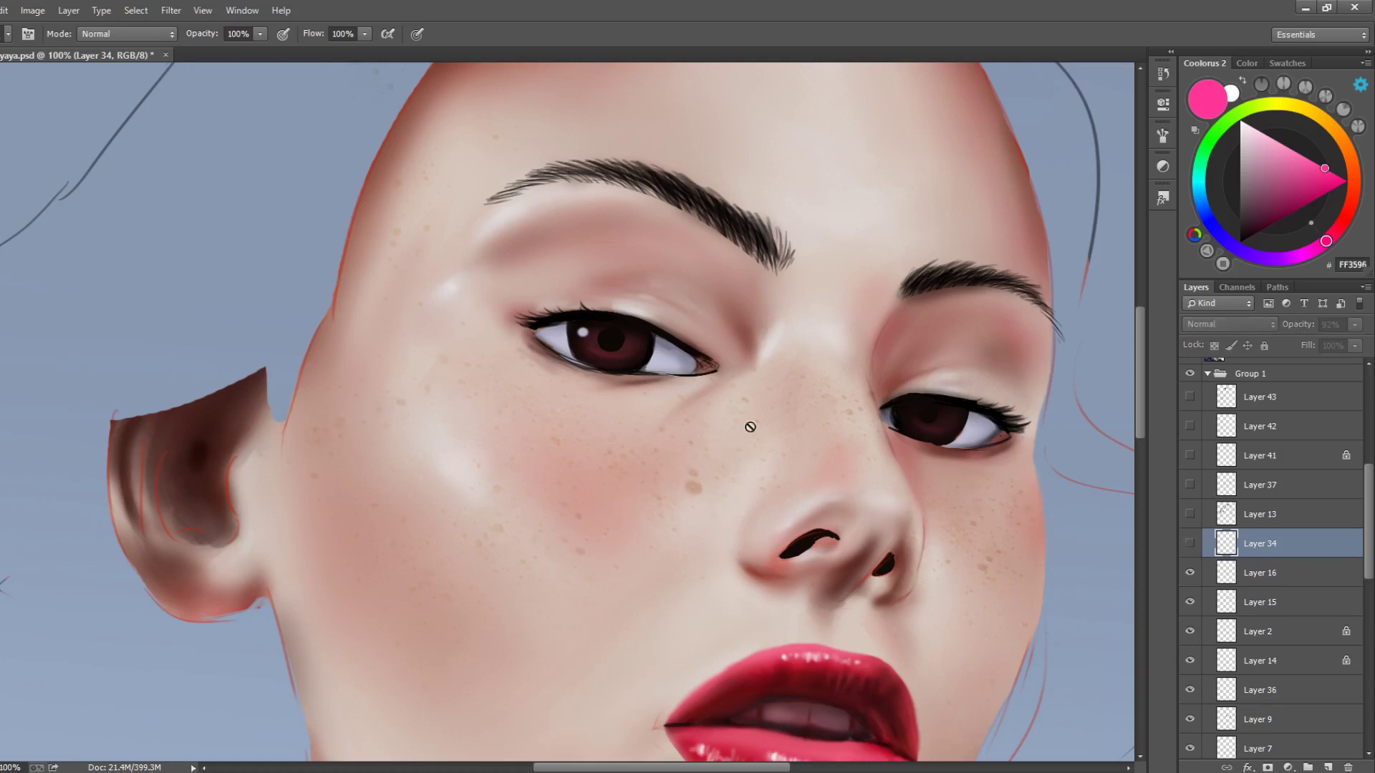
pyautogui.click(1189, 544)
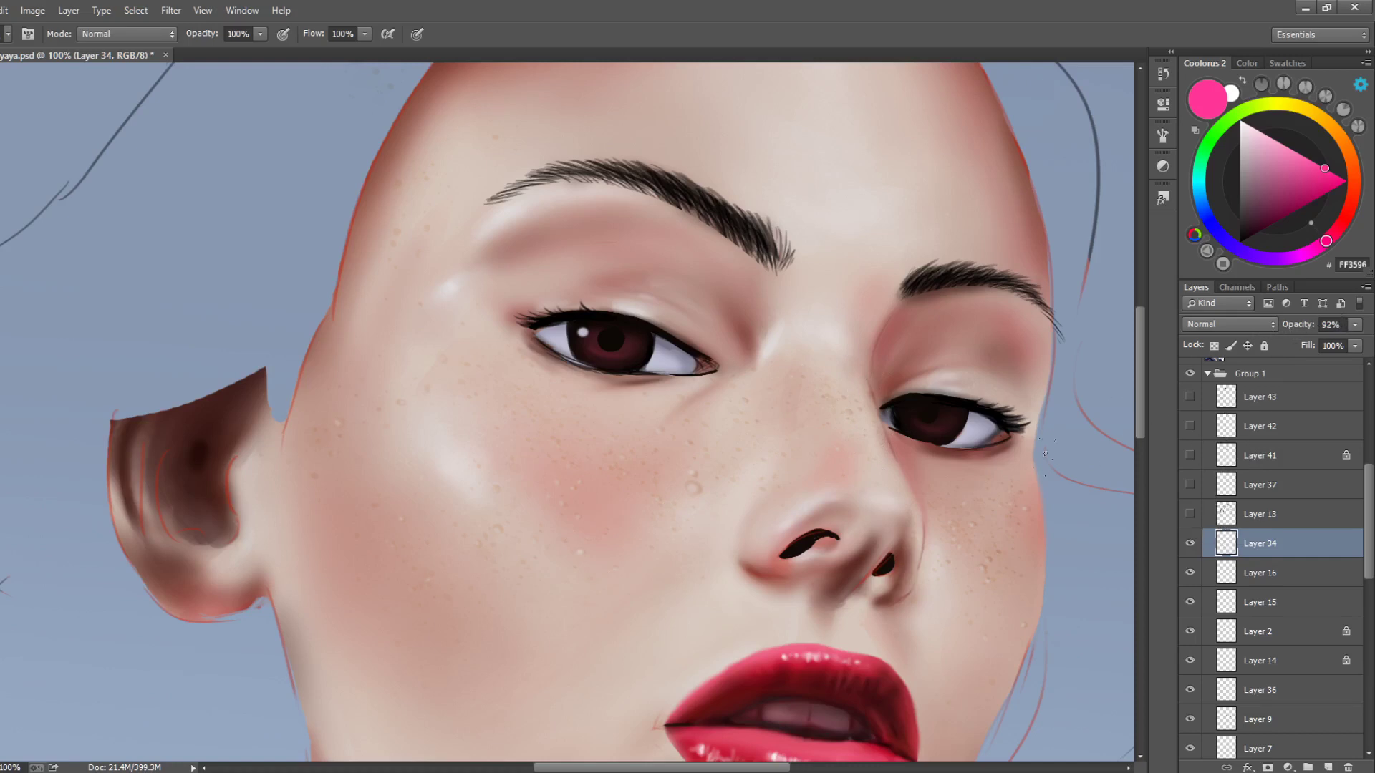
pyautogui.hotkey('ctrl', '0')
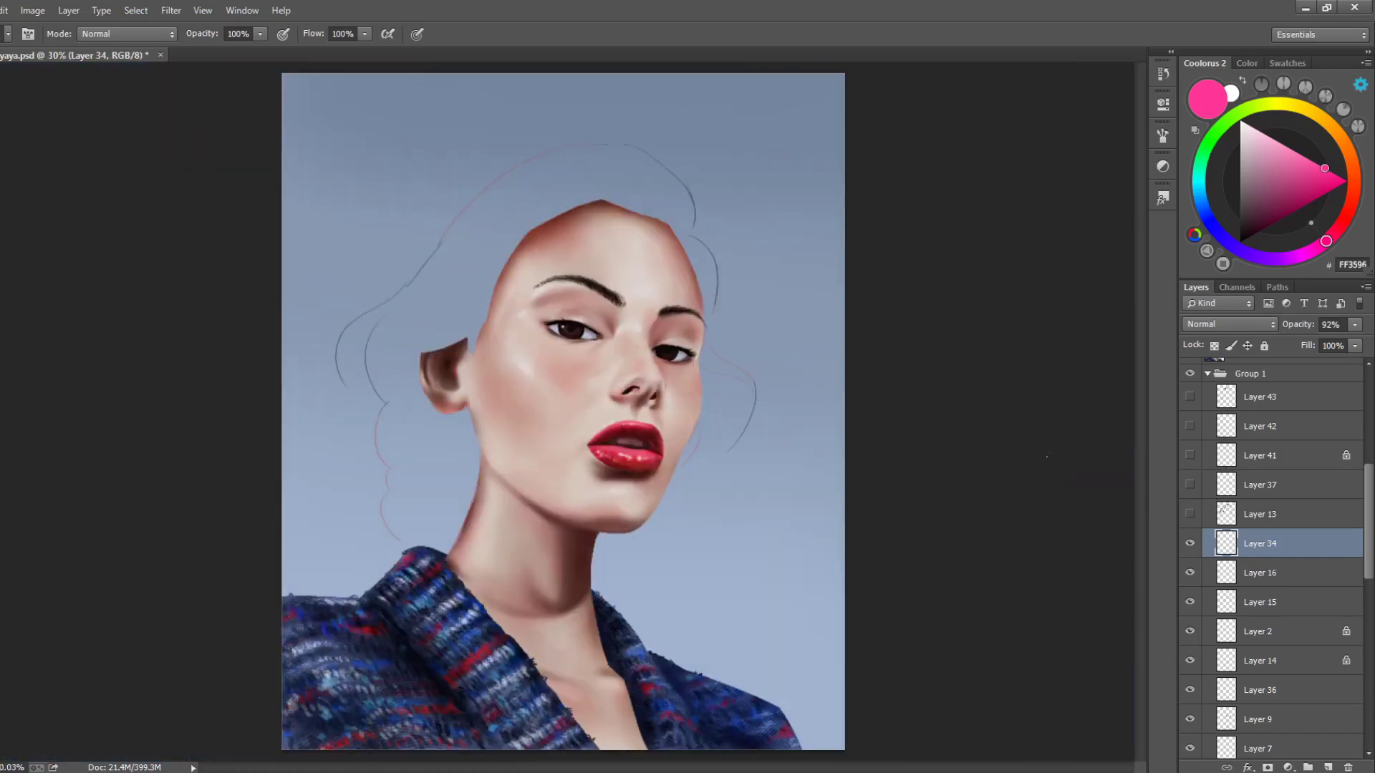
pyautogui.hotkey('ctrl', '+')
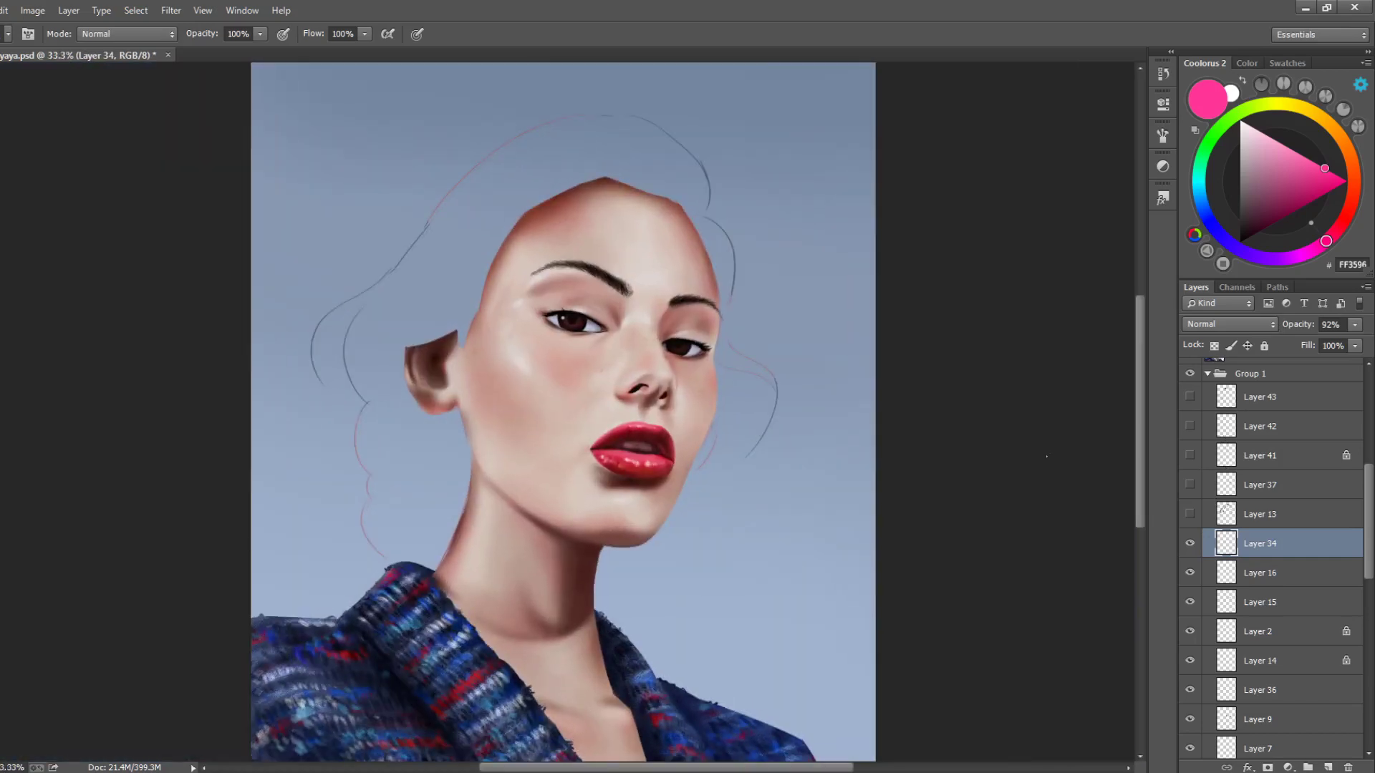
pyautogui.hotkey('ctrl', '+')
pyautogui.hotkey('ctrl', '+')
pyautogui.hotkey('ctrl', '+')
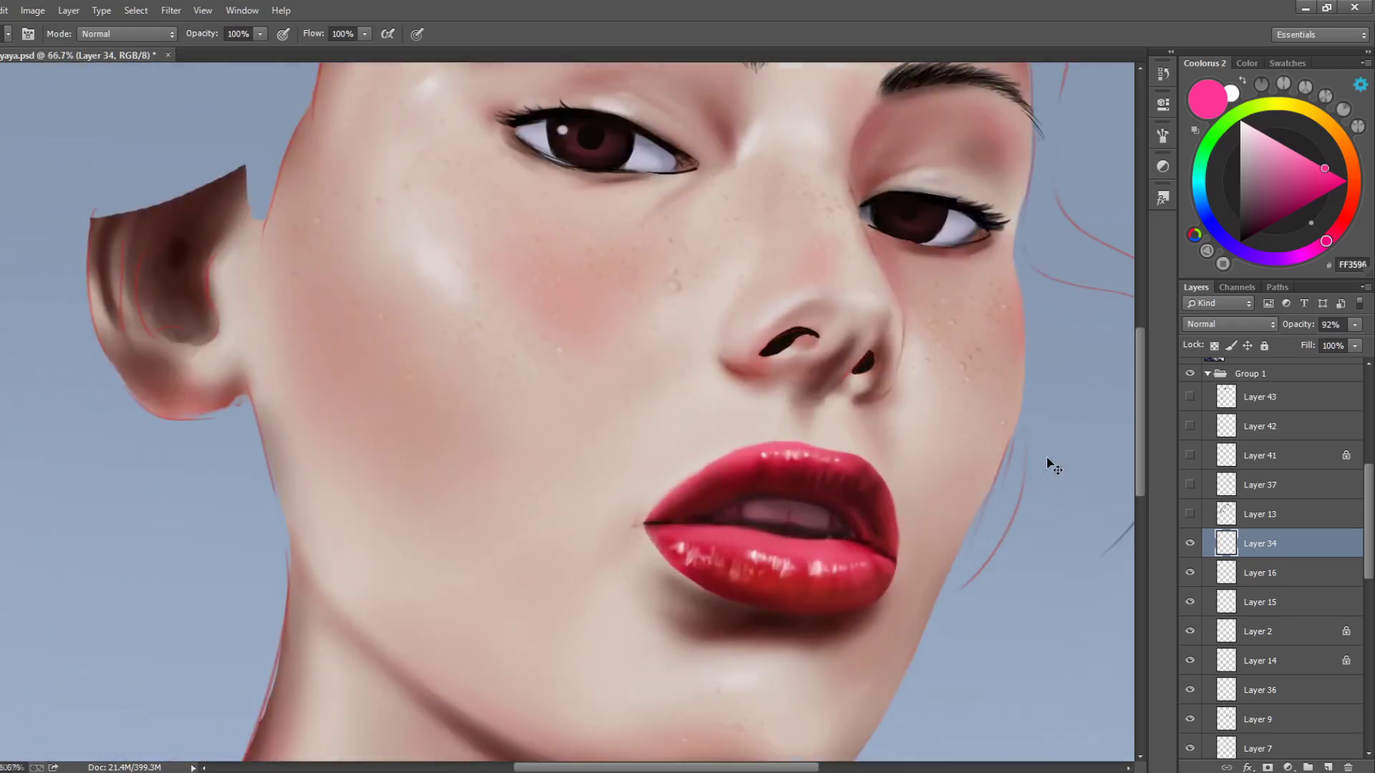
pyautogui.moveTo(1045, 454); pyautogui.dragTo(1072, 628)
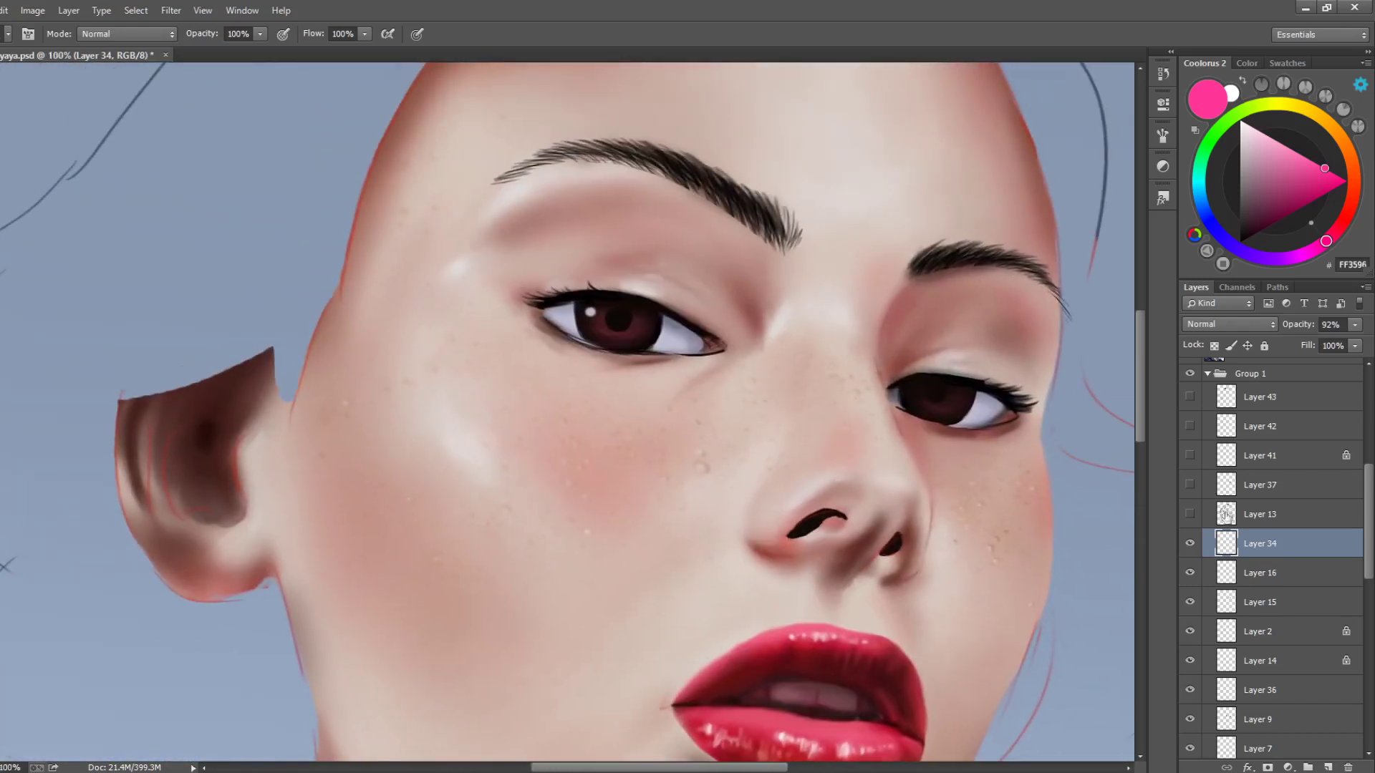
# Show the loose hair strands on Layer 13, compare the portrait with and without them, and select that layer
pyautogui.click(1190, 516)
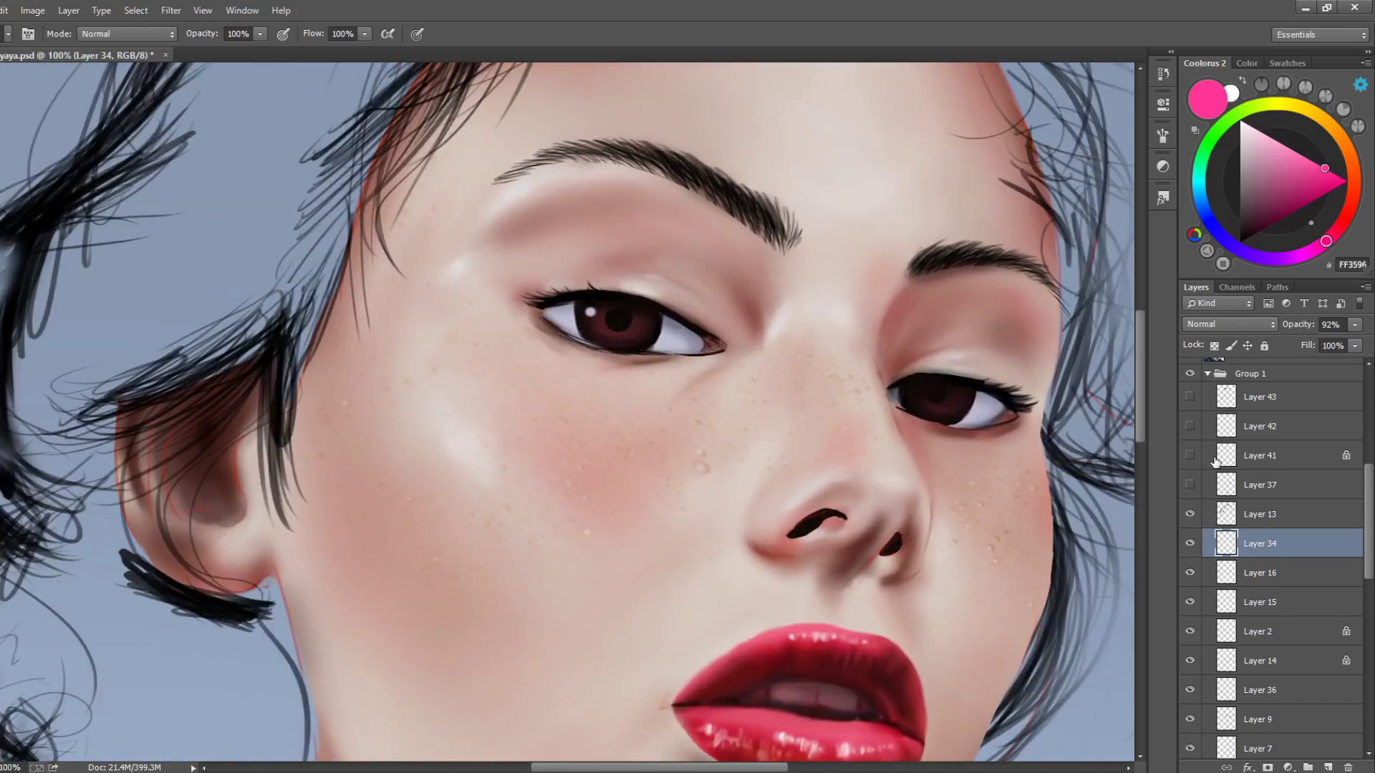
pyautogui.hotkey('ctrl', '-')
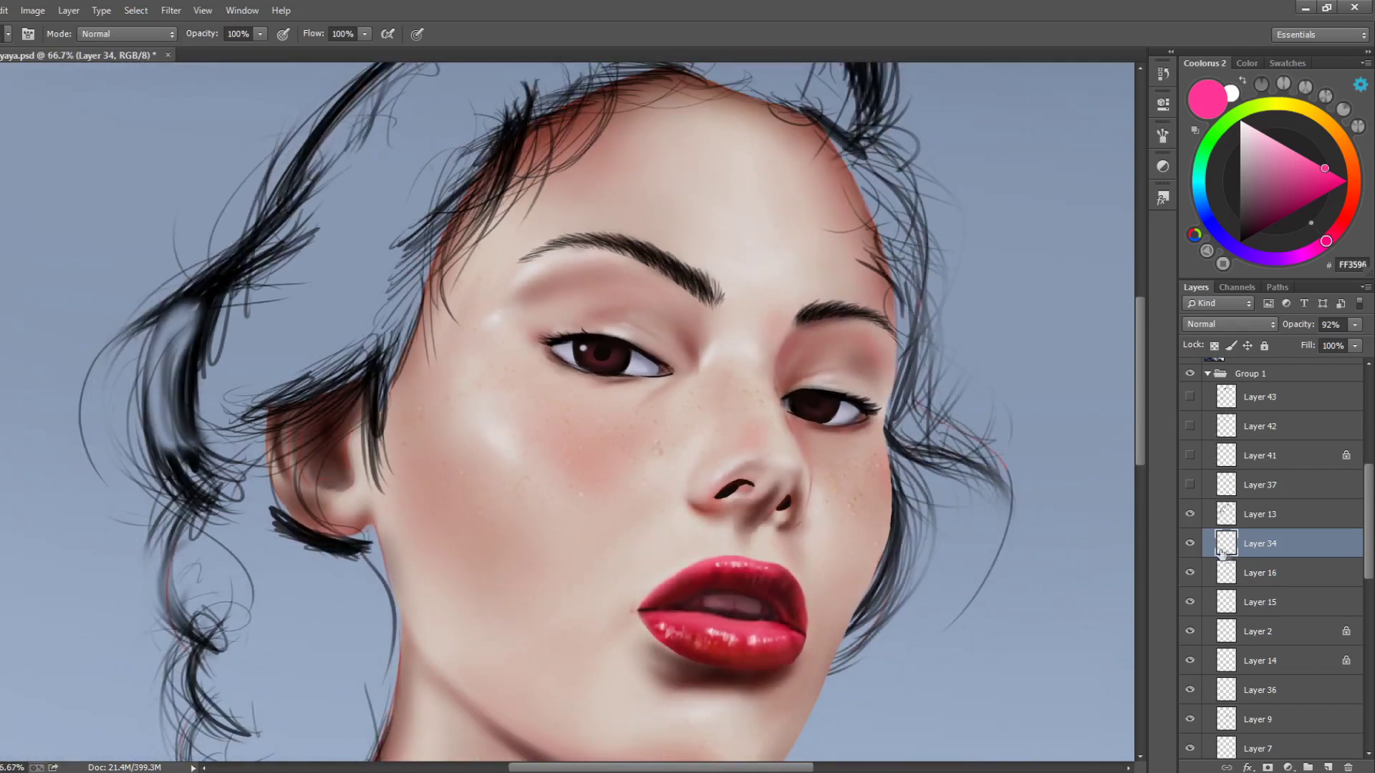
pyautogui.click(1190, 517)
pyautogui.click(1190, 516)
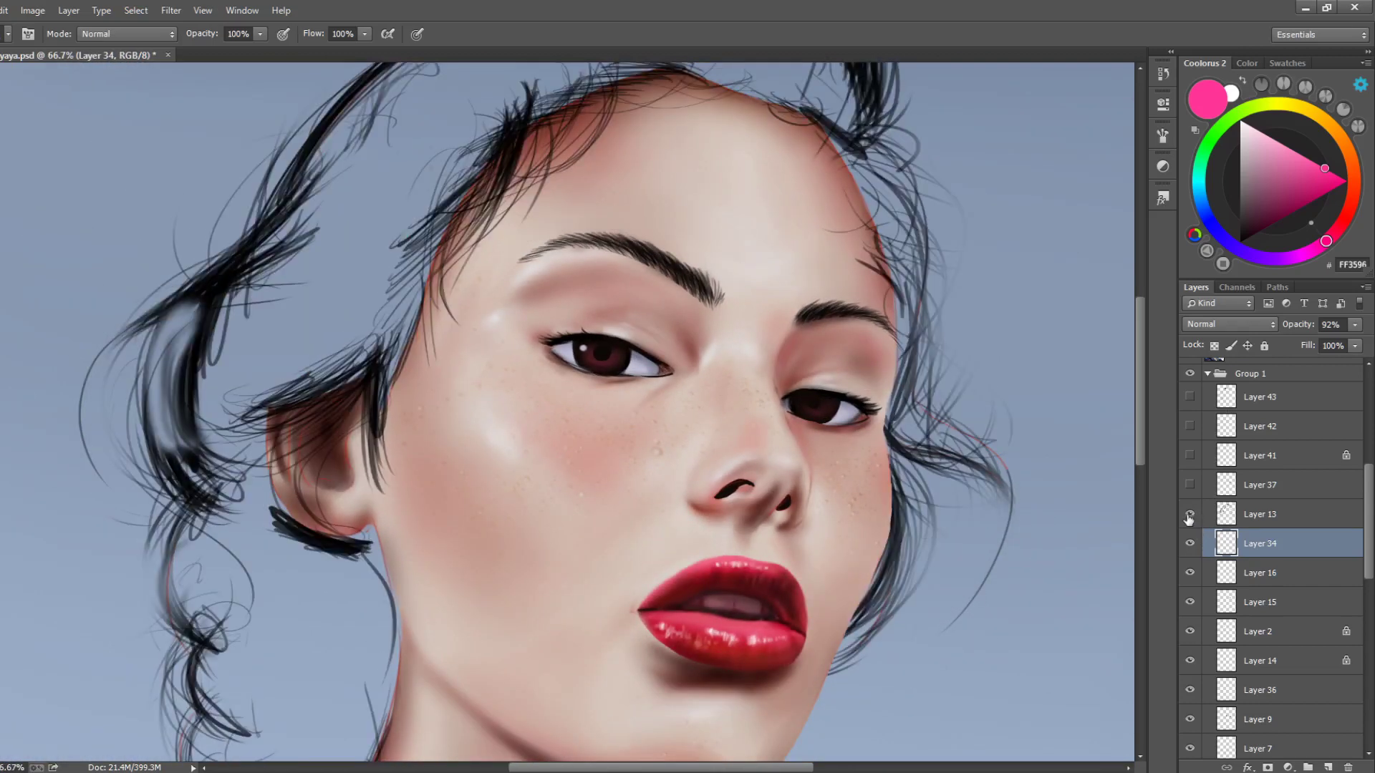
pyautogui.click(1243, 514)
pyautogui.hotkey('ctrl', '-')
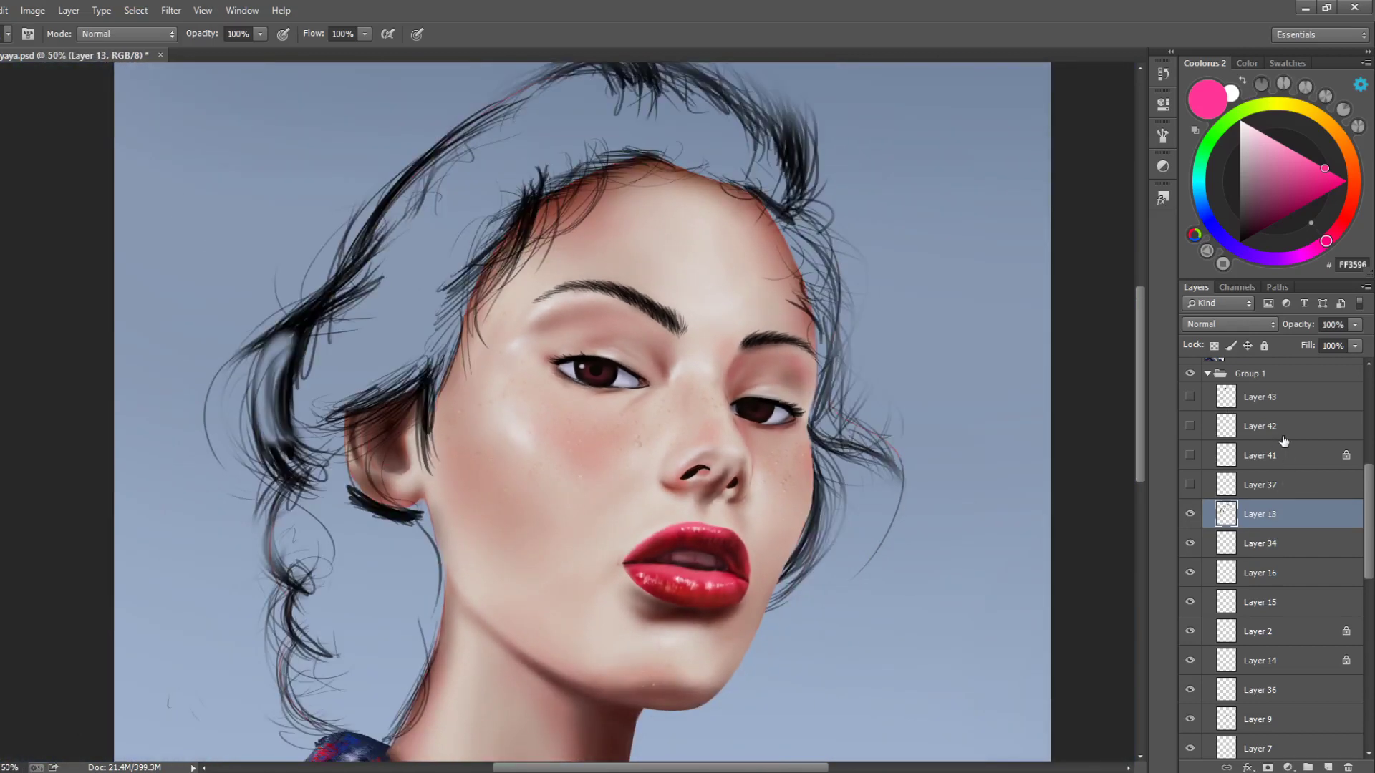
# Show the black hair base on Layer 4 together with its clipped hair detail layers, Layer 19 and Layer 18
pyautogui.moveTo(1368, 563); pyautogui.dragTo(1363, 734)
pyautogui.click(1190, 665)
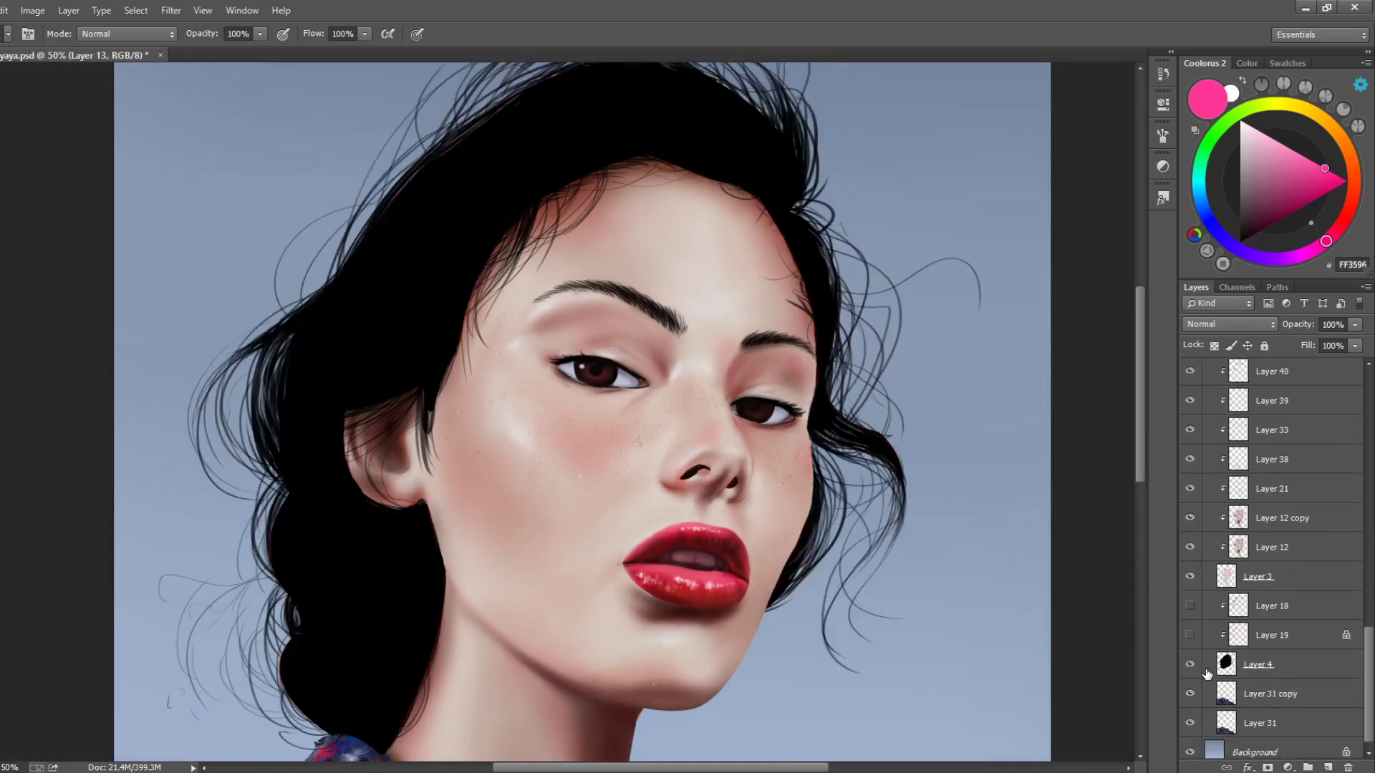
pyautogui.moveTo(1191, 636); pyautogui.dragTo(1192, 610)
pyautogui.click(1191, 628)
pyautogui.click(1190, 606)
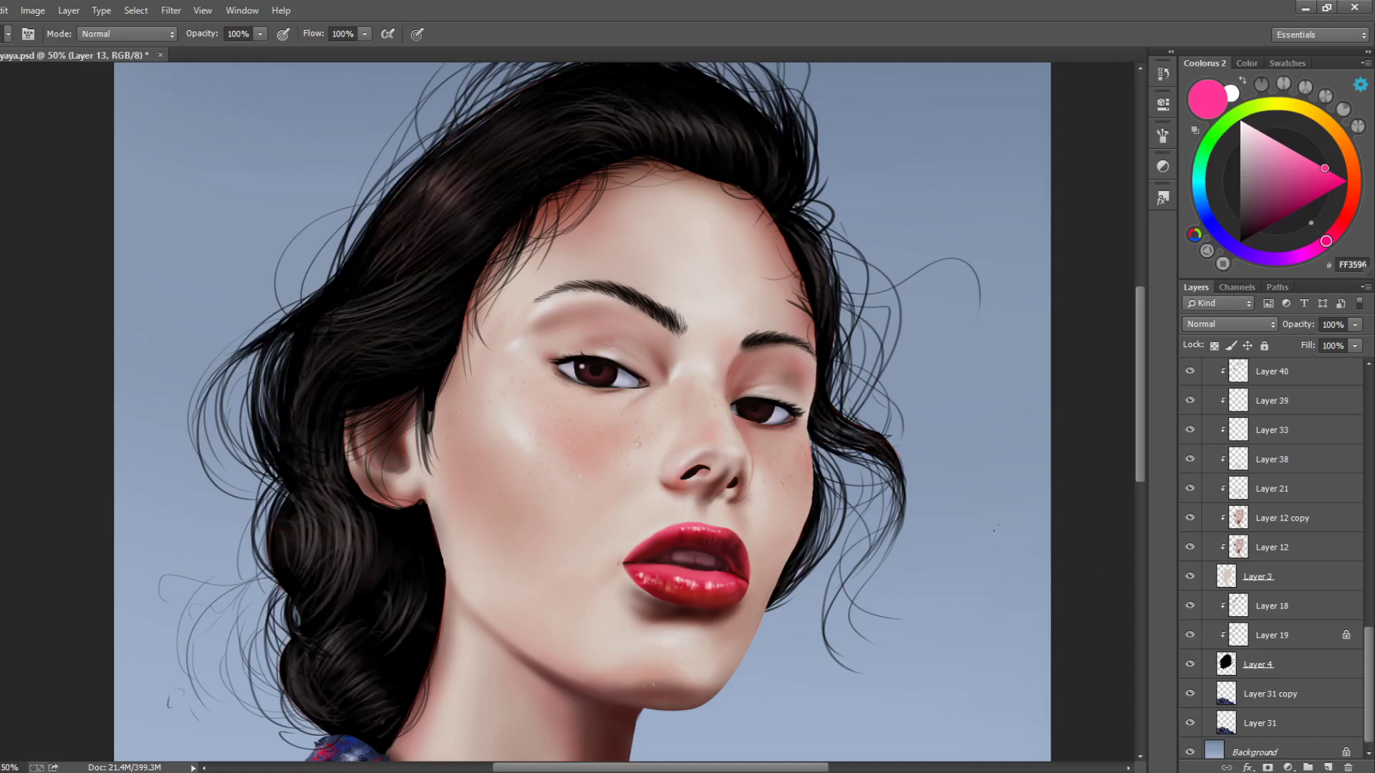
# Select Layer 19 and Layer 18 in turn to point out the hair detail layers
pyautogui.click(1281, 640)
pyautogui.click(1284, 611)
pyautogui.click(1278, 637)
pyautogui.click(1277, 612)
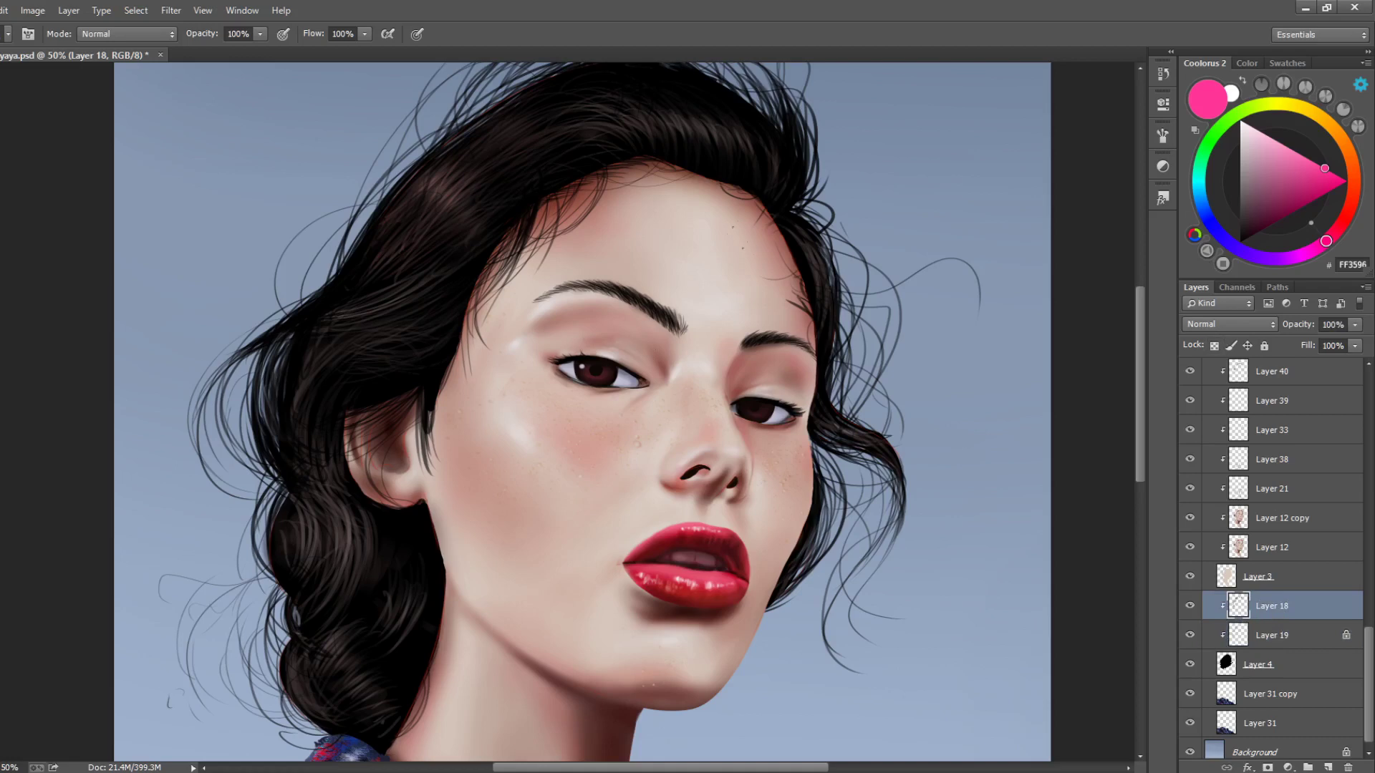
# Hide and show Layer 13 repeatedly to compare the finished hair with and without its loose strands
pyautogui.moveTo(1368, 656); pyautogui.dragTo(1361, 441)
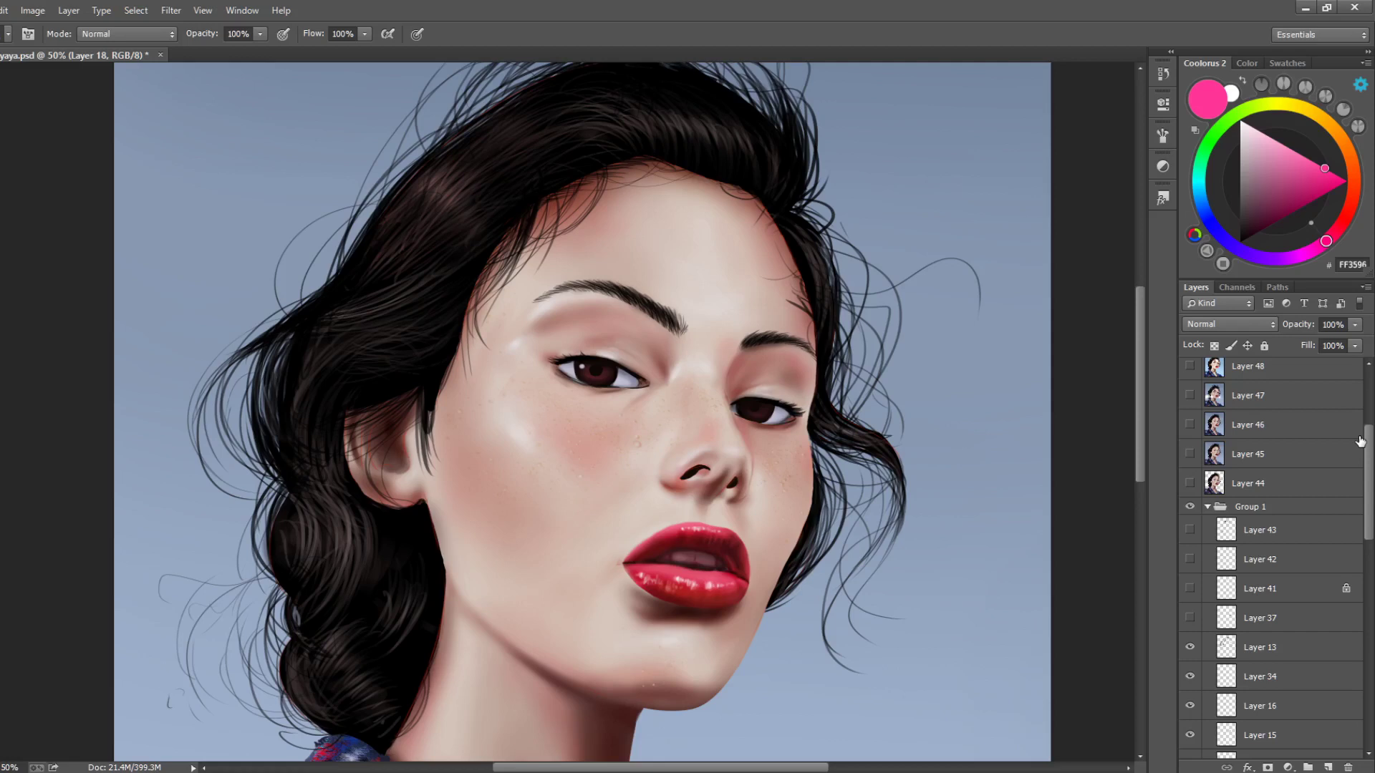
pyautogui.scroll(-3, 1339, 530)
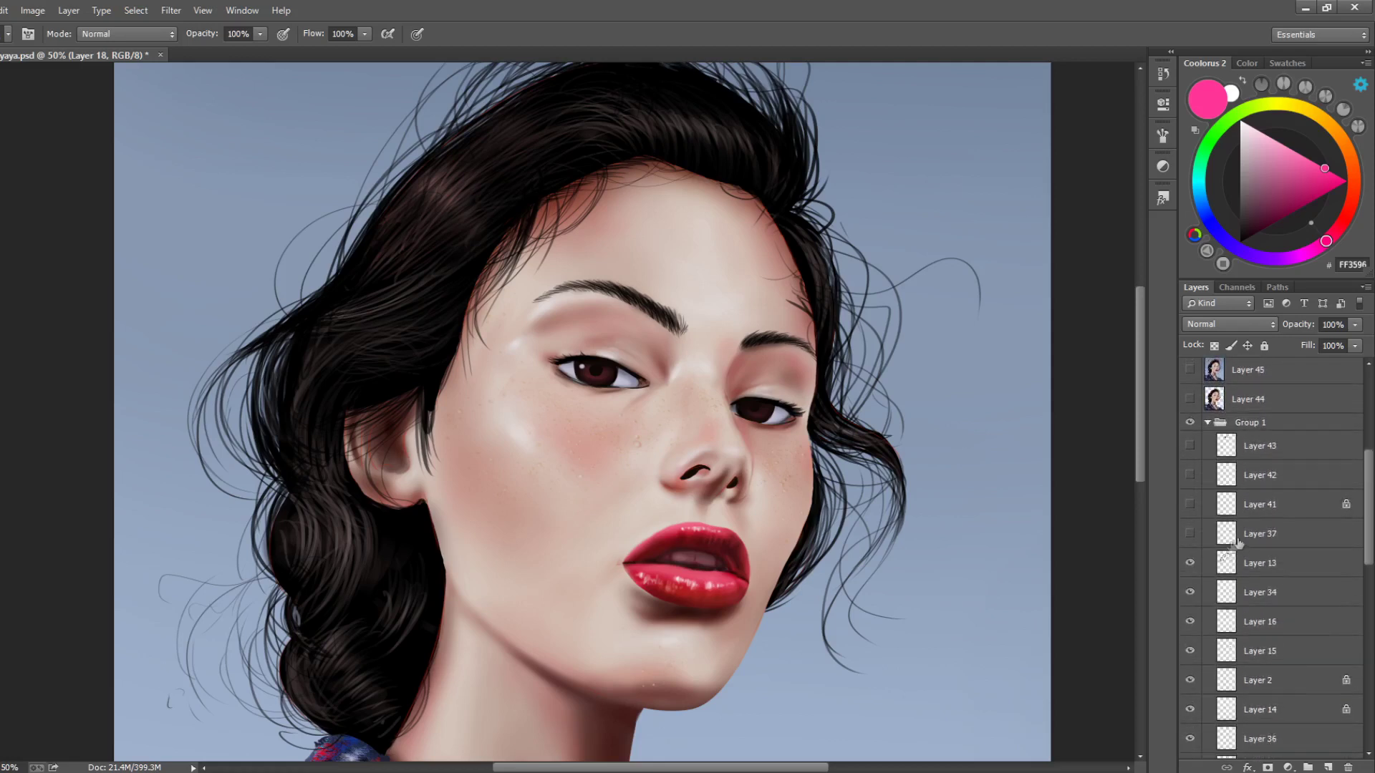
pyautogui.click(1190, 563)
pyautogui.click(1190, 563)
pyautogui.click(1190, 563)
pyautogui.click(1190, 563)
pyautogui.hotkey('ctrl', '-')
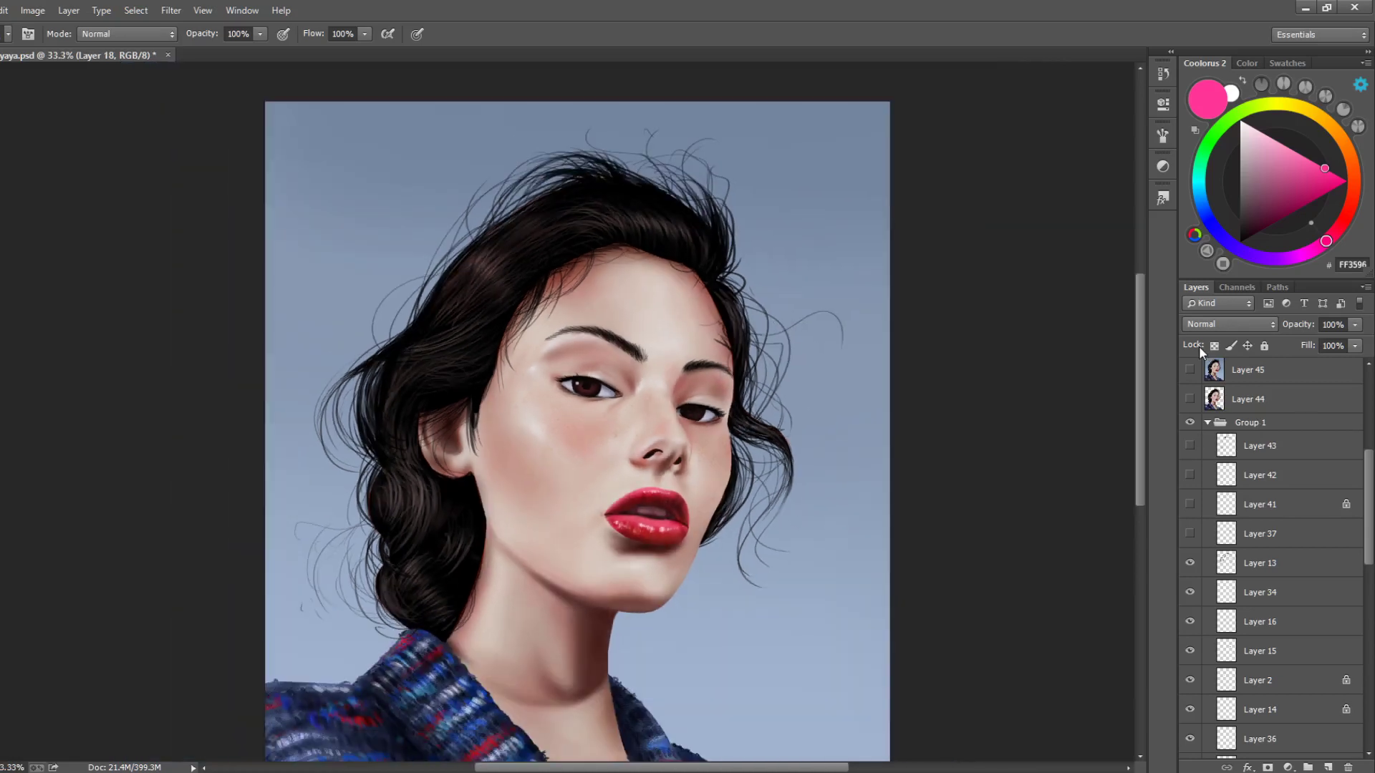
# Turn on Layer 37, toggling it repeatedly to compare its effect on the portrait, and select that layer
pyautogui.click(1190, 533)
pyautogui.click(1190, 533)
pyautogui.click(1190, 534)
pyautogui.click(1194, 534)
pyautogui.click(1193, 534)
pyautogui.click(1193, 534)
pyautogui.click(1193, 534)
pyautogui.click(1192, 535)
pyautogui.click(1193, 535)
pyautogui.click(1224, 538)
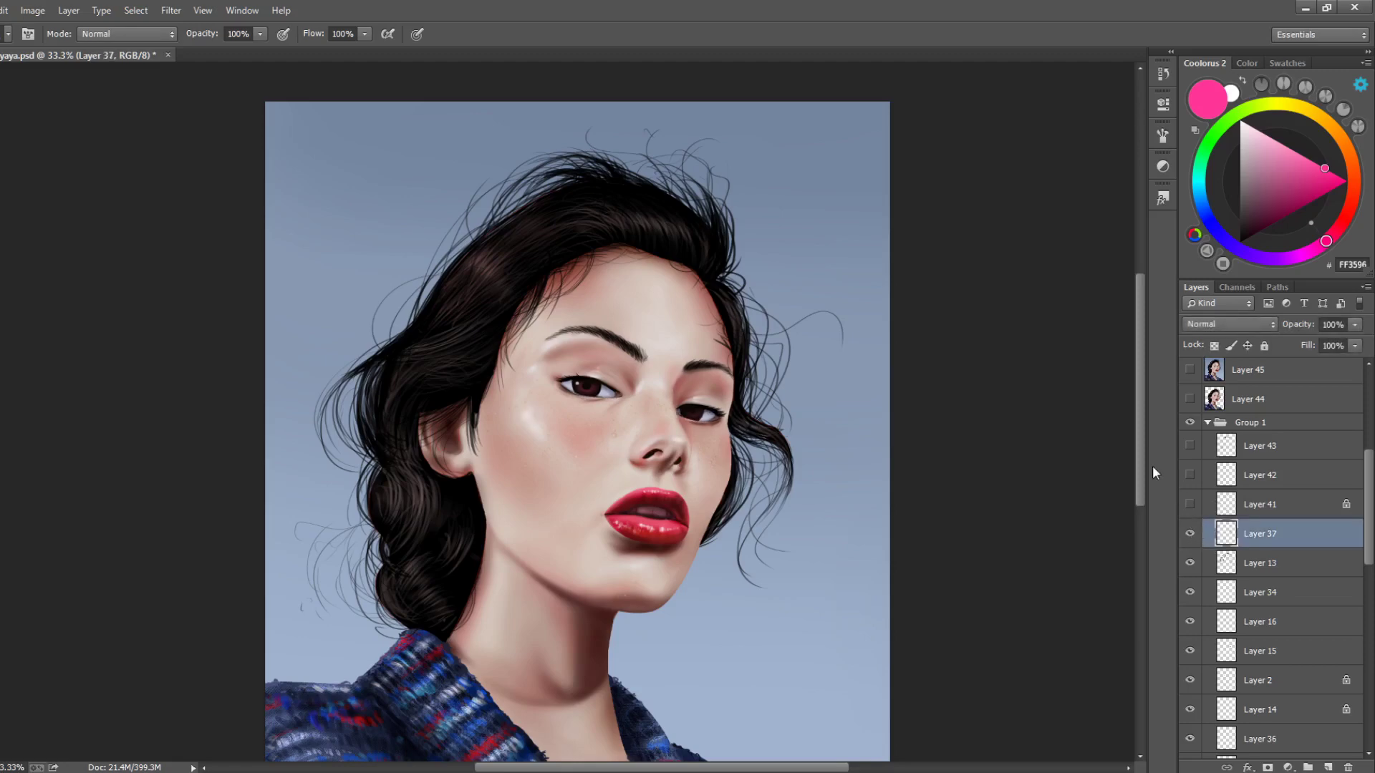
# Hide and show Layer 37 repeatedly at close range to compare the freckle detail on the face
pyautogui.hotkey('ctrl', '+')
pyautogui.hotkey('ctrl', '+')
pyautogui.moveTo(904, 487); pyautogui.dragTo(856, 521)
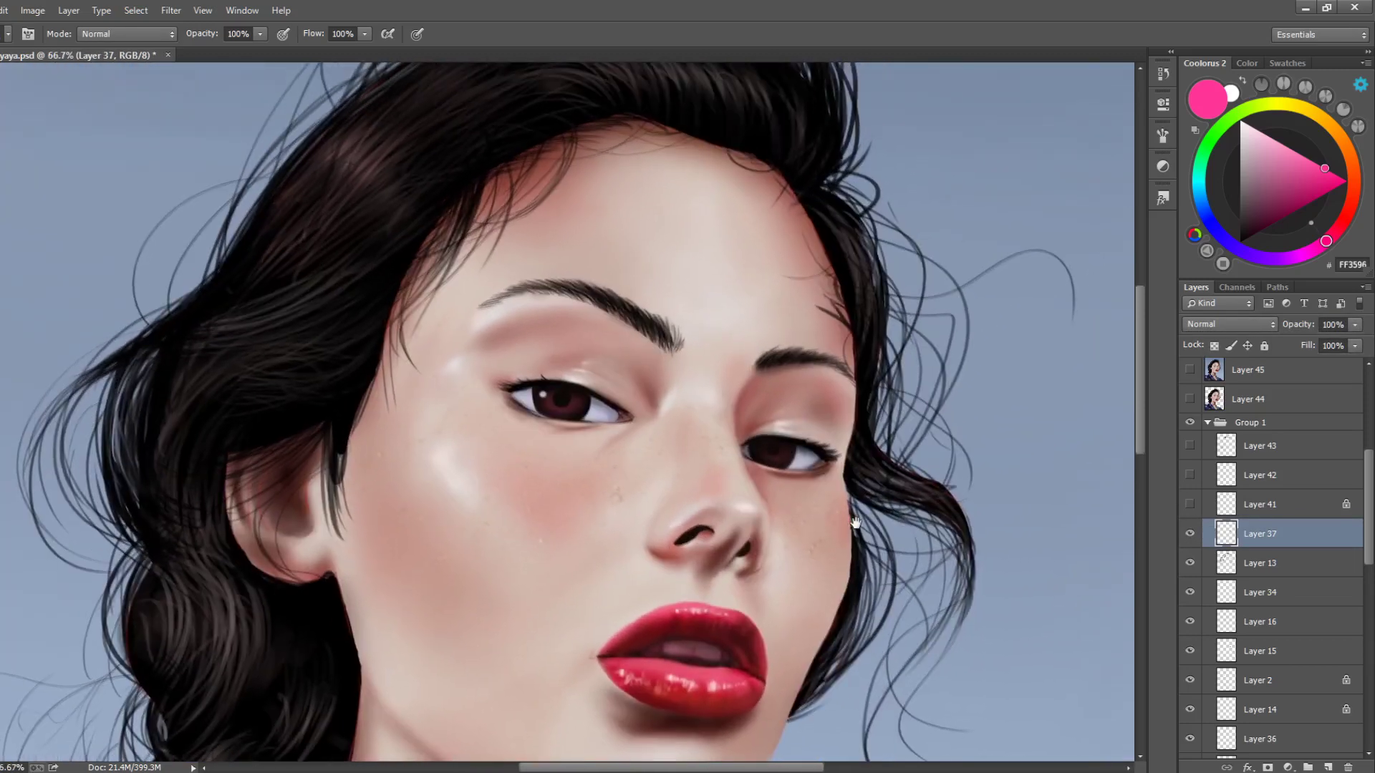
pyautogui.click(1190, 533)
pyautogui.click(1190, 535)
pyautogui.click(1190, 537)
pyautogui.click(1190, 541)
pyautogui.click(1189, 541)
pyautogui.click(1189, 543)
pyautogui.click(1189, 542)
pyautogui.click(1189, 541)
pyautogui.click(1189, 541)
pyautogui.click(1190, 542)
pyautogui.click(1189, 543)
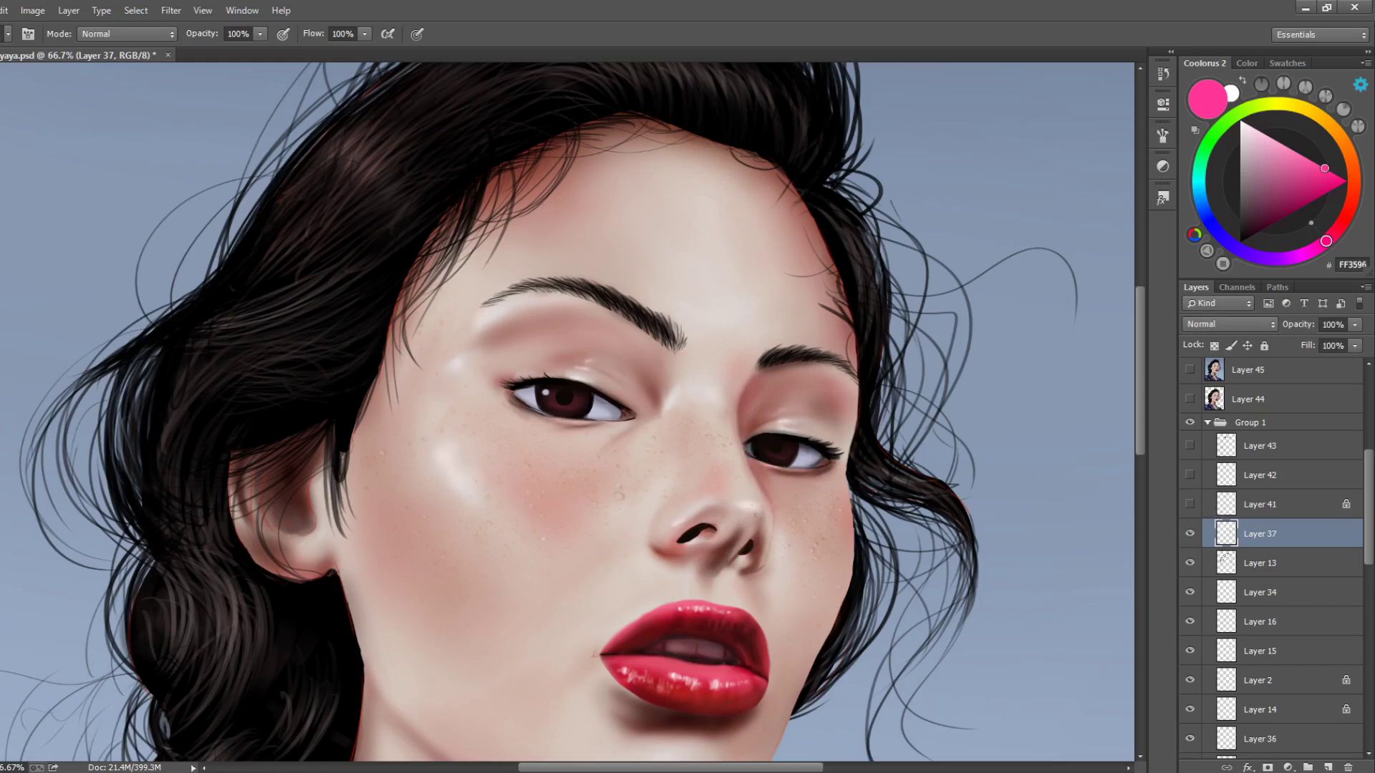
# Turn on Layer 41, toggling it to compare its effect on the face, and select that layer
pyautogui.click(1190, 504)
pyautogui.click(1190, 505)
pyautogui.click(1190, 505)
pyautogui.click(1189, 505)
pyautogui.click(1188, 505)
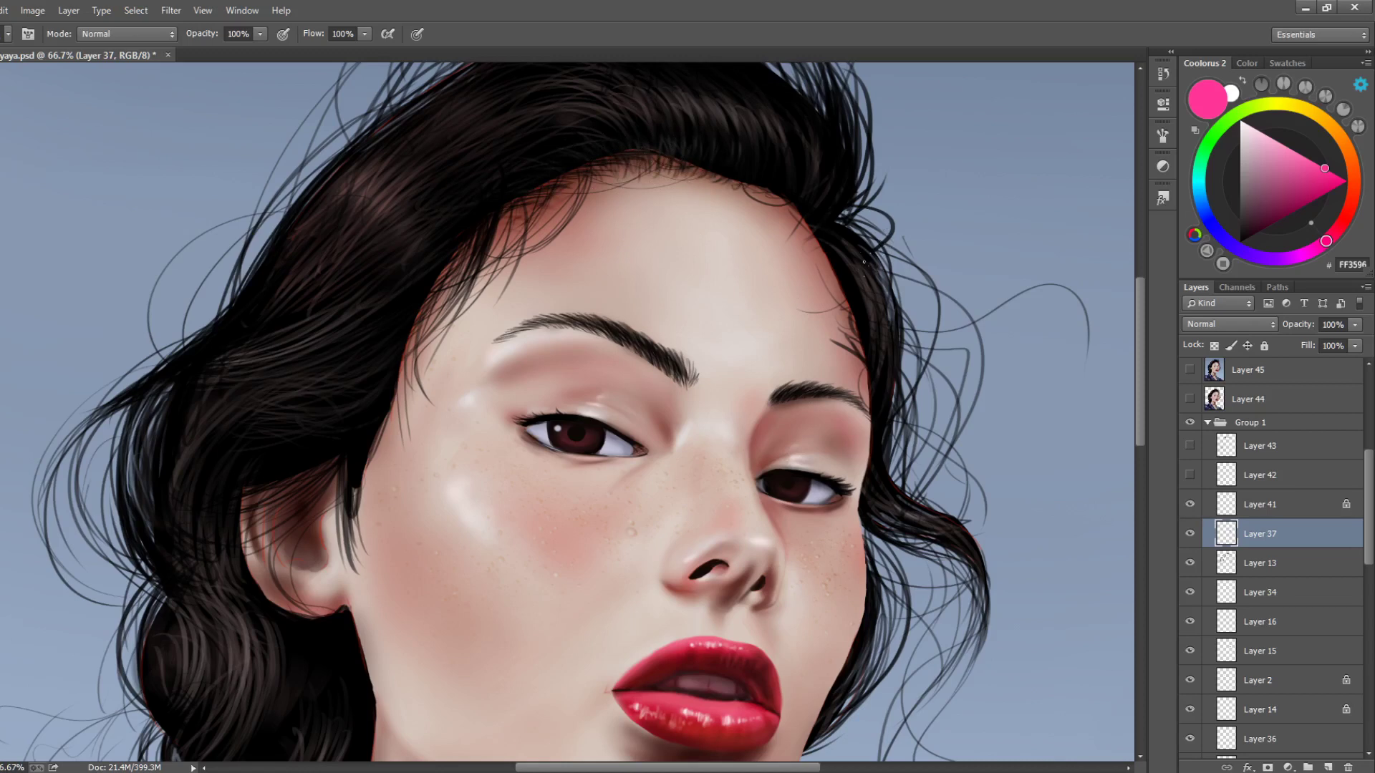
pyautogui.click(1241, 509)
pyautogui.click(1189, 505)
pyautogui.click(1191, 506)
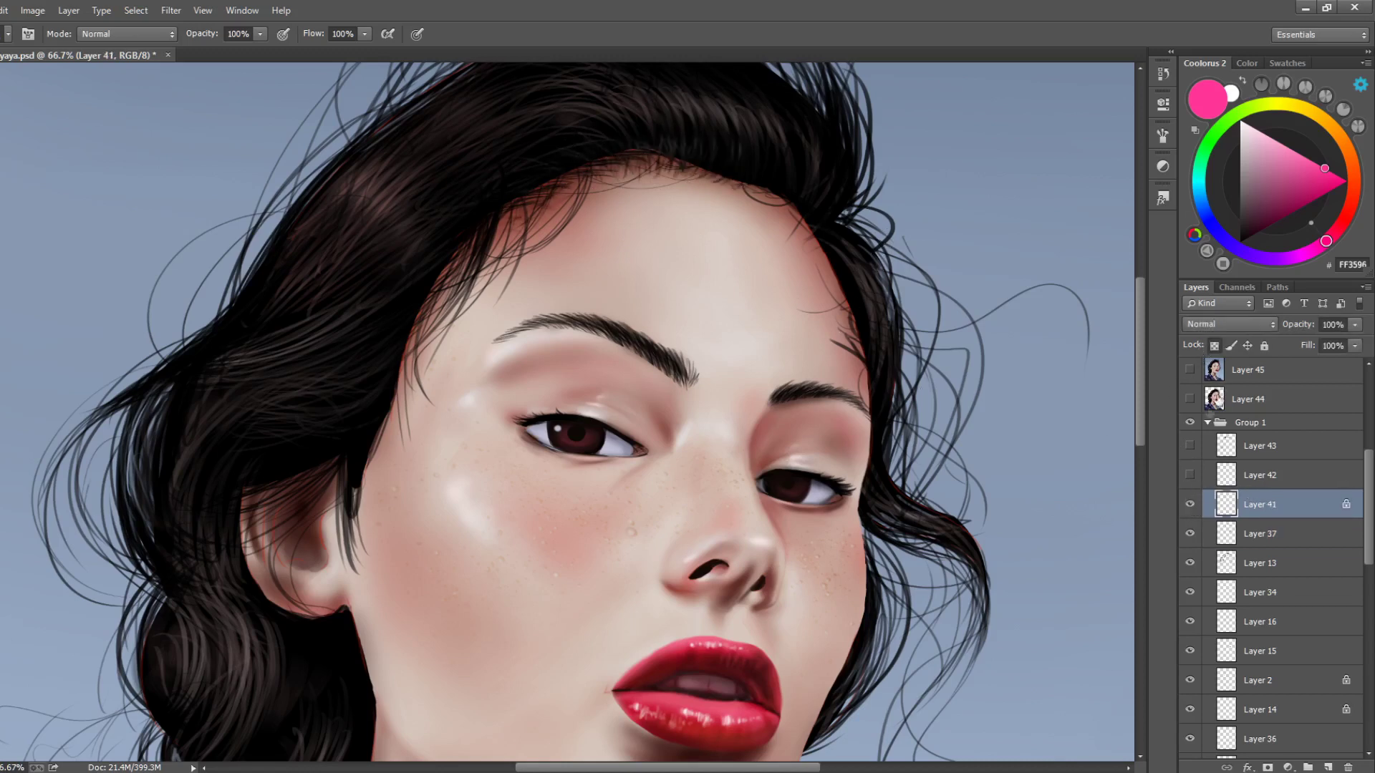
# Turn on Layer 42, toggling it to compare its effect, and select that layer
pyautogui.click(1192, 476)
pyautogui.click(1192, 476)
pyautogui.click(1191, 475)
pyautogui.click(1245, 477)
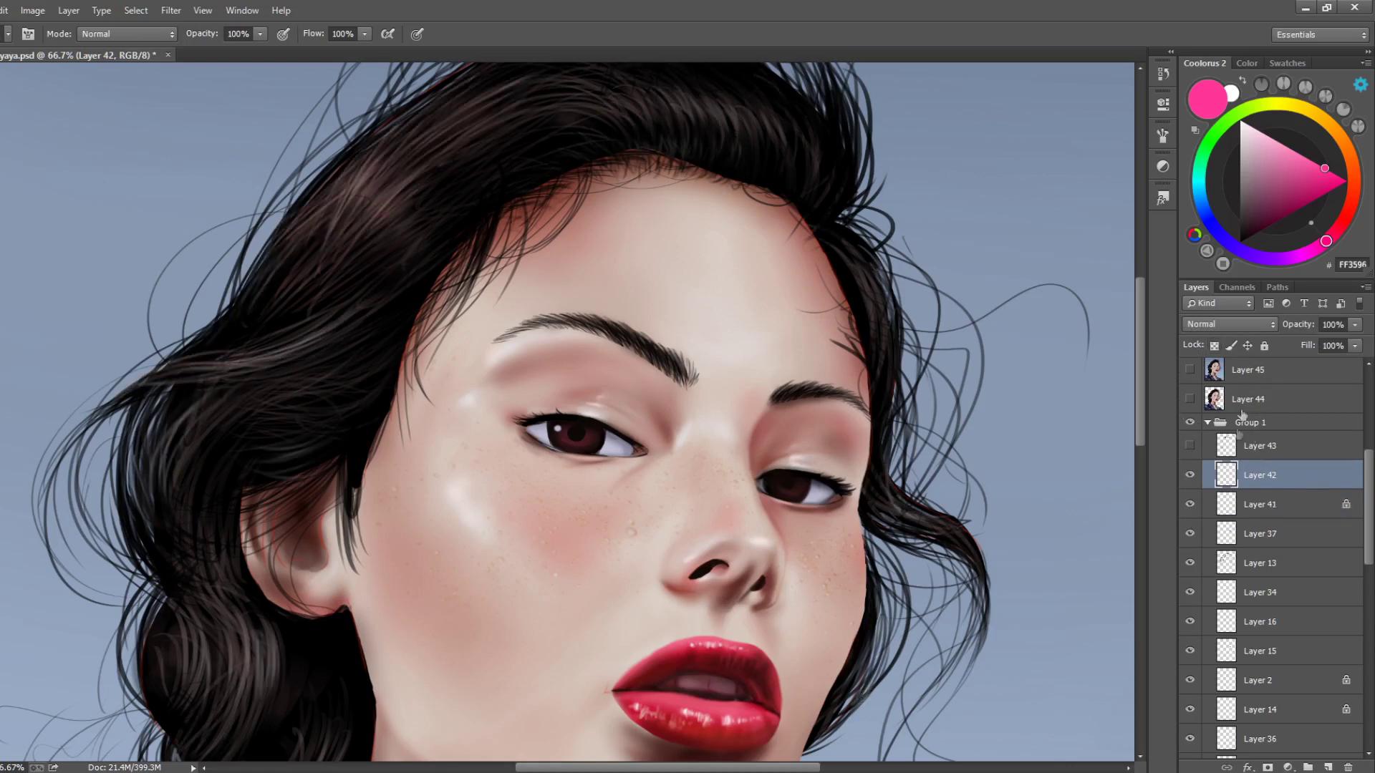
# Select and turn on Layer 43, toggling it repeatedly to compare the portrait with and without it
pyautogui.keyDown('shift'); pyautogui.click(1232, 449); pyautogui.keyUp('shift')
pyautogui.click(1231, 451)
pyautogui.click(1190, 446)
pyautogui.click(1190, 446)
pyautogui.click(1190, 446)
pyautogui.click(1191, 448)
pyautogui.click(1191, 448)
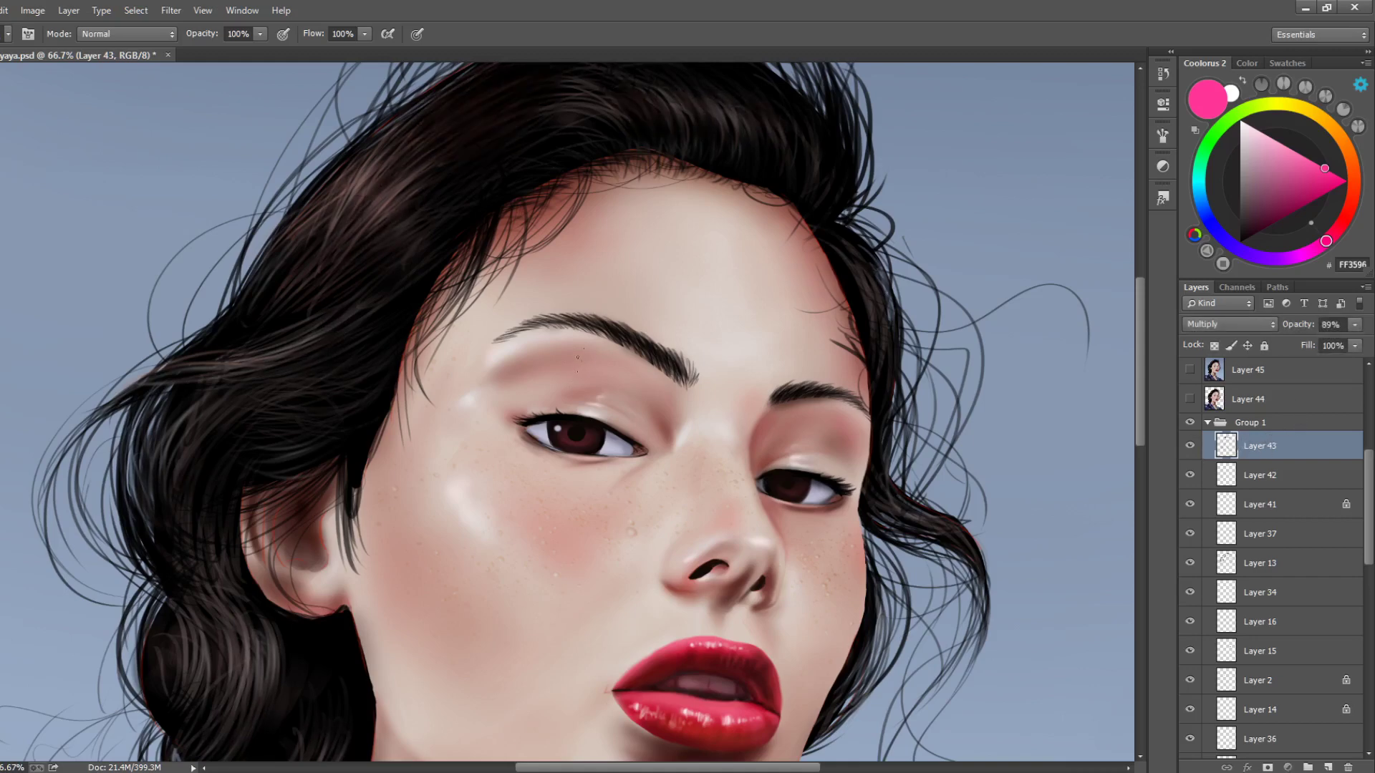
pyautogui.moveTo(570, 358); pyautogui.dragTo(676, 485)
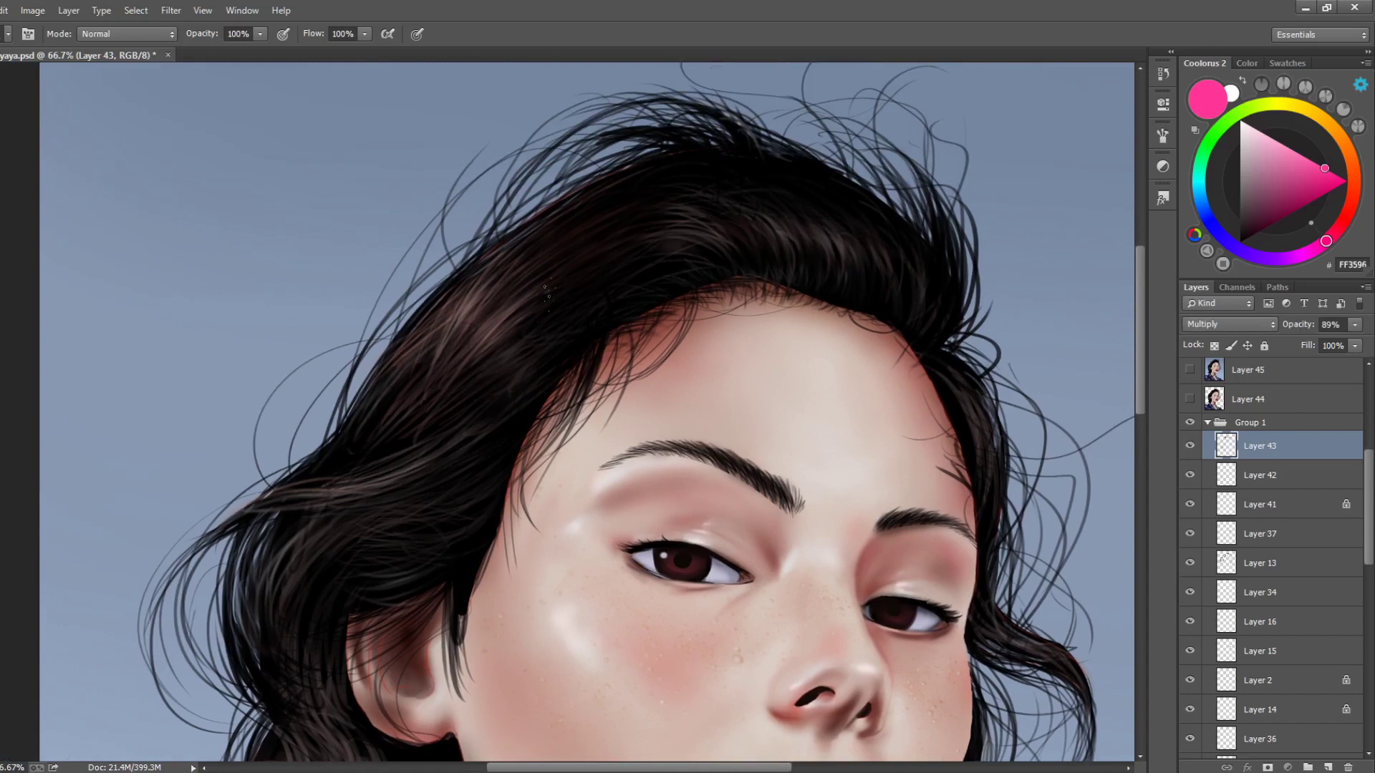
pyautogui.click(1188, 444)
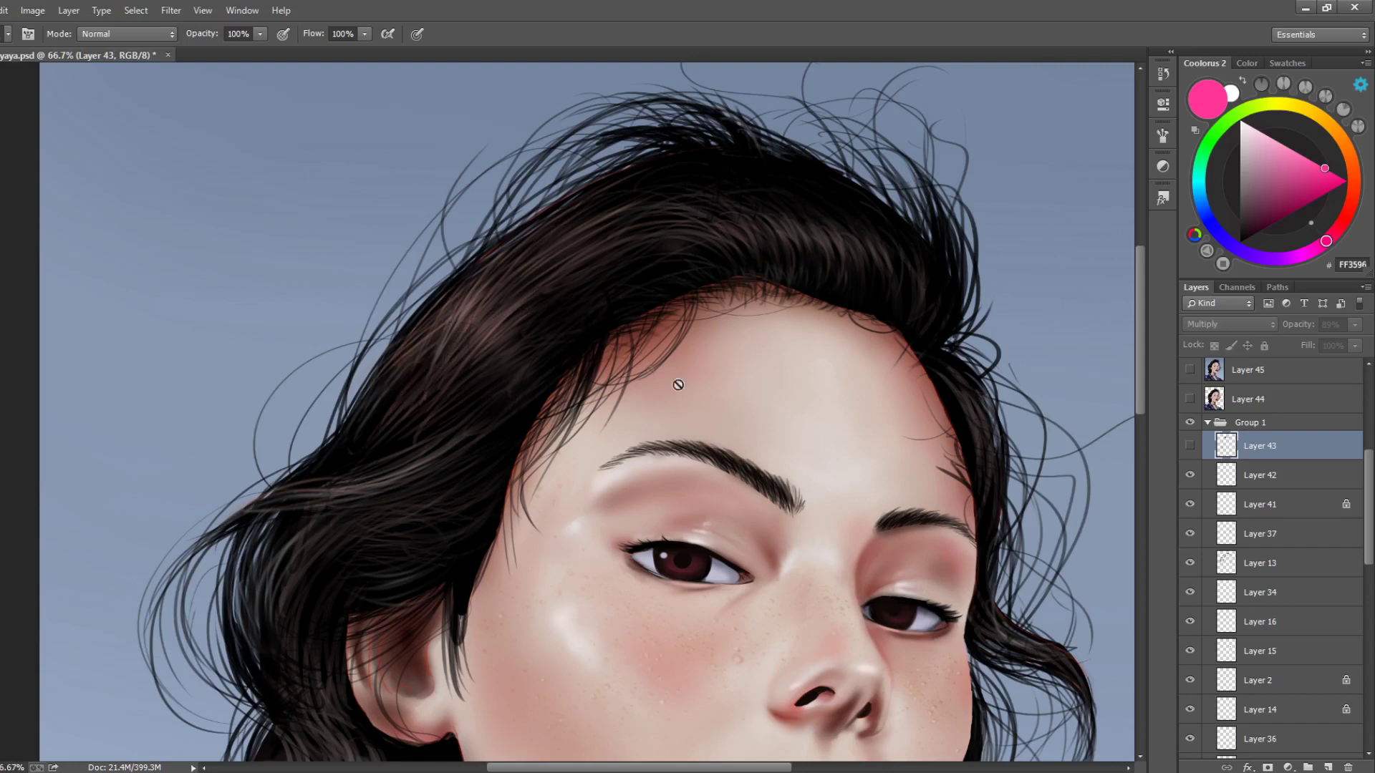
pyautogui.click(1190, 445)
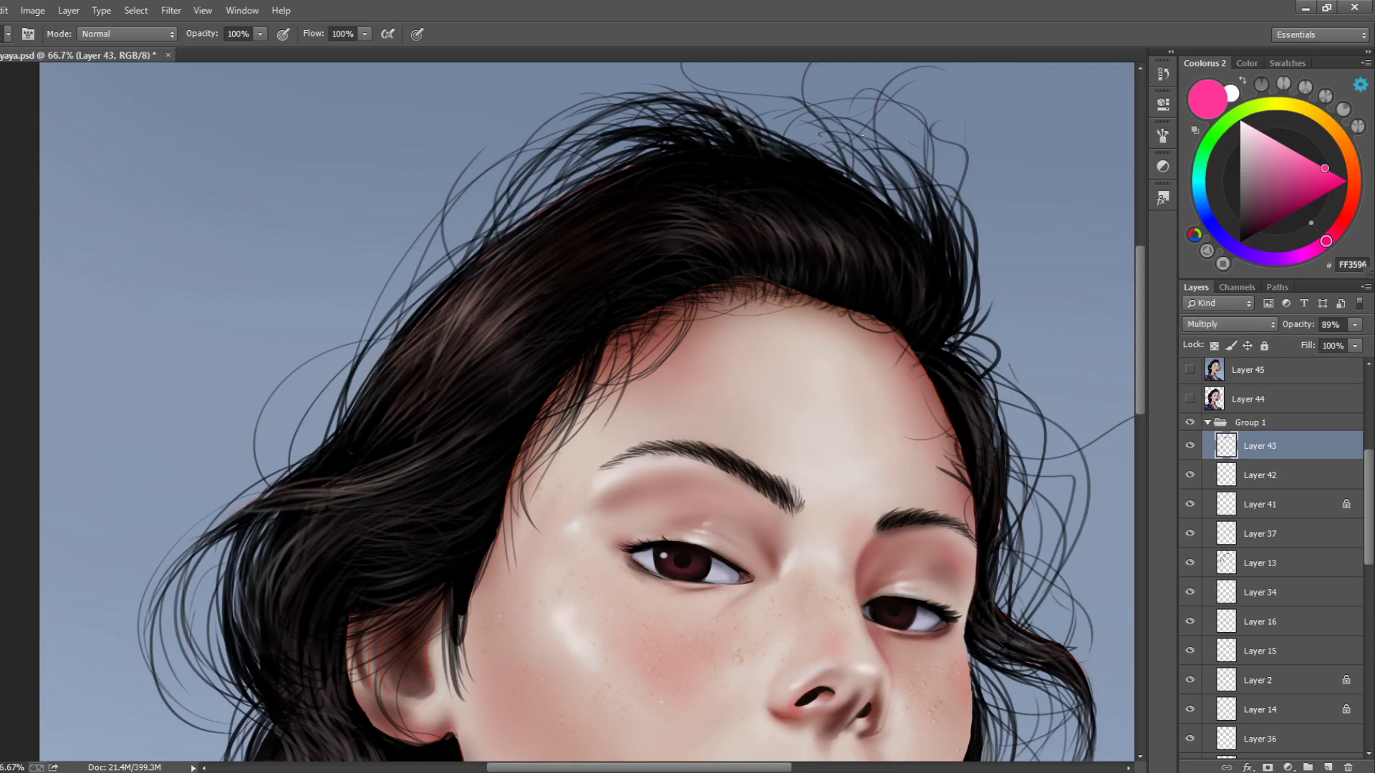
# Examine the eyes, nose, lips and freckles at up to 100% zoom, and return to the full portrait
pyautogui.hotkey('ctrl', '0')
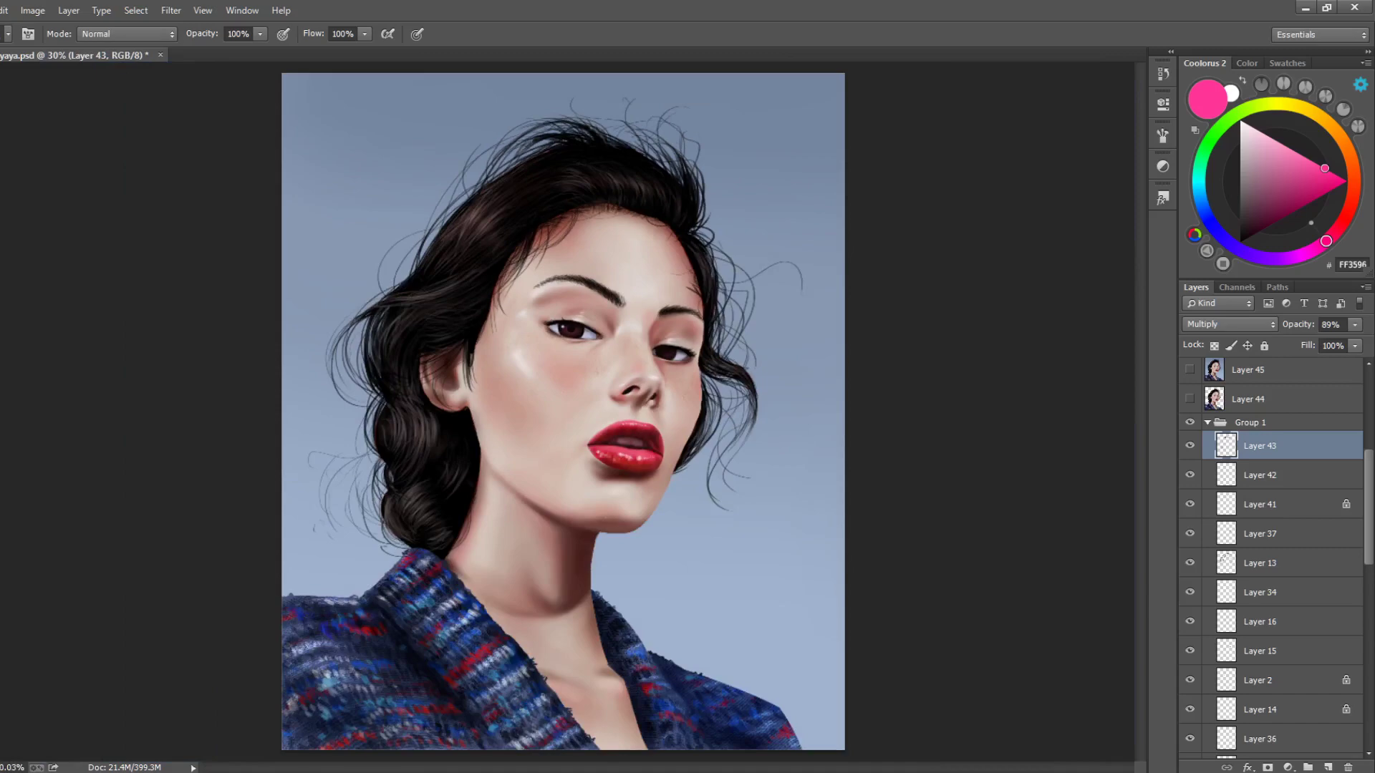
pyautogui.hotkey('ctrl', '+')
pyautogui.hotkey('ctrl', '+')
pyautogui.hotkey('ctrl', '+')
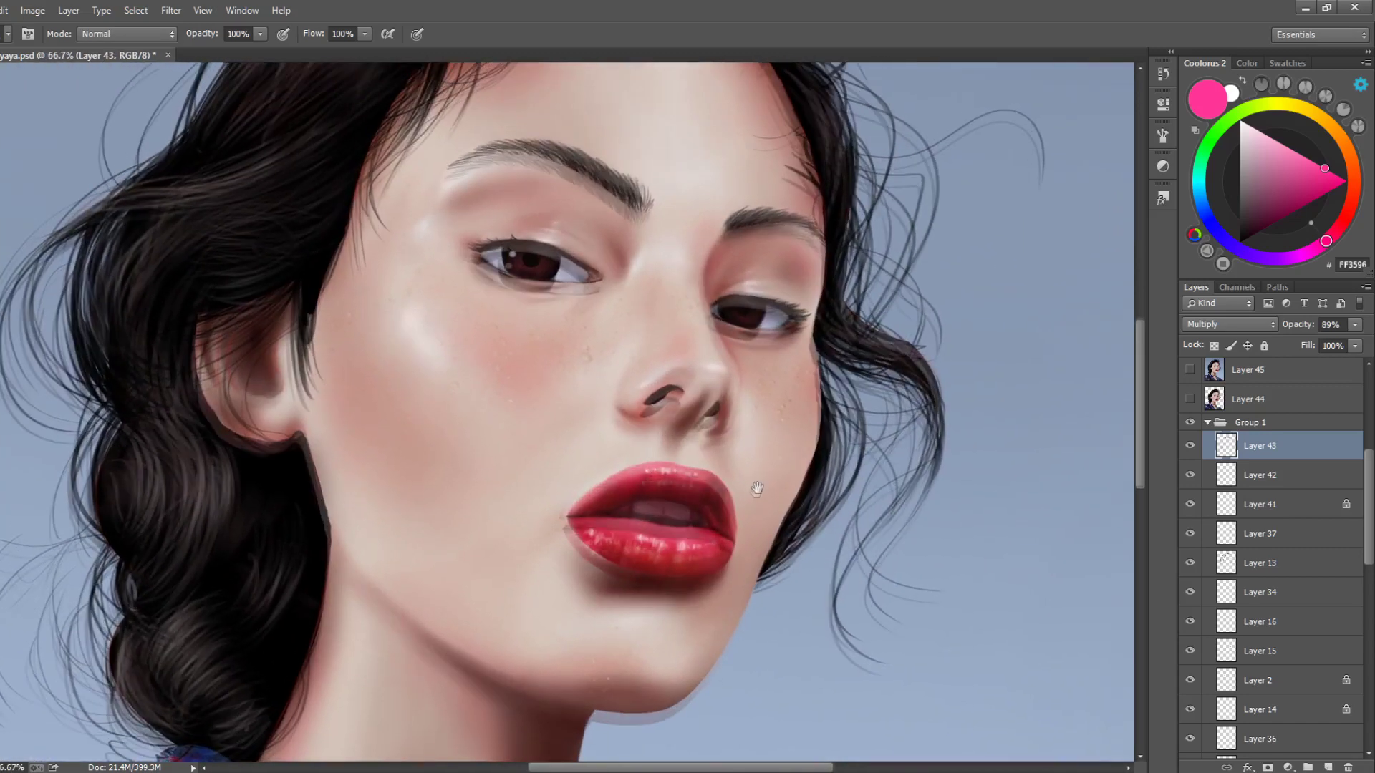
pyautogui.moveTo(756, 489); pyautogui.dragTo(755, 514)
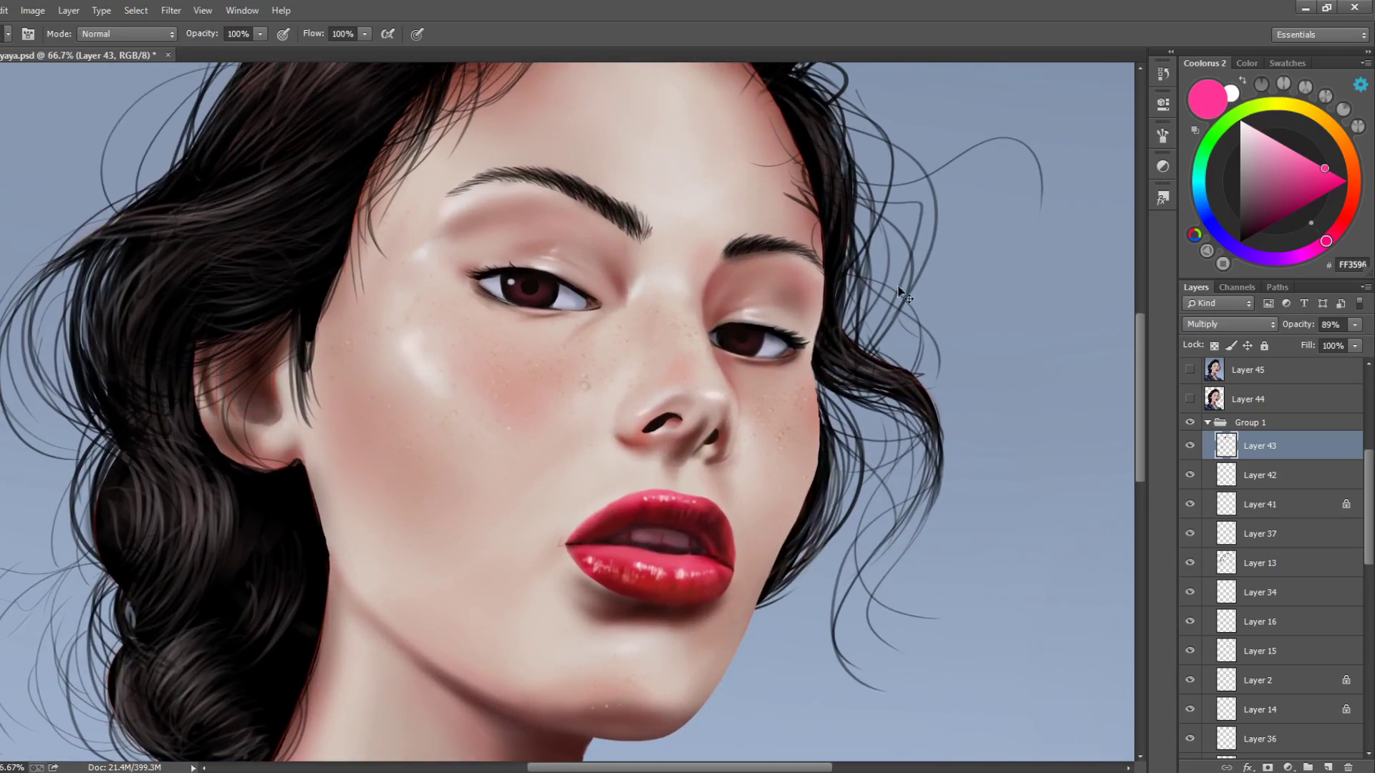
pyautogui.hotkey('ctrl', '+')
pyautogui.moveTo(893, 451); pyautogui.dragTo(788, 481)
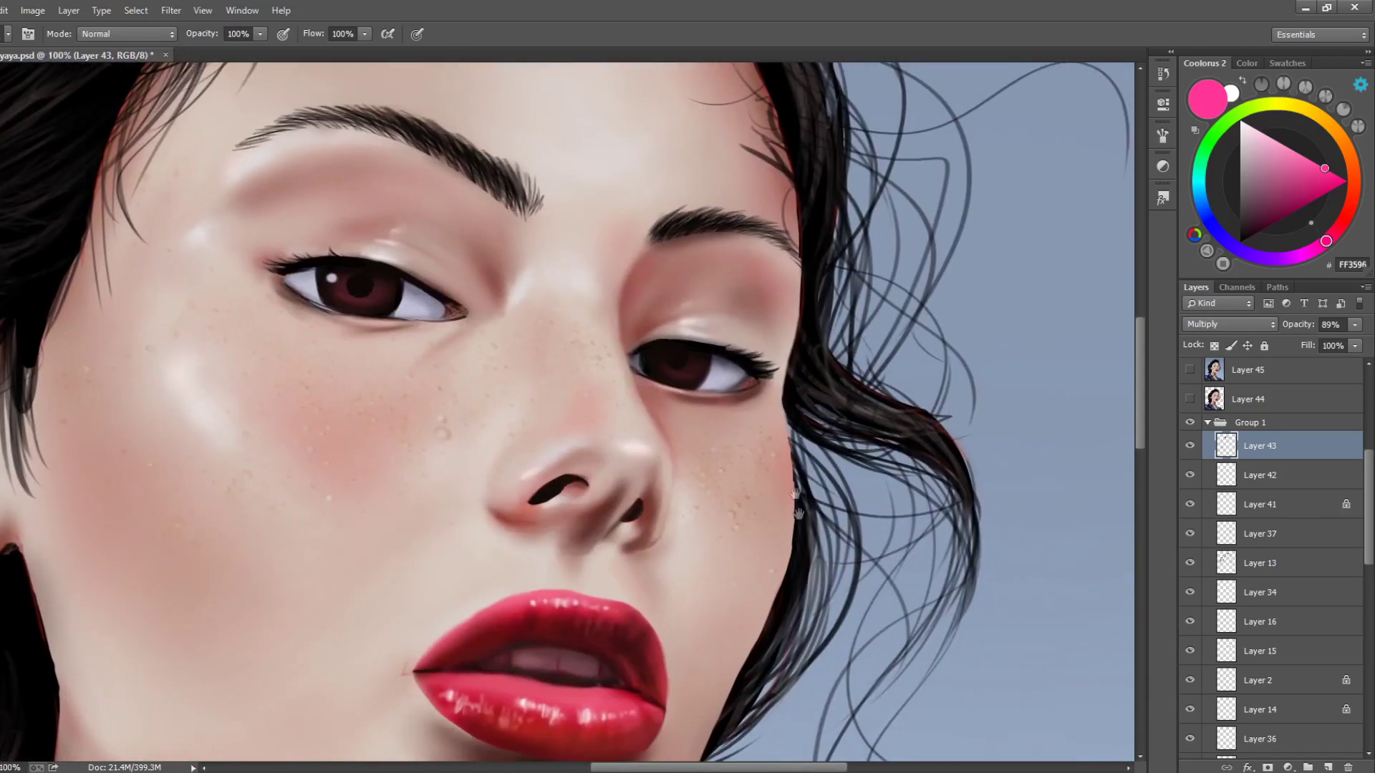
pyautogui.hotkey('ctrl', '0')
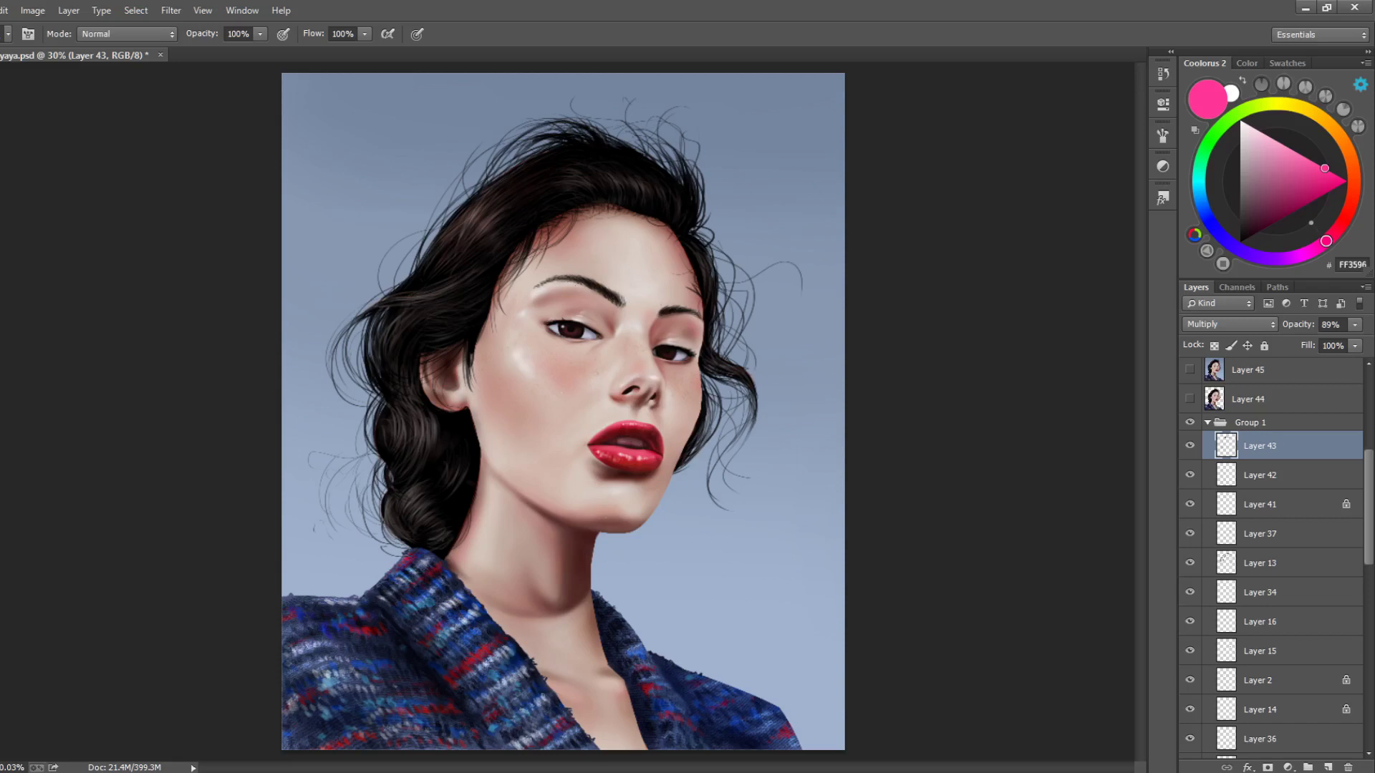
# Show and select the merged portrait on Layer 44, and hide and collapse Group 1 with the original layers
pyautogui.click(1190, 399)
pyautogui.click(1189, 422)
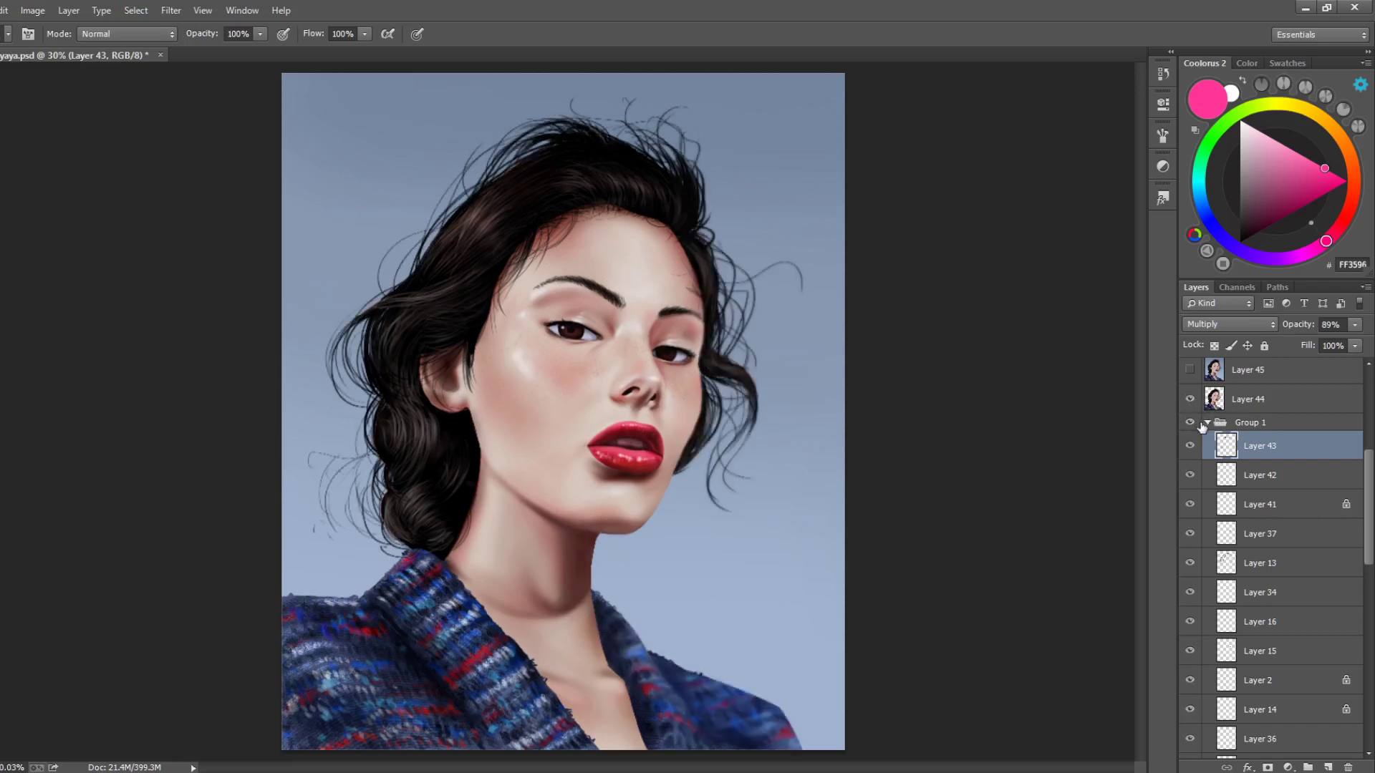
pyautogui.click(1219, 423)
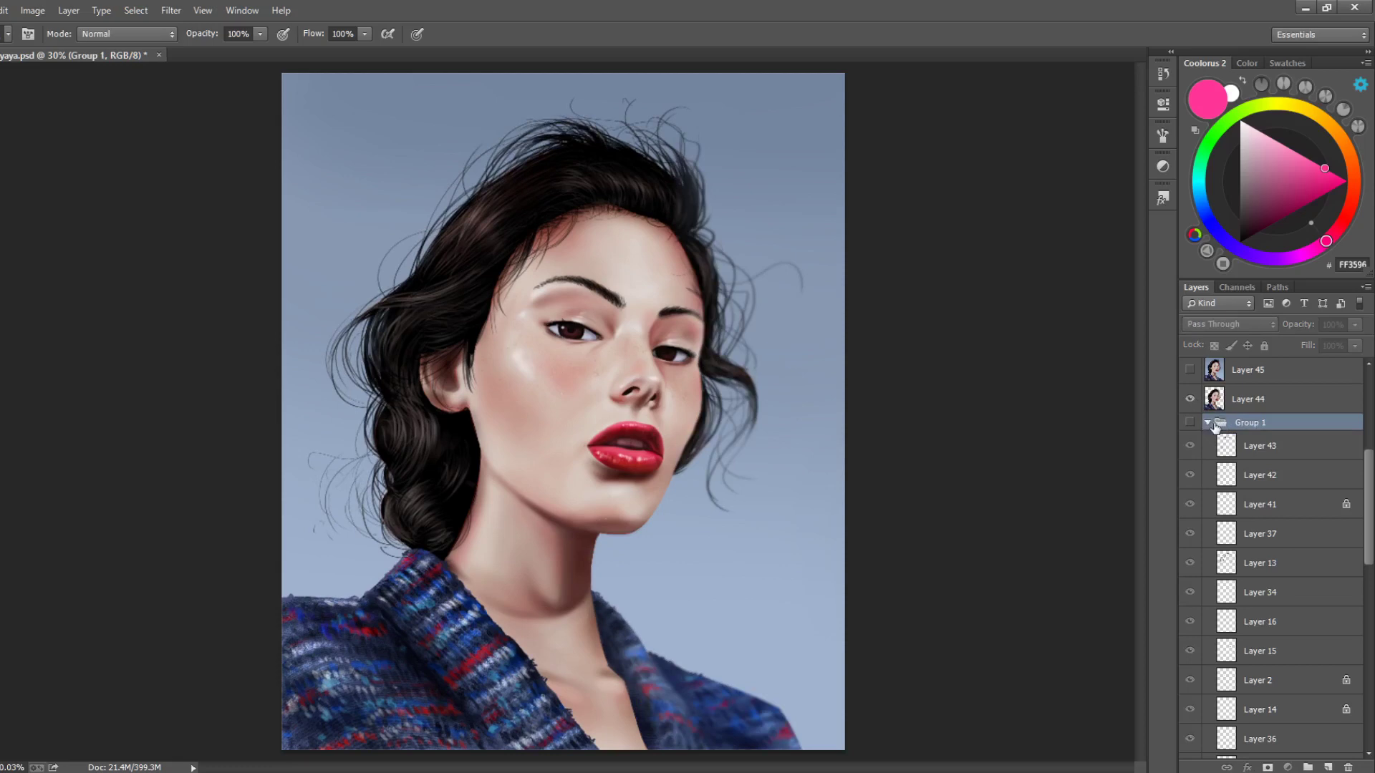
pyautogui.click(1208, 422)
pyautogui.click(1190, 665)
pyautogui.click(1229, 668)
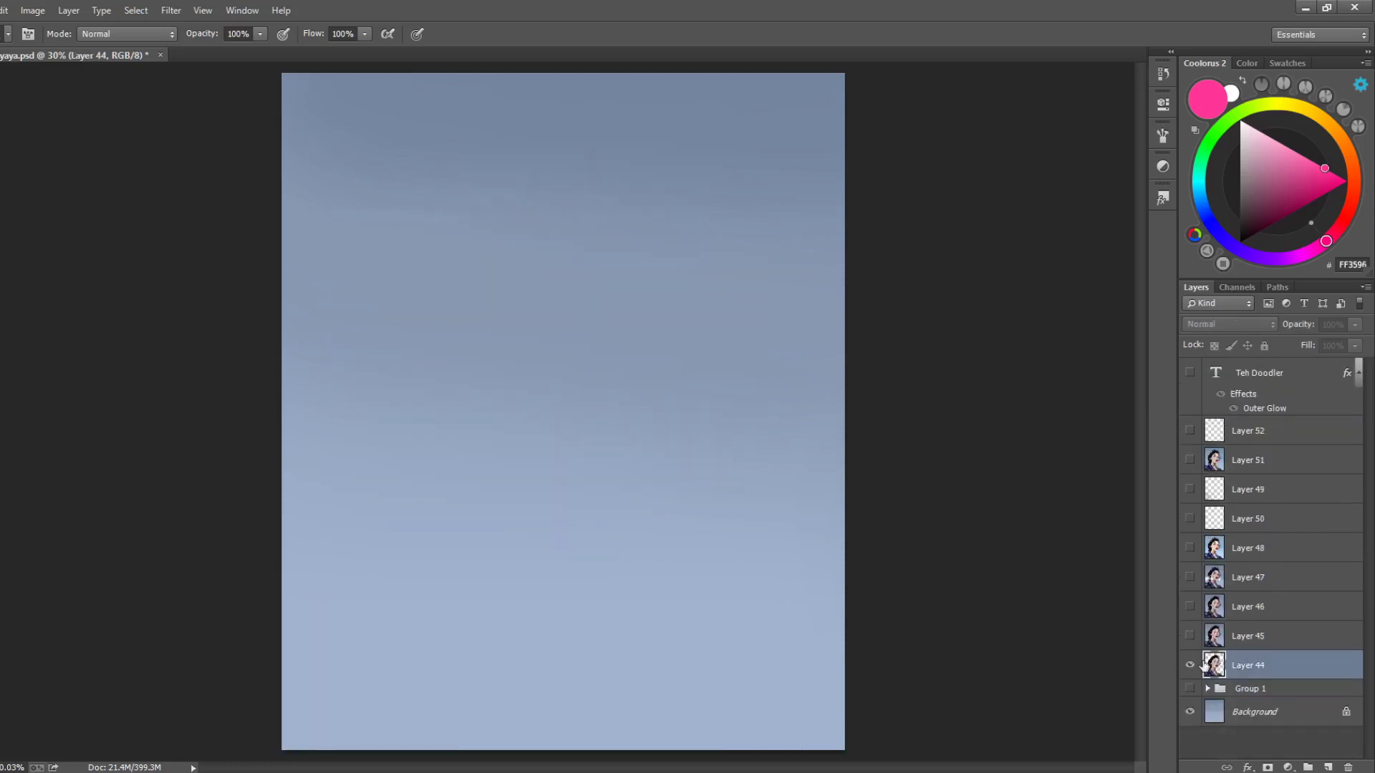
pyautogui.click(1189, 665)
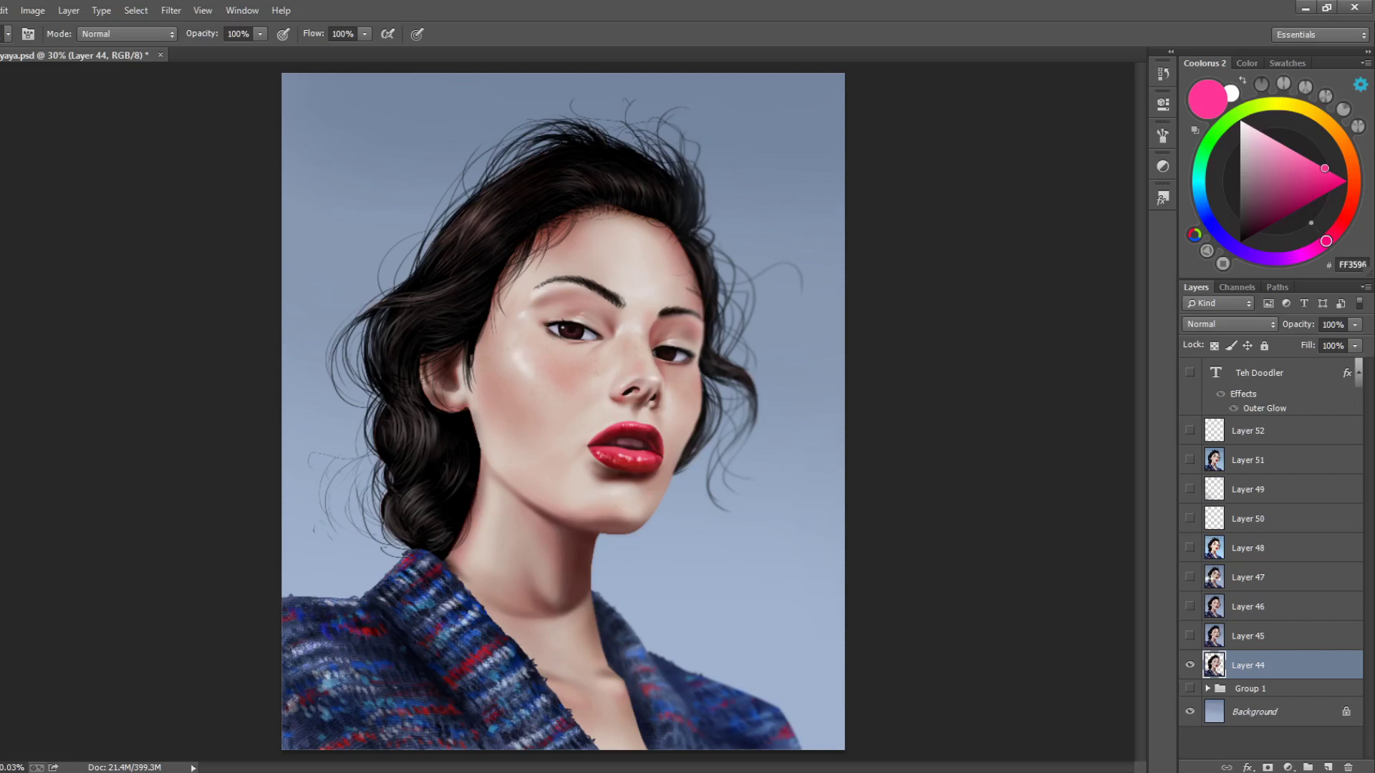
# Turn on and select Layer 45, toggling it repeatedly to compare it with Layer 44 at 50% zoom
pyautogui.click(1191, 637)
pyautogui.click(1190, 636)
pyautogui.click(1190, 636)
pyautogui.click(1217, 640)
pyautogui.hotkey('ctrl', '+')
pyautogui.hotkey('ctrl', '+')
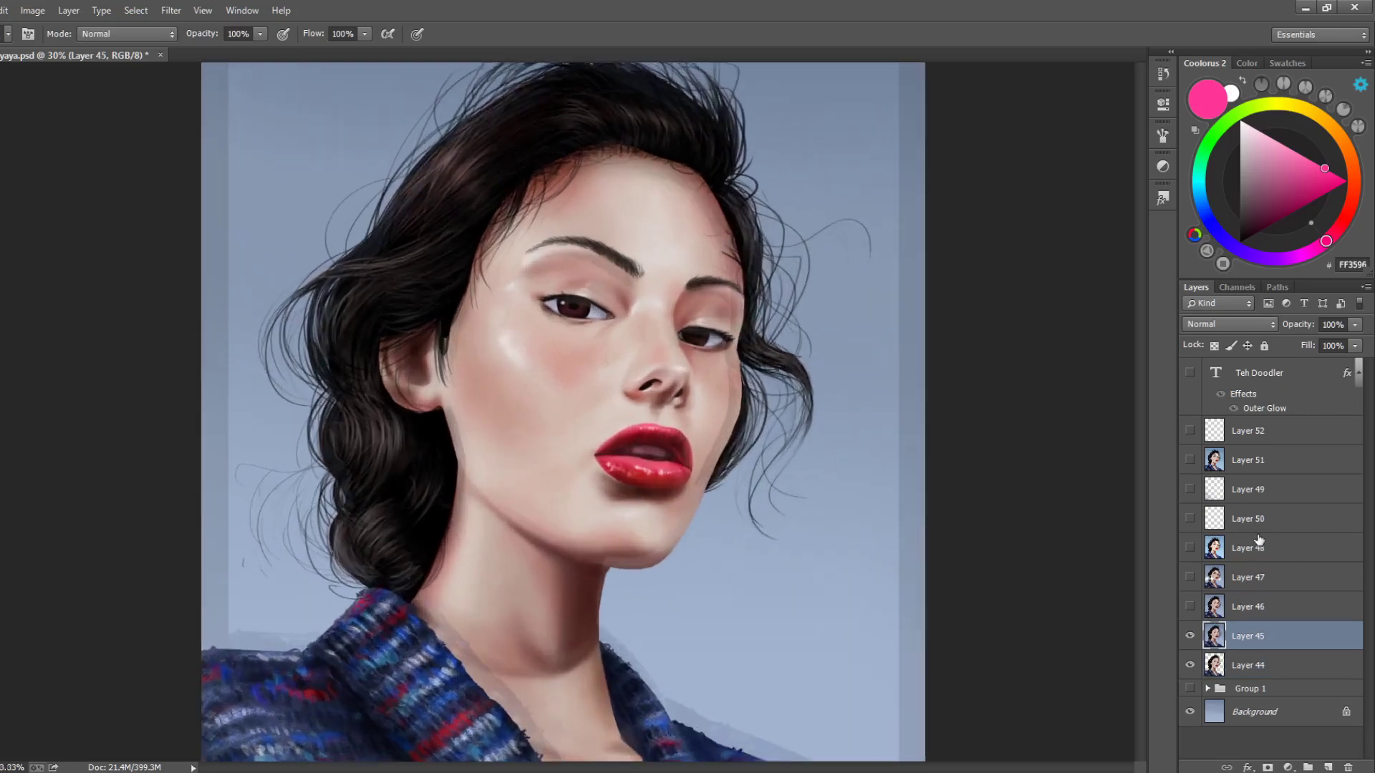
pyautogui.click(1190, 636)
pyautogui.click(1190, 636)
pyautogui.click(1190, 635)
pyautogui.click(1190, 636)
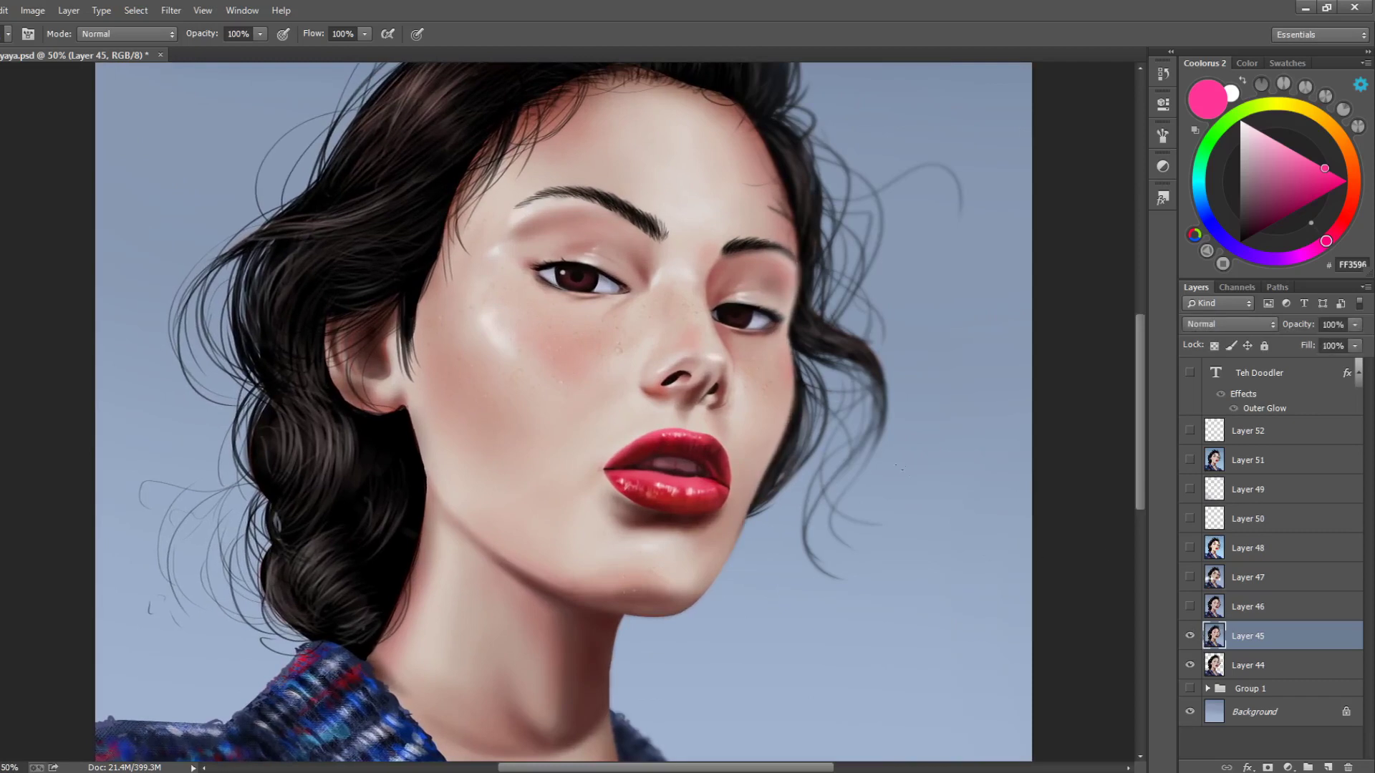
pyautogui.click(1190, 636)
pyautogui.click(1190, 636)
pyautogui.click(1190, 636)
pyautogui.click(1190, 635)
# Turn on Layer 46, toggling it repeatedly to compare it with Layer 45, and select that layer
pyautogui.click(1190, 606)
pyautogui.click(1190, 607)
pyautogui.click(1190, 606)
pyautogui.click(1190, 607)
pyautogui.click(1190, 607)
pyautogui.click(1233, 603)
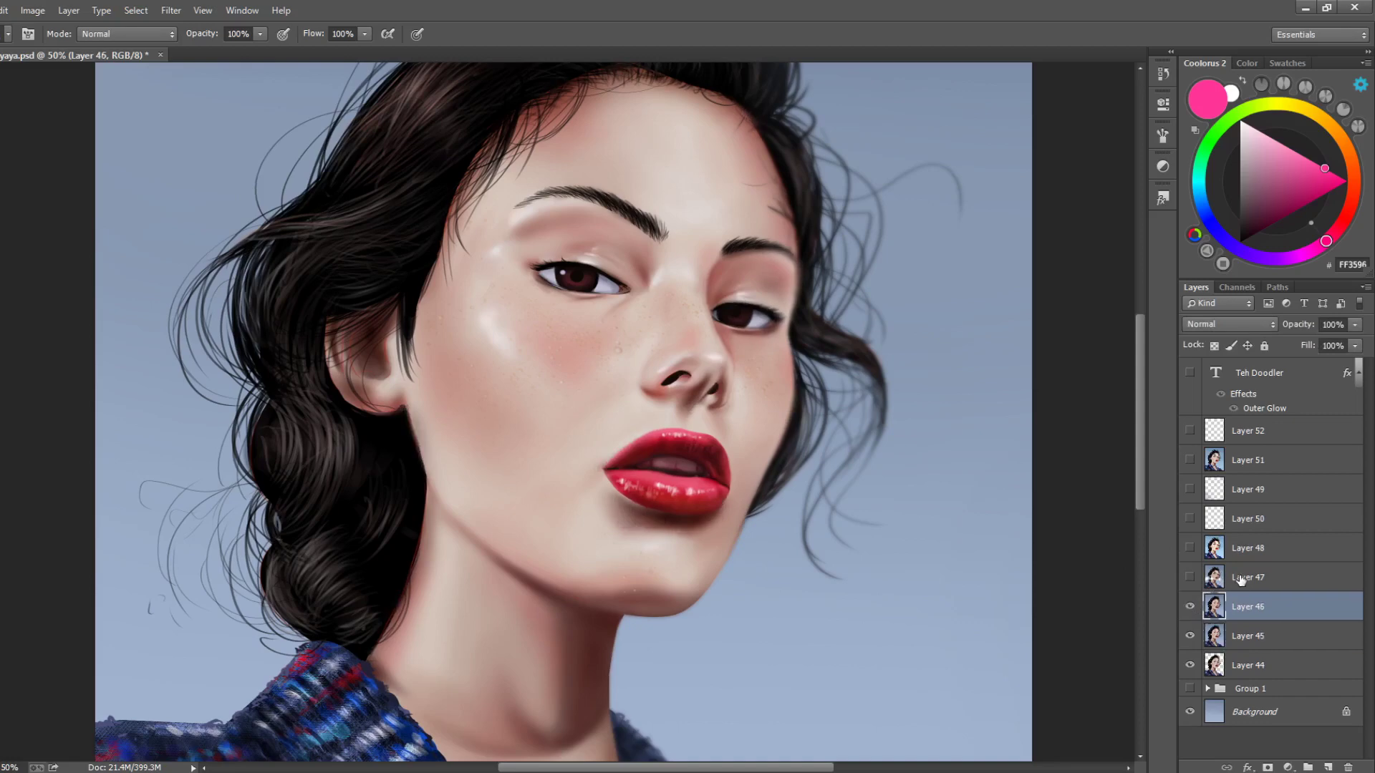
# Turn on Layer 47, toggling it to compare its changes to the face, and leave Layer 46 below it visible
pyautogui.click(1192, 580)
pyautogui.click(1190, 579)
pyautogui.click(1191, 578)
pyautogui.click(1194, 607)
pyautogui.click(1194, 607)
pyautogui.click(1194, 607)
pyautogui.click(1191, 607)
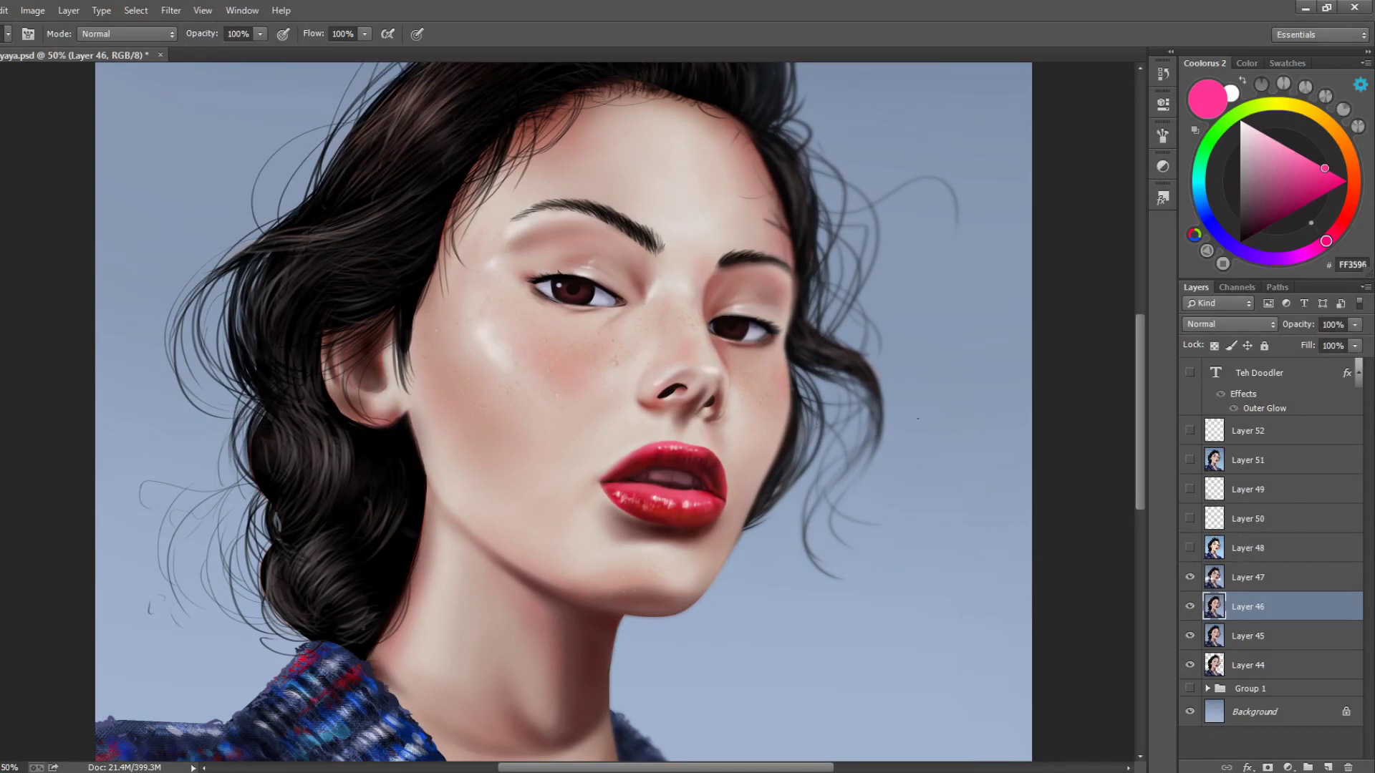
# Show and hide Layer 48 repeatedly to compare its brightness with Layer 47, and select Layer 48
pyautogui.click(1190, 548)
pyautogui.click(1190, 547)
pyautogui.click(1190, 548)
pyautogui.click(1190, 547)
pyautogui.click(1210, 548)
pyautogui.click(1191, 549)
pyautogui.click(1192, 548)
pyautogui.click(1240, 576)
pyautogui.click(1235, 549)
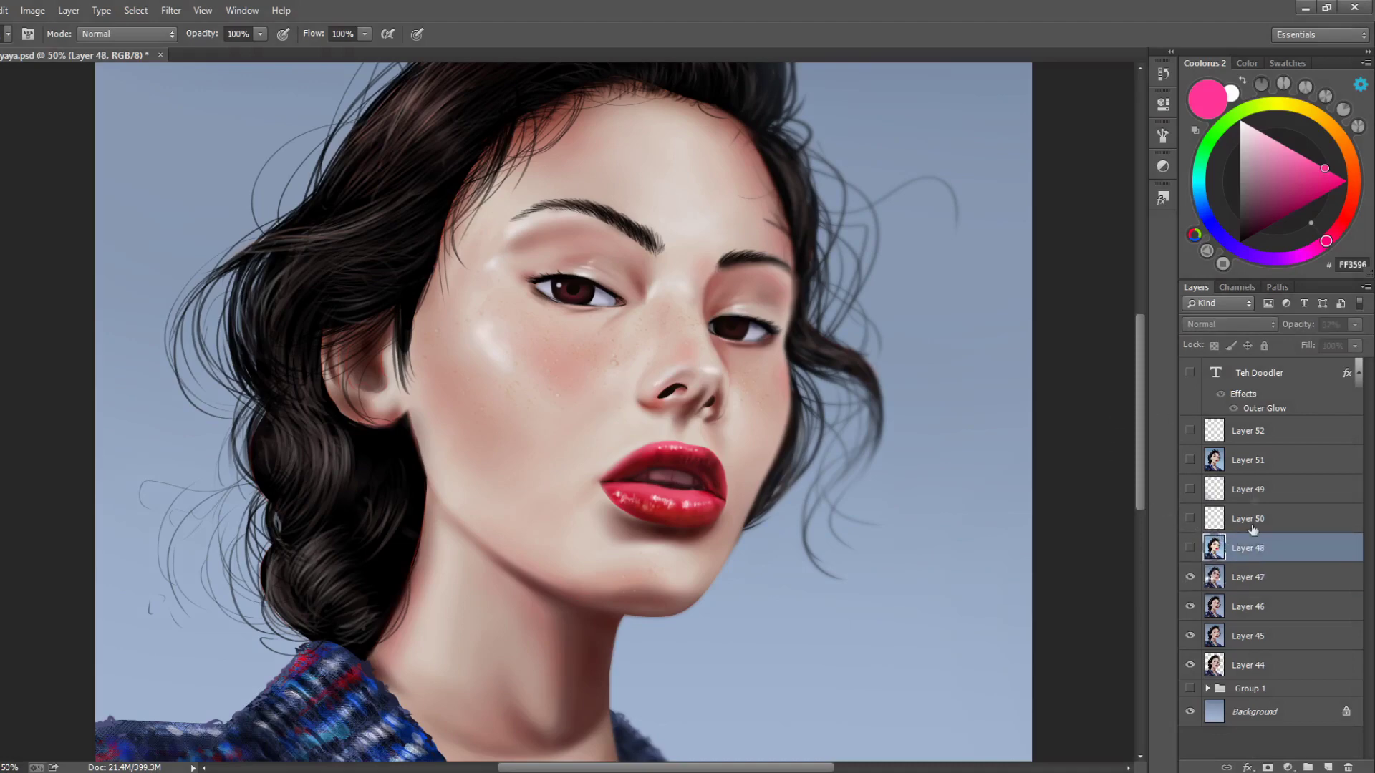
# Try brightening Layer 47 with a Levels adjustment that moves the white input point inward, and discard it
pyautogui.click(1250, 578)
pyautogui.hotkey('ctrl', 'l')
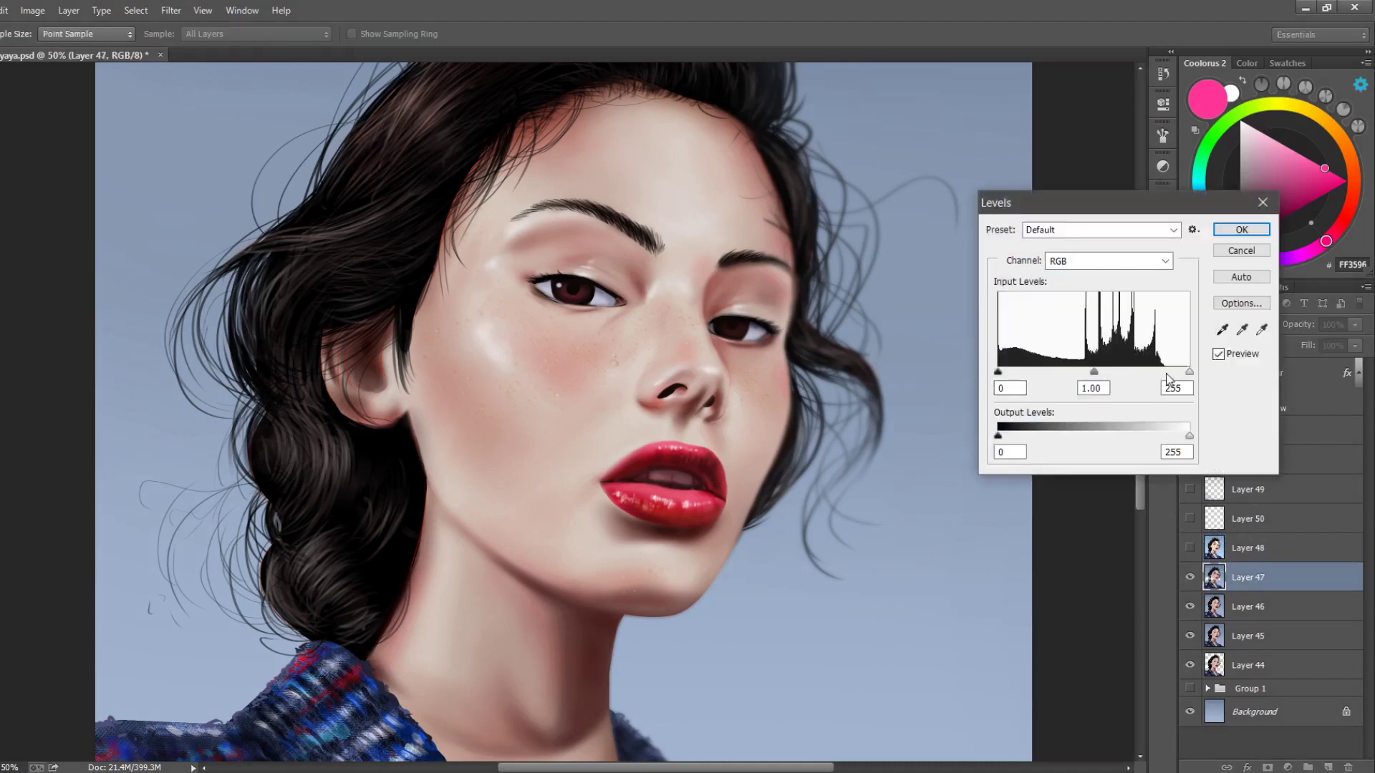
pyautogui.moveTo(1189, 373); pyautogui.dragTo(1133, 389)
pyautogui.click(1241, 250)
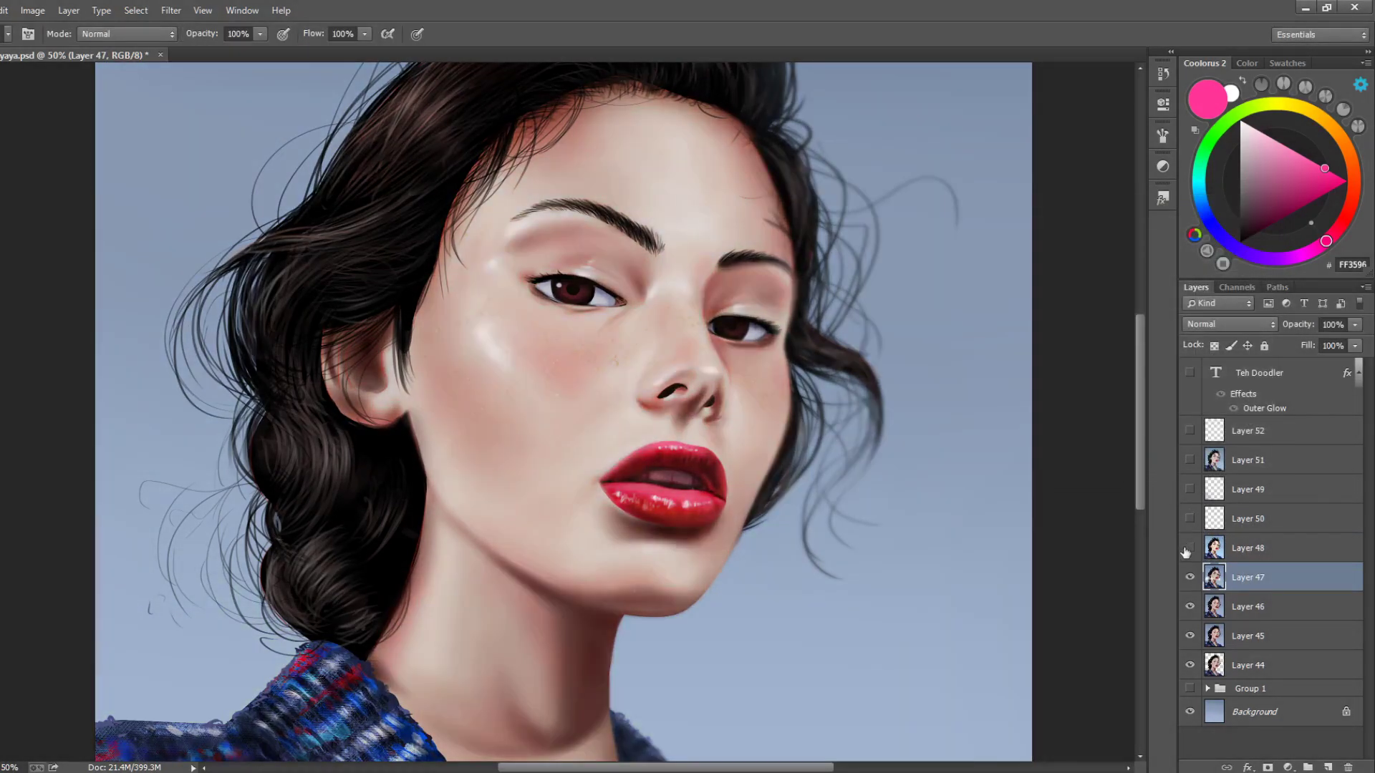
# Turn on and select Layer 48, toggling it to compare the portrait with and without its brightening
pyautogui.click(1190, 548)
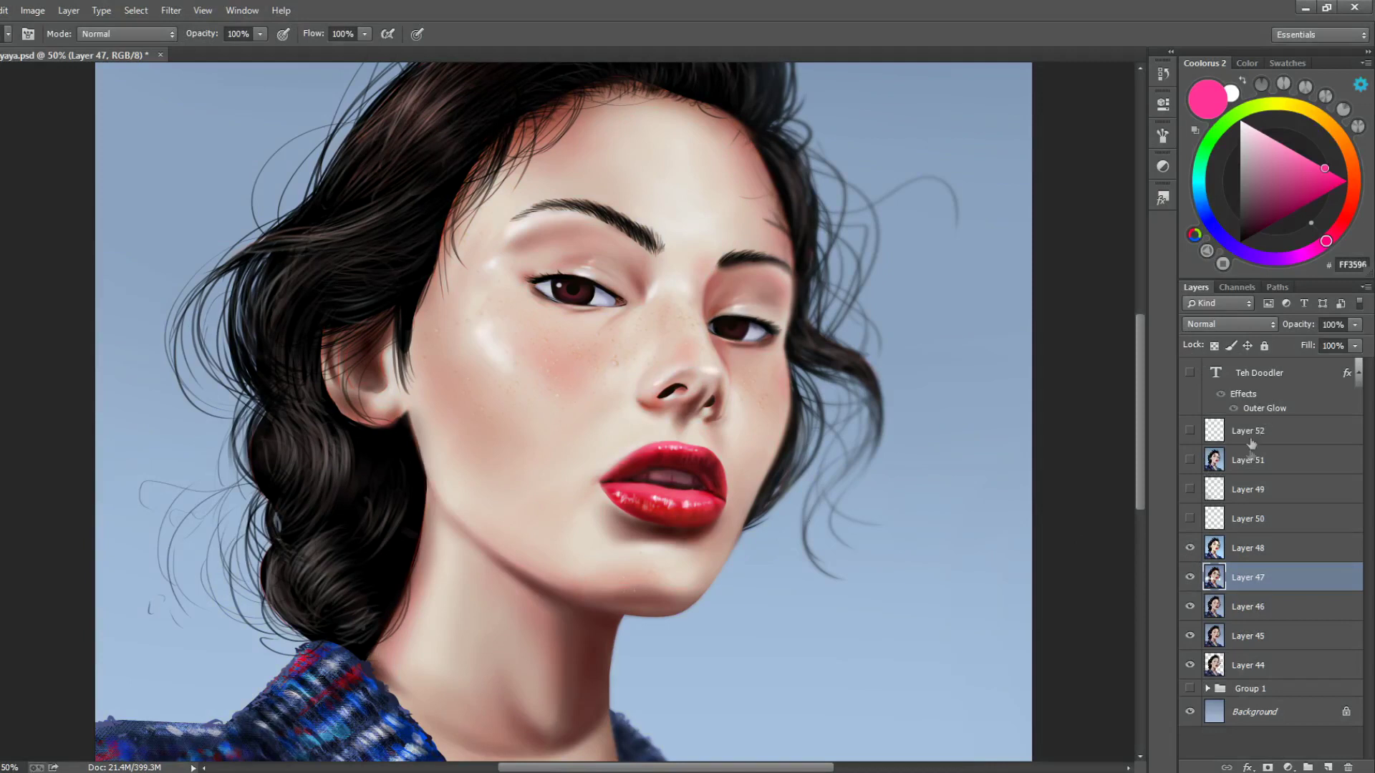
pyautogui.click(1228, 553)
pyautogui.click(1190, 548)
pyautogui.click(1191, 549)
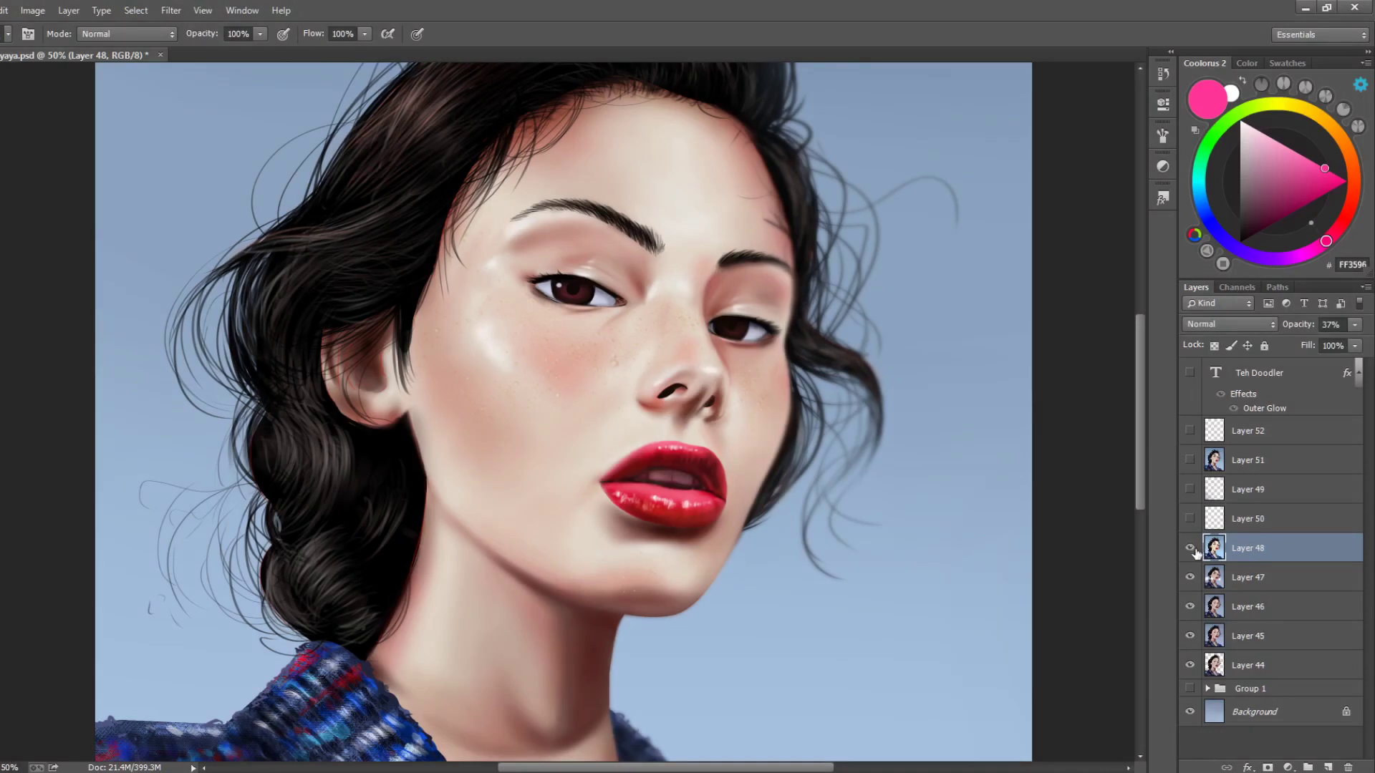
# Turn on and select Layer 50, toggling it to compare the small dark spots on the face
pyautogui.click(1190, 519)
pyautogui.click(1236, 516)
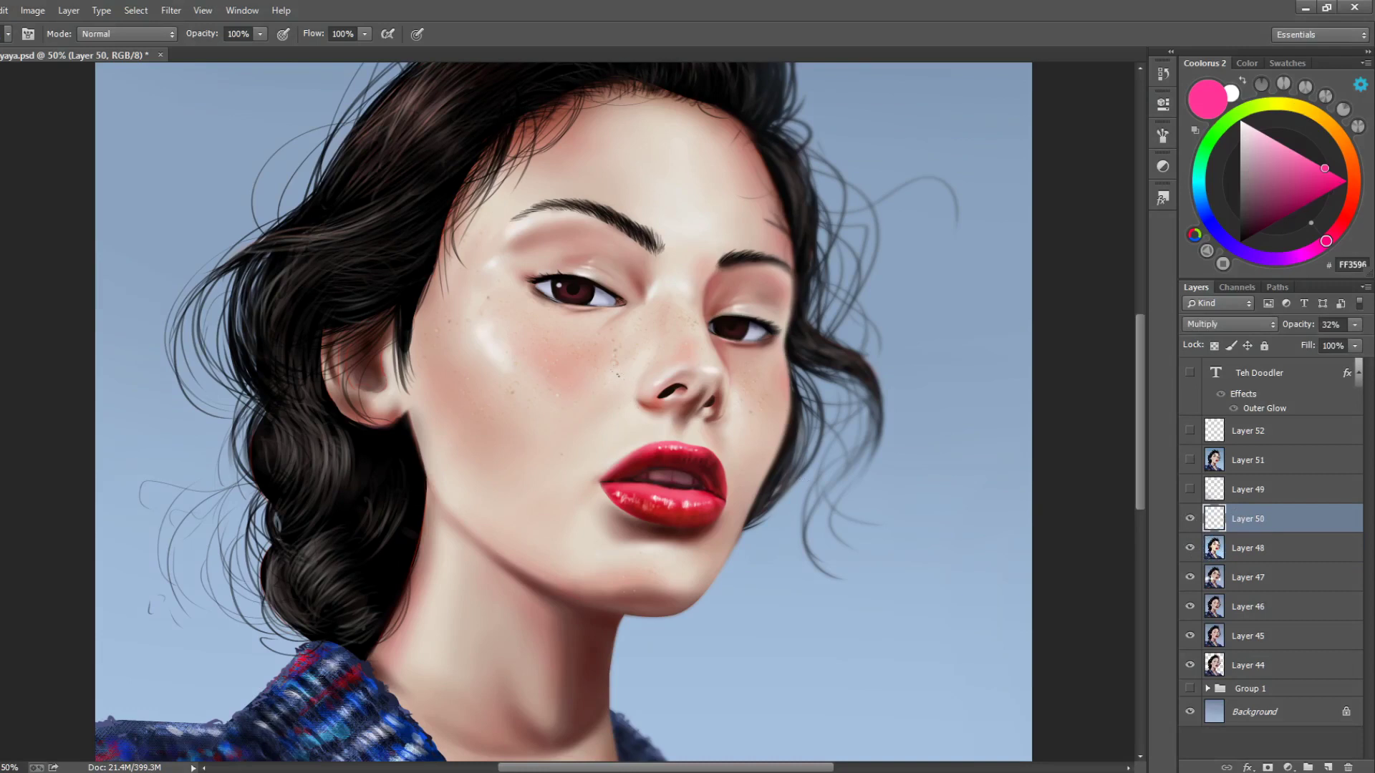
pyautogui.click(1190, 519)
pyautogui.click(1191, 519)
# Turn on and select Layer 49, toggling it repeatedly to compare its effect across the whole portrait
pyautogui.click(1190, 489)
pyautogui.click(1190, 490)
pyautogui.click(1190, 490)
pyautogui.click(1190, 490)
pyautogui.click(1190, 490)
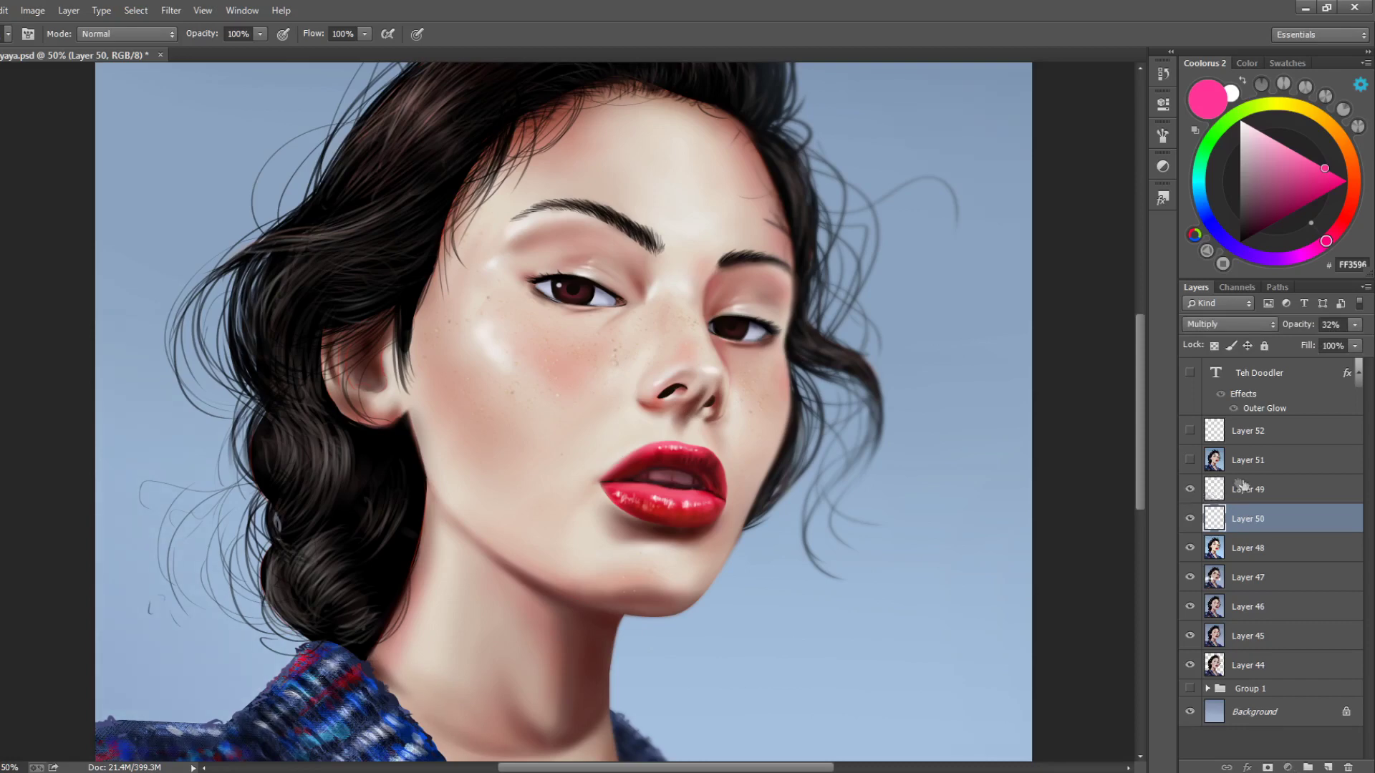
pyautogui.click(1248, 490)
pyautogui.hotkey('ctrl', '-')
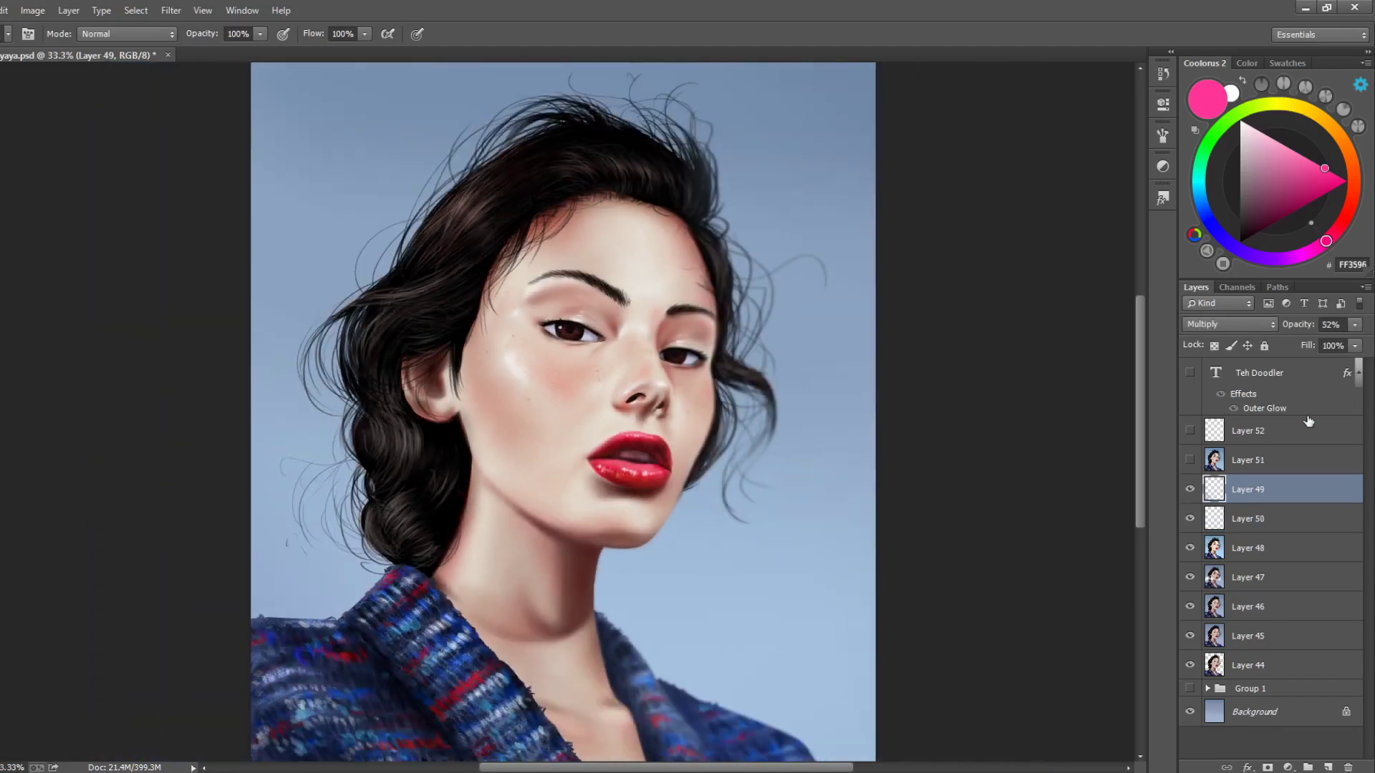
pyautogui.click(1190, 490)
pyautogui.click(1190, 490)
pyautogui.click(1190, 490)
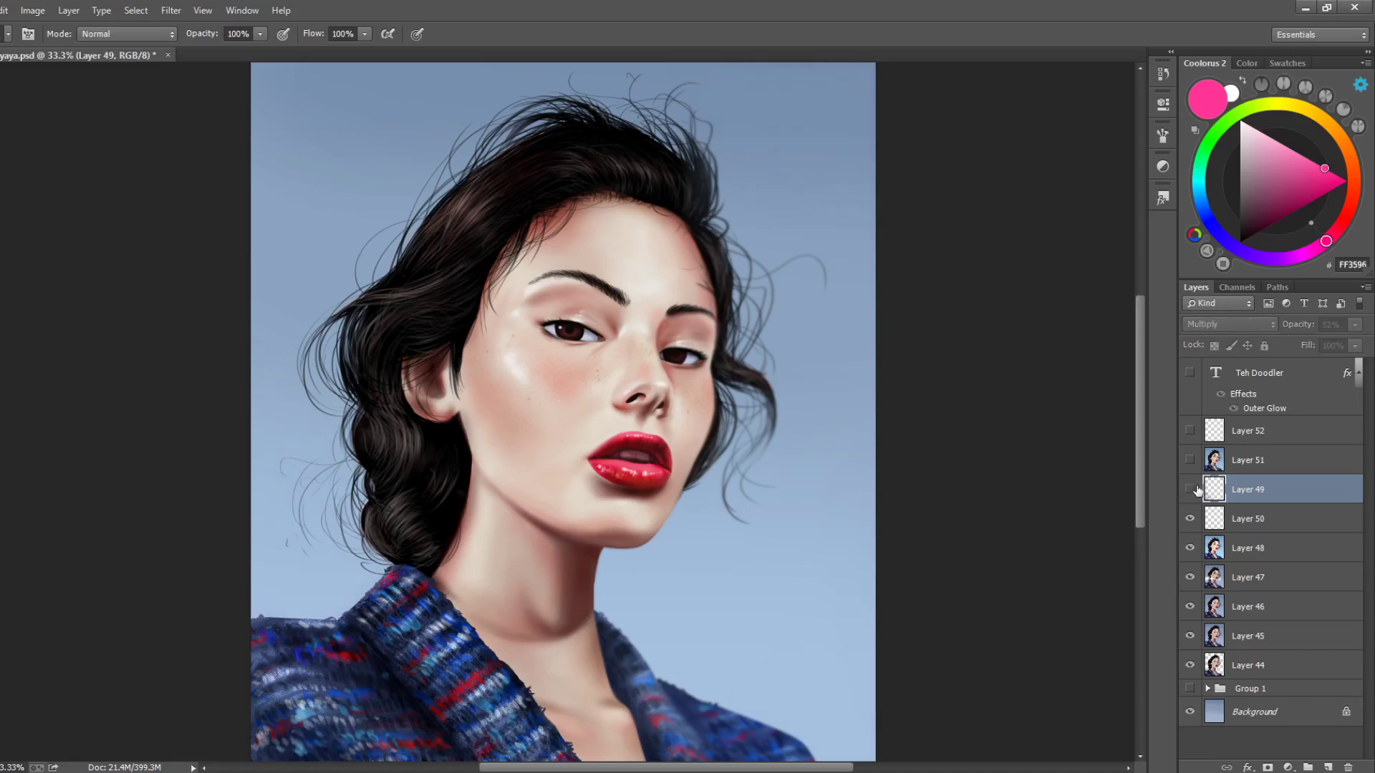
pyautogui.click(1190, 489)
# Turn on Layer 51, toggling it repeatedly to compare its effect on the portrait, and select that layer
pyautogui.click(1192, 460)
pyautogui.click(1192, 460)
pyautogui.click(1192, 460)
pyautogui.click(1194, 462)
pyautogui.click(1194, 462)
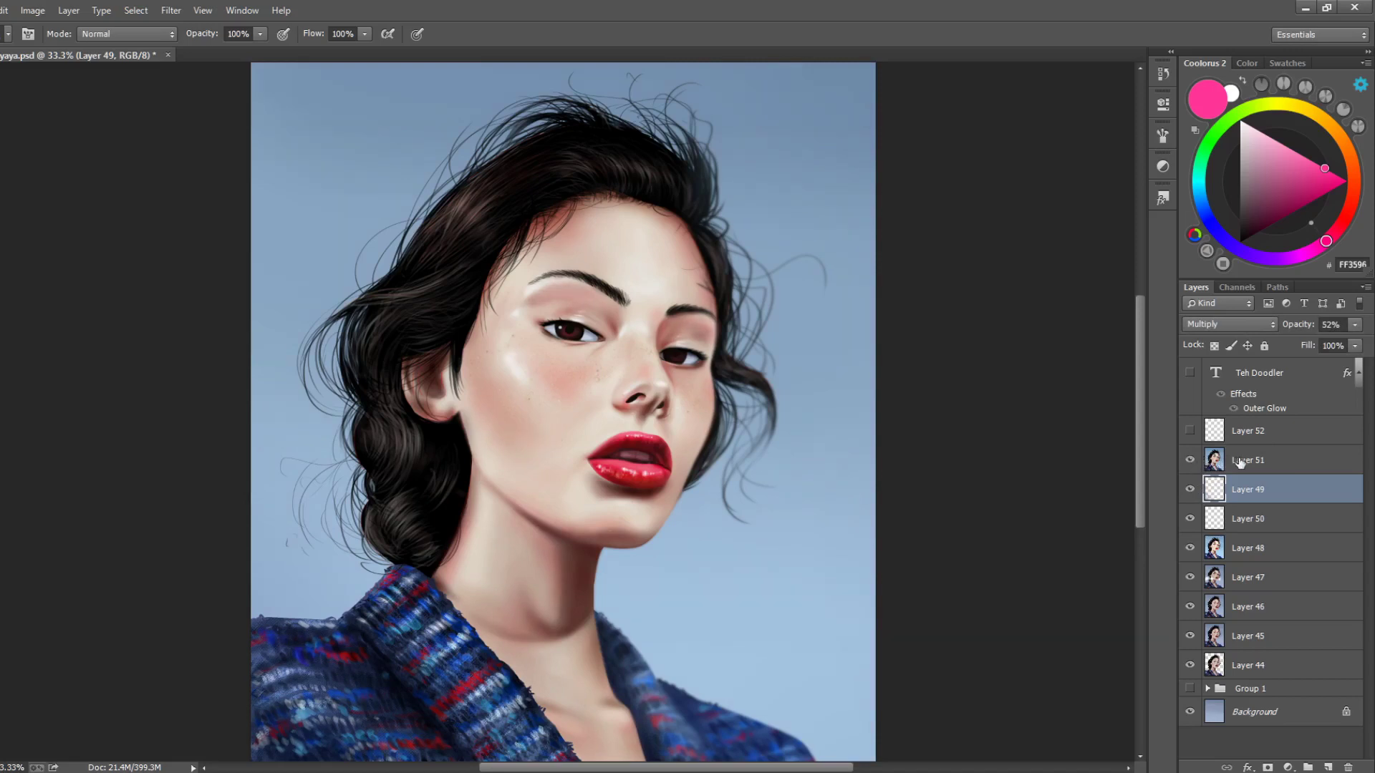
pyautogui.click(1194, 462)
pyautogui.click(1192, 461)
pyautogui.click(1192, 460)
pyautogui.click(1190, 461)
pyautogui.click(1190, 461)
pyautogui.click(1190, 460)
pyautogui.click(1235, 462)
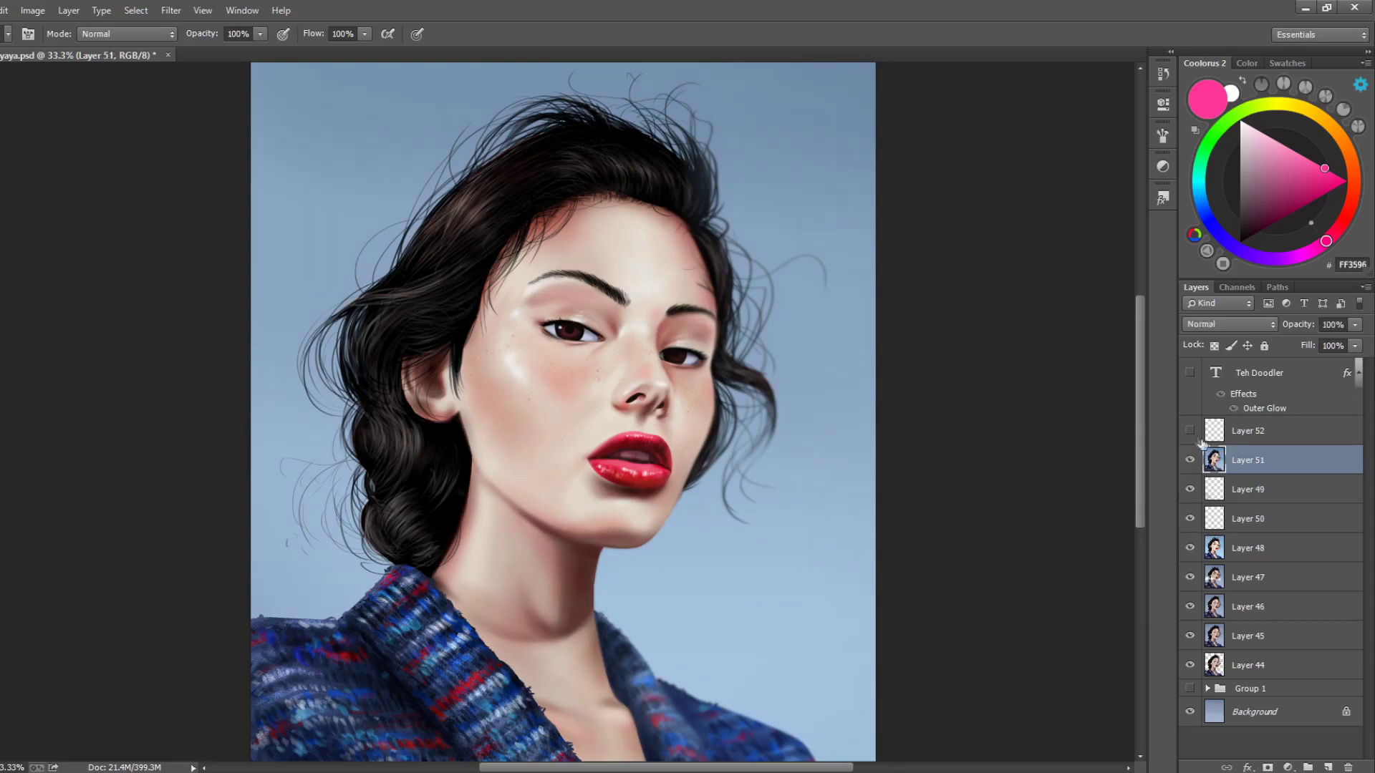
# Turn on and select Layer 52, toggling it repeatedly to compare the portrait with and without it
pyautogui.click(1191, 432)
pyautogui.click(1191, 431)
pyautogui.click(1236, 439)
pyautogui.click(1190, 432)
pyautogui.click(1191, 431)
pyautogui.click(1191, 432)
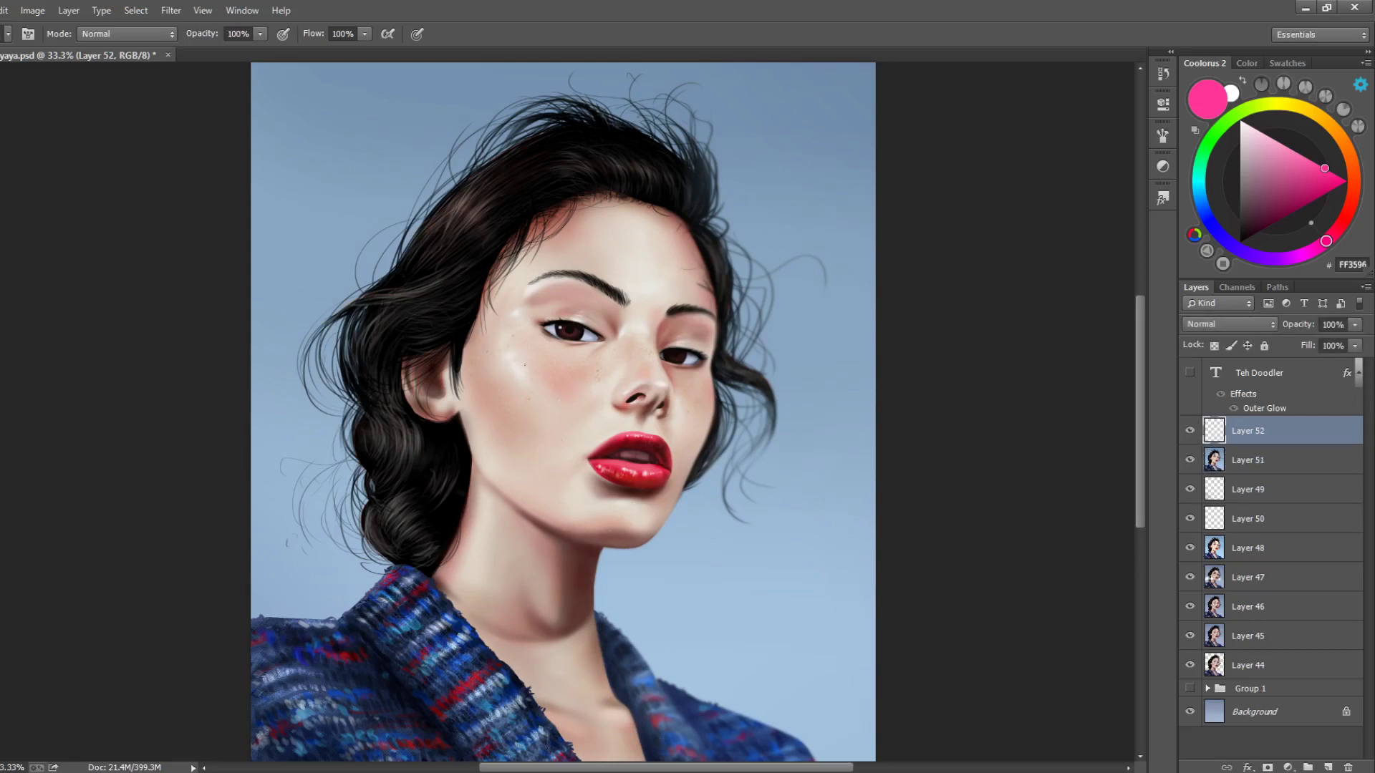
pyautogui.click(1190, 432)
pyautogui.click(1191, 432)
pyautogui.click(1191, 431)
pyautogui.click(1191, 431)
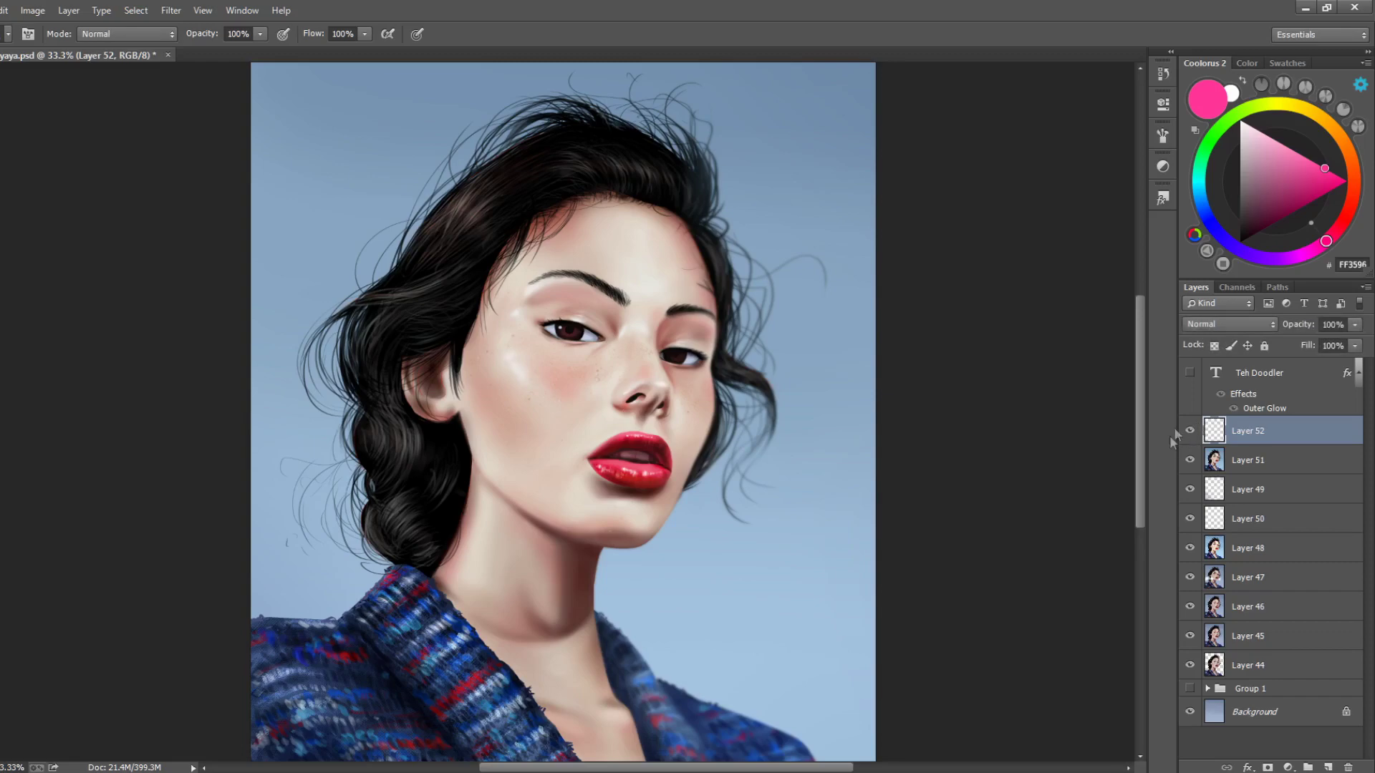
# Turn on the visibility of the Teh Doodler signature text layer and of Group 1
pyautogui.click(1190, 373)
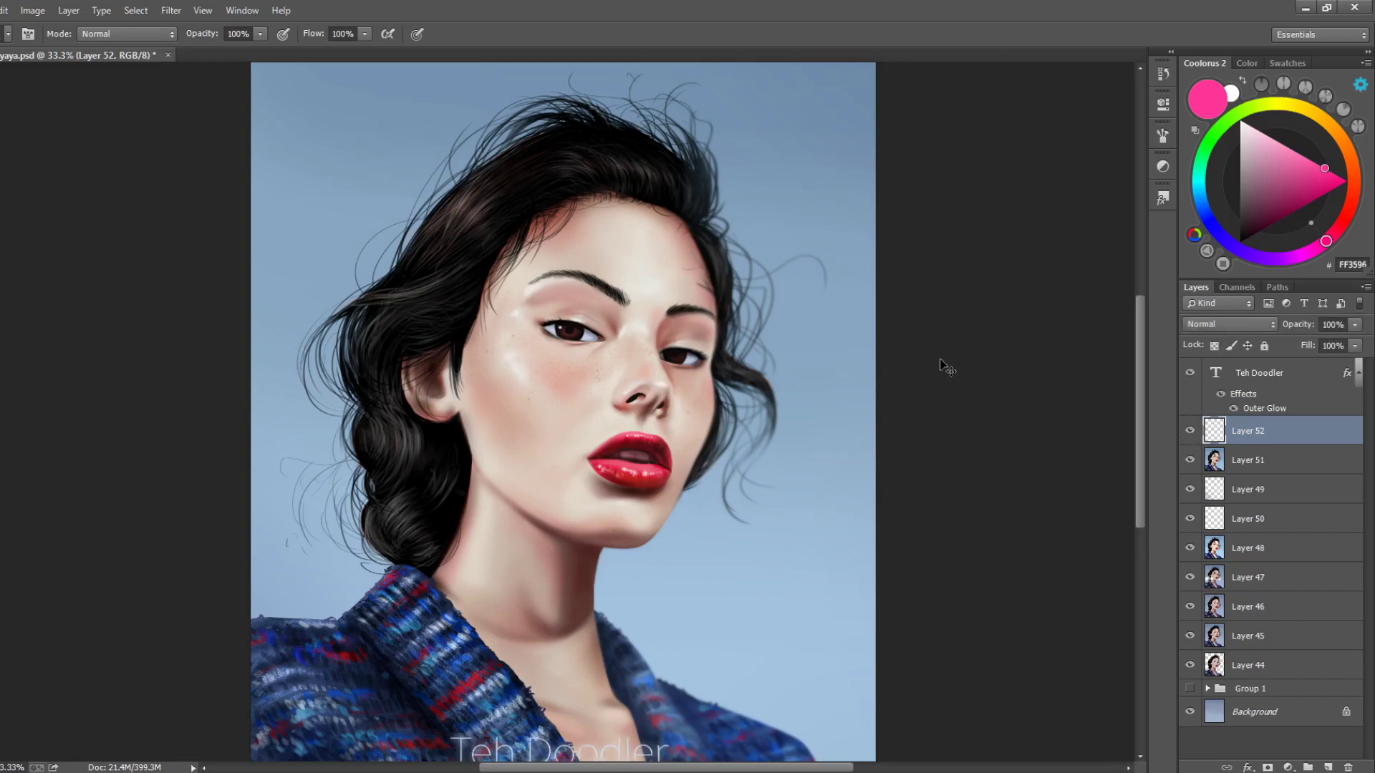
pyautogui.hotkey('ctrl', '0')
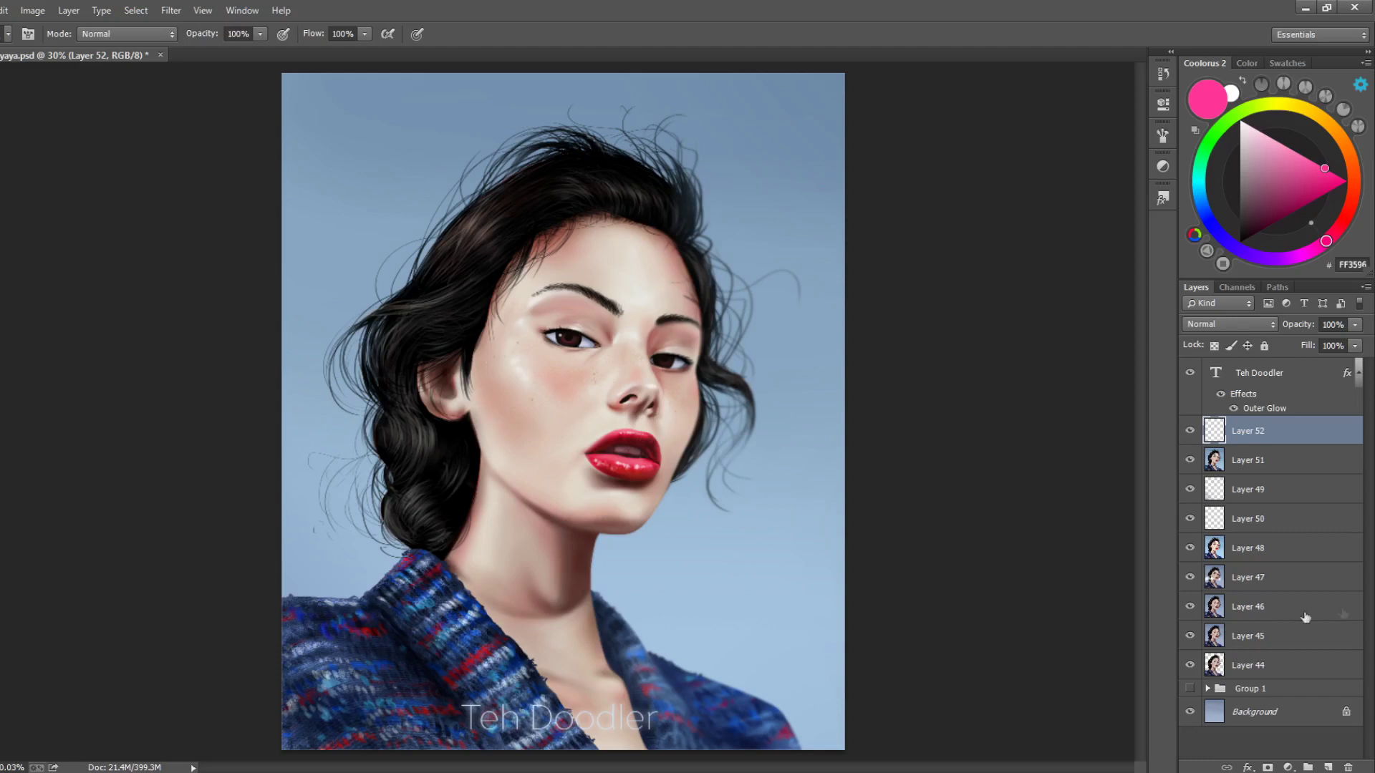
pyautogui.click(1190, 688)
pyautogui.click(1208, 689)
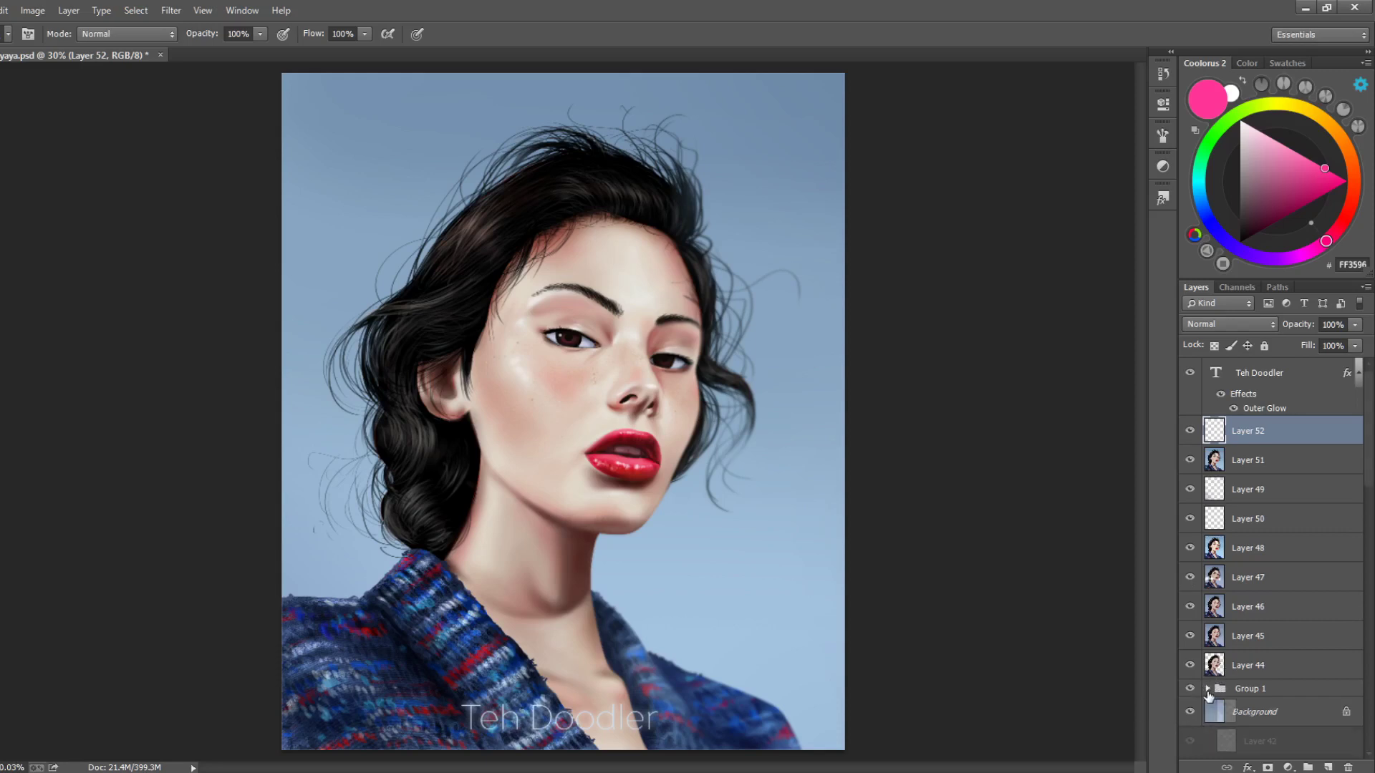
pyautogui.click(1208, 689)
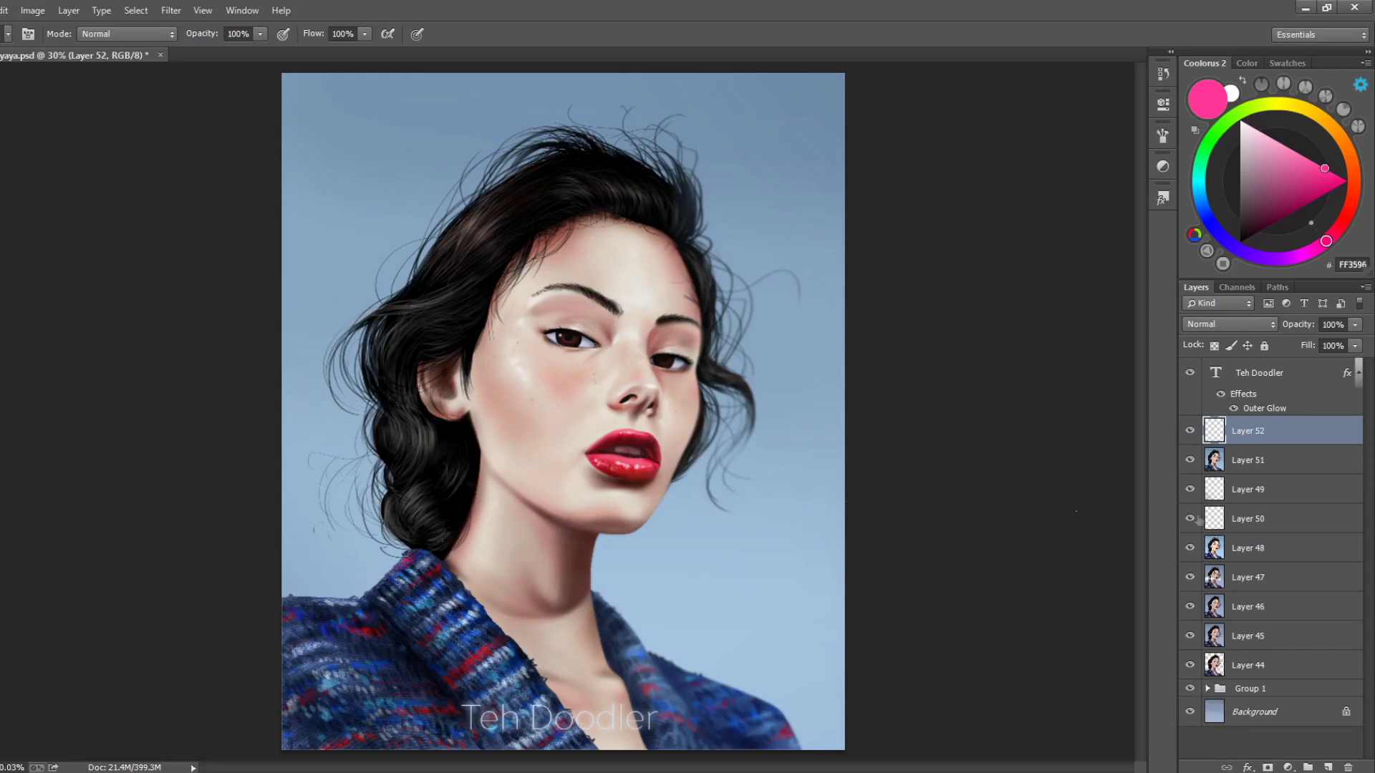
# Expand Group 1 to look through its layers down to Layer 12 and the Background, and collapse it again
pyautogui.click(1253, 467)
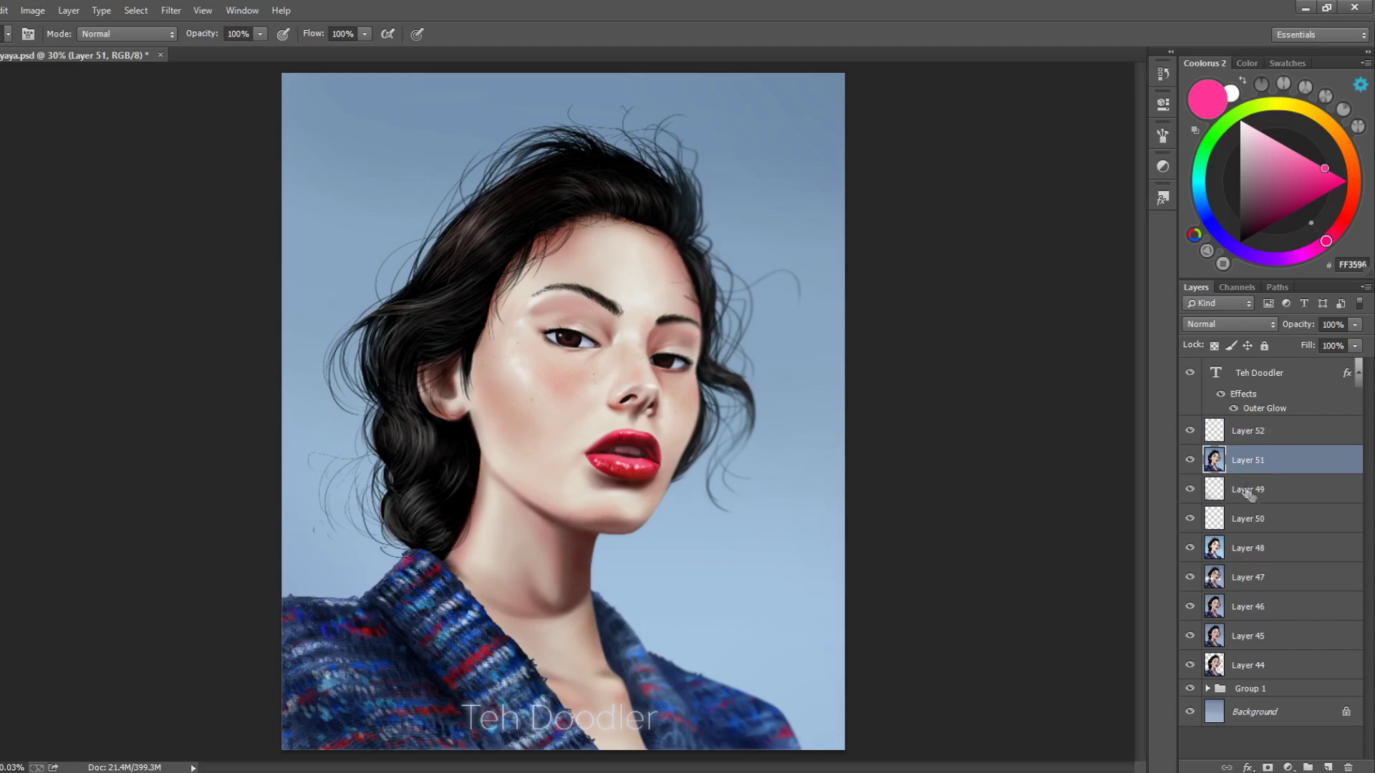
pyautogui.click(1207, 688)
pyautogui.scroll(-3, 1245, 634)
pyautogui.scroll(-10, 1246, 634)
pyautogui.click(1272, 539)
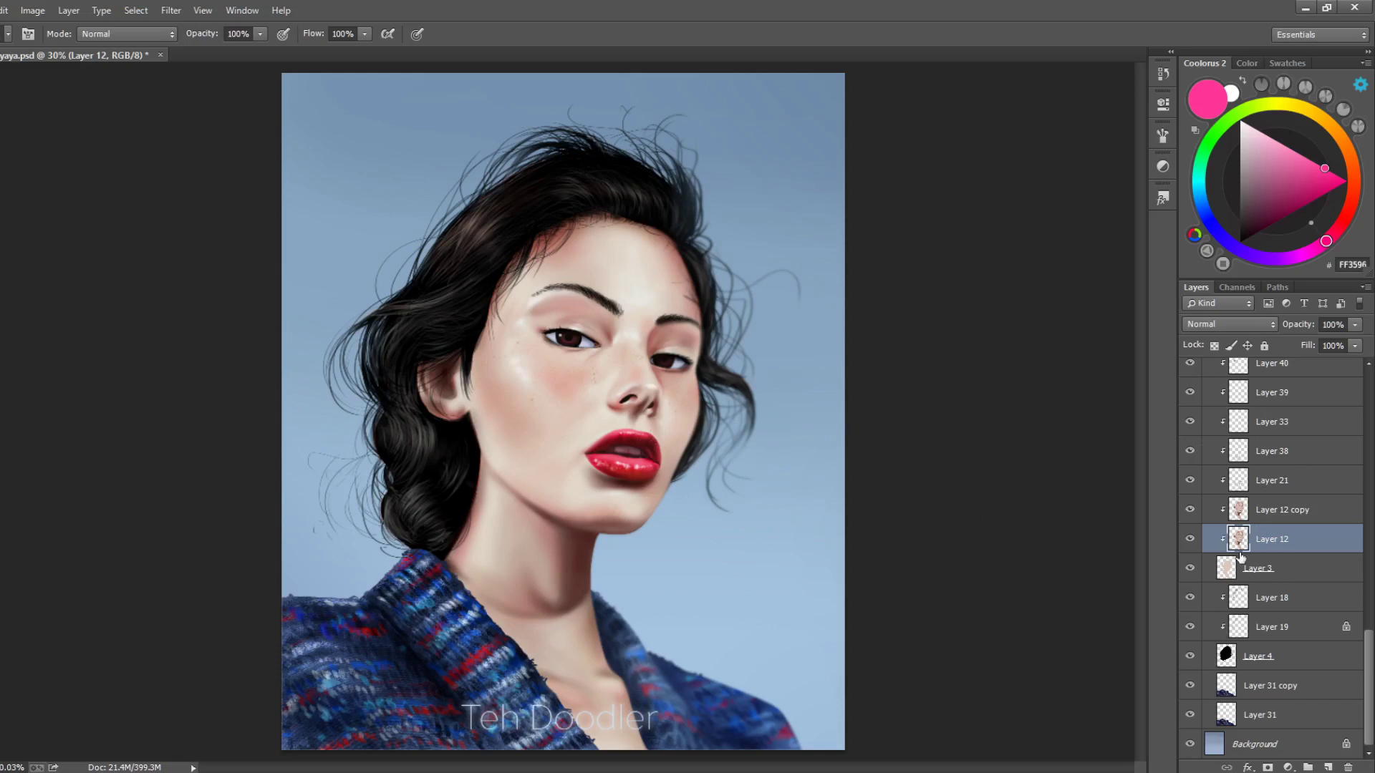
pyautogui.scroll(6, 1246, 566)
pyautogui.scroll(4, 1264, 598)
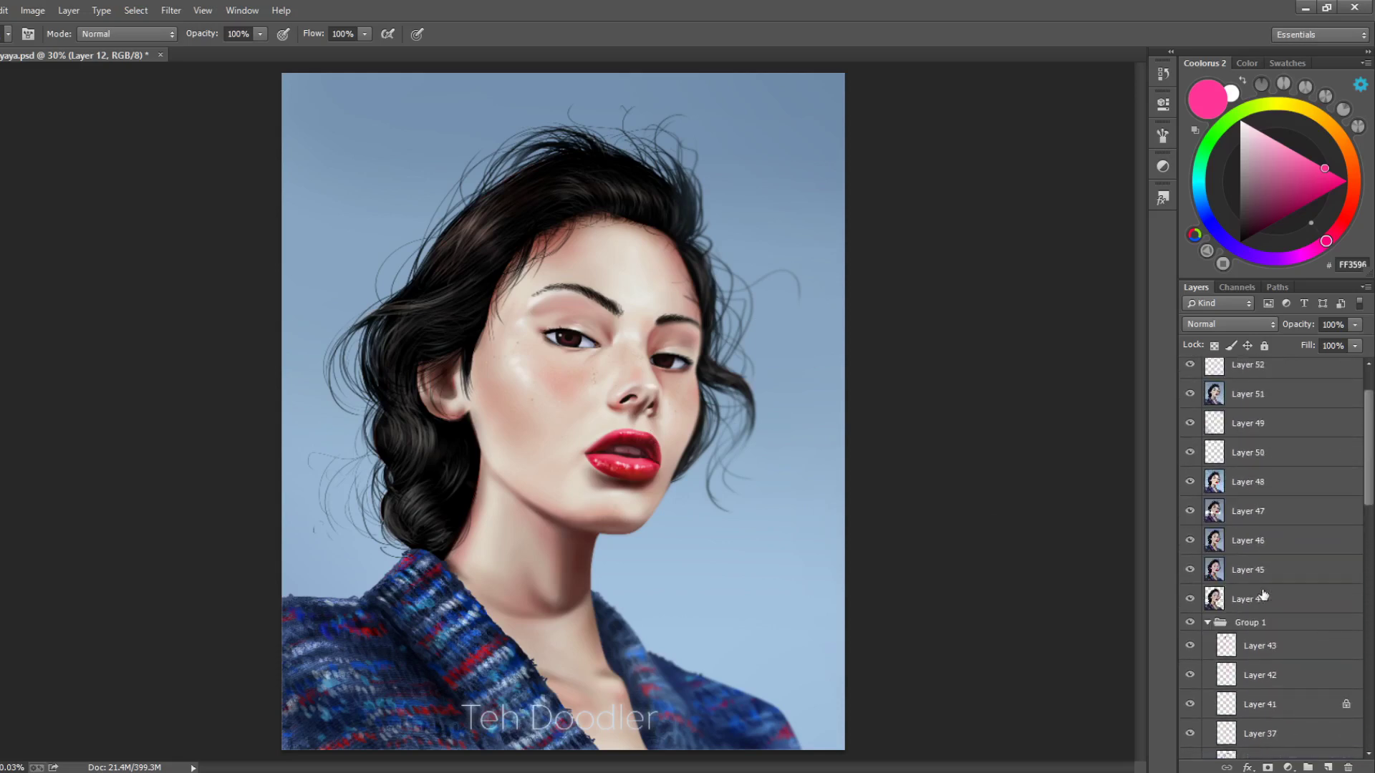
pyautogui.click(1207, 623)
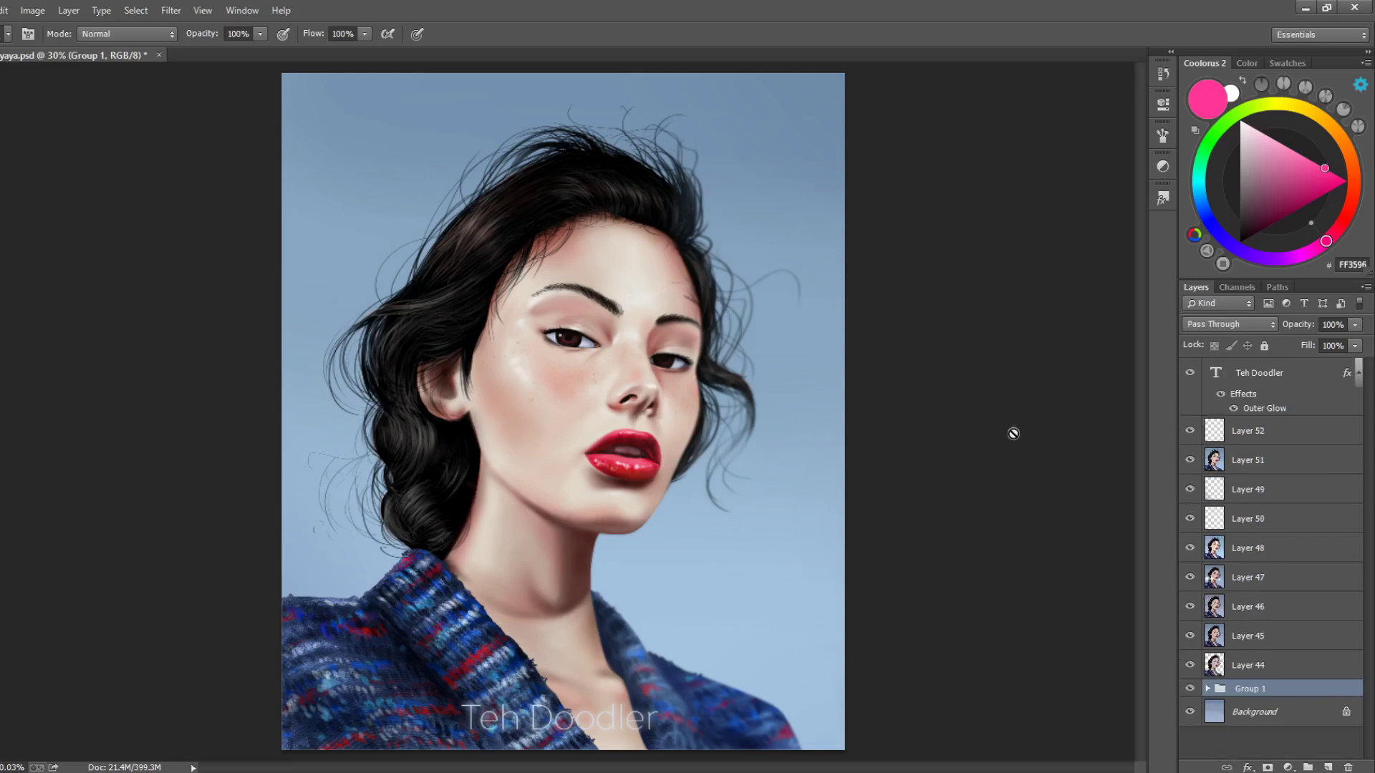
# Select Layer 52 and examine the finished face up close before returning to the whole portrait
pyautogui.click(1225, 434)
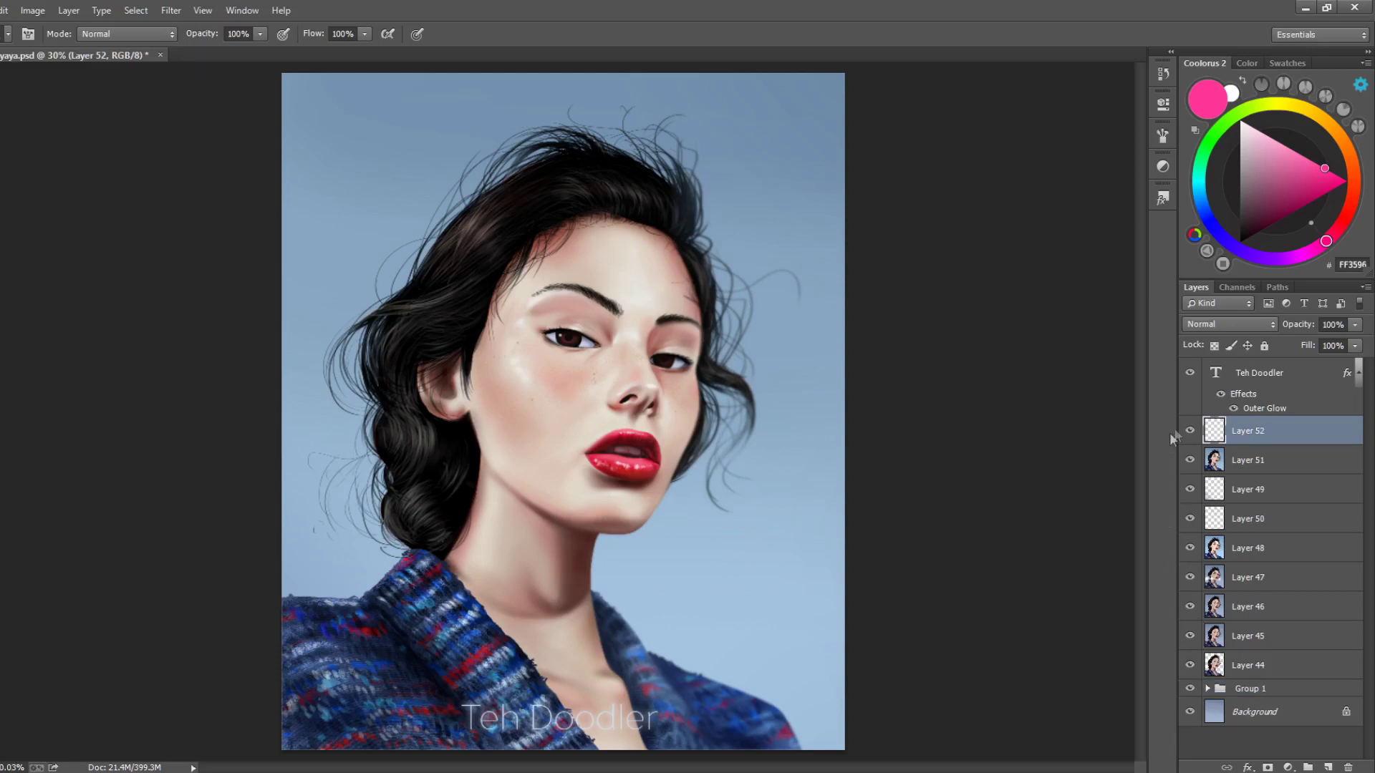
pyautogui.click(1217, 692)
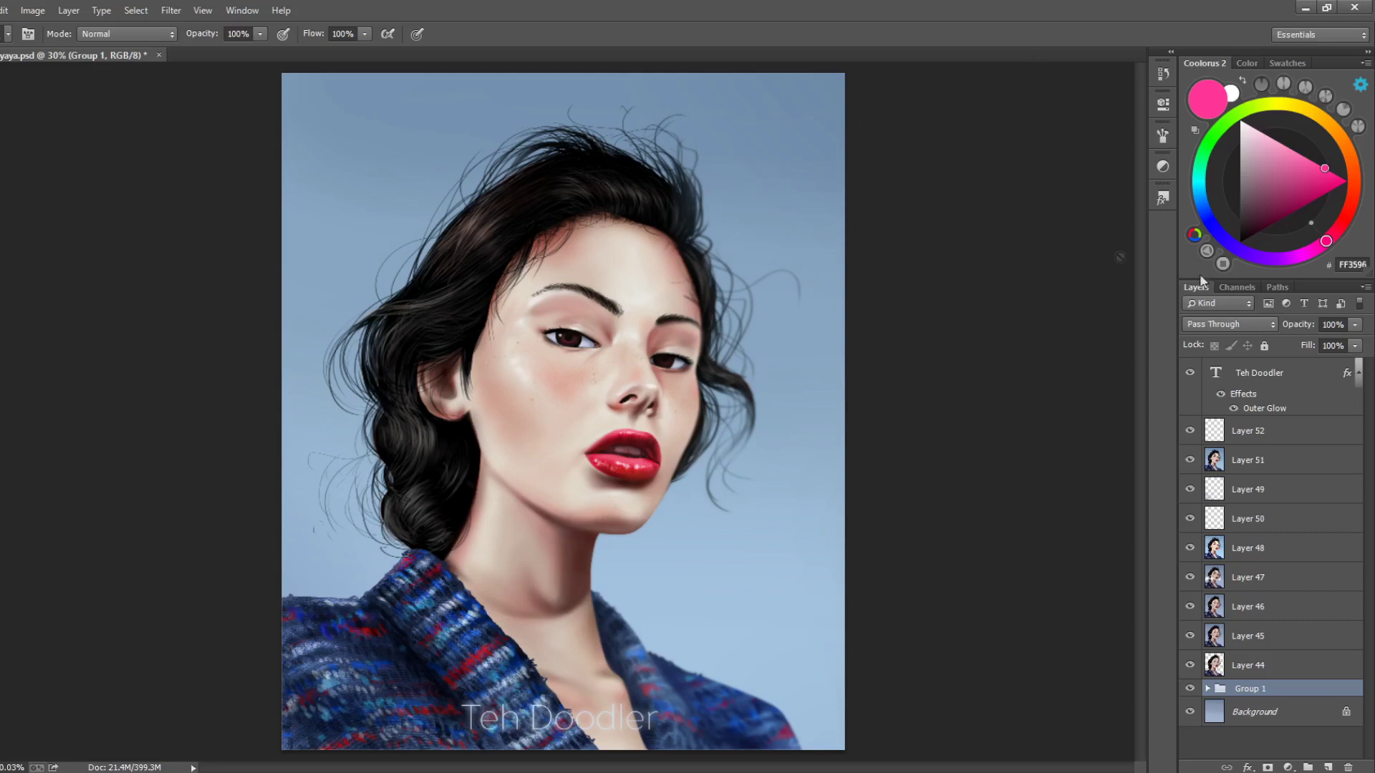
pyautogui.click(1273, 437)
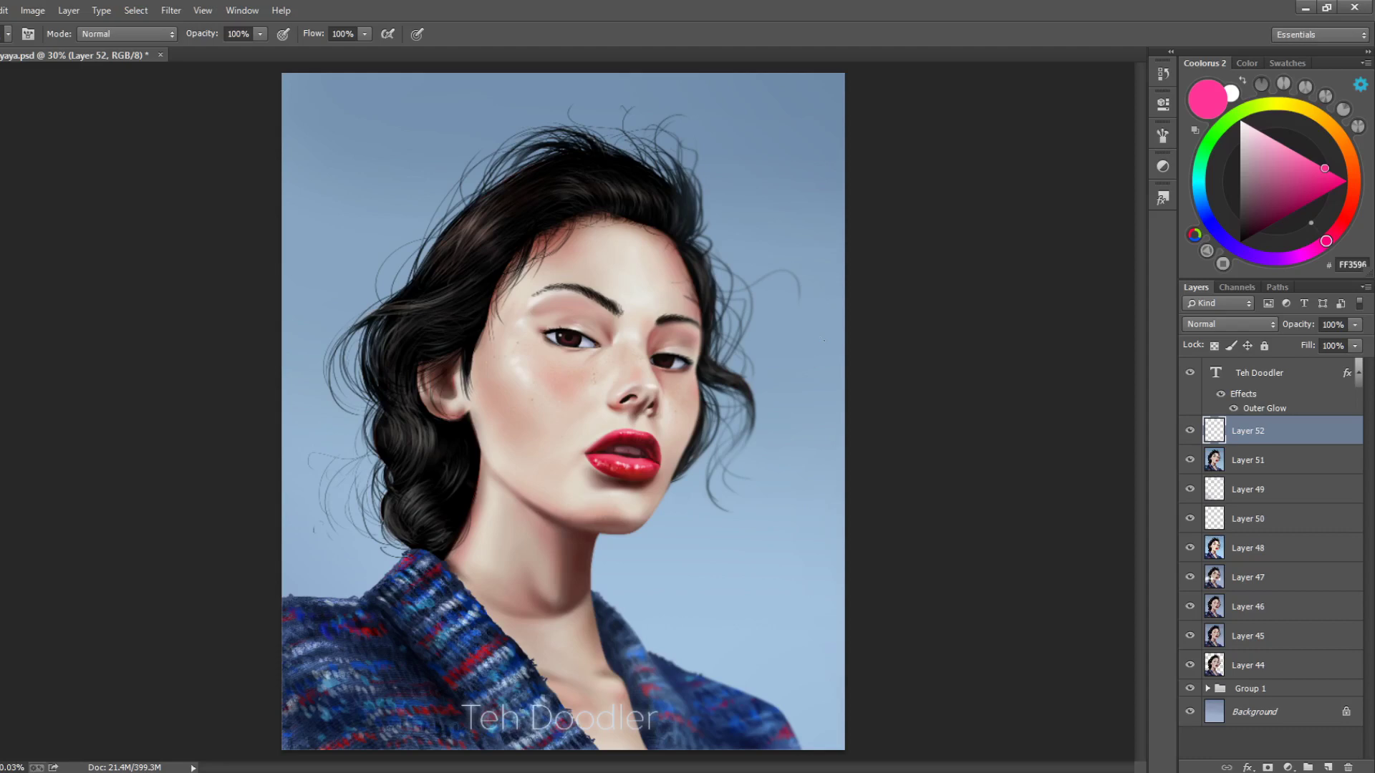
pyautogui.hotkey('ctrl', '+')
pyautogui.hotkey('ctrl', '+')
pyautogui.hotkey('ctrl', '+')
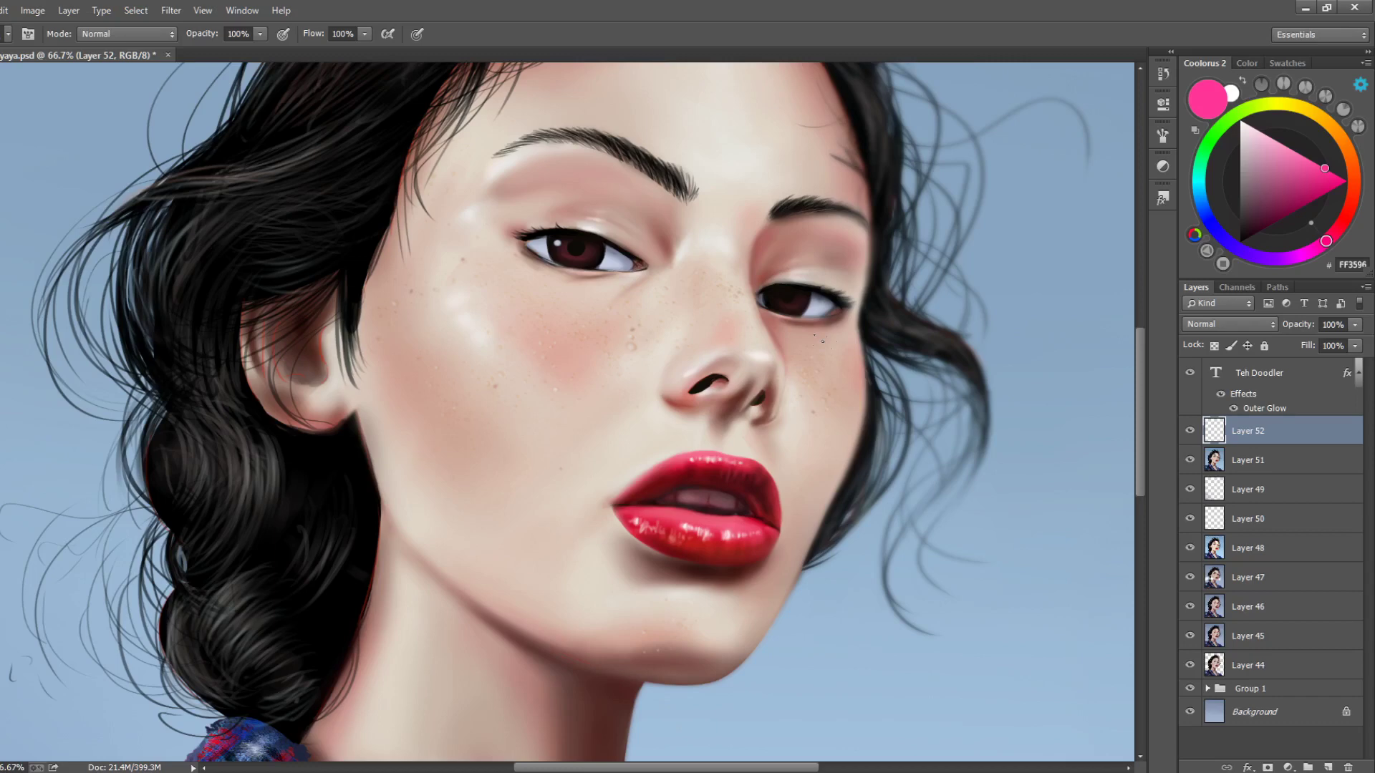
pyautogui.hotkey('ctrl', '0')
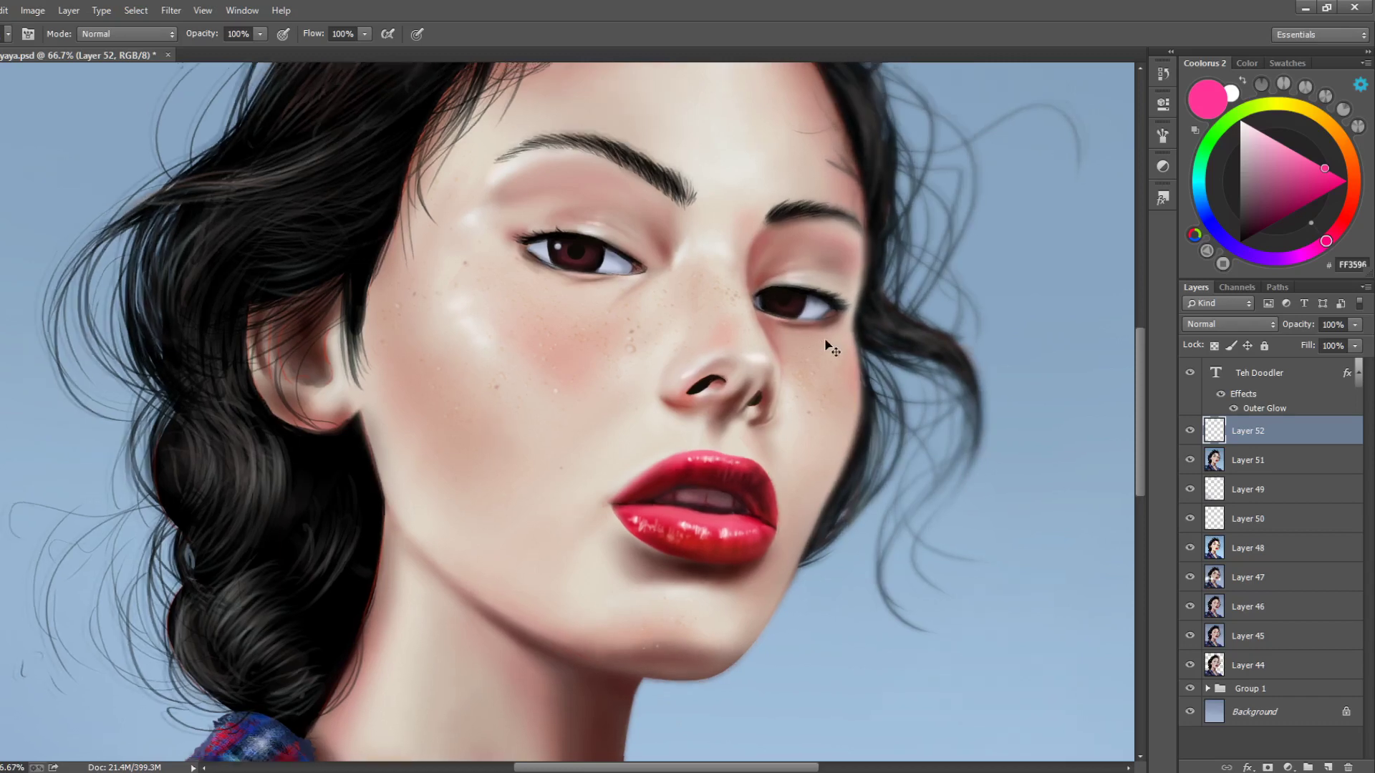